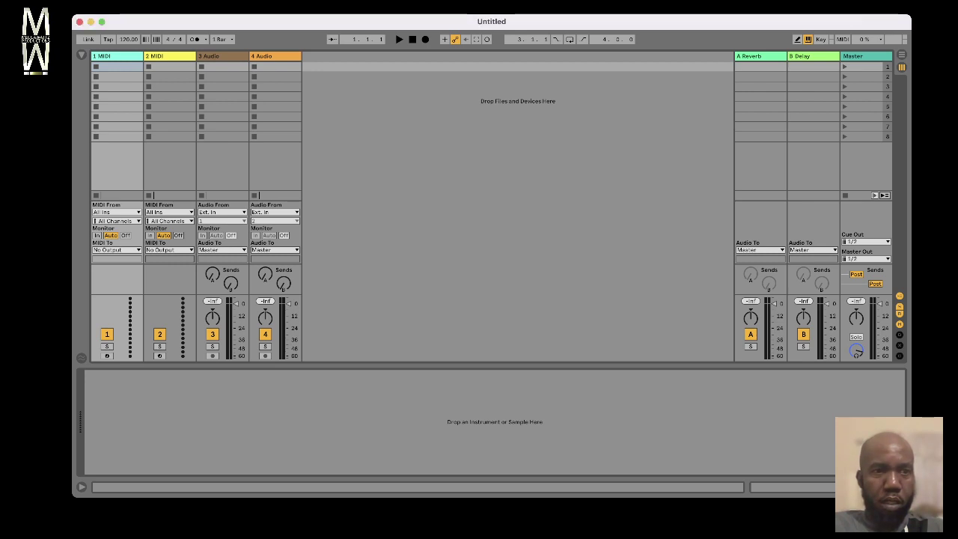
Step: Show the browser and delete both MIDI tracks, one audio track and the Reverb and Delay return tracks
{"action": "key", "text": "super+alt+b"}
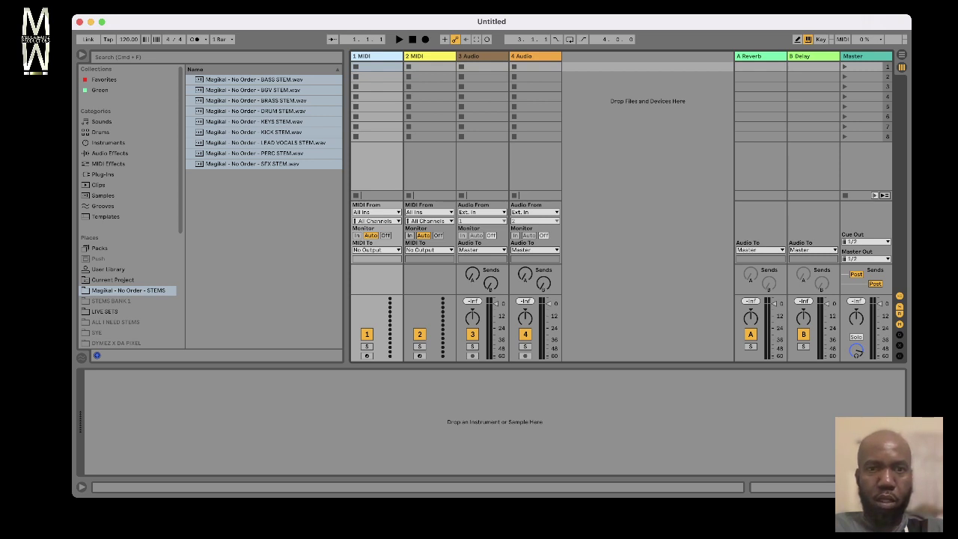
{"action": "key", "text": "Delete"}
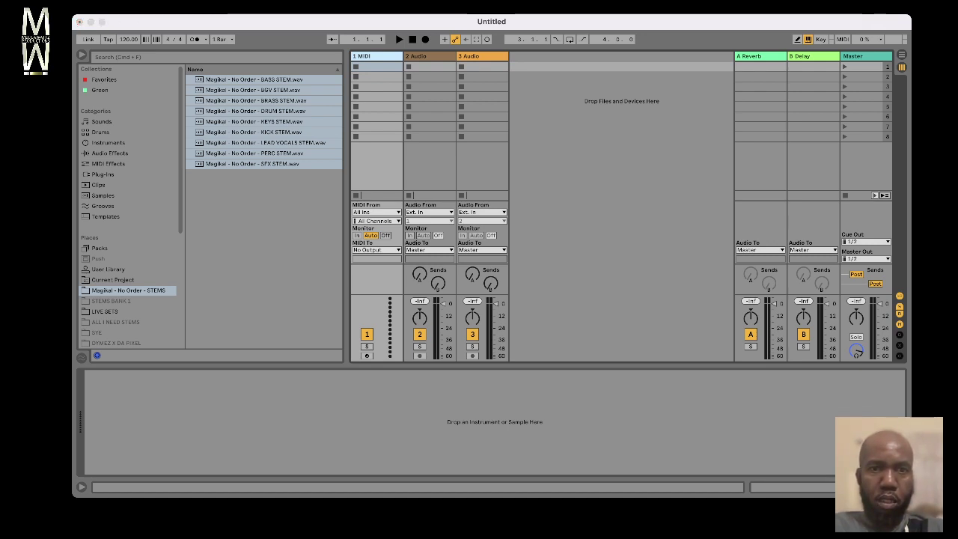
{"action": "key", "text": "Delete"}
{"action": "key", "text": "Delete"}
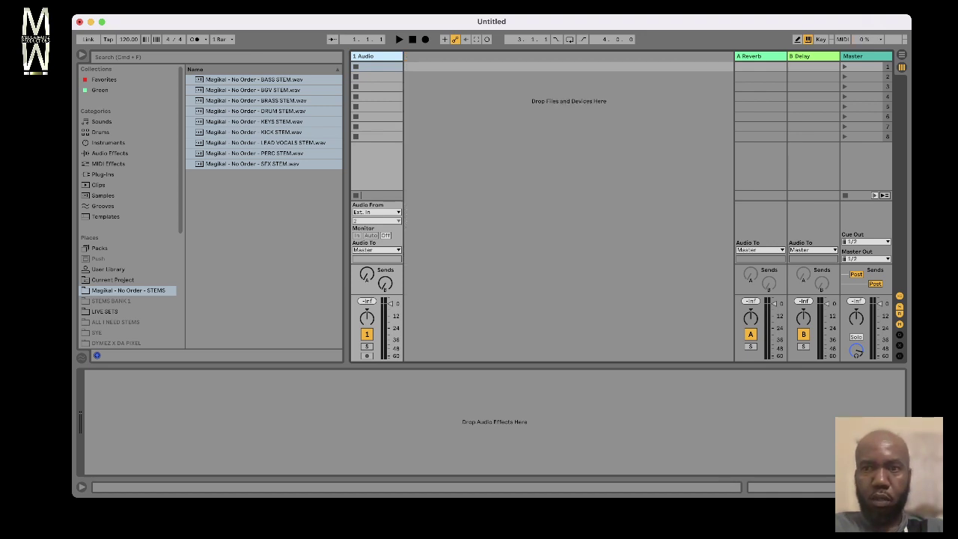
{"action": "key", "text": "Right"}
{"action": "key", "text": "Delete"}
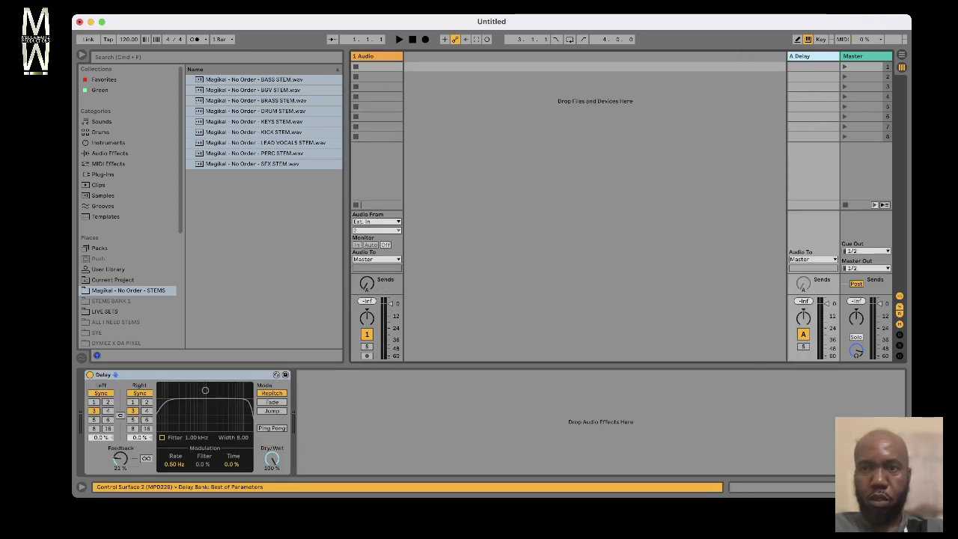
{"action": "key", "text": "Delete"}
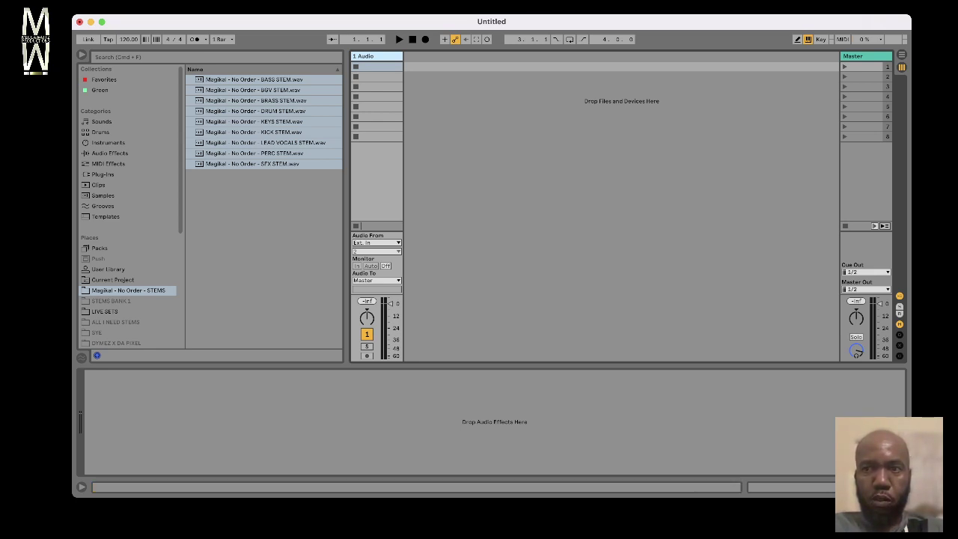
Step: Import all nine stems from the Magikal - No Order - STEMS folder onto separate tracks at the start of the Arrangement
{"action": "key", "text": "Tab"}
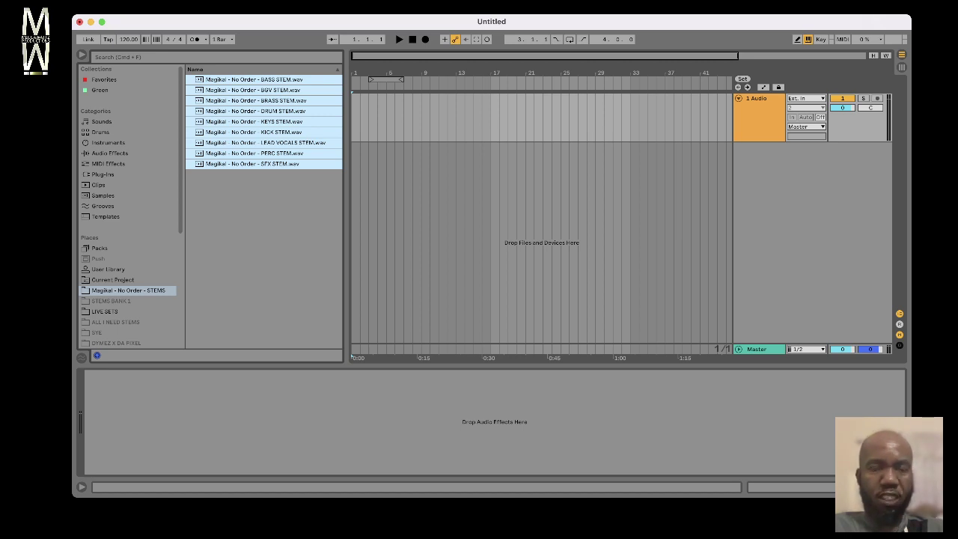
{"action": "mouse_move", "coordinate": [254, 121]}
{"action": "left_mouse_down"}
{"action": "mouse_move", "coordinate": [329, 119]}
{"action": "mouse_move", "coordinate": [378, 98]}
{"action": "mouse_move", "coordinate": [354, 98]}
{"action": "left_mouse_up"}
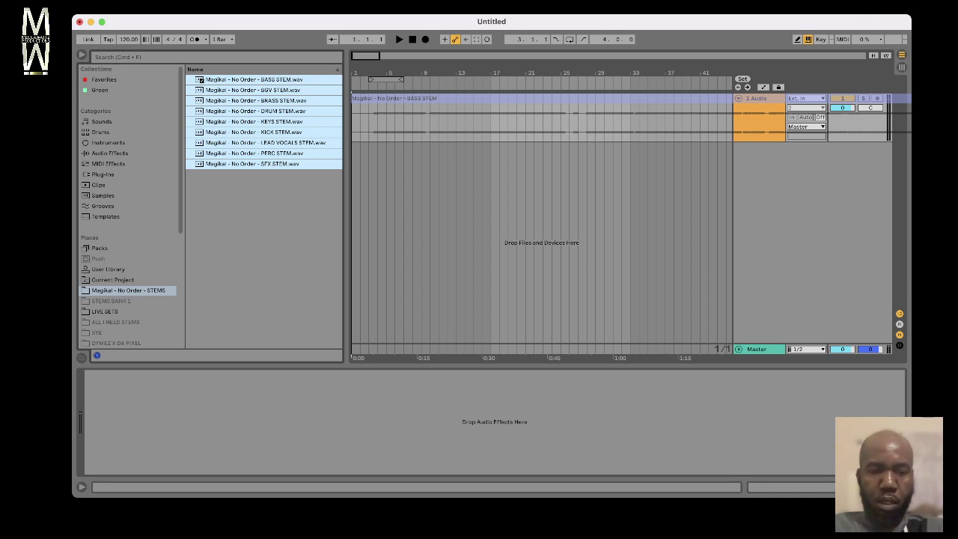
{"action": "left_click_drag", "start_coordinate": [355, 98], "coordinate": [354, 98]}
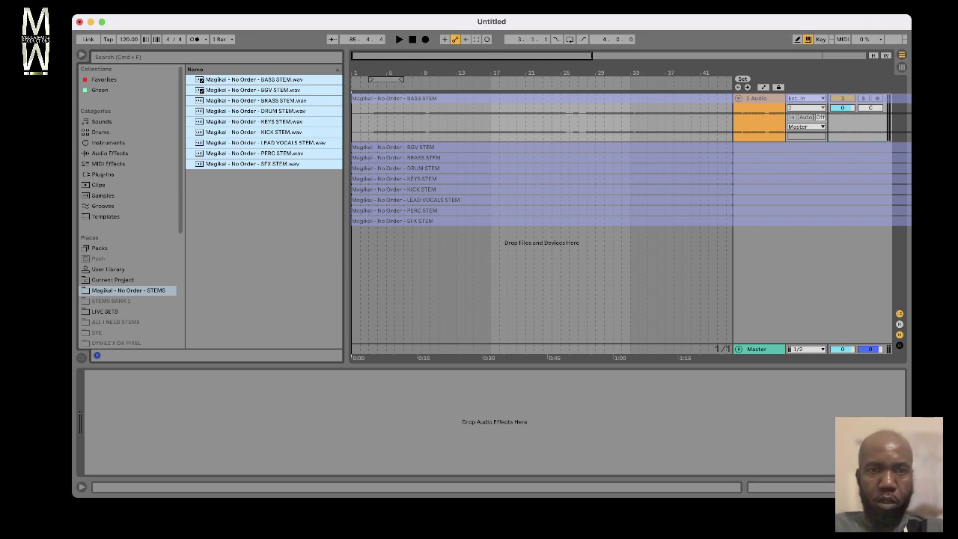
{"action": "left_click_drag", "start_coordinate": [354, 98], "coordinate": [355, 98]}
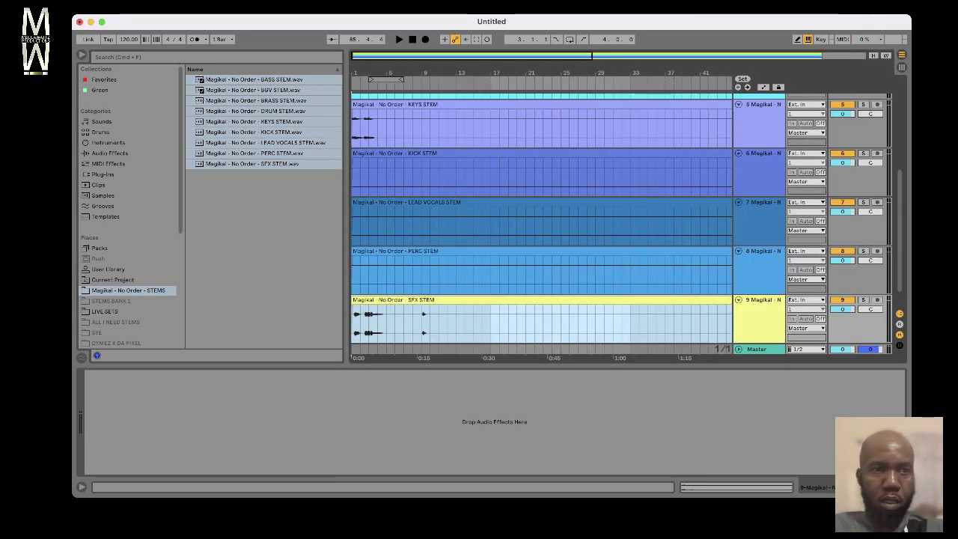
Step: Hide the browser and look over the imported stem tracks in the Arrangement
{"action": "left_click", "coordinate": [82, 54]}
{"action": "scroll", "coordinate": [412, 224], "scroll_direction": "down", "scroll_amount": 2}
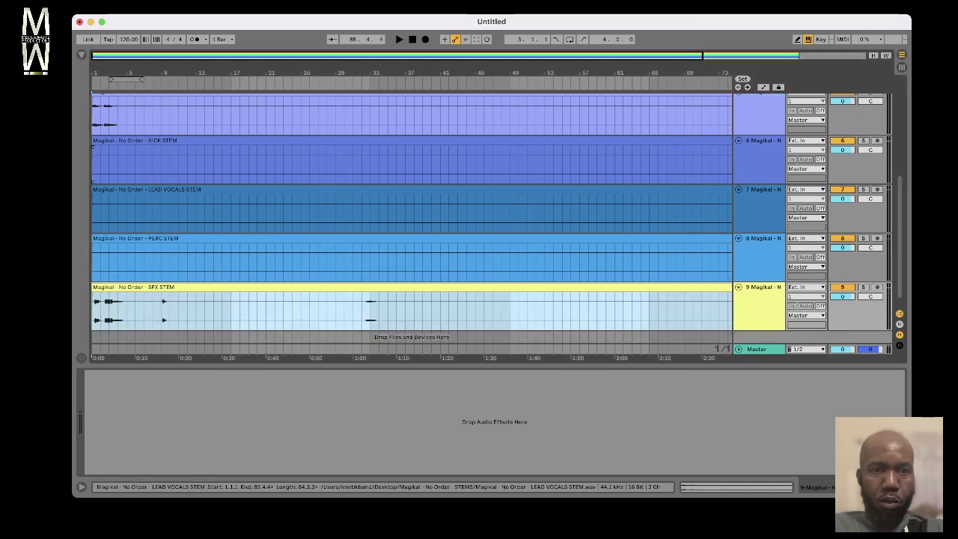
{"action": "scroll", "coordinate": [411, 225], "scroll_direction": "up", "scroll_amount": 3}
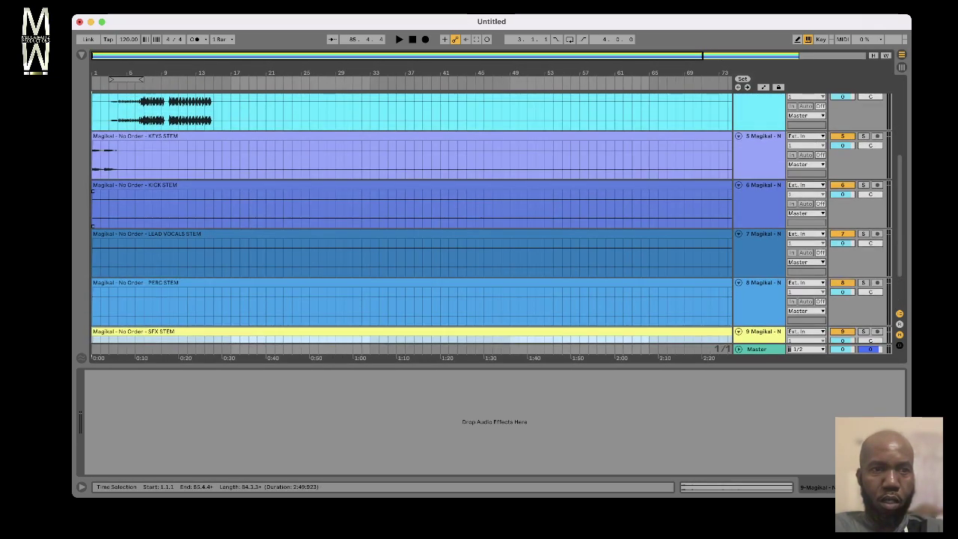
{"action": "scroll", "coordinate": [411, 225], "scroll_direction": "down", "scroll_amount": 2}
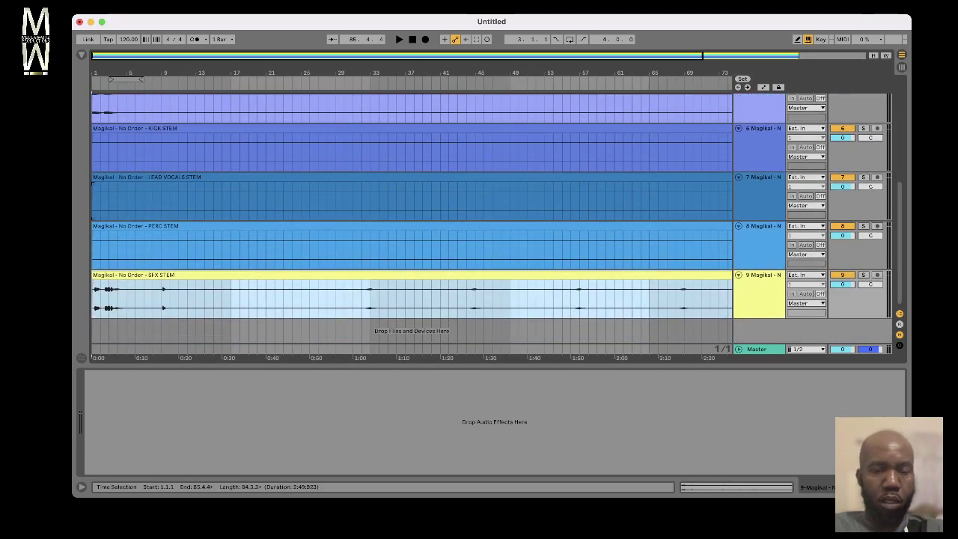
{"action": "scroll", "coordinate": [411, 217], "scroll_direction": "up", "scroll_amount": 8}
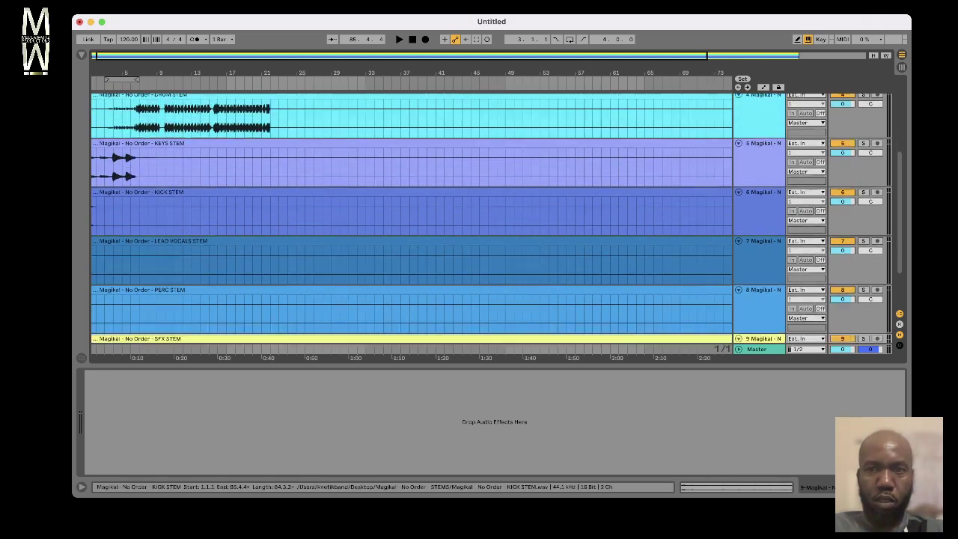
Step: Play the arrangement from the beginning to about bar 10 and look over the stem waveforms
{"action": "key", "text": "space"}
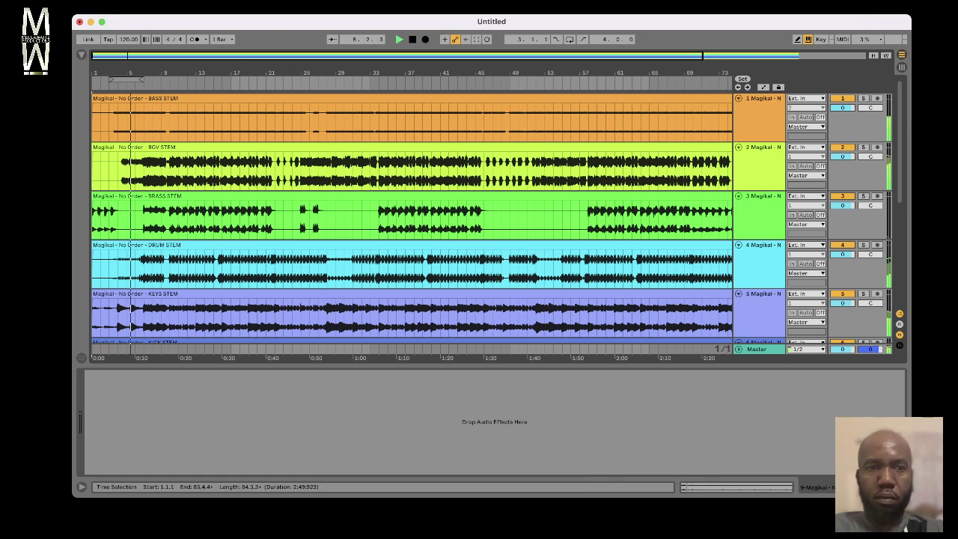
{"action": "scroll", "coordinate": [412, 224], "scroll_direction": "down", "scroll_amount": 5}
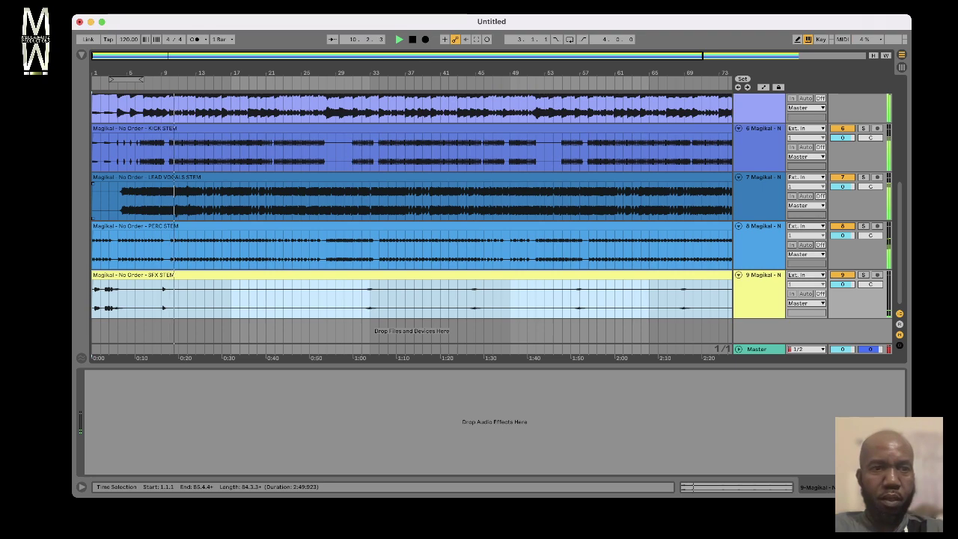
{"action": "key", "text": "space"}
{"action": "scroll", "coordinate": [412, 225], "scroll_direction": "up", "scroll_amount": 5}
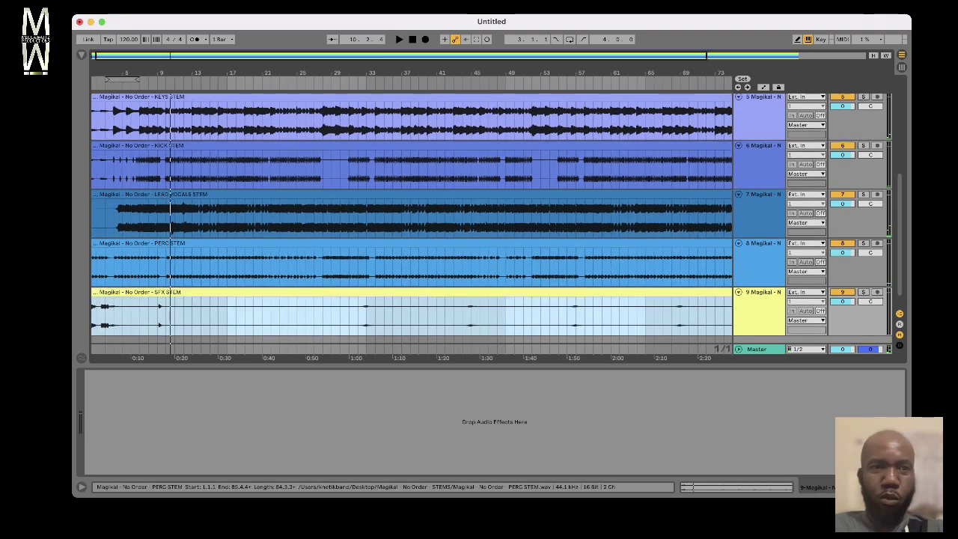
{"action": "scroll", "coordinate": [412, 224], "scroll_direction": "up", "scroll_amount": 5}
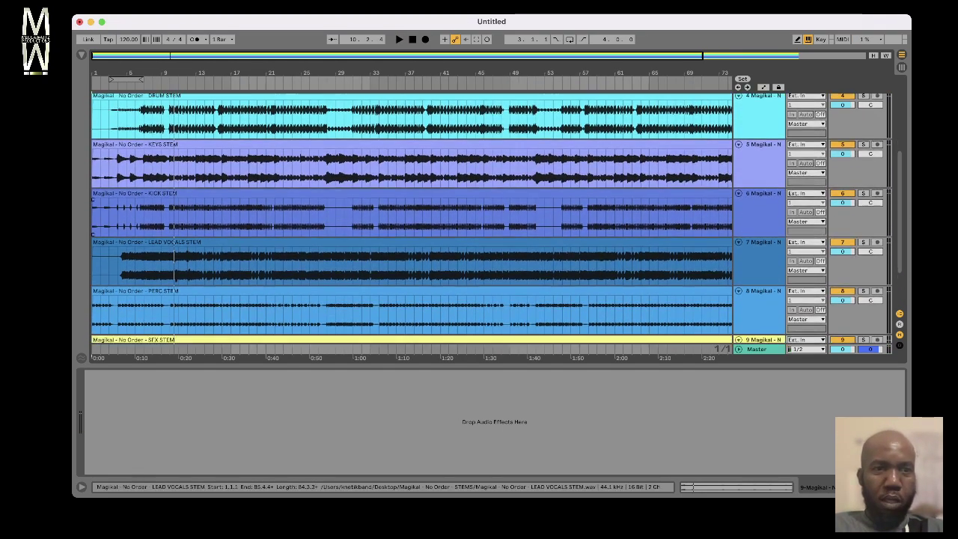
{"action": "scroll", "coordinate": [411, 217], "scroll_direction": "down", "scroll_amount": 3}
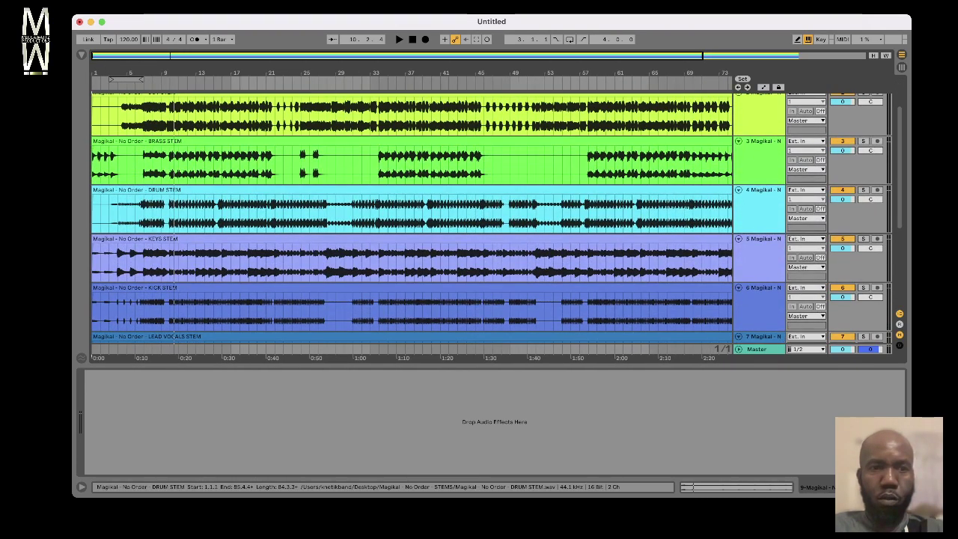
Step: Open the DRUM STEM clip's sample view and move its start marker to about 0:06.357, just before the first drum hit
{"action": "left_click", "coordinate": [760, 209]}
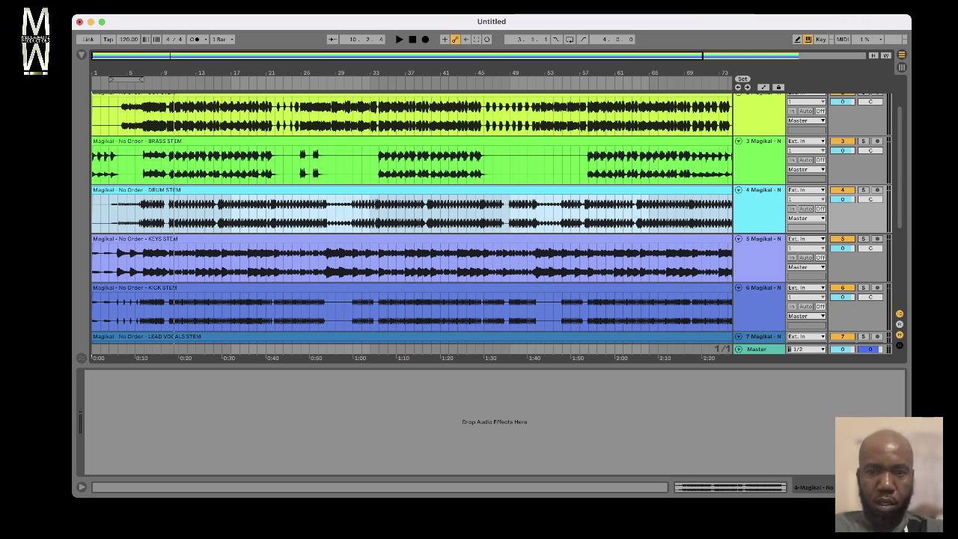
{"action": "key", "text": "shift+Tab"}
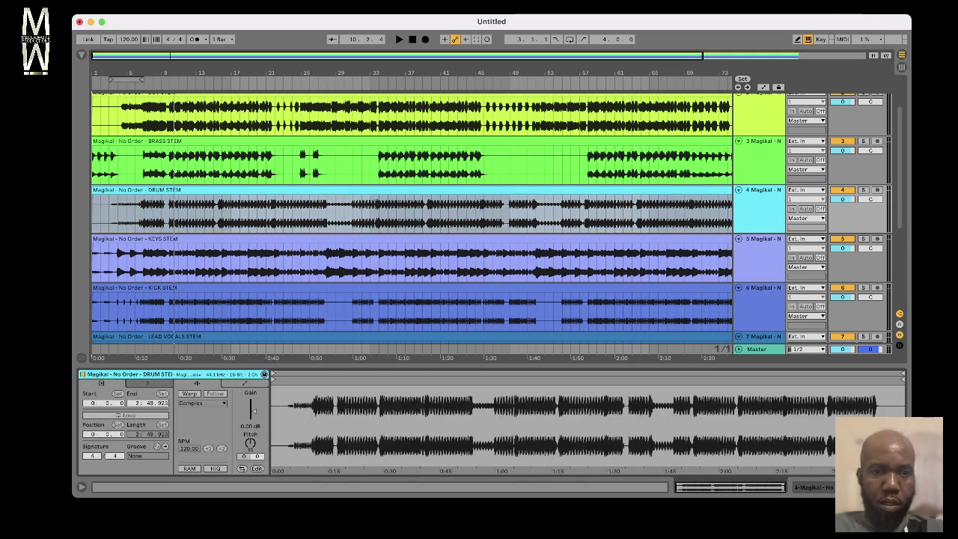
{"action": "left_click_drag", "start_coordinate": [273, 379], "coordinate": [313, 379]}
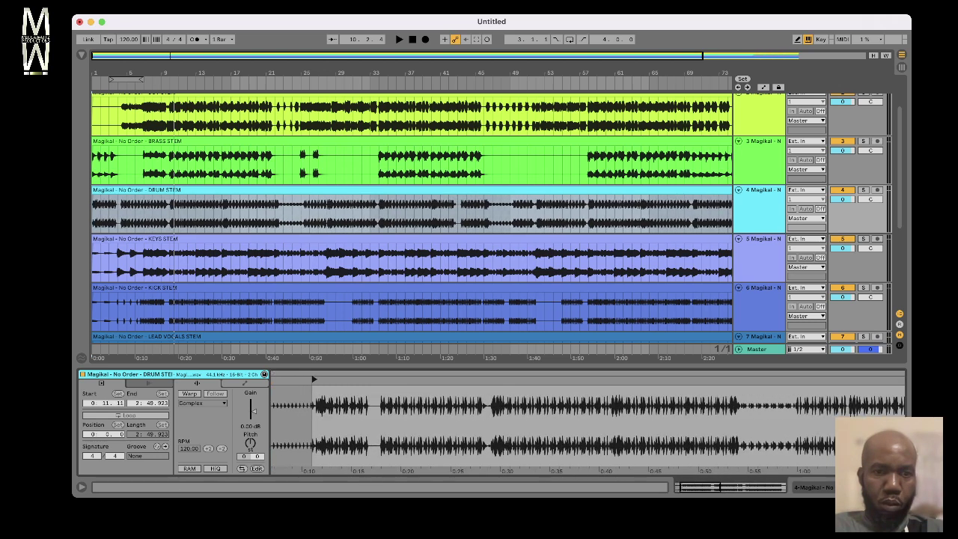
{"action": "scroll", "coordinate": [306, 419], "scroll_direction": "up", "scroll_amount": 5}
{"action": "scroll", "coordinate": [587, 427], "scroll_direction": "up", "scroll_amount": 5}
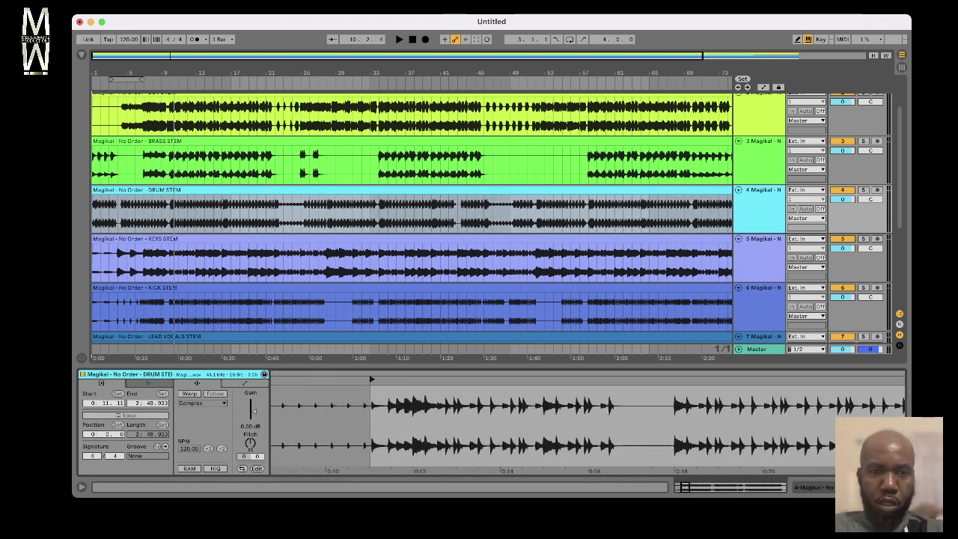
{"action": "scroll", "coordinate": [587, 427], "scroll_direction": "up", "scroll_amount": 1}
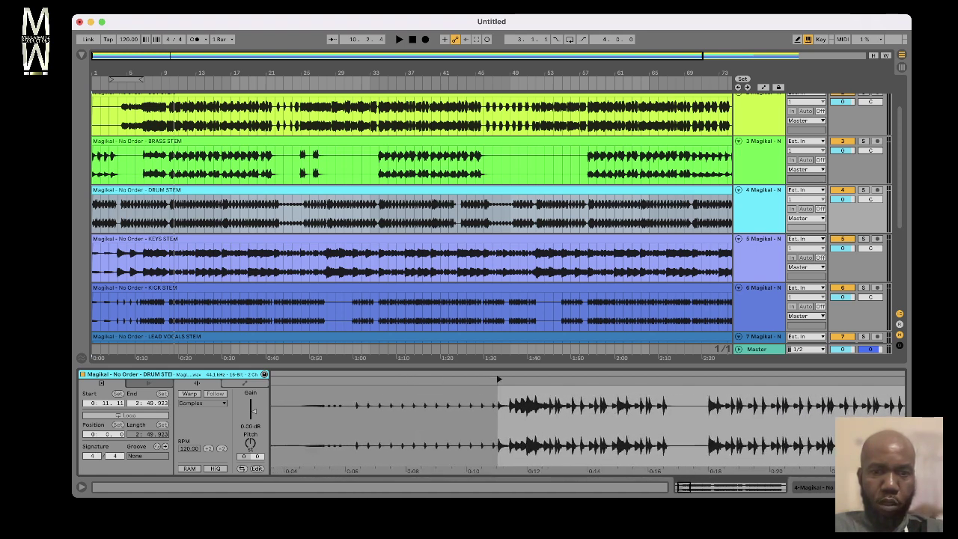
{"action": "left_click_drag", "start_coordinate": [499, 379], "coordinate": [357, 379]}
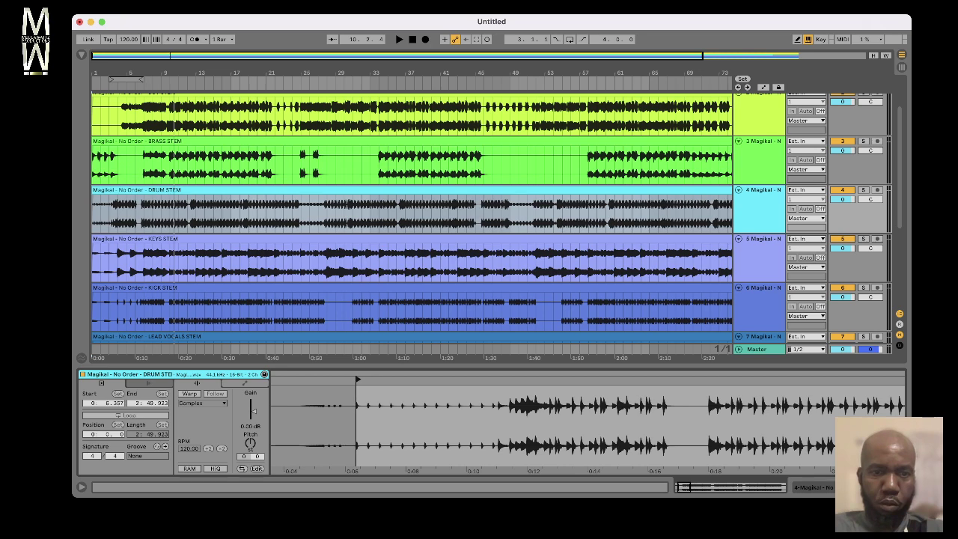
Step: Fine-tune the DRUM STEM clip's start marker onto the first hit's transient at 0:06.375
{"action": "scroll", "coordinate": [357, 419], "scroll_direction": "up", "scroll_amount": 2}
{"action": "scroll", "coordinate": [354, 419], "scroll_direction": "up", "scroll_amount": 10}
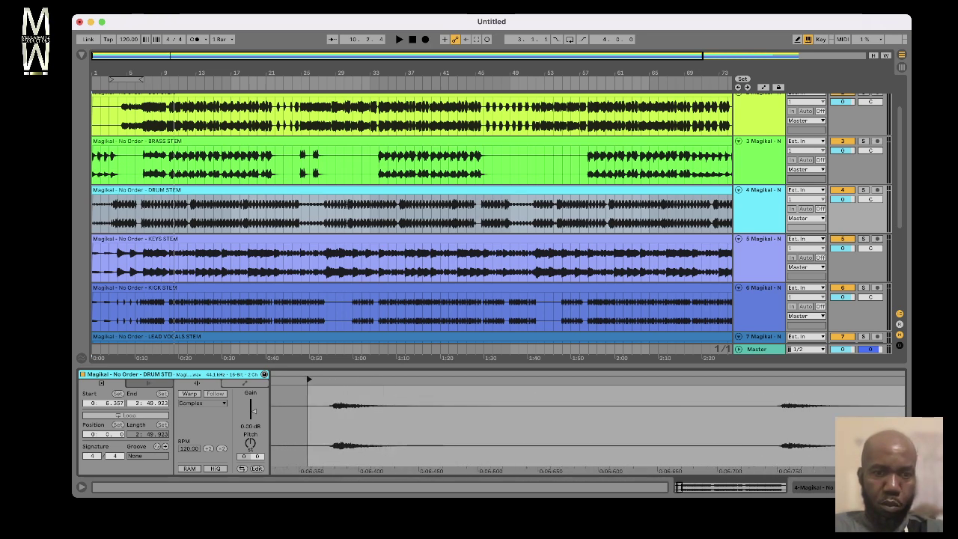
{"action": "left_click_drag", "start_coordinate": [307, 379], "coordinate": [333, 380]}
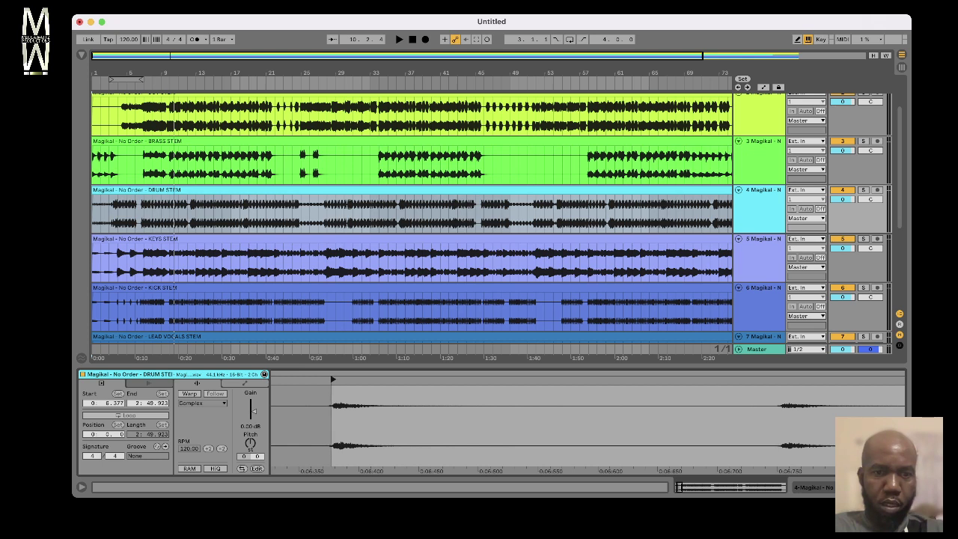
{"action": "scroll", "coordinate": [337, 419], "scroll_direction": "up", "scroll_amount": 4}
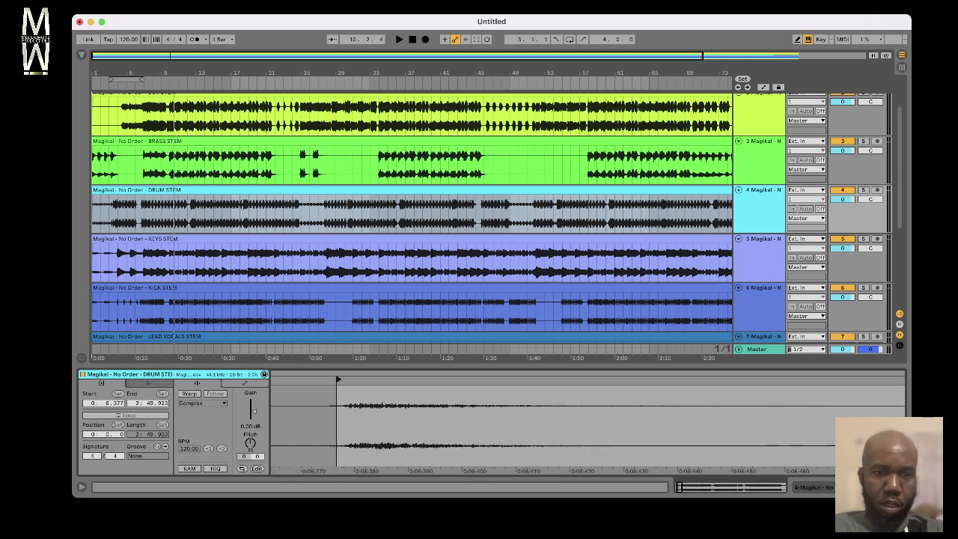
{"action": "key", "text": "Left"}
{"action": "key", "text": "Left"}
{"action": "key", "text": "Left"}
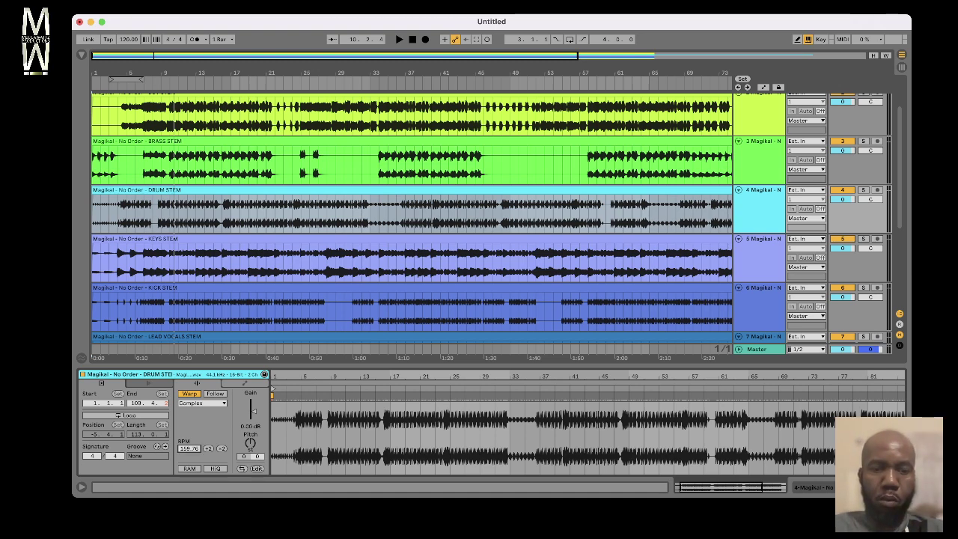
Step: Set the warped DRUM STEM clip's tempo to 160 BPM
{"action": "type", "text": "16"}
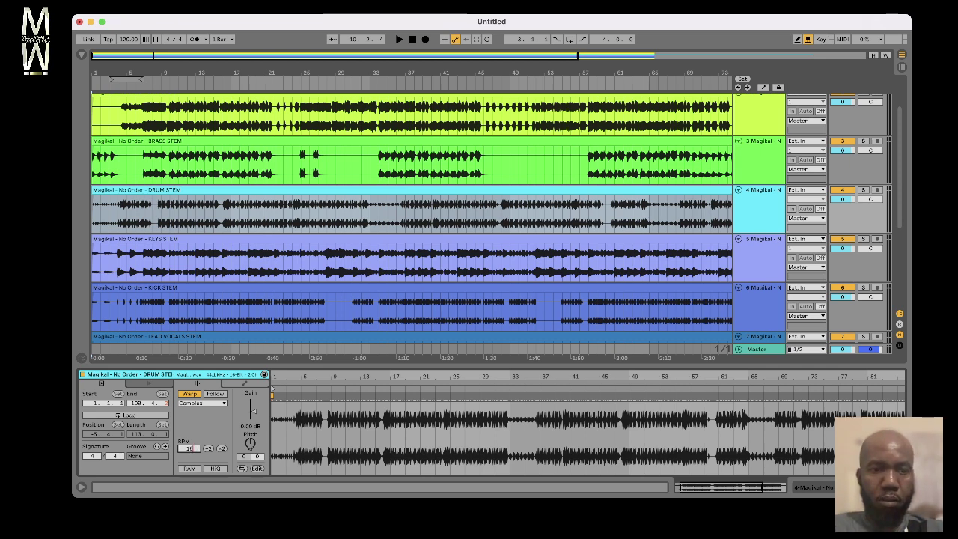
{"action": "type", "text": "0"}
{"action": "key", "text": "Return"}
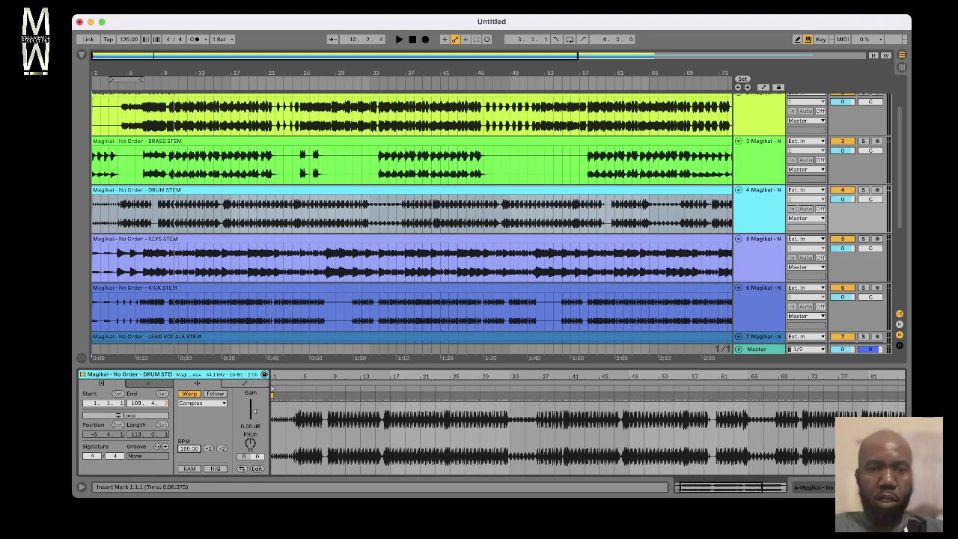
Step: Set the song tempo to 160 BPM and turn off warping for the DRUM STEM clip
{"action": "left_click_drag", "start_coordinate": [272, 389], "coordinate": [304, 390]}
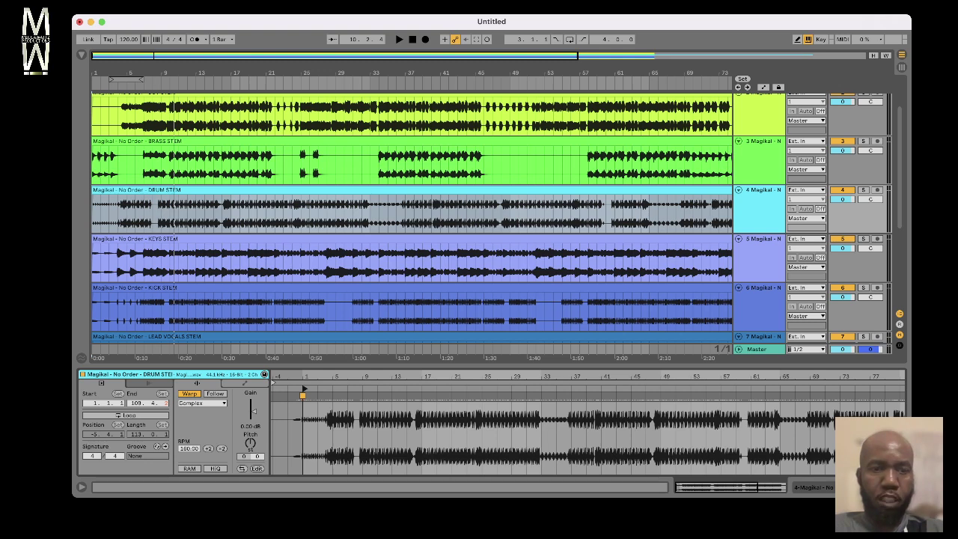
{"action": "mouse_move", "coordinate": [303, 376]}
{"action": "left_mouse_down"}
{"action": "mouse_move", "coordinate": [367, 420]}
{"action": "mouse_move", "coordinate": [371, 443]}
{"action": "left_mouse_up"}
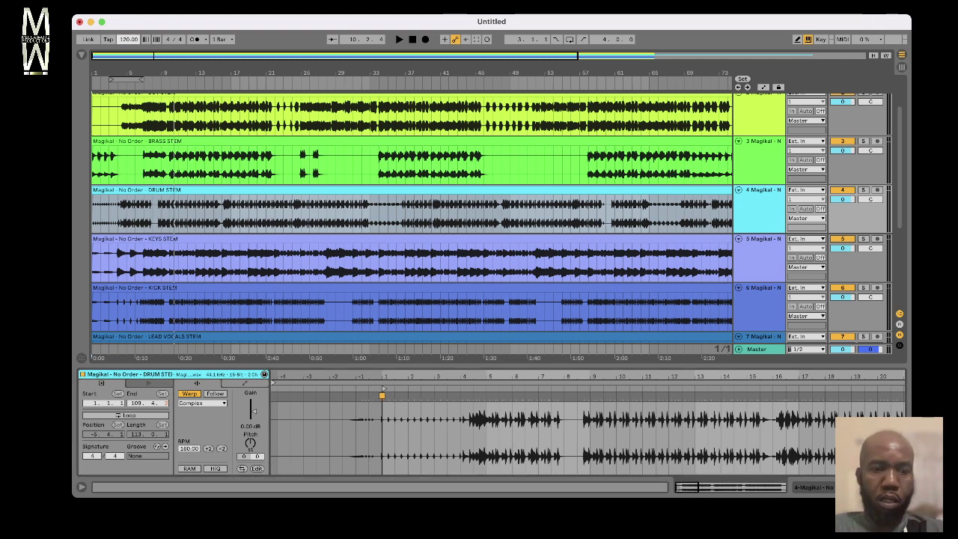
{"action": "left_click", "coordinate": [128, 39]}
{"action": "type", "text": "160"}
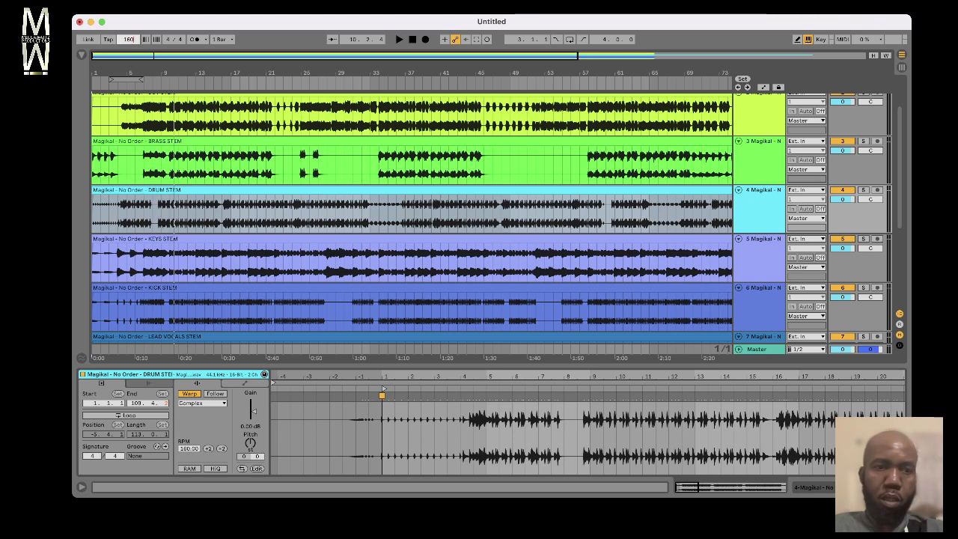
{"action": "key", "text": "Return"}
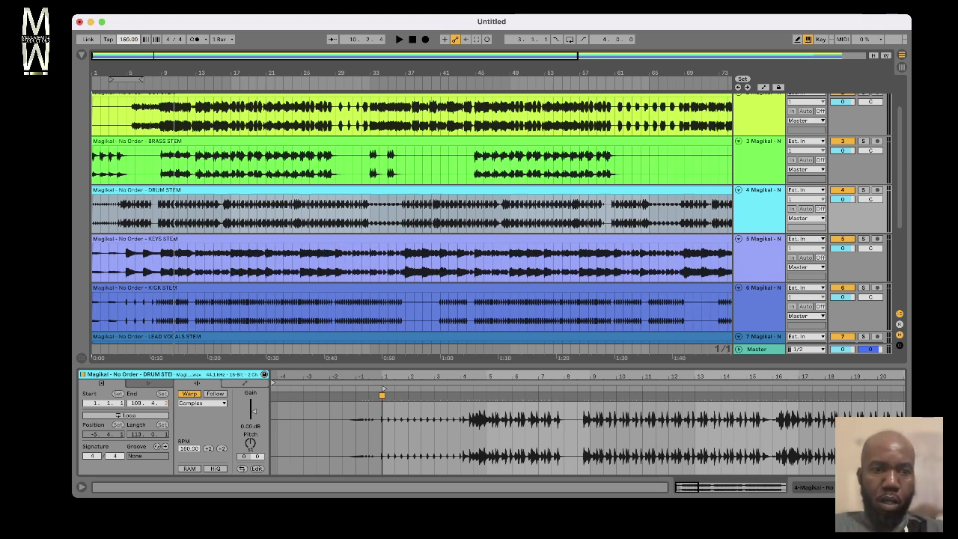
{"action": "left_click", "coordinate": [189, 393]}
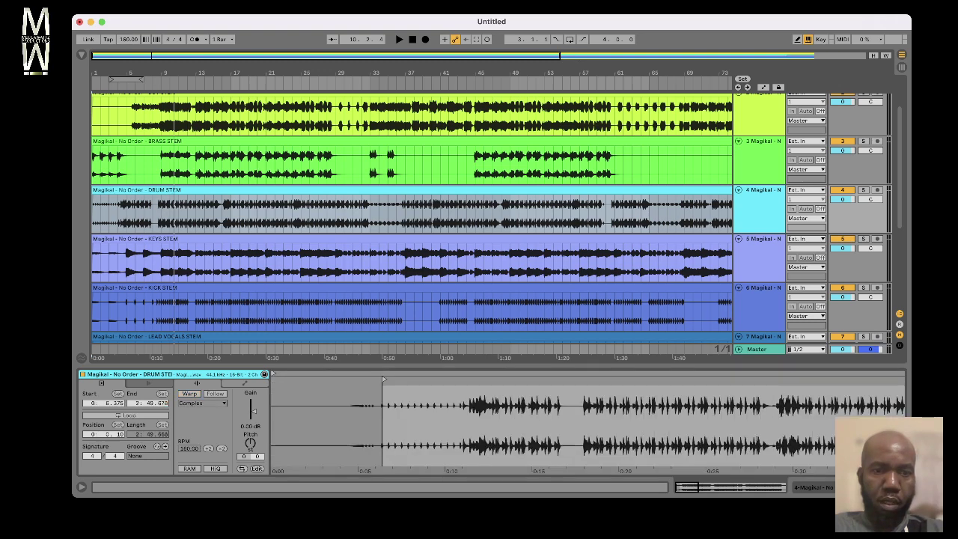
Step: Return the DRUM STEM clip's start marker to 0:00.000 and examine the stems' beginnings closely against bar 1
{"action": "left_click_drag", "start_coordinate": [383, 380], "coordinate": [273, 378]}
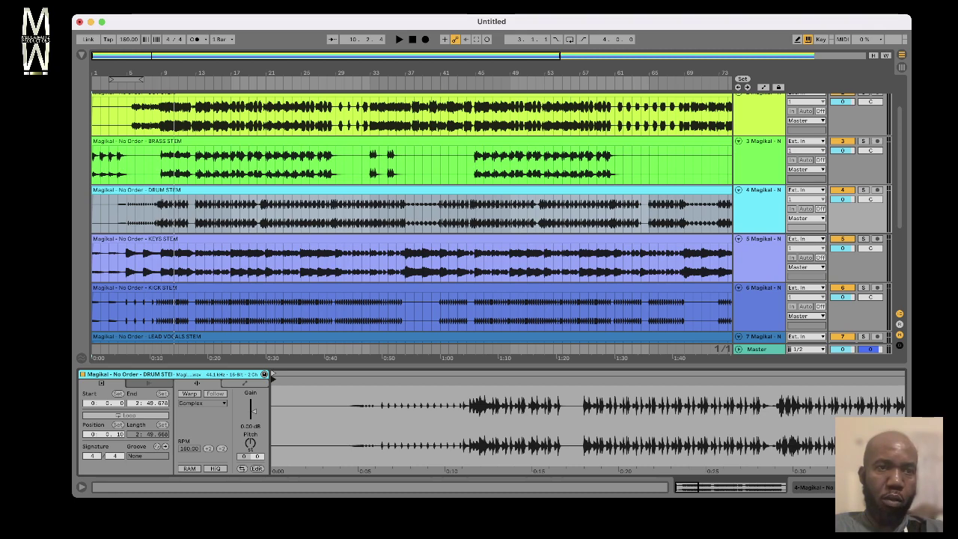
{"action": "key", "text": "plus"}
{"action": "key", "text": "plus"}
{"action": "key", "text": "plus"}
{"action": "key", "text": "plus"}
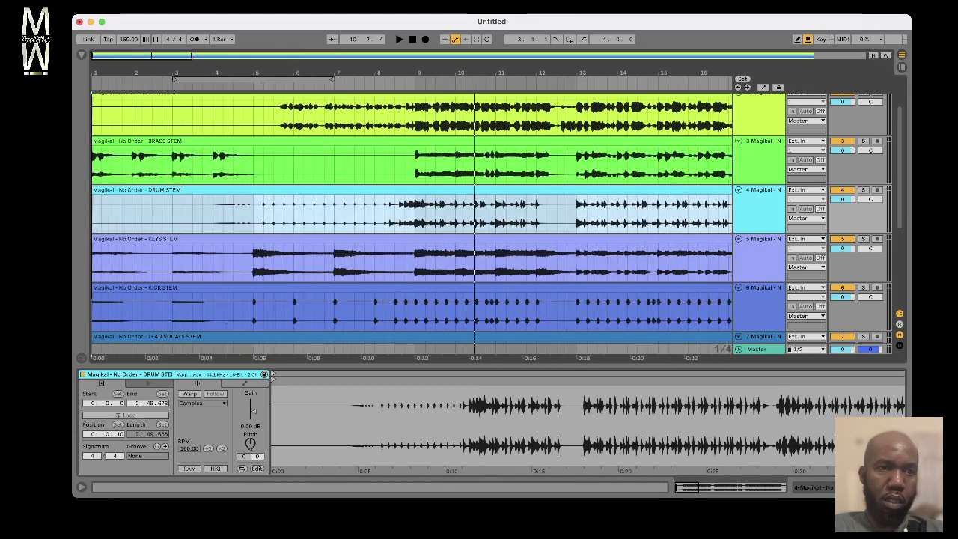
{"action": "key", "text": "plus"}
{"action": "key", "text": "plus"}
{"action": "key", "text": "plus"}
{"action": "key", "text": "plus"}
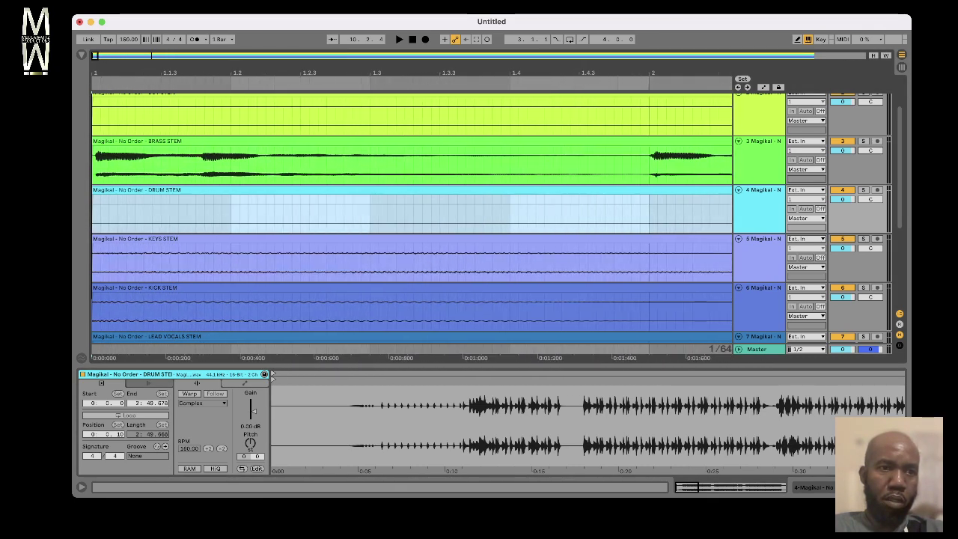
{"action": "key", "text": "plus"}
{"action": "key", "text": "plus"}
{"action": "key", "text": "plus"}
{"action": "key", "text": "plus"}
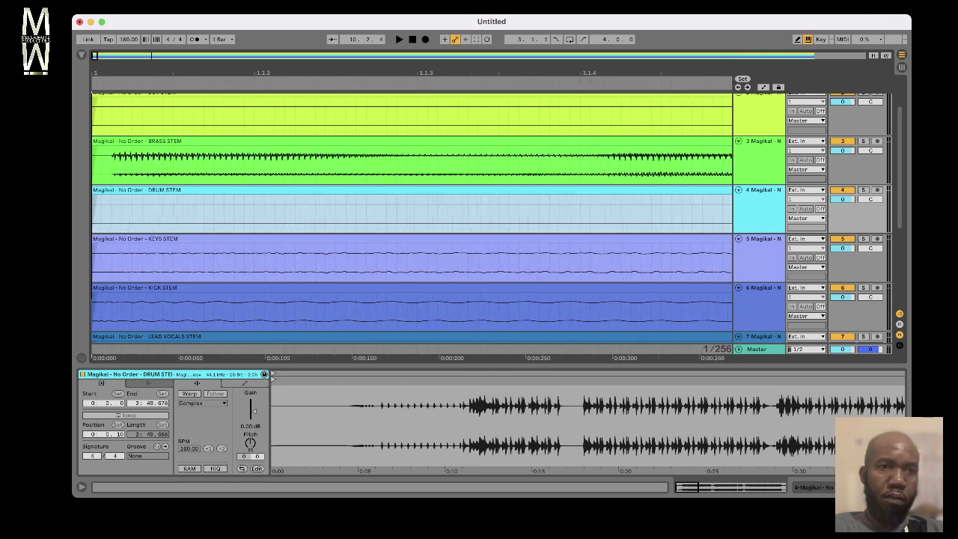
{"action": "key", "text": "plus"}
{"action": "key", "text": "plus"}
{"action": "key", "text": "plus"}
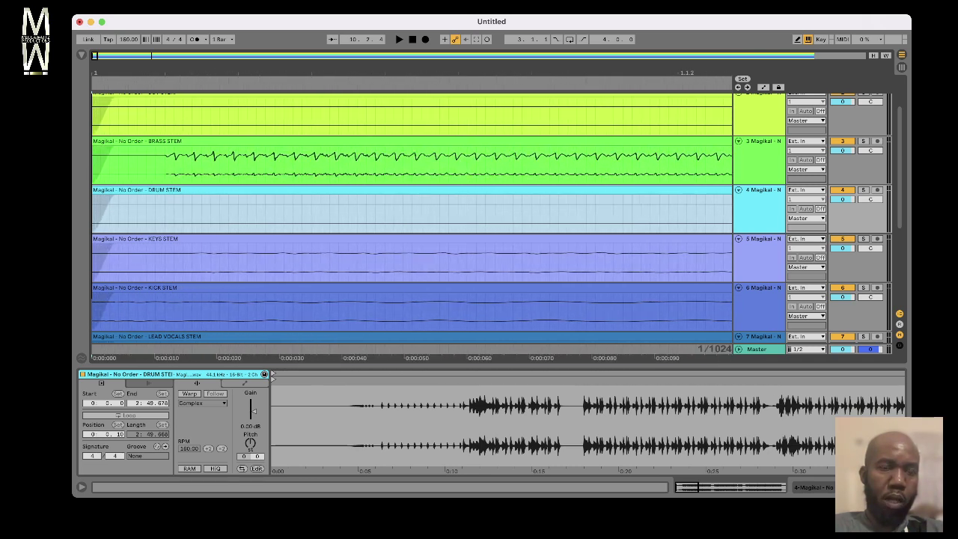
Step: Examine how the other stems, from BASS to SFX, line up with the grid over the song's opening bars
{"action": "key", "text": "minus"}
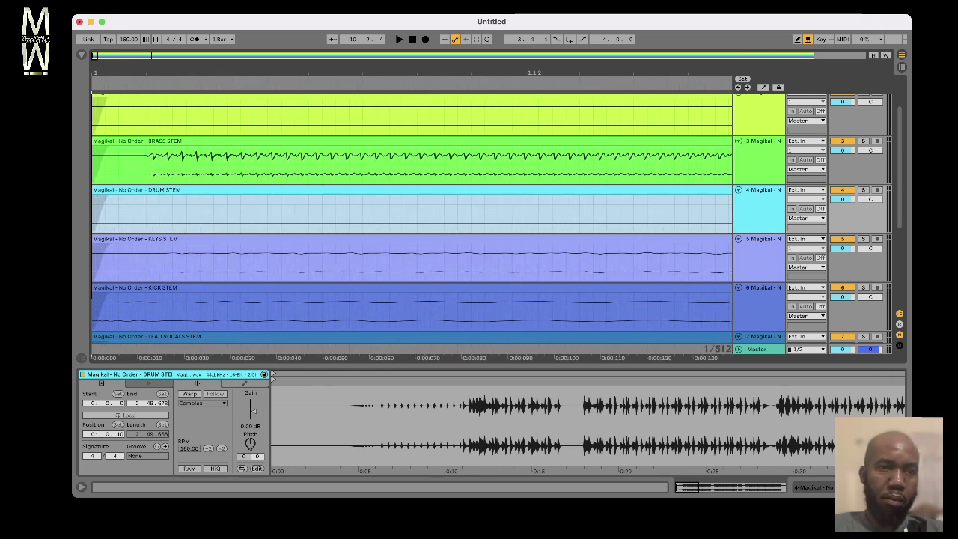
{"action": "scroll", "coordinate": [411, 217], "scroll_direction": "up", "scroll_amount": 4}
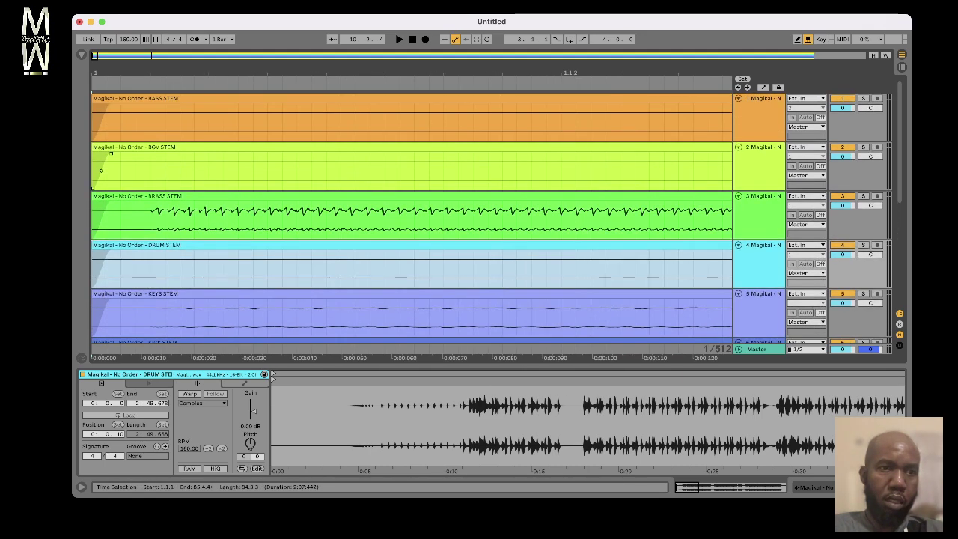
{"action": "scroll", "coordinate": [412, 217], "scroll_direction": "down", "scroll_amount": 5}
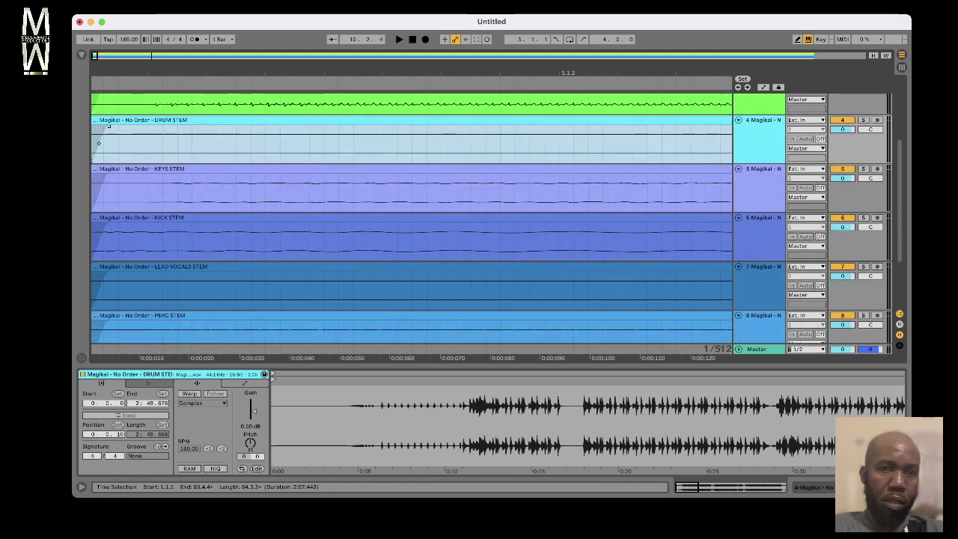
{"action": "key", "text": "minus"}
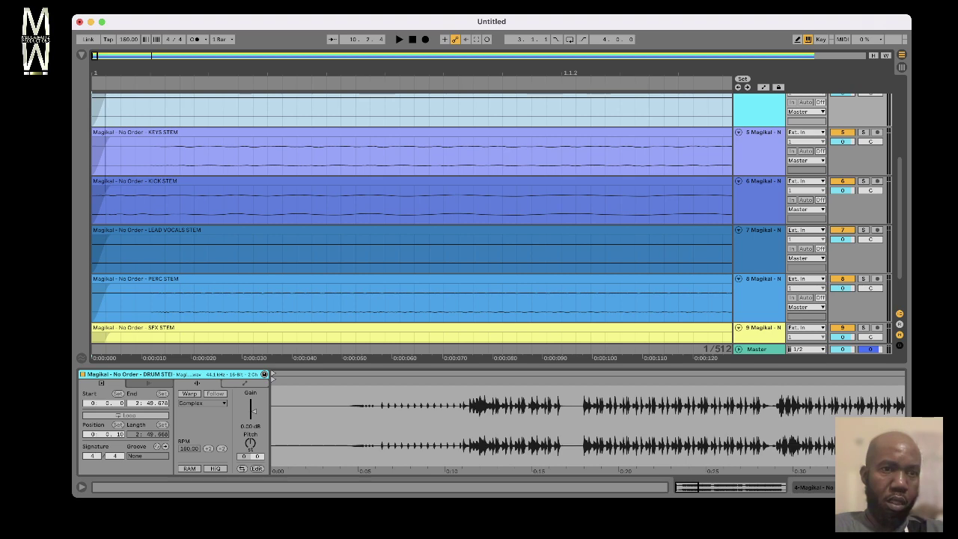
{"action": "key", "text": "minus"}
{"action": "key", "text": "minus"}
{"action": "key", "text": "minus"}
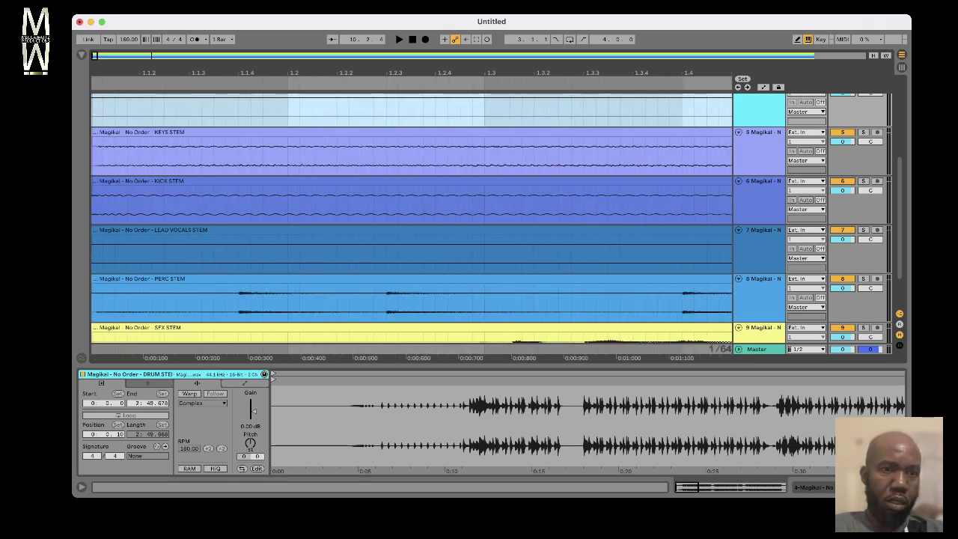
{"action": "key", "text": "minus"}
{"action": "key", "text": "minus"}
{"action": "key", "text": "minus"}
{"action": "key", "text": "minus"}
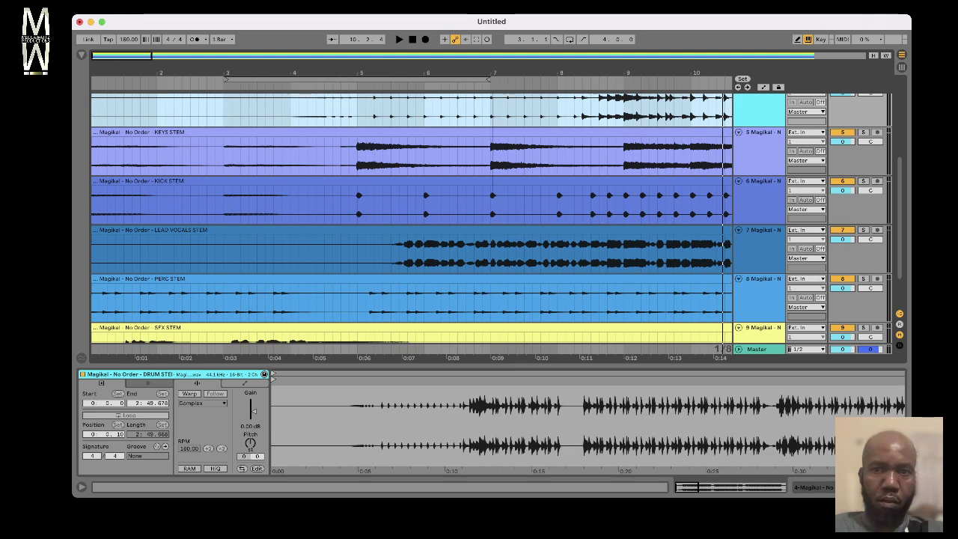
{"action": "key", "text": "minus"}
{"action": "key", "text": "minus"}
{"action": "key", "text": "minus"}
{"action": "key", "text": "minus"}
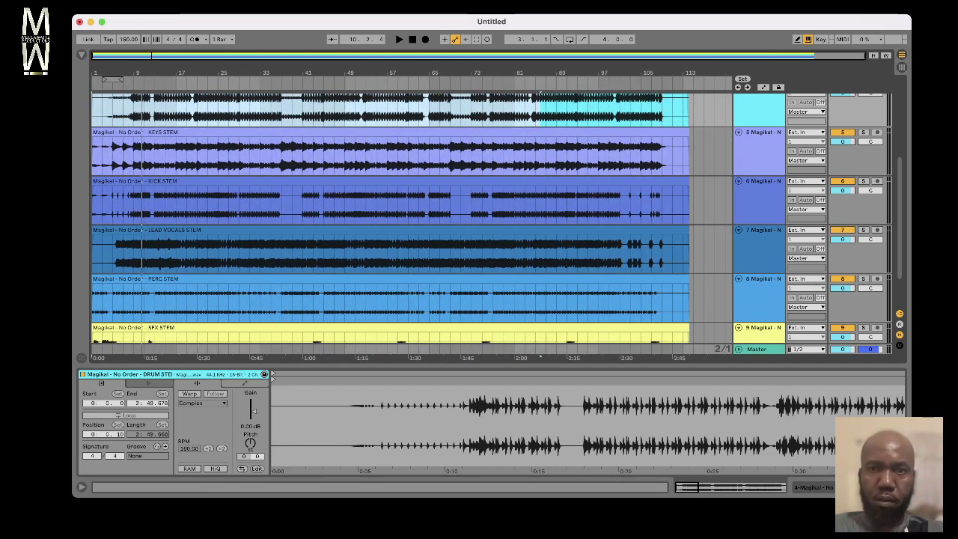
Step: Examine how the drum, keys and kick hits line up with the grid around bar 101, near the song's end
{"action": "key", "text": "plus"}
{"action": "key", "text": "plus"}
{"action": "key", "text": "plus"}
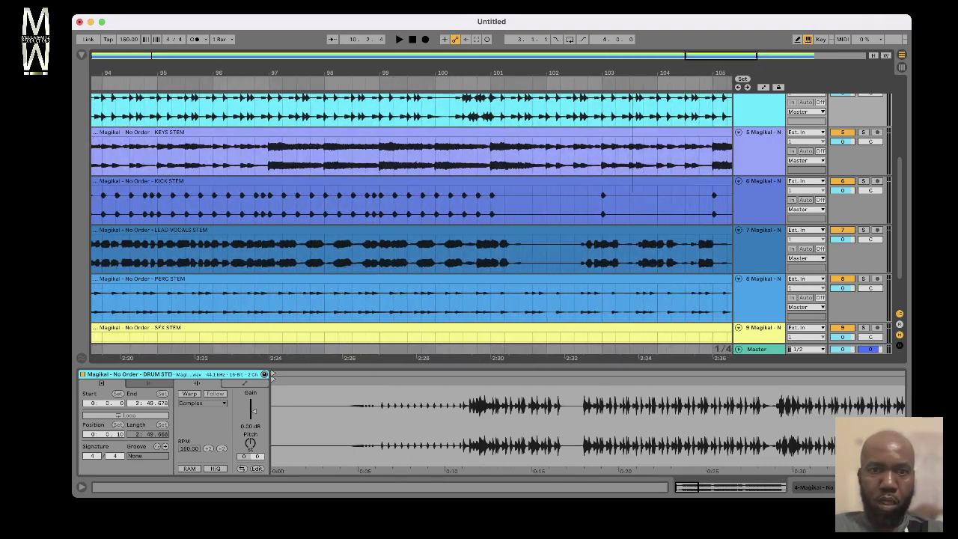
{"action": "key", "text": "plus"}
{"action": "key", "text": "plus"}
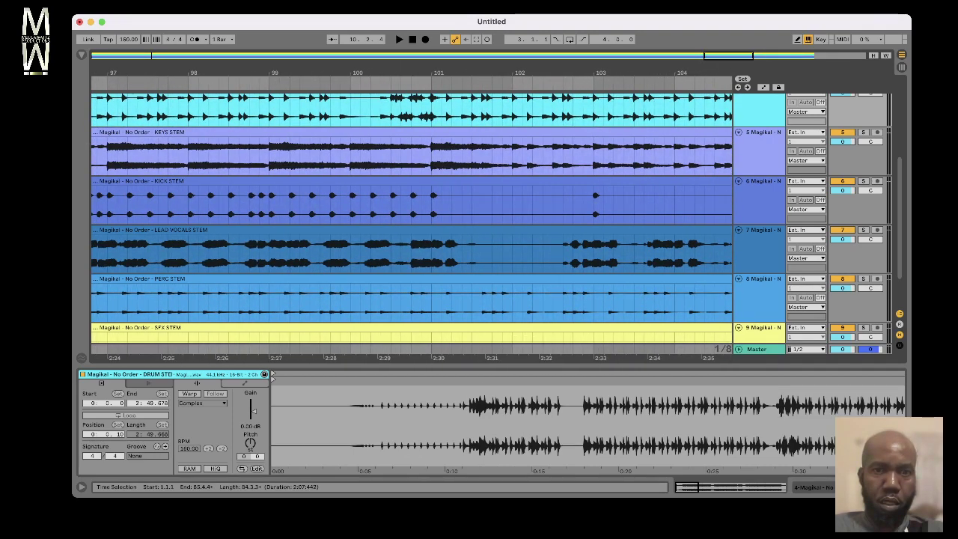
{"action": "key", "text": "plus"}
{"action": "key", "text": "plus"}
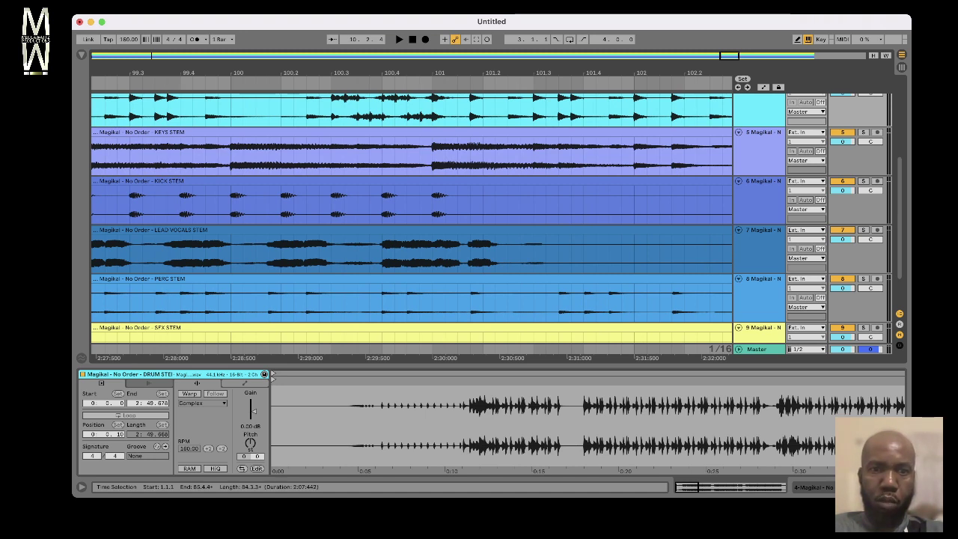
{"action": "key", "text": "minus"}
{"action": "key", "text": "minus"}
{"action": "key", "text": "minus"}
{"action": "key", "text": "minus"}
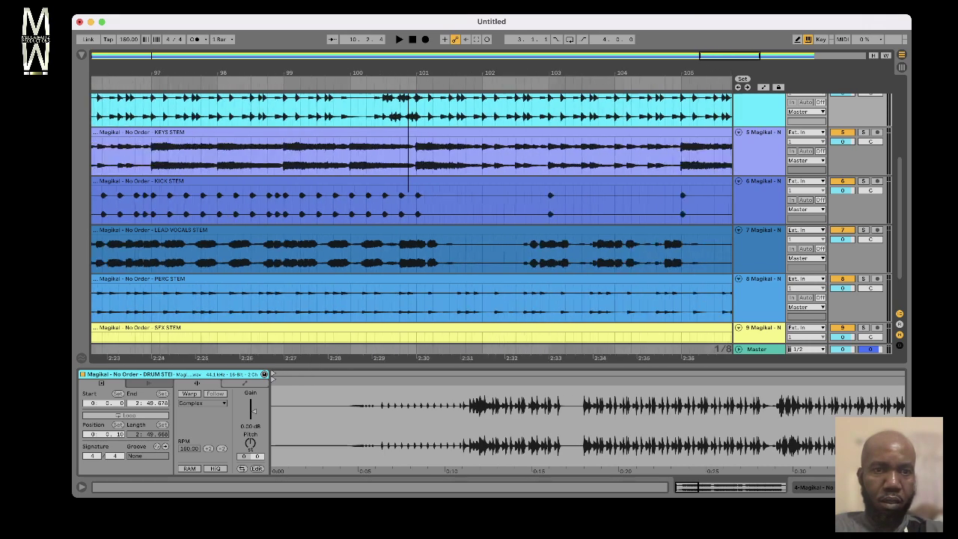
{"action": "key", "text": "minus"}
{"action": "key", "text": "minus"}
{"action": "key", "text": "minus"}
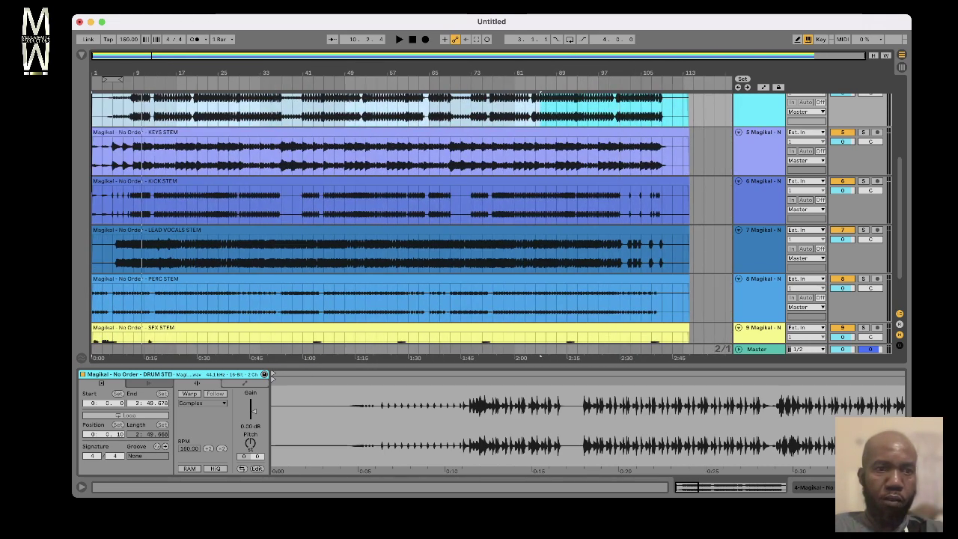
Step: Look over all the stem tracks to decide which ones to keep
{"action": "key", "text": "plus"}
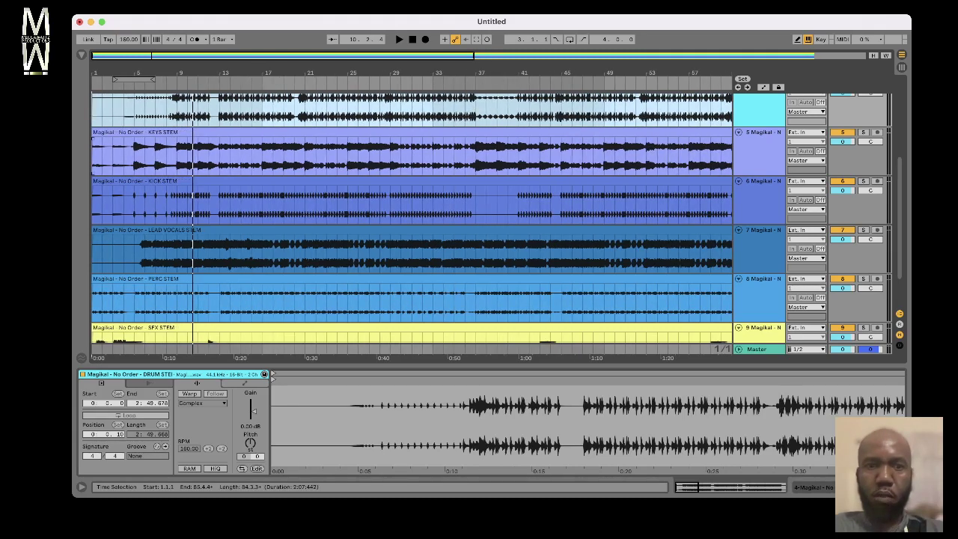
{"action": "left_click", "coordinate": [273, 198]}
{"action": "scroll", "coordinate": [412, 217], "scroll_direction": "down", "scroll_amount": 2}
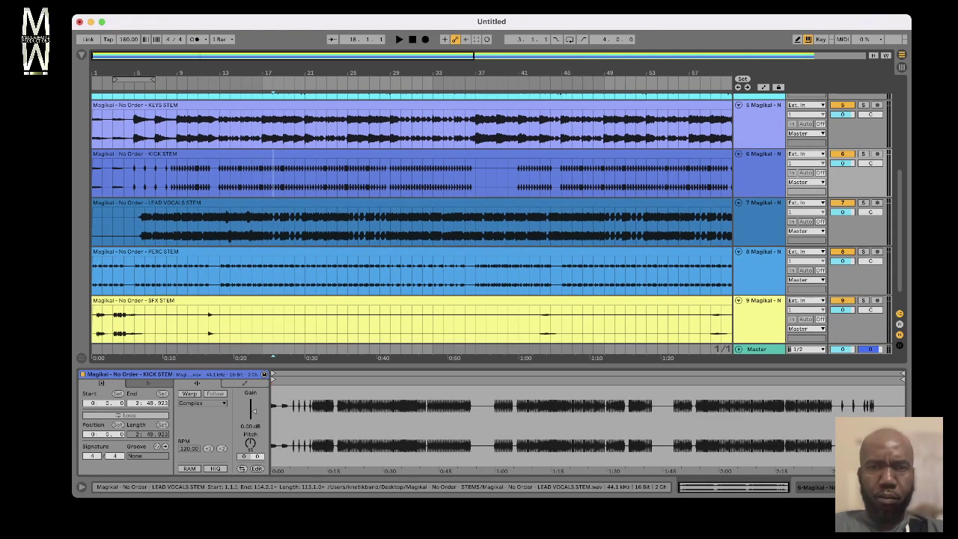
{"action": "scroll", "coordinate": [411, 217], "scroll_direction": "down", "scroll_amount": 2}
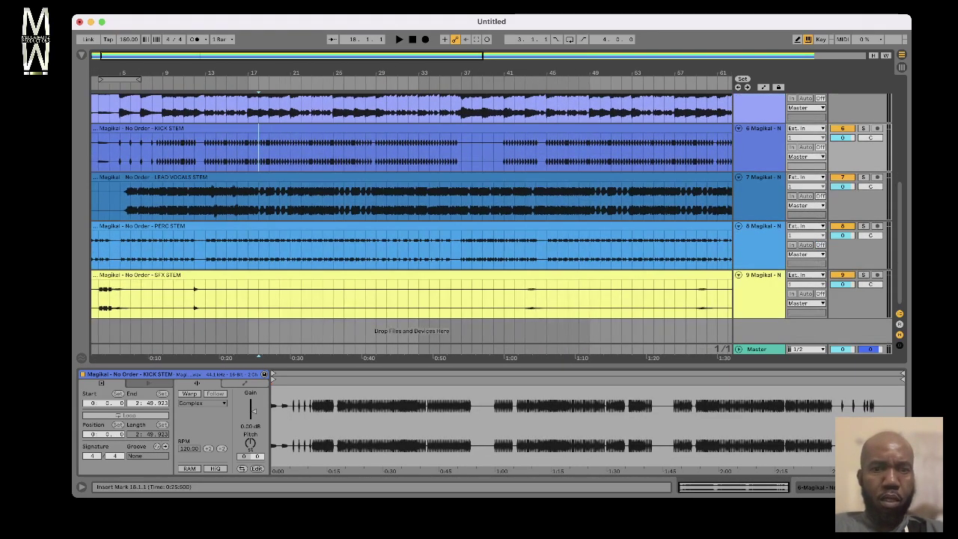
{"action": "scroll", "coordinate": [411, 217], "scroll_direction": "up", "scroll_amount": 10}
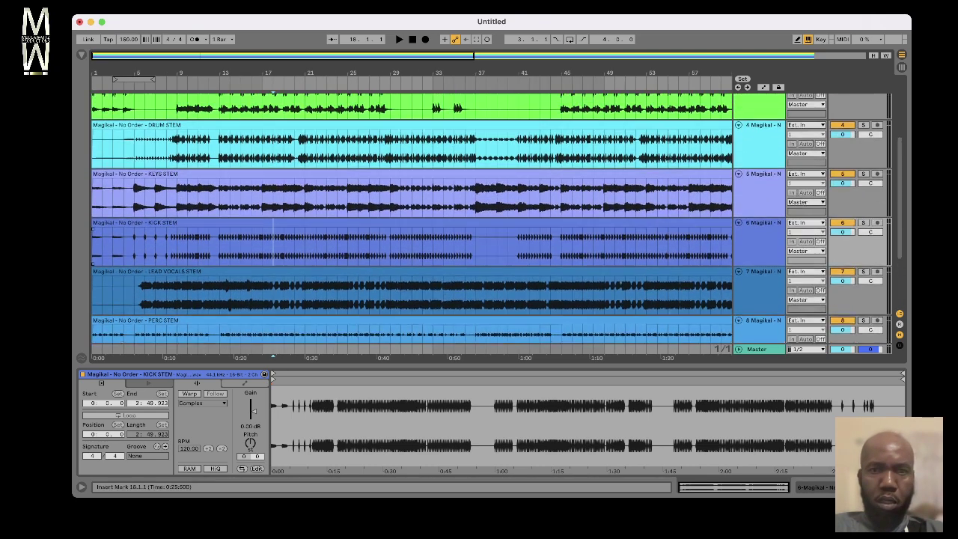
{"action": "scroll", "coordinate": [411, 217], "scroll_direction": "up", "scroll_amount": 3}
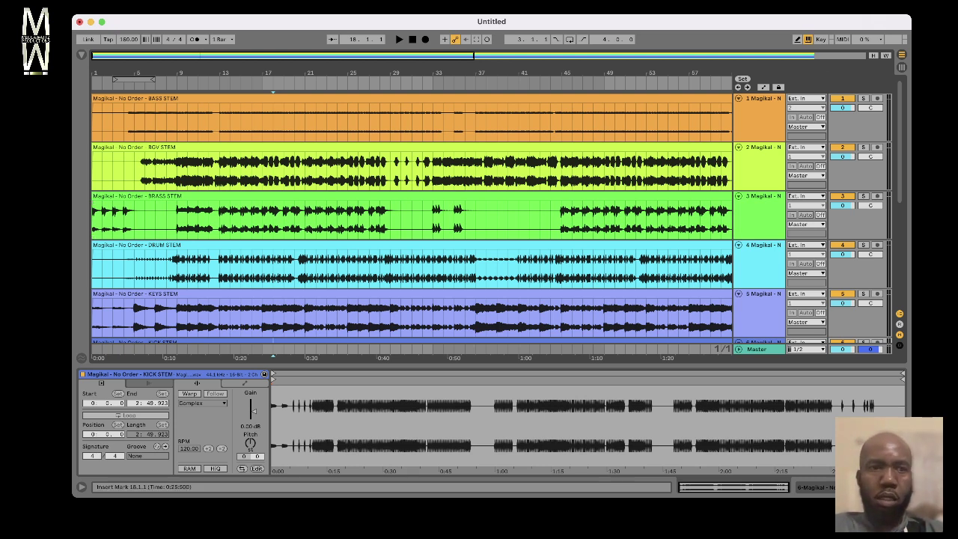
{"action": "scroll", "coordinate": [412, 217], "scroll_direction": "down", "scroll_amount": 3}
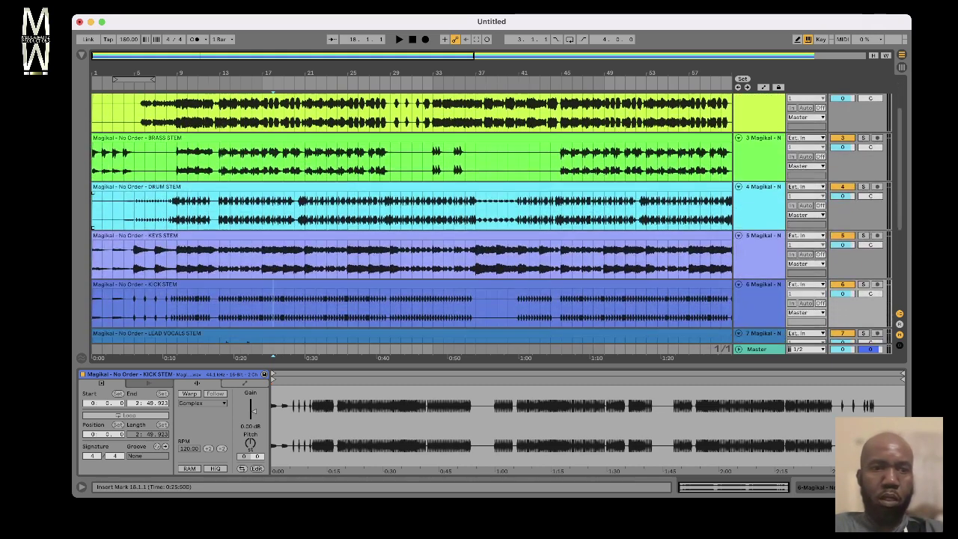
{"action": "scroll", "coordinate": [411, 217], "scroll_direction": "down", "scroll_amount": 1}
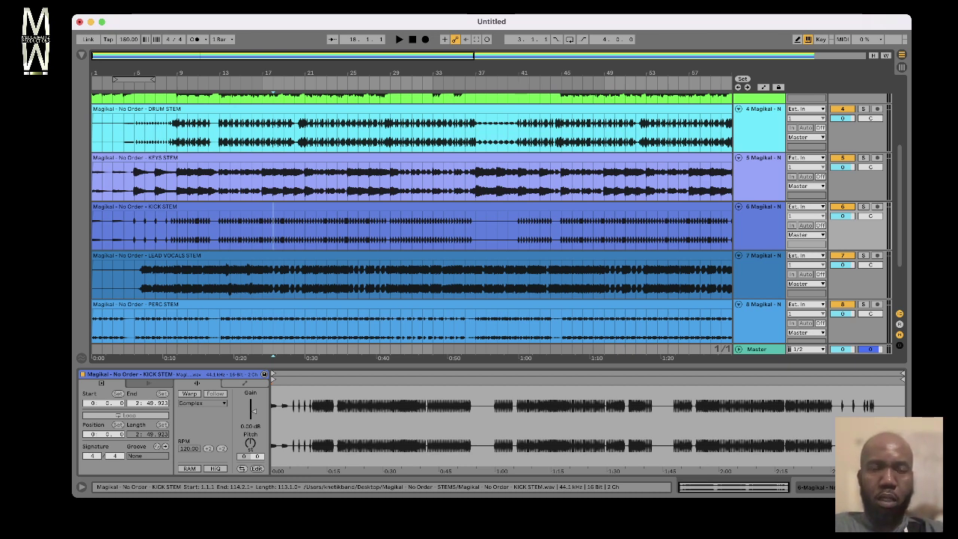
Step: Delete the BASS STEM track
{"action": "scroll", "coordinate": [411, 218], "scroll_direction": "up", "scroll_amount": 5}
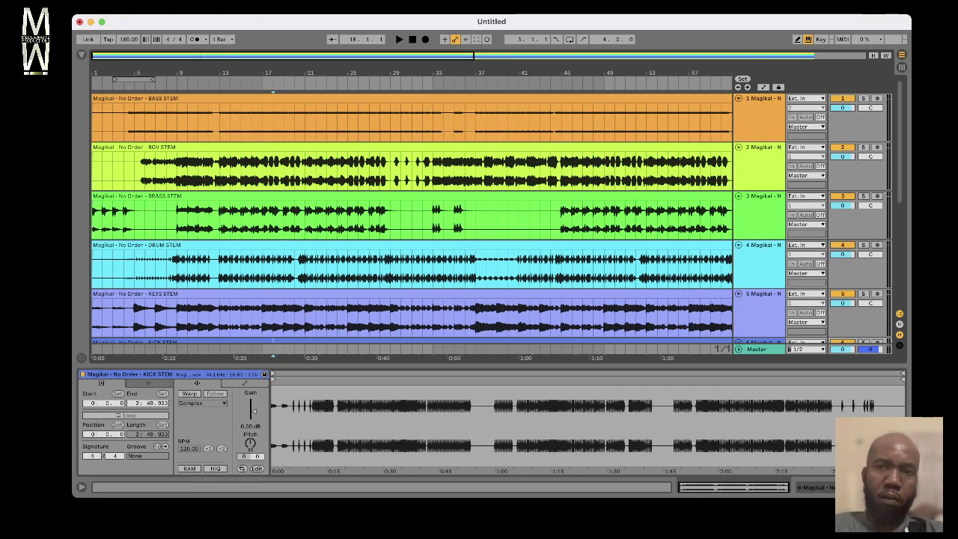
{"action": "left_click", "coordinate": [762, 99]}
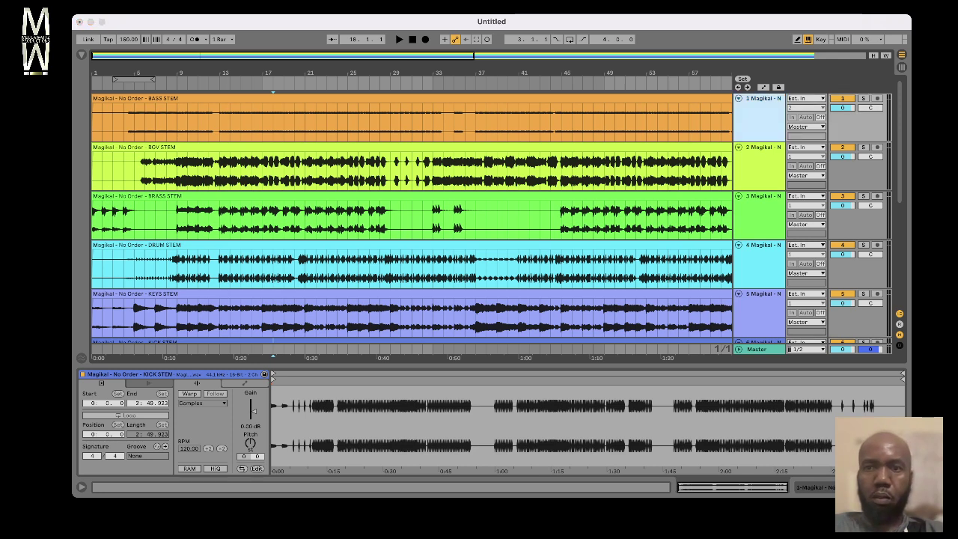
{"action": "key", "text": "Delete"}
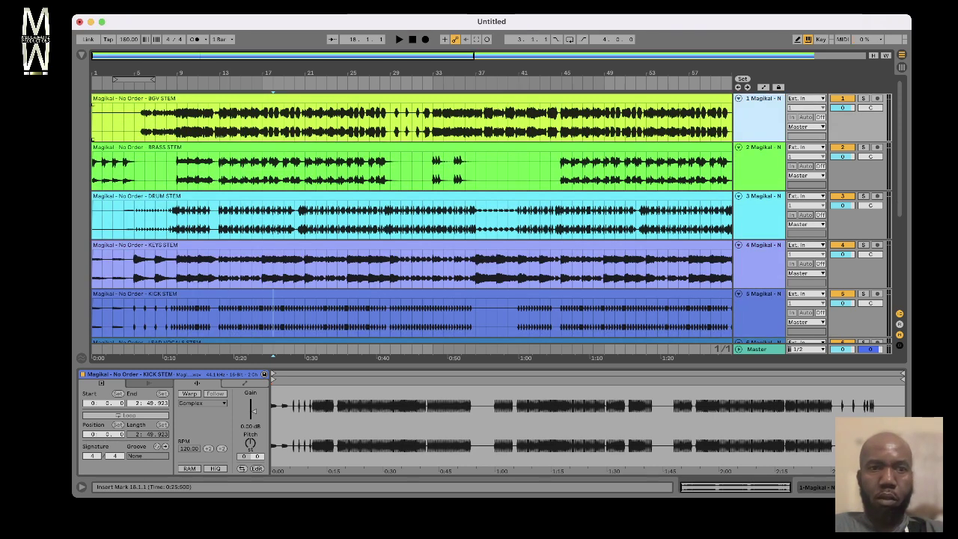
Step: Solo the DRUM STEM track and listen to it from bar 13
{"action": "scroll", "coordinate": [412, 217], "scroll_direction": "down", "scroll_amount": 2}
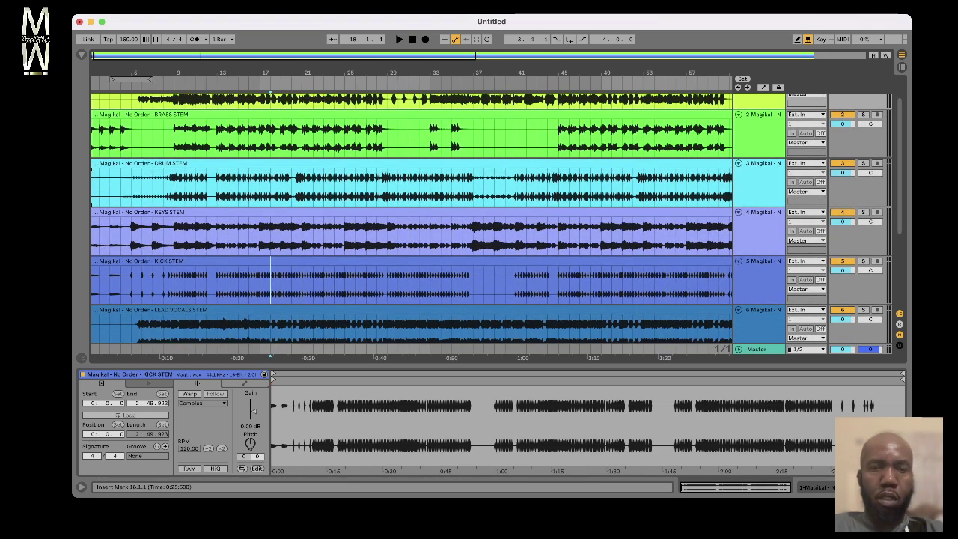
{"action": "scroll", "coordinate": [411, 217], "scroll_direction": "down", "scroll_amount": 1}
{"action": "scroll", "coordinate": [412, 217], "scroll_direction": "down", "scroll_amount": 1}
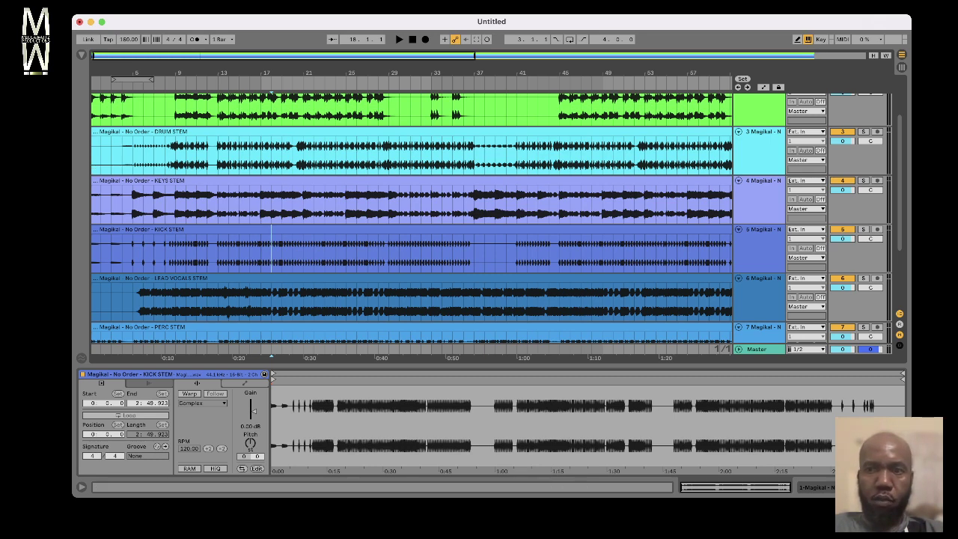
{"action": "left_click", "coordinate": [863, 132]}
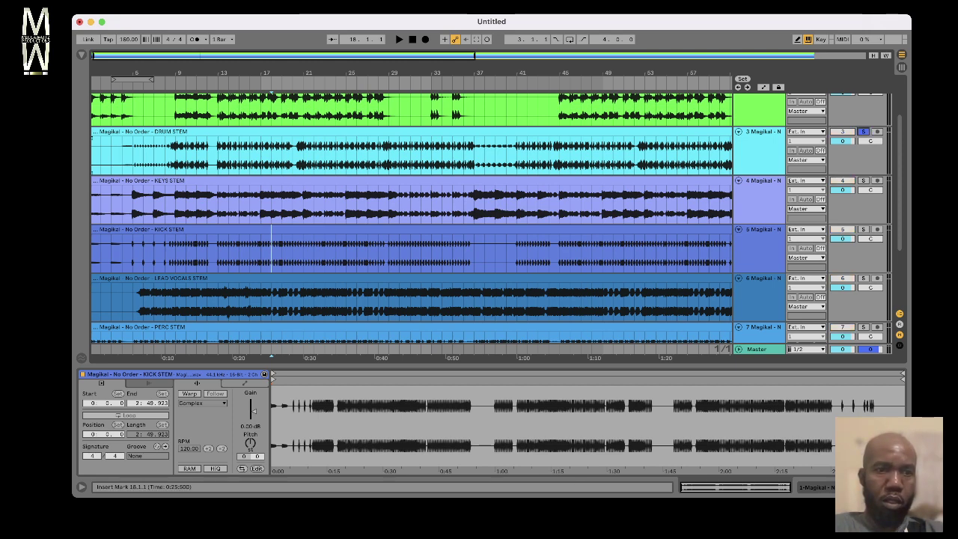
{"action": "left_click", "coordinate": [218, 155]}
{"action": "key", "text": "space"}
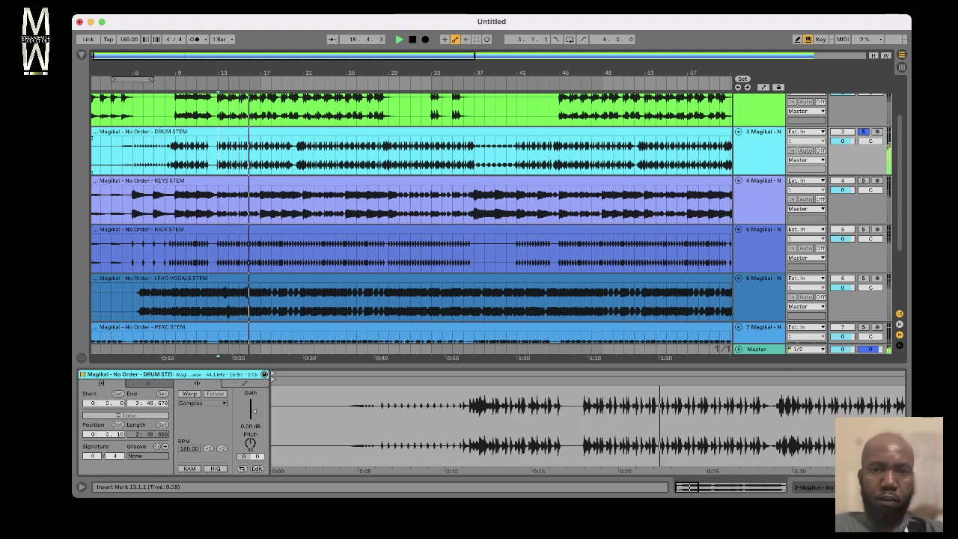
{"action": "key", "text": "space"}
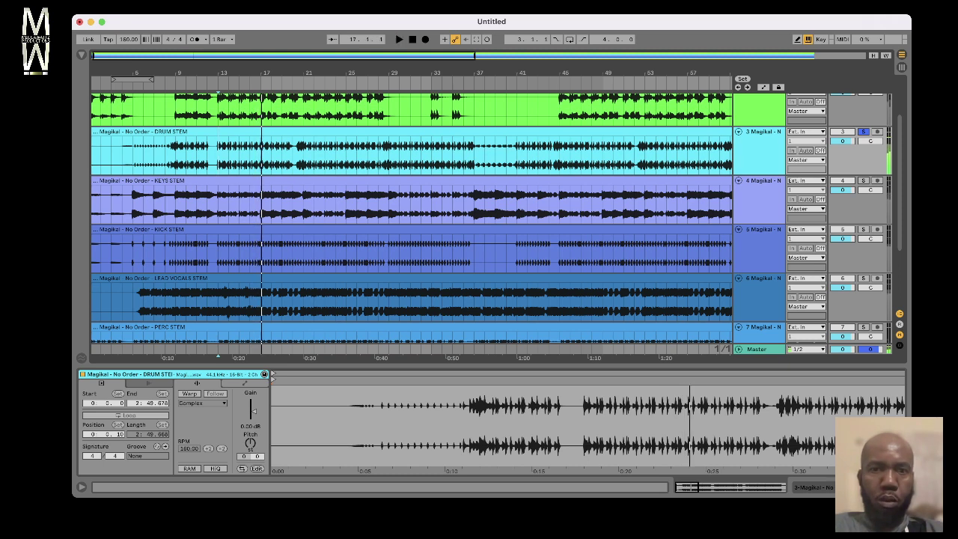
Step: Listen to the KICK STEM track soloed from bar 13 and delete that track
{"action": "left_click", "coordinate": [863, 229]}
{"action": "key", "text": "space"}
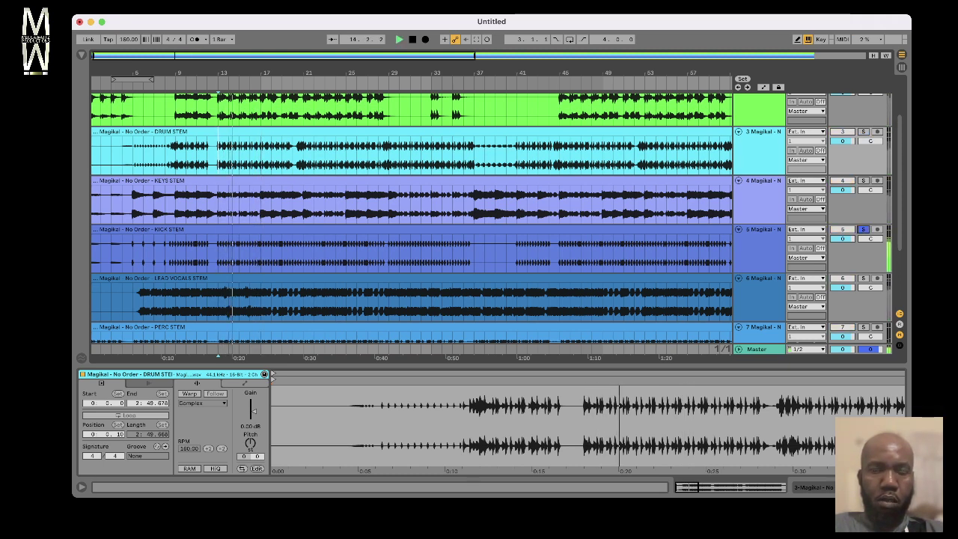
{"action": "key", "text": "space"}
{"action": "right_click", "coordinate": [762, 231]}
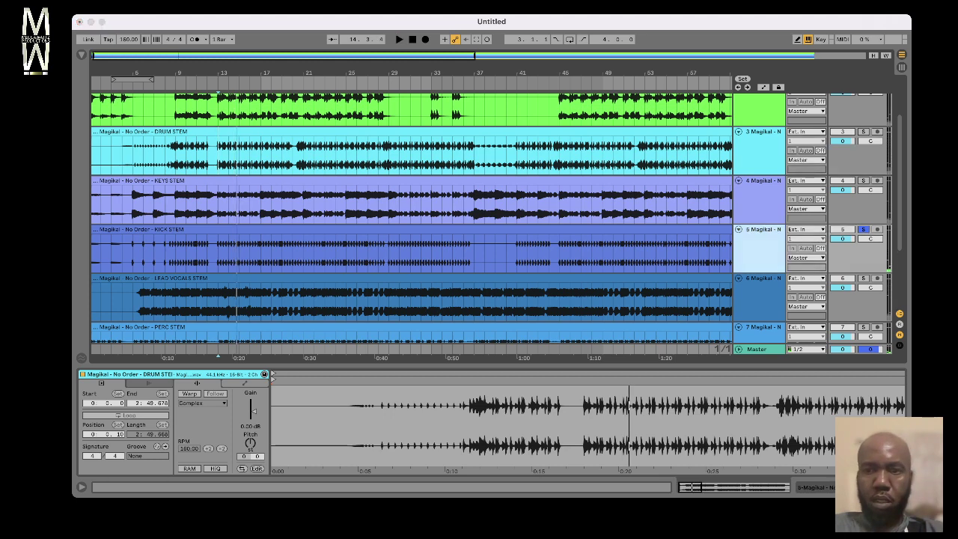
{"action": "key", "text": "Delete"}
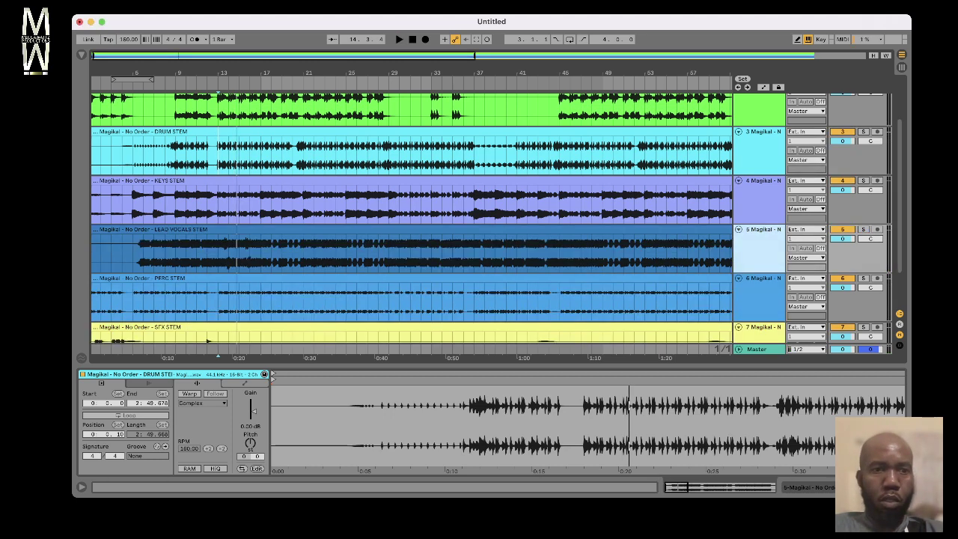
Step: Listen to the PERC STEM track soloed from bar 13
{"action": "scroll", "coordinate": [412, 224], "scroll_direction": "down", "scroll_amount": 2}
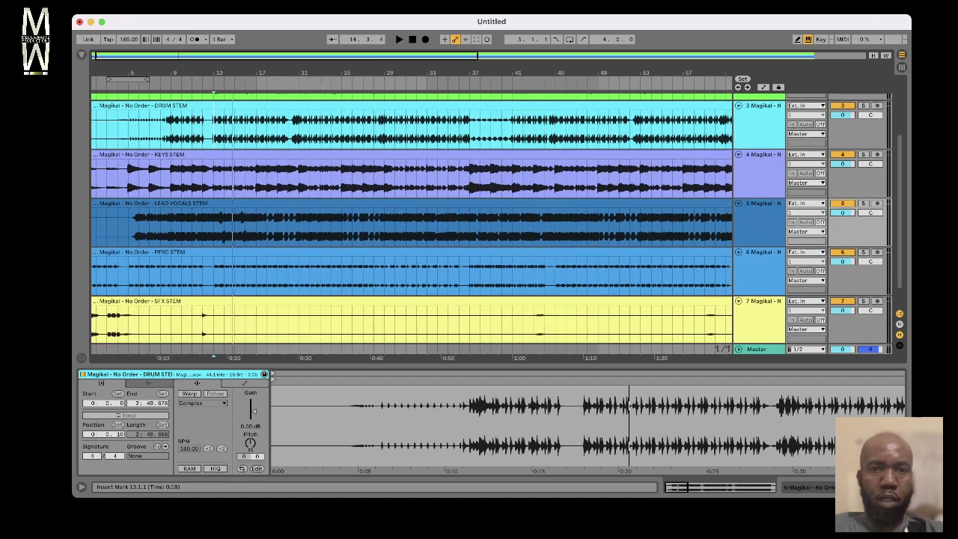
{"action": "scroll", "coordinate": [411, 224], "scroll_direction": "down", "scroll_amount": 2}
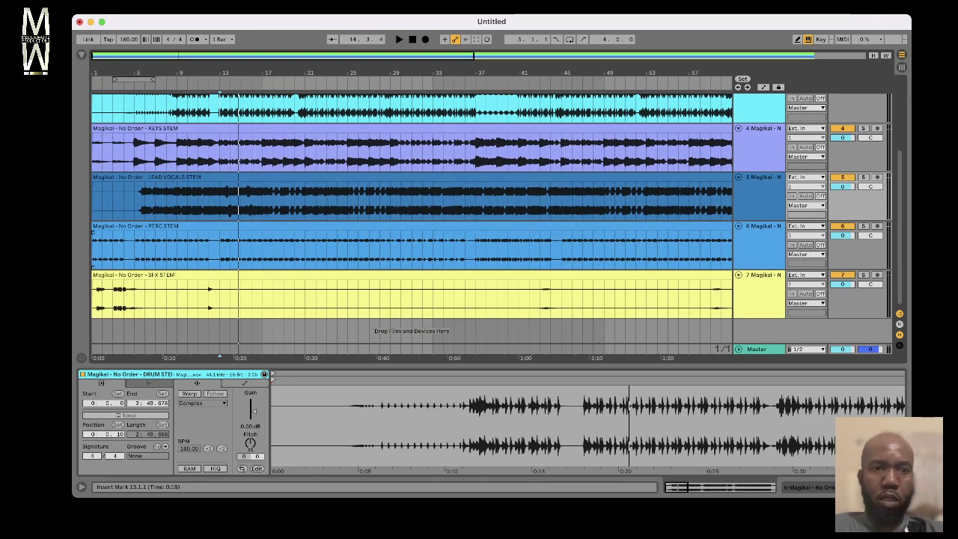
{"action": "left_click", "coordinate": [219, 245]}
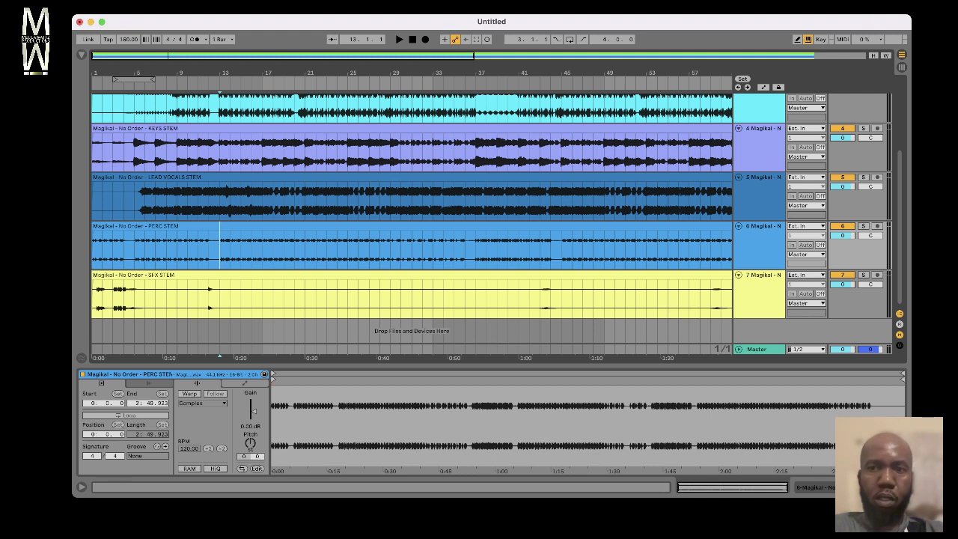
{"action": "key", "text": "space"}
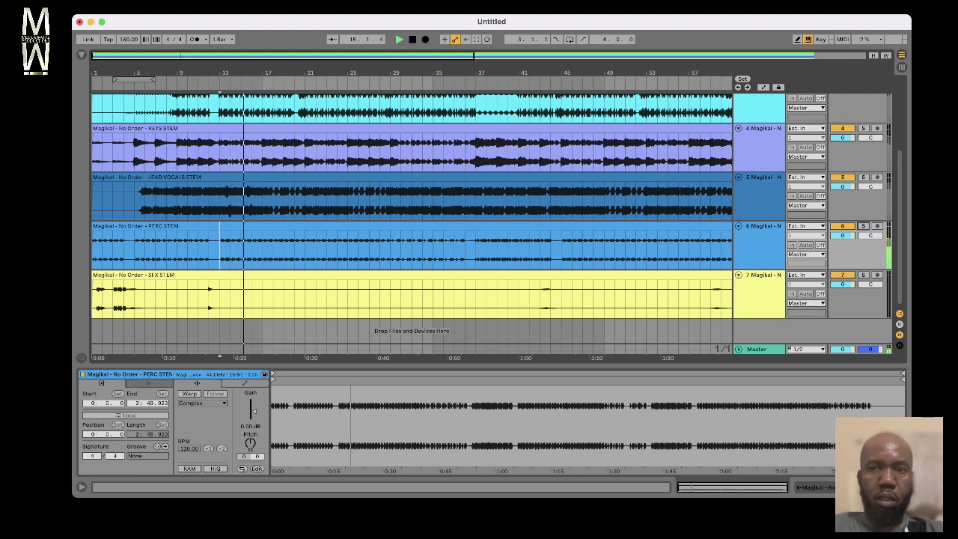
{"action": "left_click", "coordinate": [863, 225]}
Step: Move the DRUM STEM track to the top of the arrangement, above the BGV STEM track
{"action": "scroll", "coordinate": [412, 225], "scroll_direction": "up", "scroll_amount": 2}
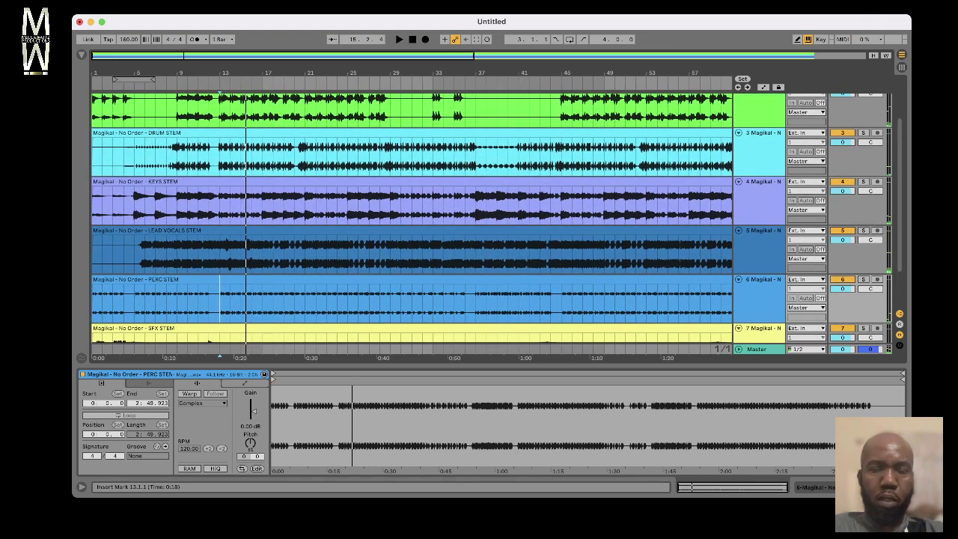
{"action": "scroll", "coordinate": [411, 225], "scroll_direction": "up", "scroll_amount": 3}
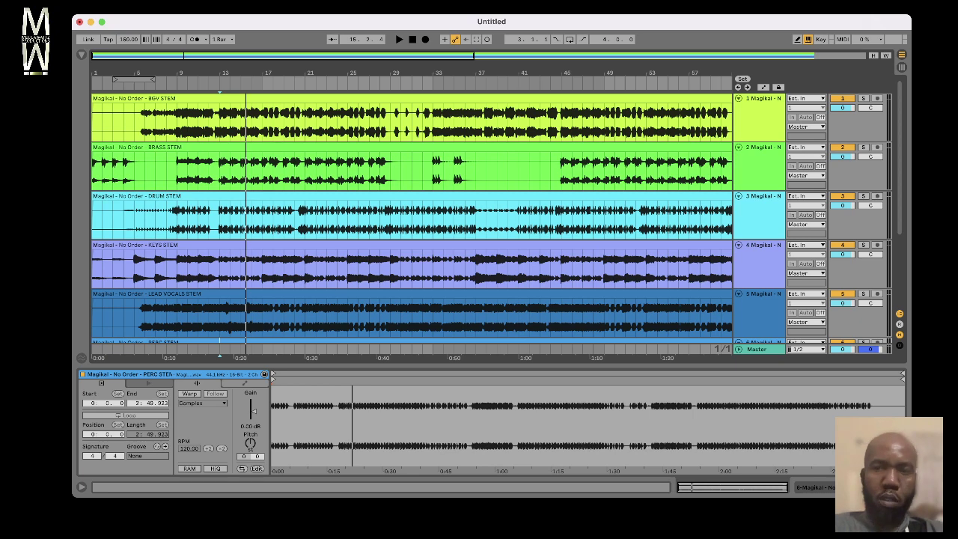
{"action": "scroll", "coordinate": [411, 224], "scroll_direction": "up", "scroll_amount": 1}
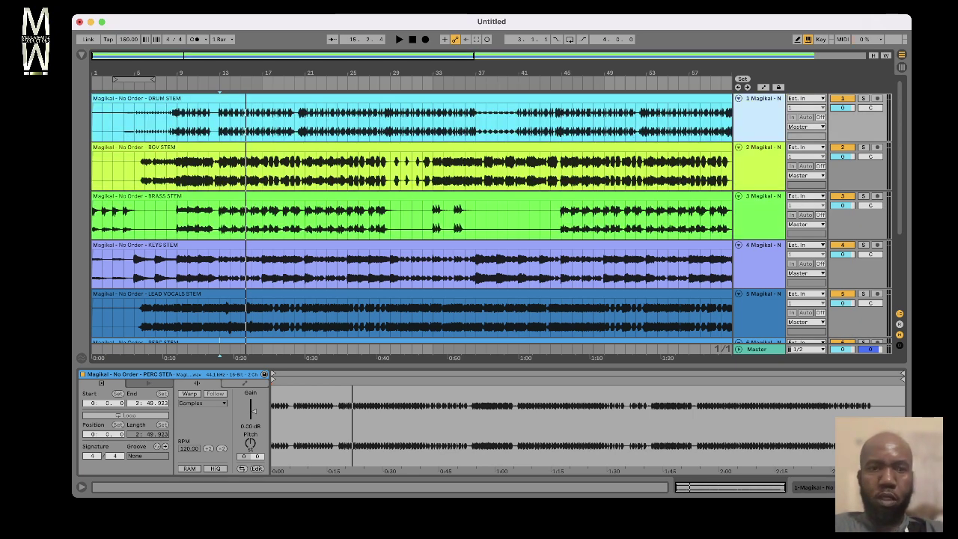
Step: Move the PERC STEM track up to sit directly below the DRUM STEM track
{"action": "scroll", "coordinate": [412, 217], "scroll_direction": "down", "scroll_amount": 2}
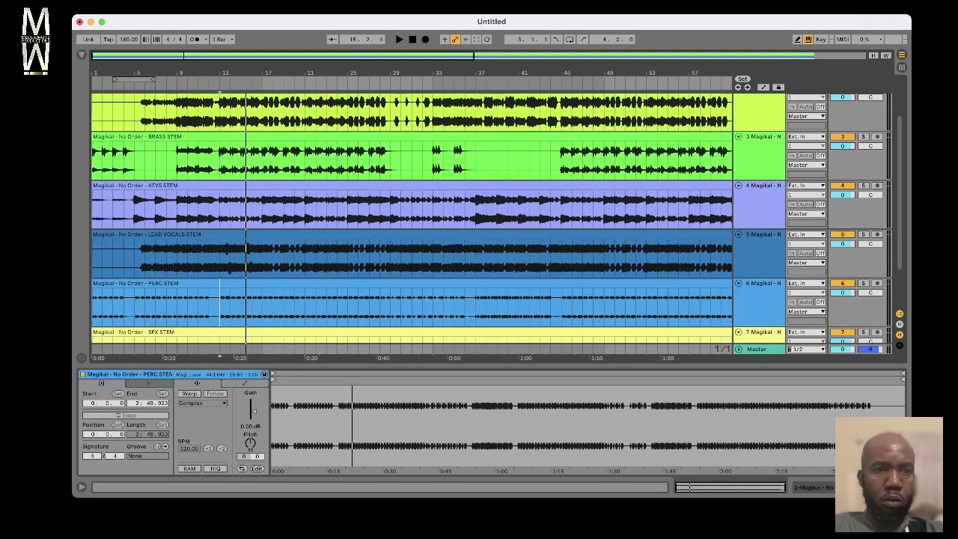
{"action": "scroll", "coordinate": [412, 217], "scroll_direction": "up", "scroll_amount": 1}
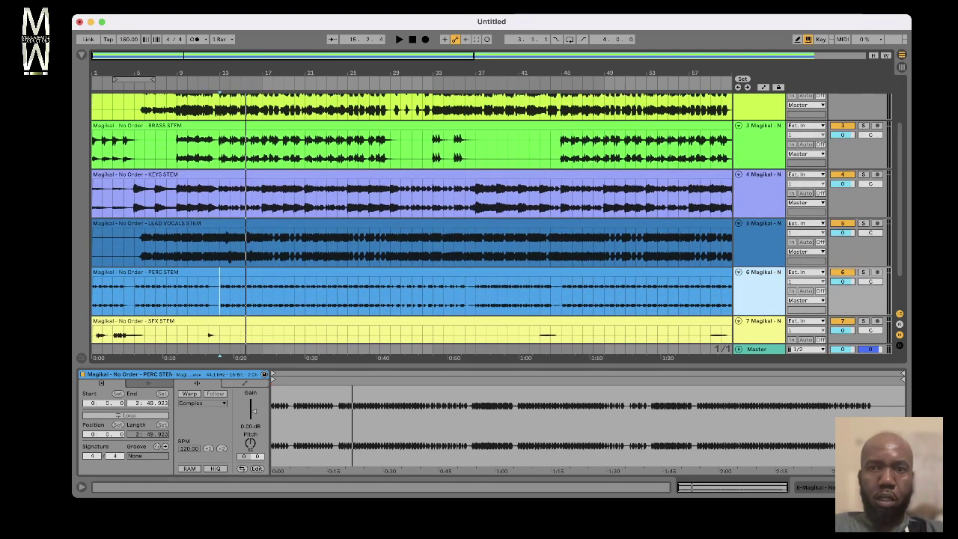
{"action": "left_click_drag", "start_coordinate": [757, 288], "coordinate": [757, 161]}
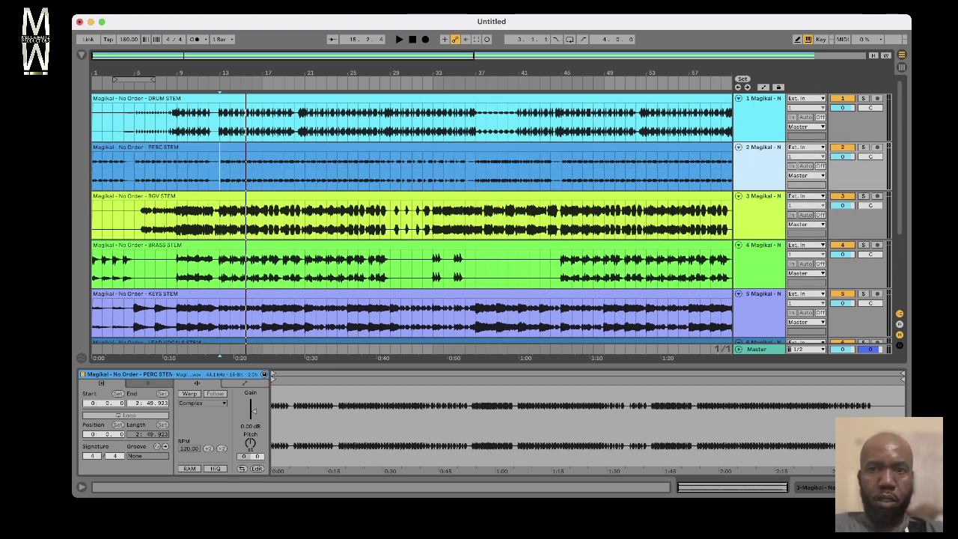
Step: Move the SFX STEM track up from the end of the arrangement to sit between the DRUM STEM and PERC STEM tracks
{"action": "scroll", "coordinate": [411, 225], "scroll_direction": "down", "scroll_amount": 2}
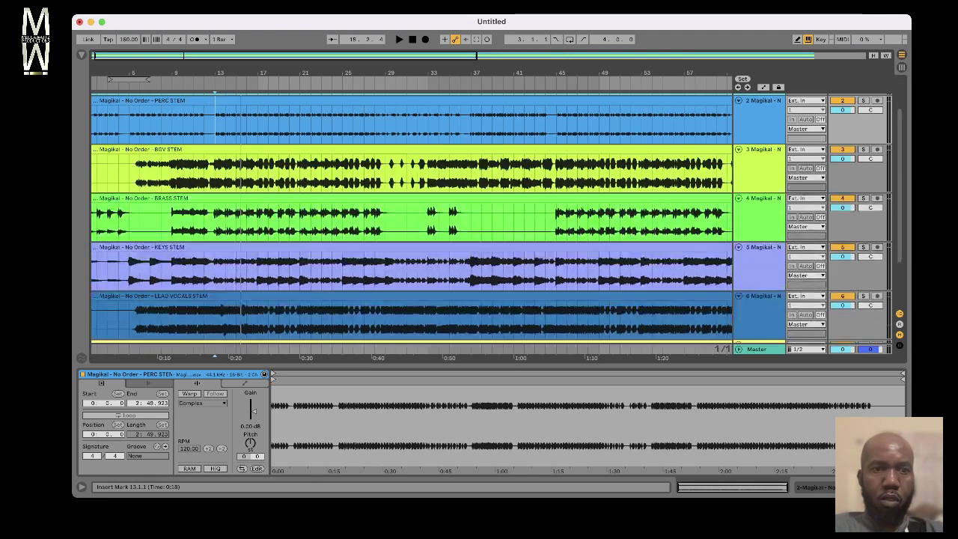
{"action": "scroll", "coordinate": [412, 225], "scroll_direction": "up", "scroll_amount": 2}
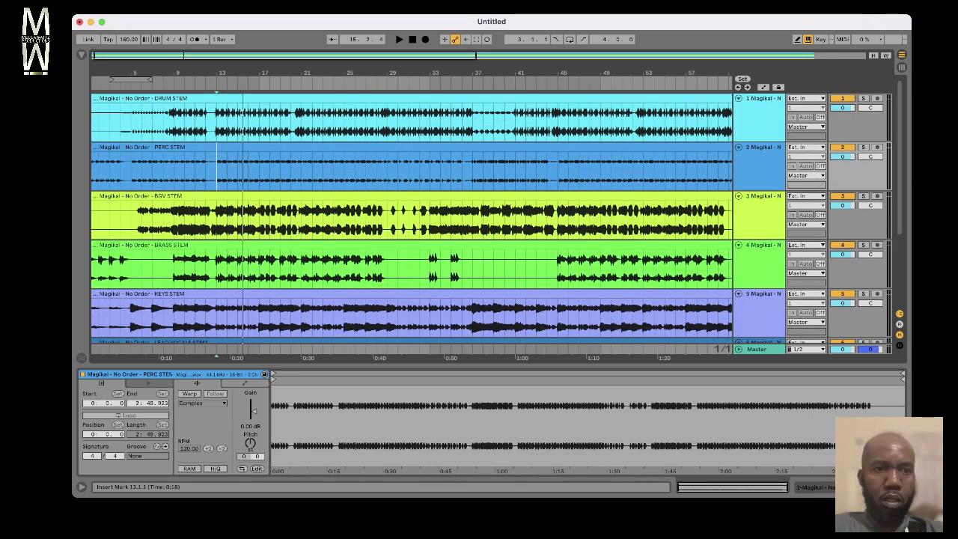
{"action": "scroll", "coordinate": [412, 225], "scroll_direction": "down", "scroll_amount": 2}
{"action": "scroll", "coordinate": [411, 225], "scroll_direction": "down", "scroll_amount": 5}
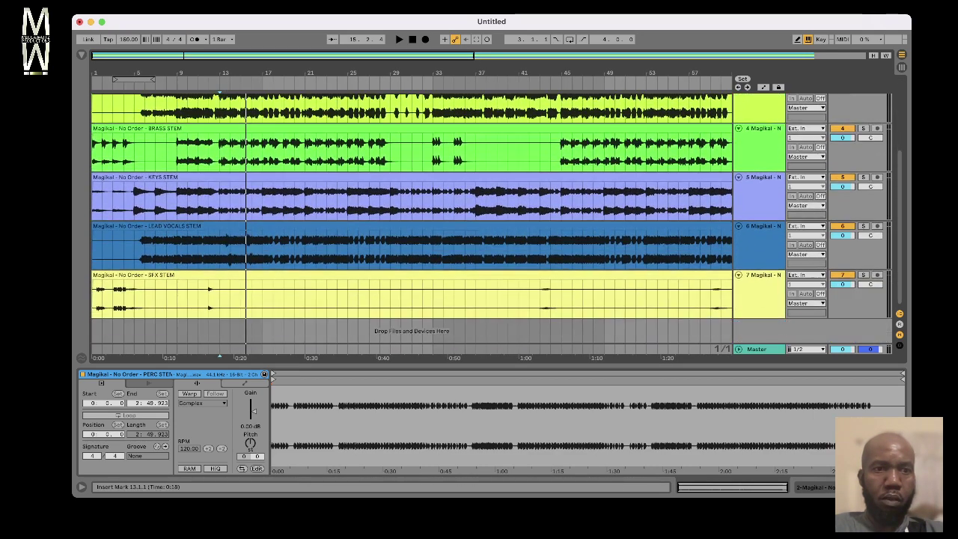
{"action": "scroll", "coordinate": [412, 225], "scroll_direction": "up", "scroll_amount": 5}
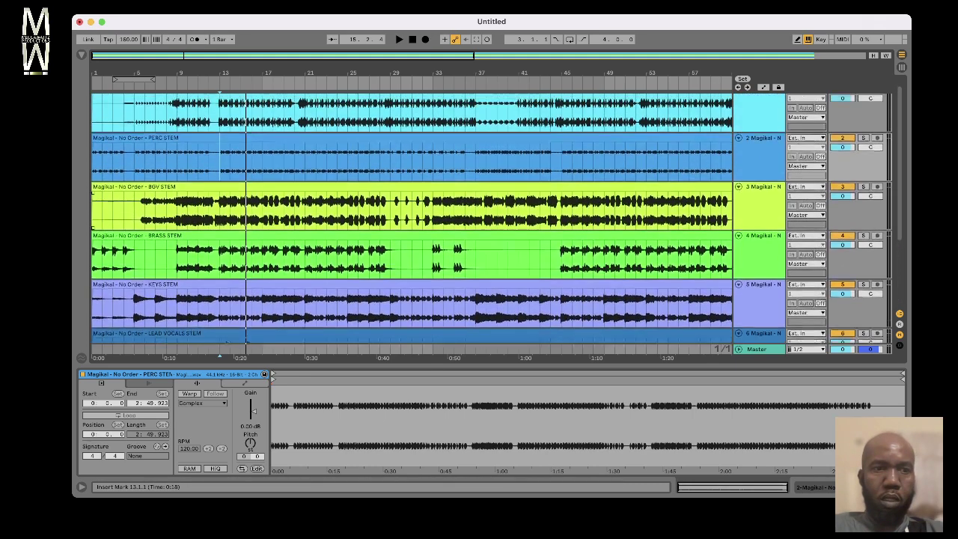
{"action": "scroll", "coordinate": [411, 224], "scroll_direction": "down", "scroll_amount": 5}
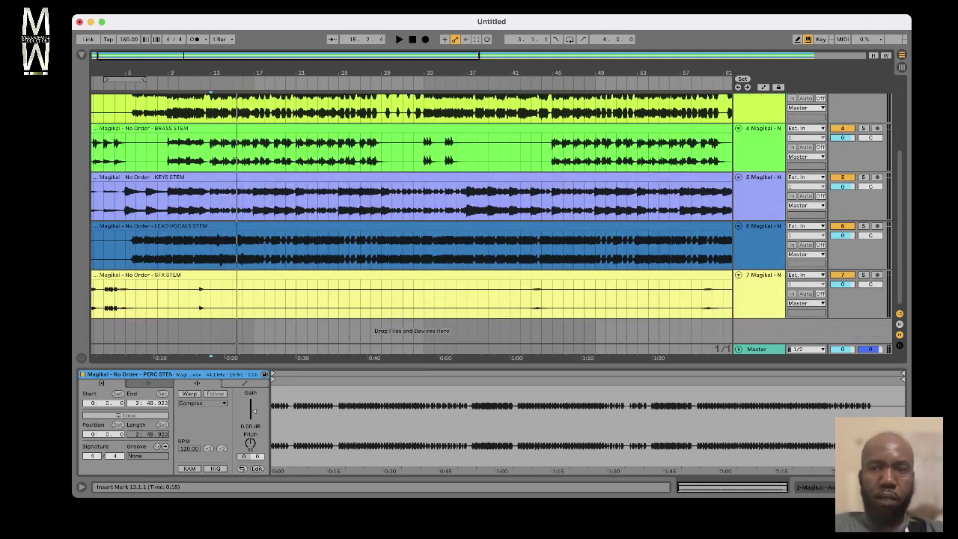
{"action": "left_click", "coordinate": [759, 292]}
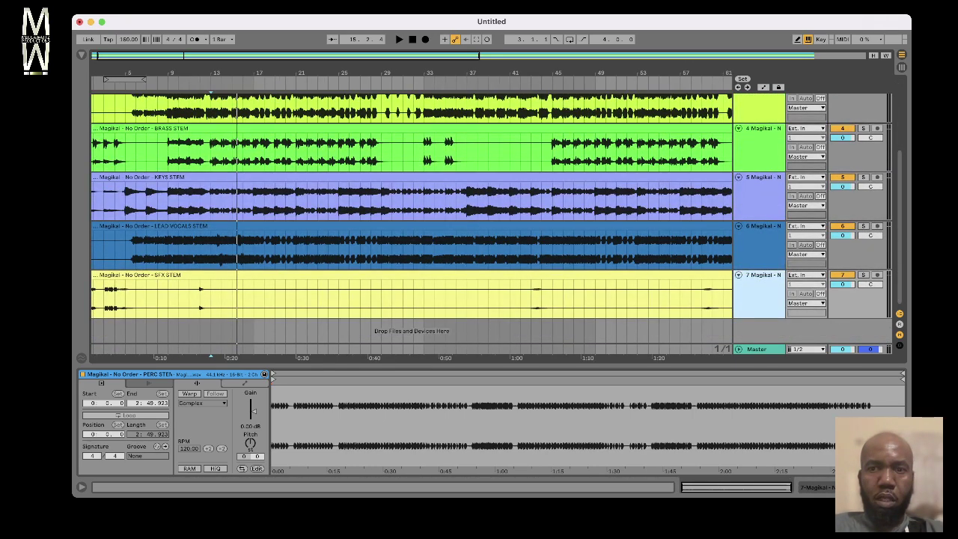
{"action": "left_click_drag", "start_coordinate": [762, 276], "coordinate": [761, 127]}
{"action": "scroll", "coordinate": [412, 217], "scroll_direction": "up", "scroll_amount": 5}
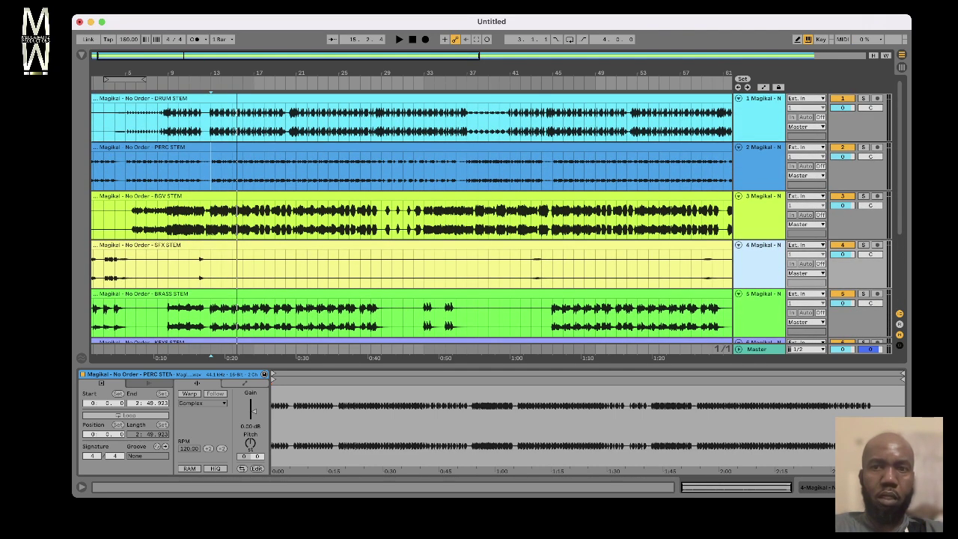
{"action": "left_click_drag", "start_coordinate": [760, 255], "coordinate": [759, 157]}
{"action": "scroll", "coordinate": [412, 217], "scroll_direction": "down", "scroll_amount": 4}
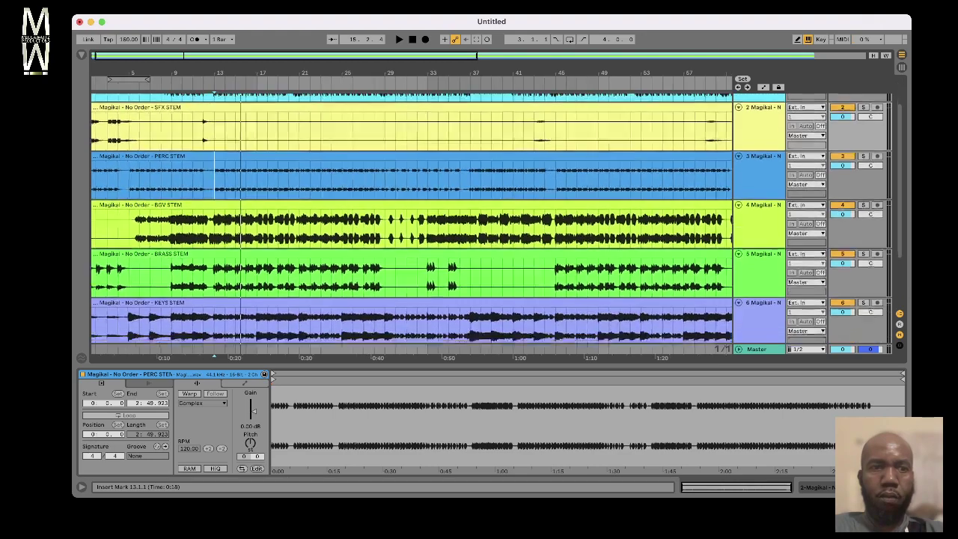
Step: Reposition the SFX STEM track directly below the PERC STEM track
{"action": "scroll", "coordinate": [412, 217], "scroll_direction": "down", "scroll_amount": 2}
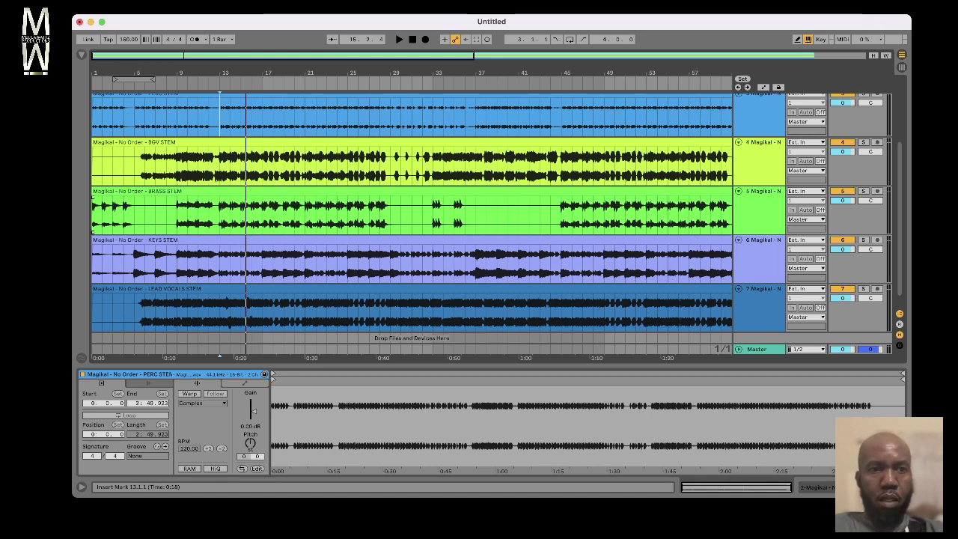
{"action": "scroll", "coordinate": [411, 217], "scroll_direction": "up", "scroll_amount": 2}
{"action": "scroll", "coordinate": [412, 217], "scroll_direction": "up", "scroll_amount": 2}
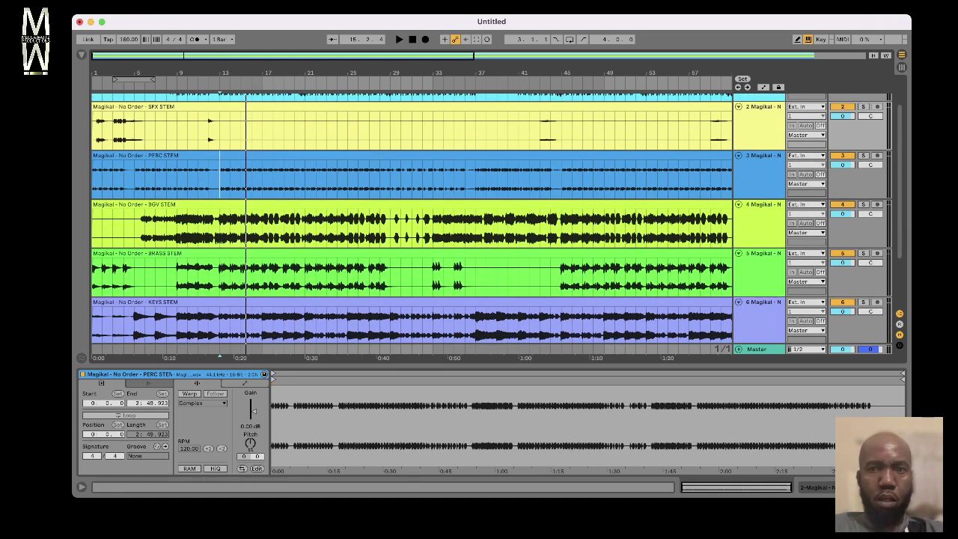
{"action": "left_click_drag", "start_coordinate": [761, 107], "coordinate": [761, 193]}
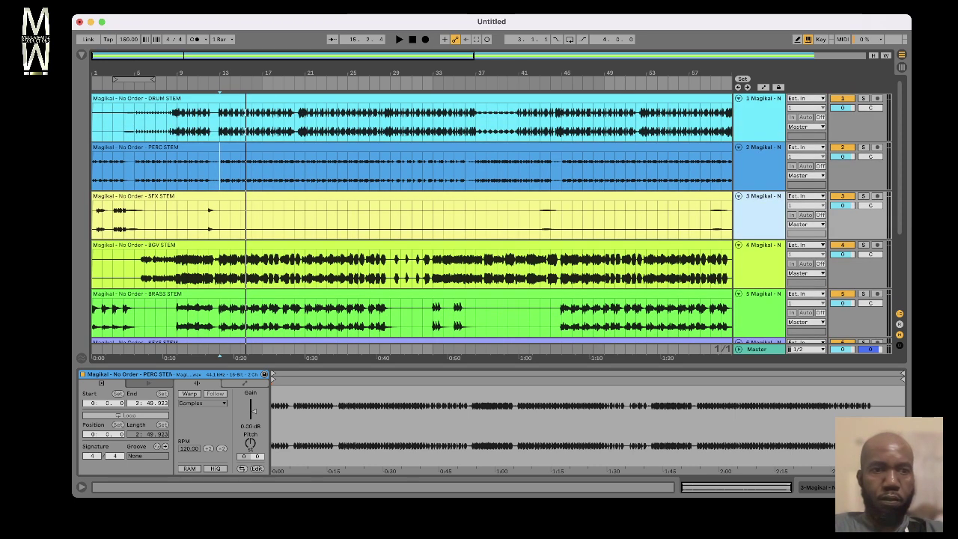
Step: Move the BRASS STEM and KEYS STEM tracks above the BGV STEM track, with BRASS directly below SFX
{"action": "scroll", "coordinate": [412, 217], "scroll_direction": "down", "scroll_amount": 4}
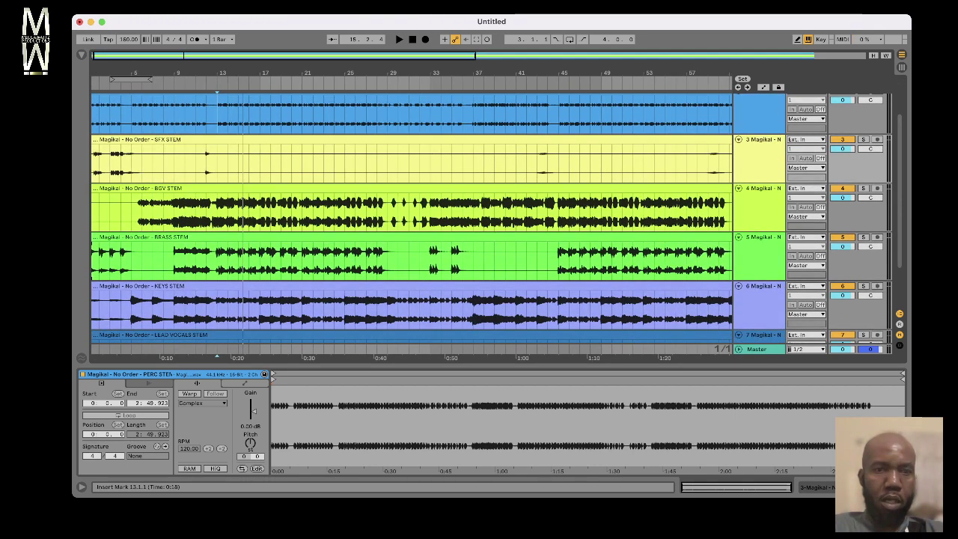
{"action": "scroll", "coordinate": [412, 217], "scroll_direction": "down", "scroll_amount": 1}
{"action": "left_click_drag", "start_coordinate": [762, 231], "coordinate": [762, 177]}
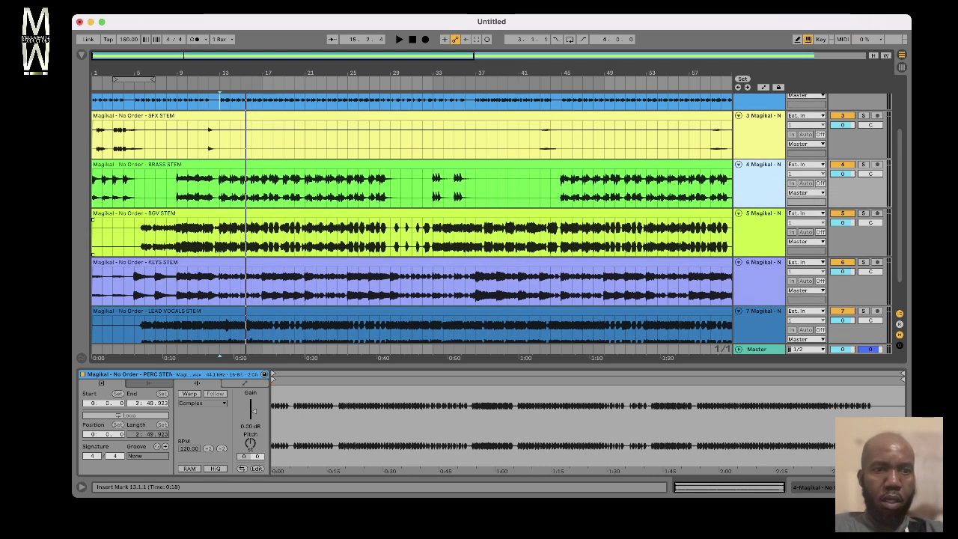
{"action": "left_click_drag", "start_coordinate": [762, 280], "coordinate": [762, 223]}
{"action": "scroll", "coordinate": [412, 224], "scroll_direction": "down", "scroll_amount": 2}
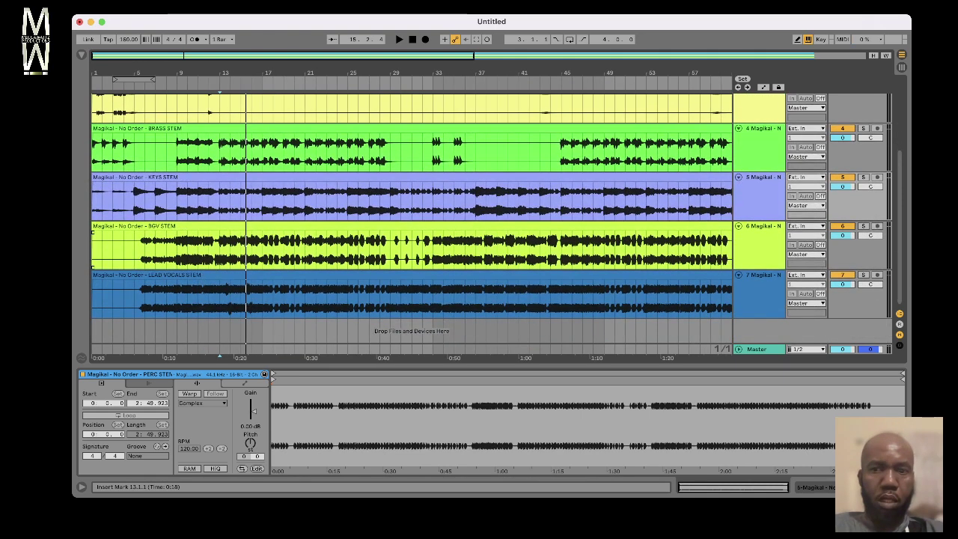
Step: Check the placement of the BGV STEM and LEAD VOCALS STEM tracks at the end of the track order
{"action": "left_click", "coordinate": [759, 293]}
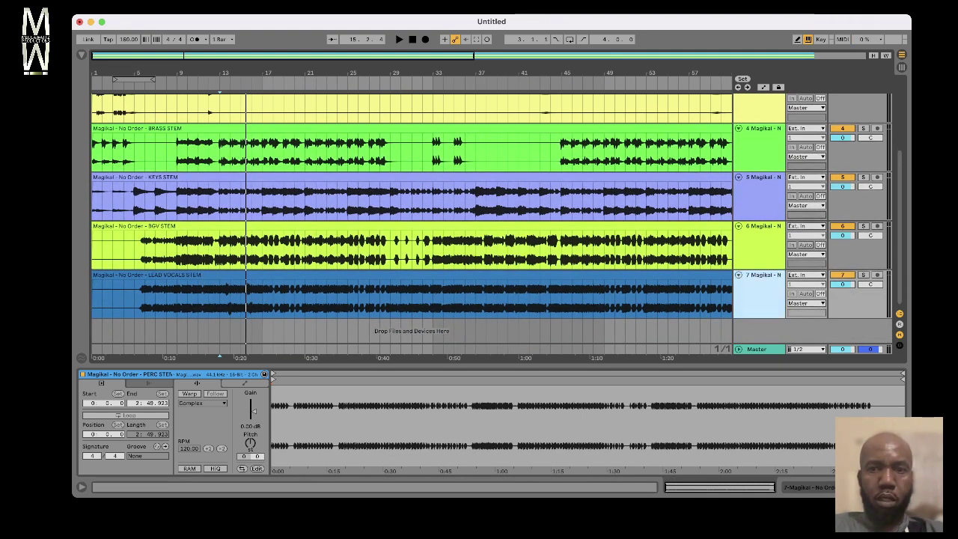
{"action": "left_click", "coordinate": [759, 245]}
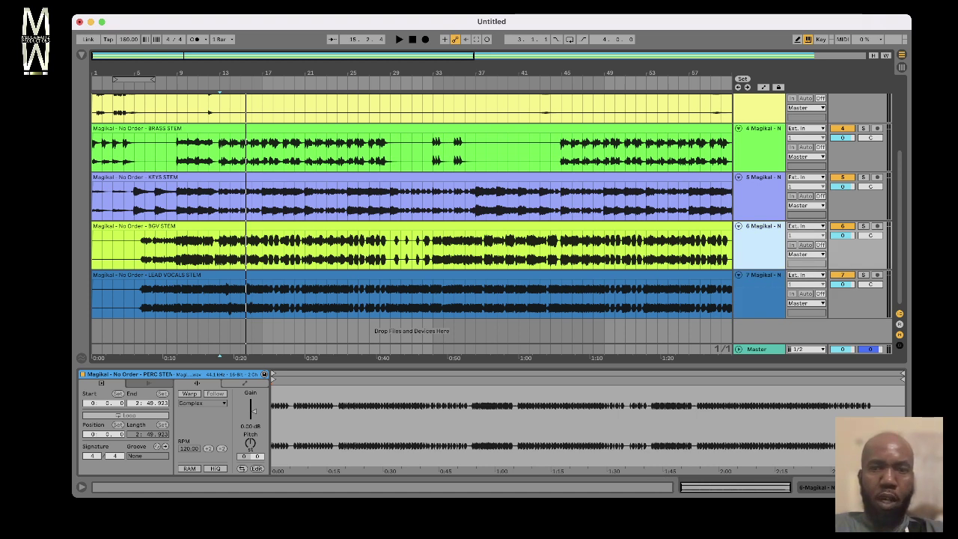
{"action": "left_click", "coordinate": [758, 294]}
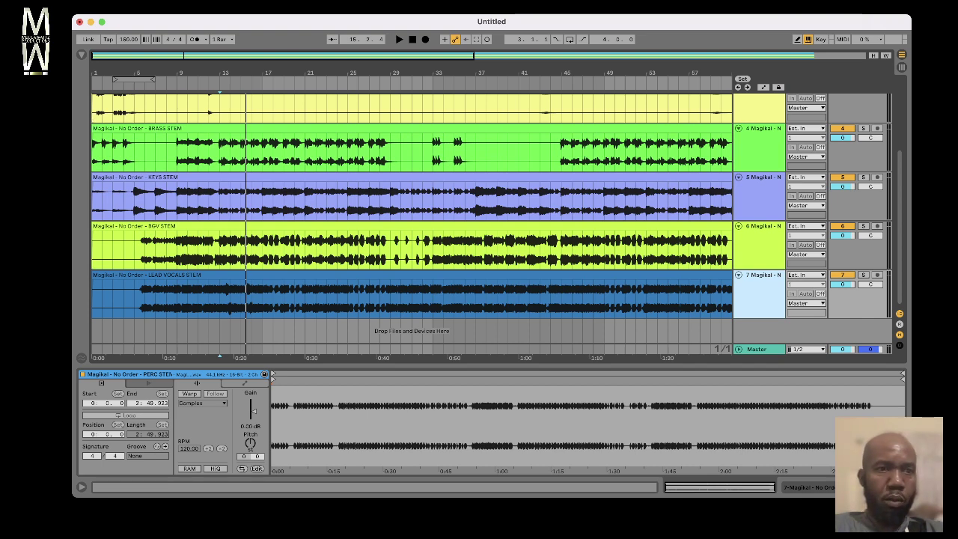
Step: Examine the opening bars of the reordered stem tracks up close and return the playhead to bar 1
{"action": "scroll", "coordinate": [411, 217], "scroll_direction": "up", "scroll_amount": 10}
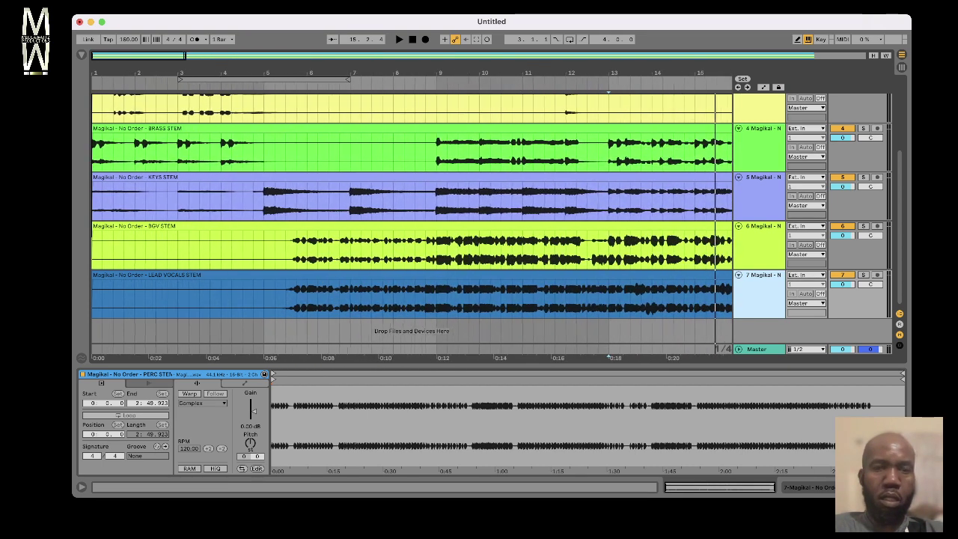
{"action": "scroll", "coordinate": [411, 217], "scroll_direction": "up", "scroll_amount": 5}
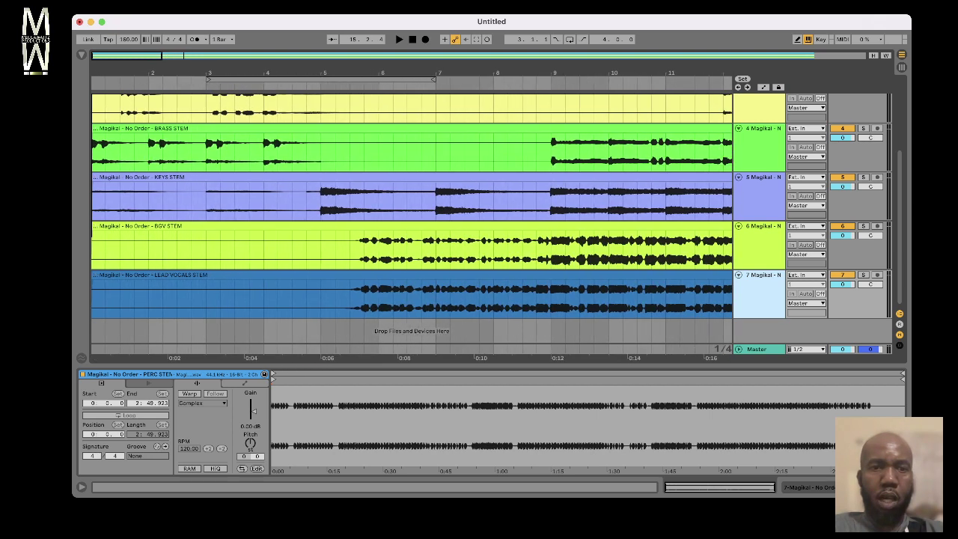
{"action": "scroll", "coordinate": [412, 217], "scroll_direction": "up", "scroll_amount": 1}
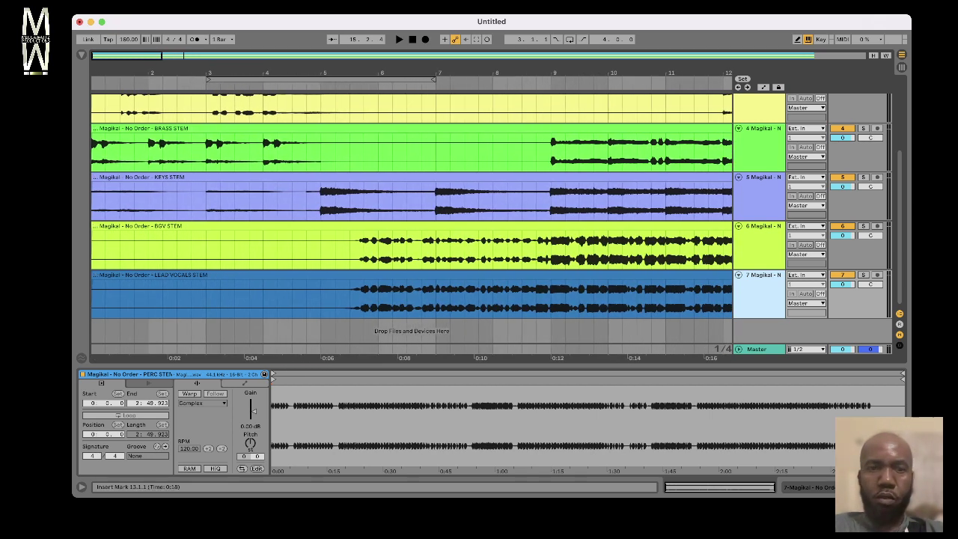
{"action": "scroll", "coordinate": [412, 217], "scroll_direction": "up", "scroll_amount": 4}
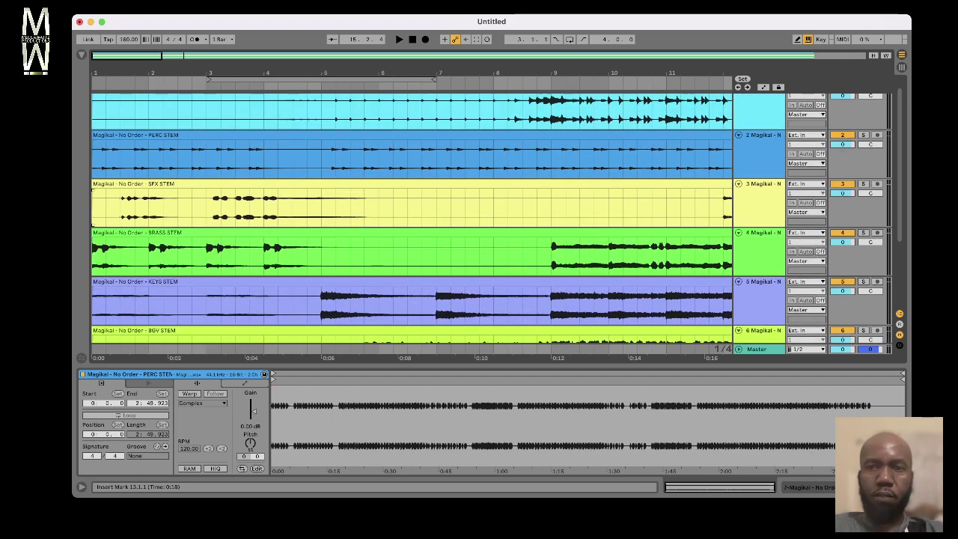
{"action": "scroll", "coordinate": [412, 217], "scroll_direction": "up", "scroll_amount": 1}
{"action": "scroll", "coordinate": [412, 217], "scroll_direction": "down", "scroll_amount": 3}
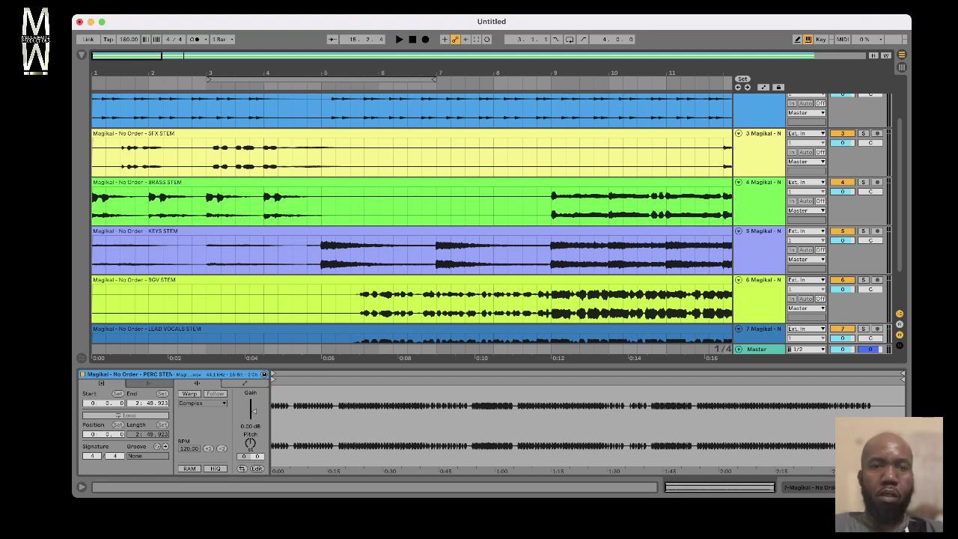
{"action": "scroll", "coordinate": [412, 217], "scroll_direction": "down", "scroll_amount": 3}
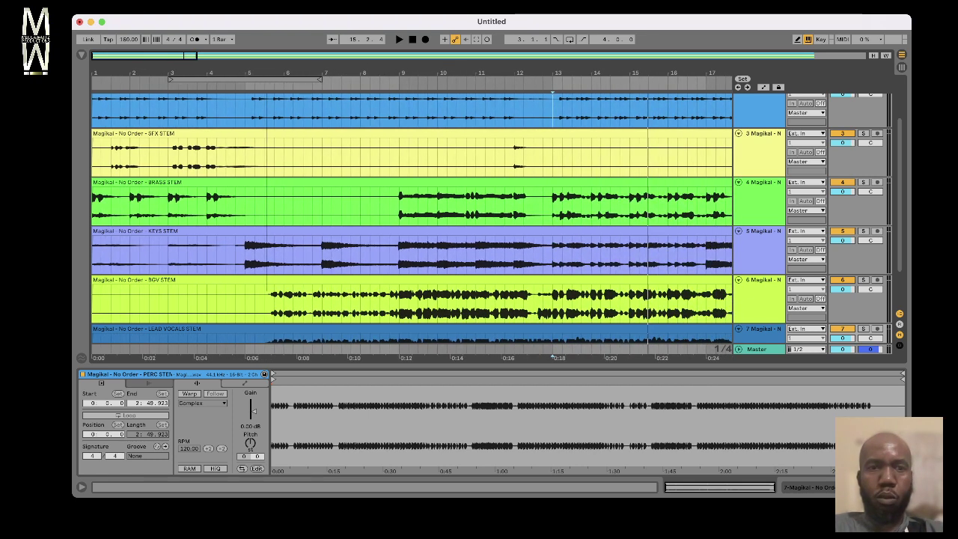
{"action": "scroll", "coordinate": [411, 217], "scroll_direction": "down", "scroll_amount": 1}
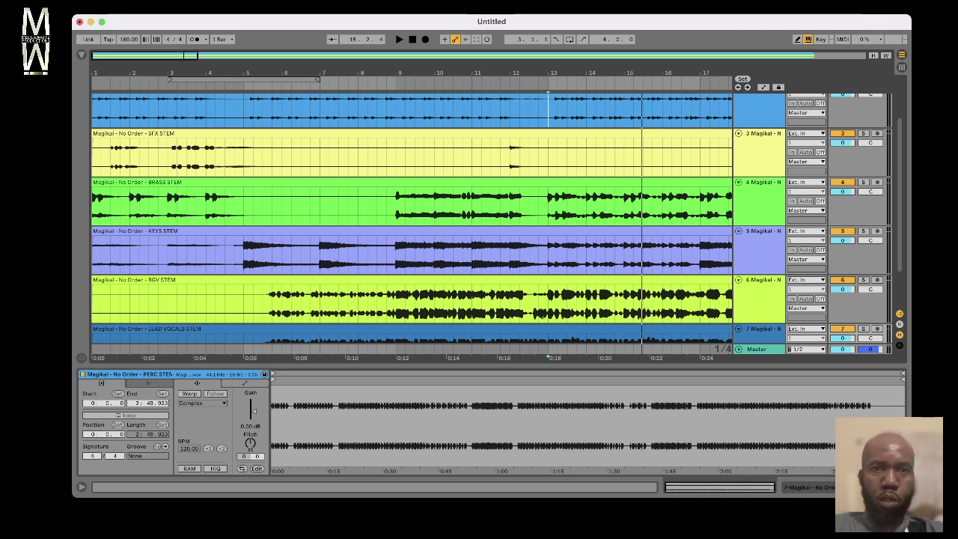
{"action": "key", "text": "space"}
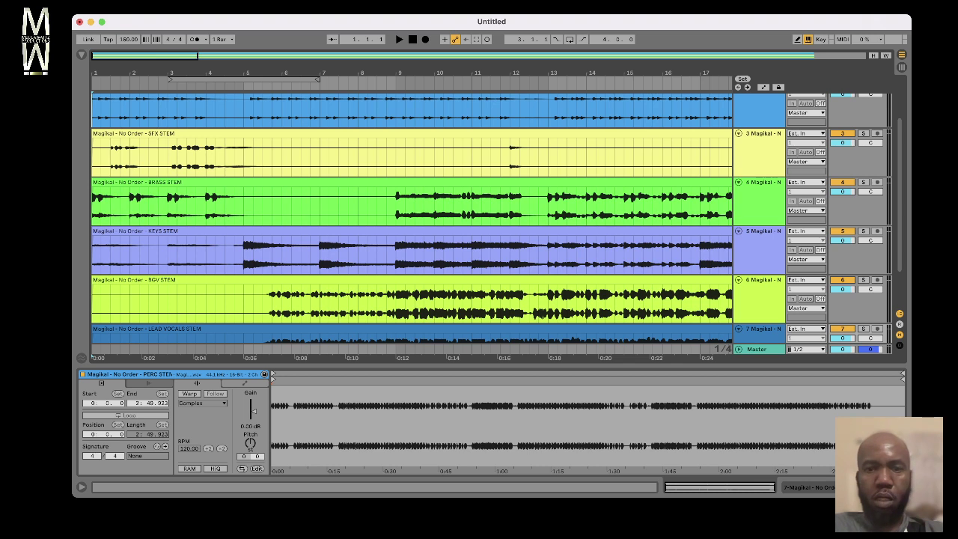
Step: Play the stems together from bar 1 and hide the clip detail view to show all seven tracks
{"action": "key", "text": "space"}
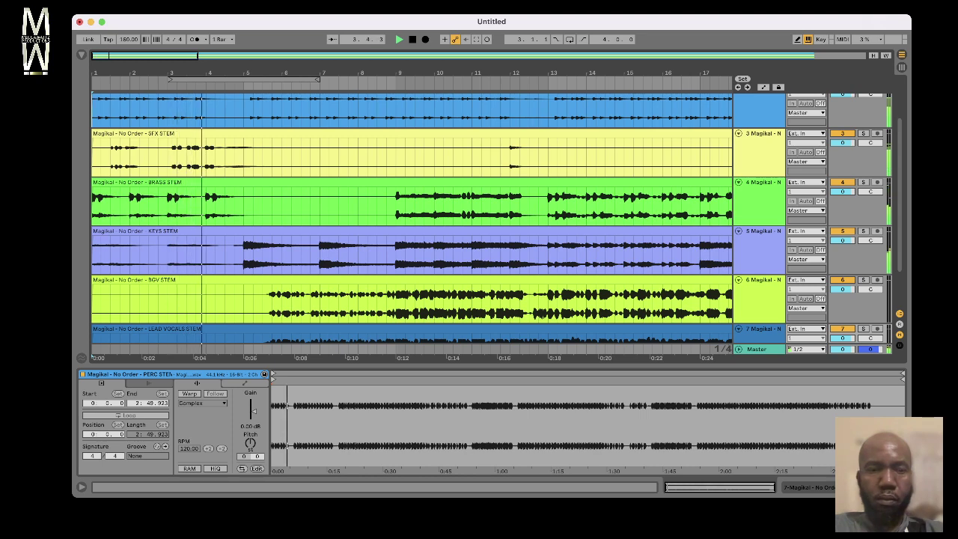
{"action": "key", "text": "super+alt+l"}
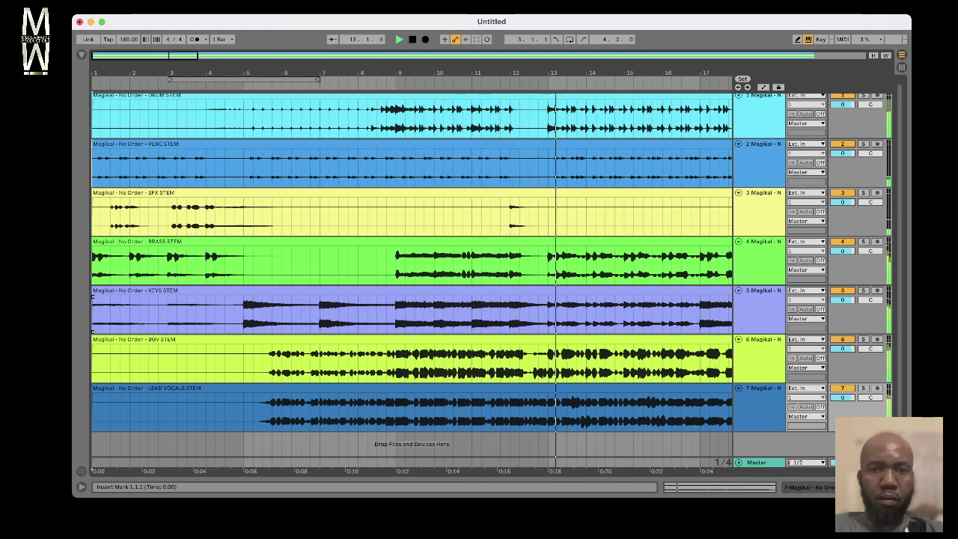
{"action": "key", "text": "space"}
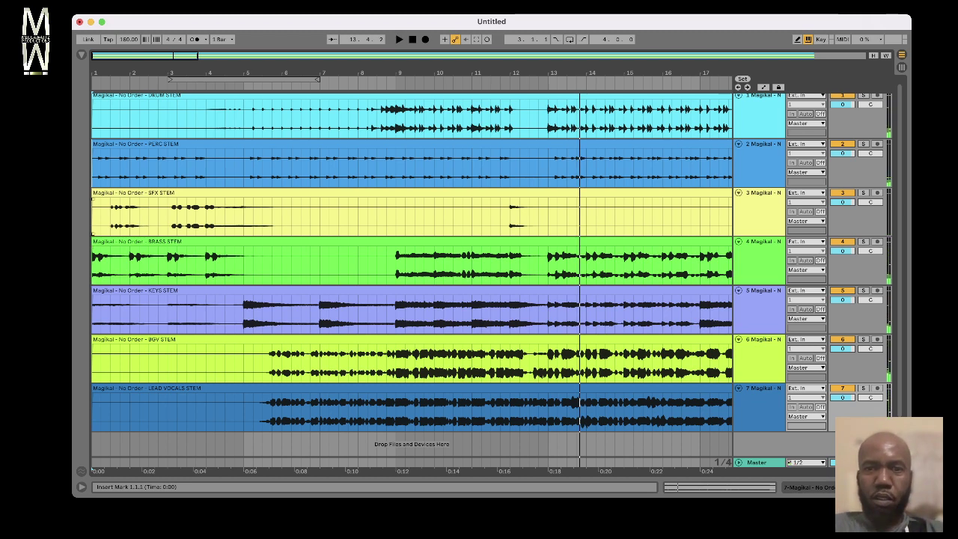
Step: Listen to the section starting at bar 13 to check where the song changes
{"action": "left_click", "coordinate": [510, 213]}
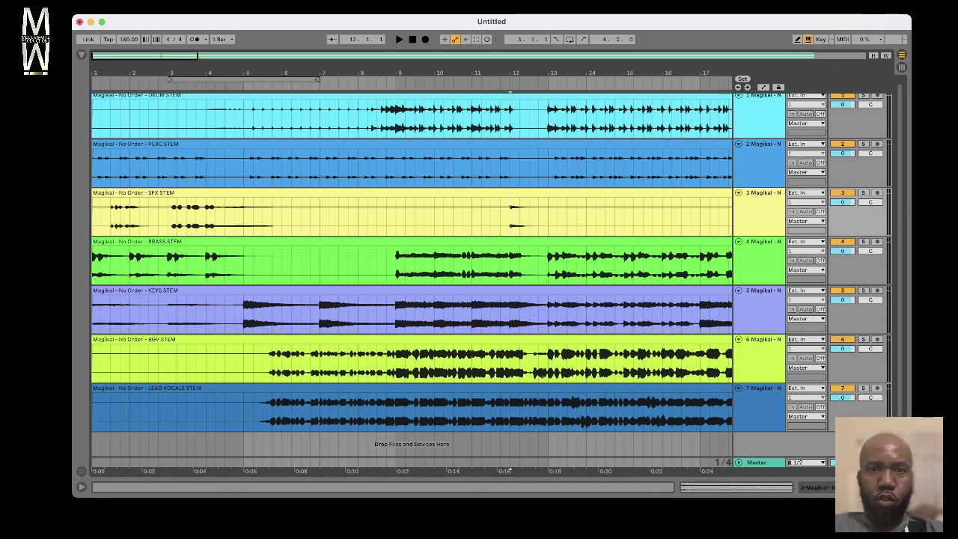
{"action": "left_click", "coordinate": [548, 112]}
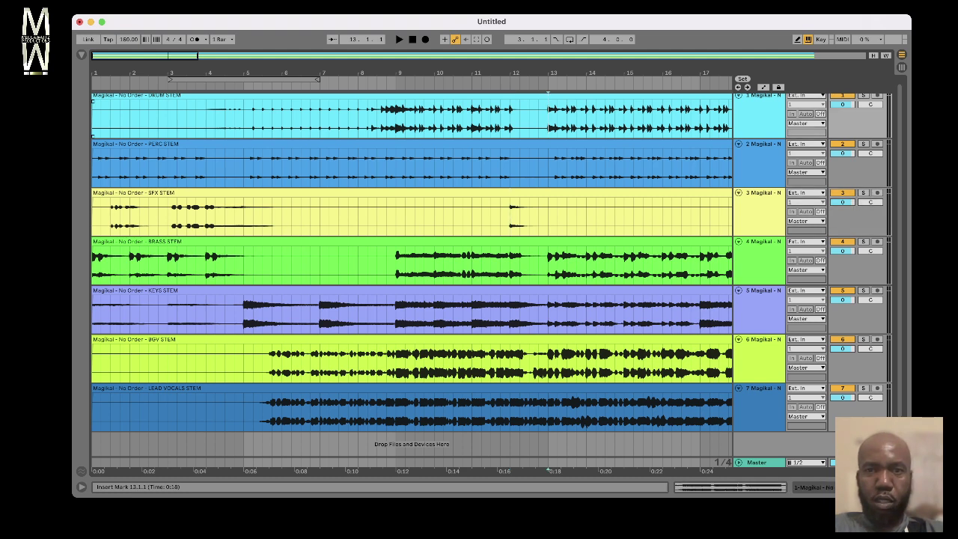
{"action": "key", "text": "space"}
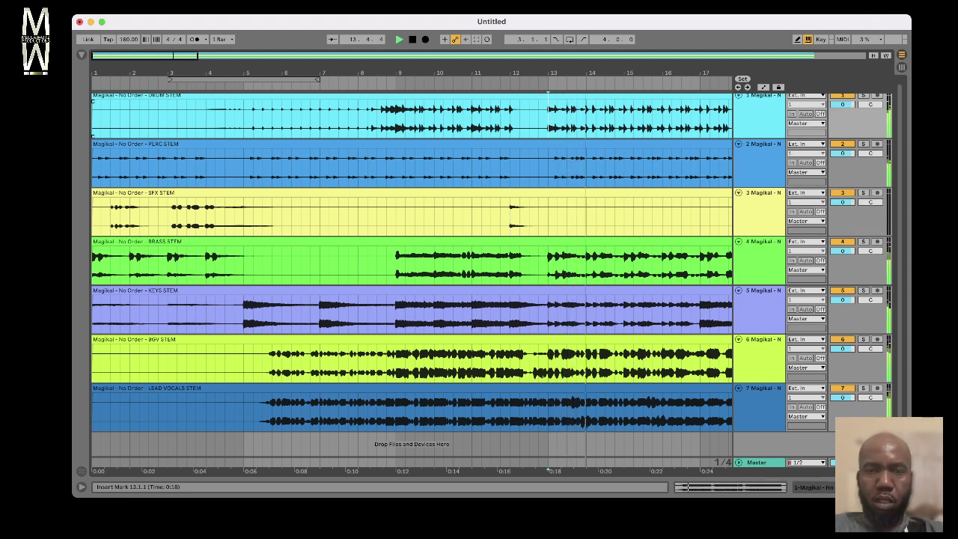
{"action": "key", "text": "space"}
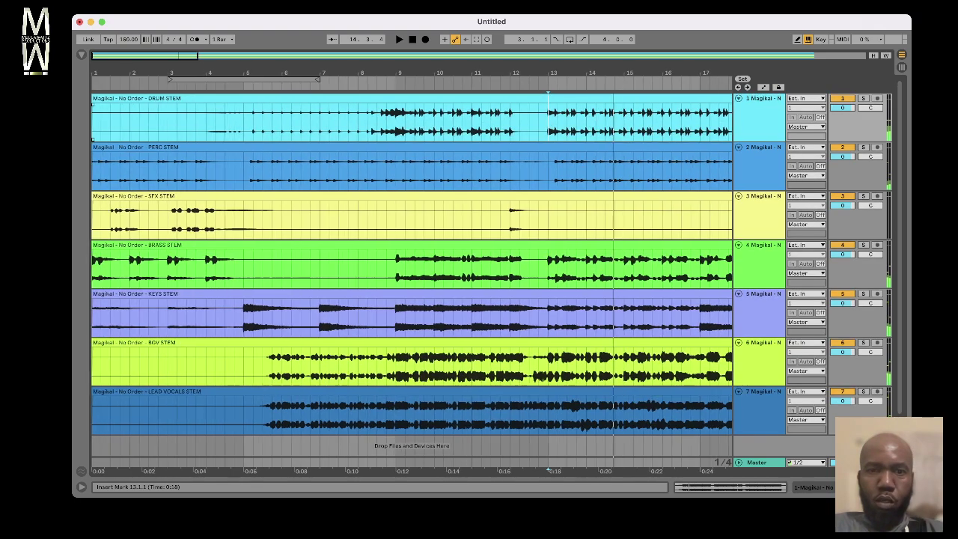
{"action": "scroll", "coordinate": [547, 262], "scroll_direction": "up", "scroll_amount": 1}
{"action": "scroll", "coordinate": [547, 262], "scroll_direction": "right", "scroll_amount": 1}
{"action": "scroll", "coordinate": [548, 262], "scroll_direction": "left", "scroll_amount": 1}
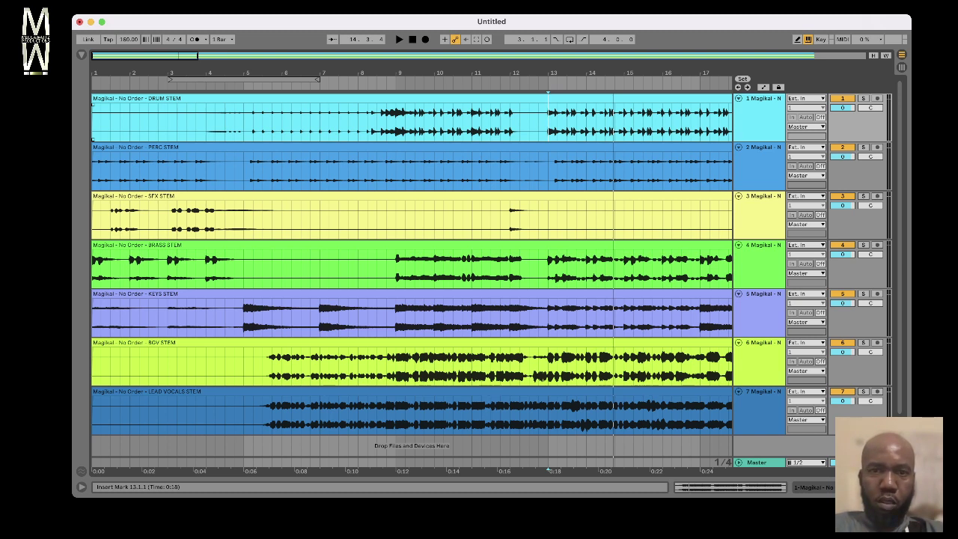
Step: Split all seven stem clips, from DRUM to LEAD VOCALS, at bar 13
{"action": "key", "text": "Right"}
{"action": "key", "text": "Left"}
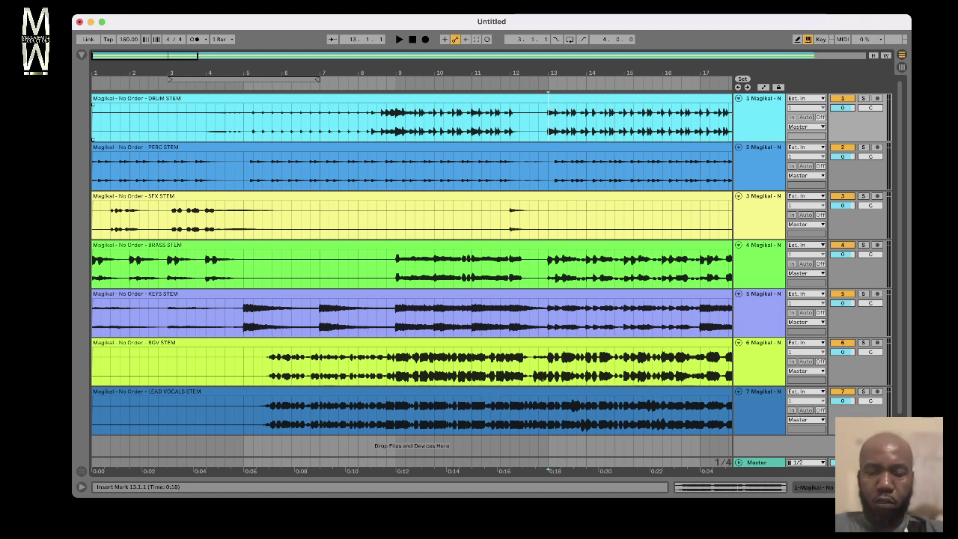
{"action": "key", "text": "Down"}
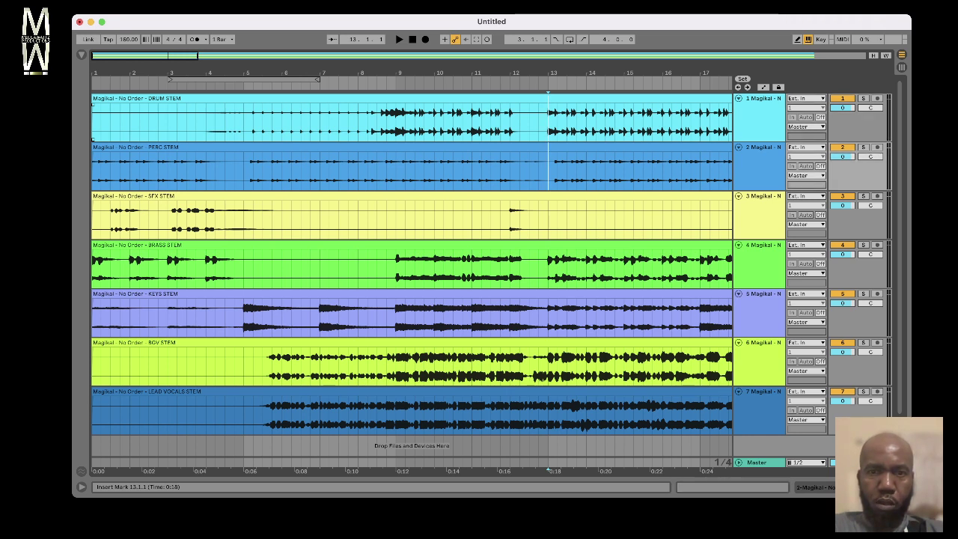
{"action": "key", "text": "Down"}
{"action": "key", "text": "Down"}
{"action": "key", "text": "Down"}
{"action": "key", "text": "Down"}
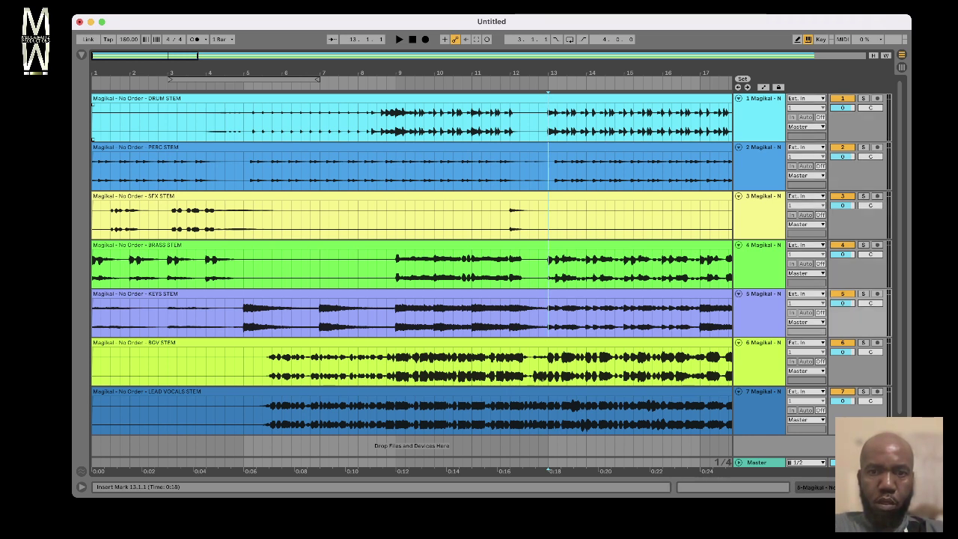
{"action": "key", "text": "Down"}
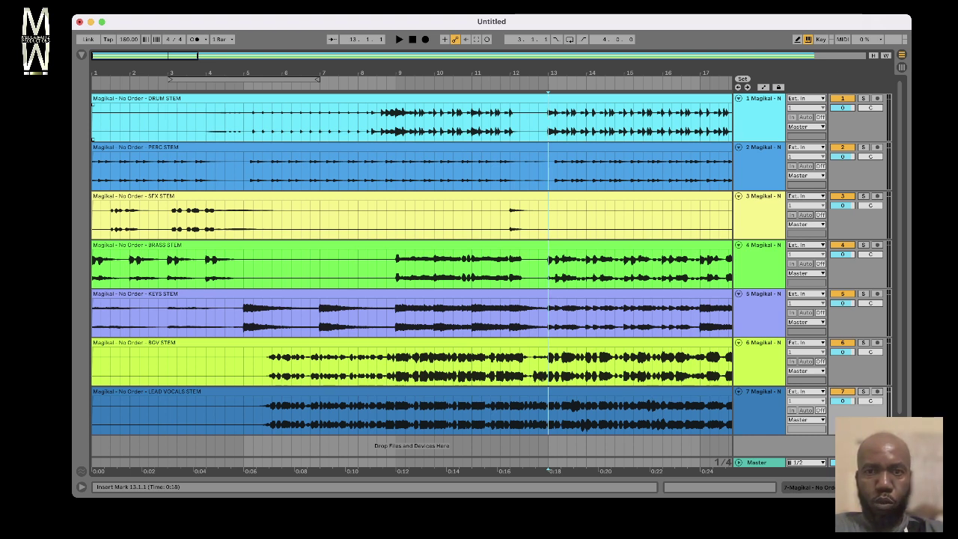
{"action": "key", "text": "super+e"}
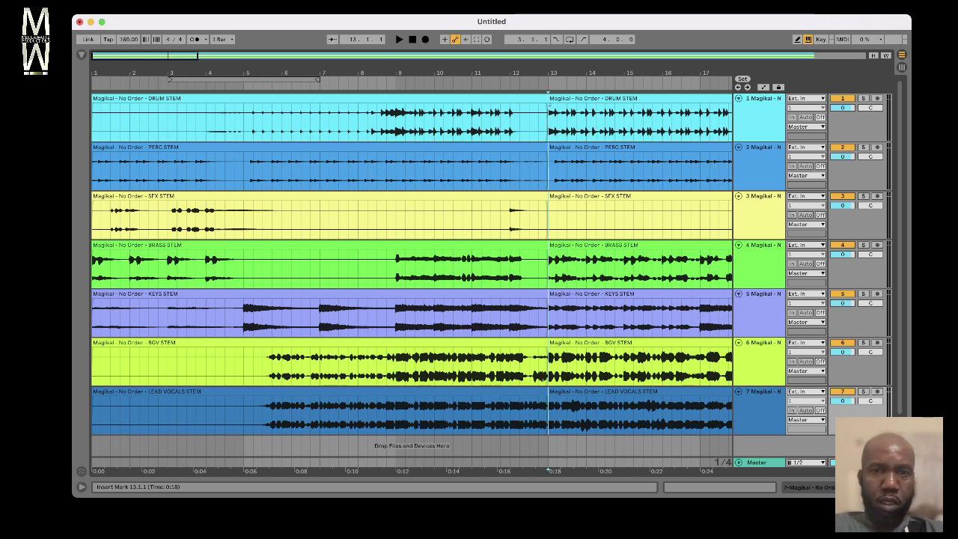
Step: Review bars 1 to 13, solo the KEYS STEM track to hear it from bar 9, and turn its solo off
{"action": "left_click_drag", "start_coordinate": [549, 116], "coordinate": [93, 419]}
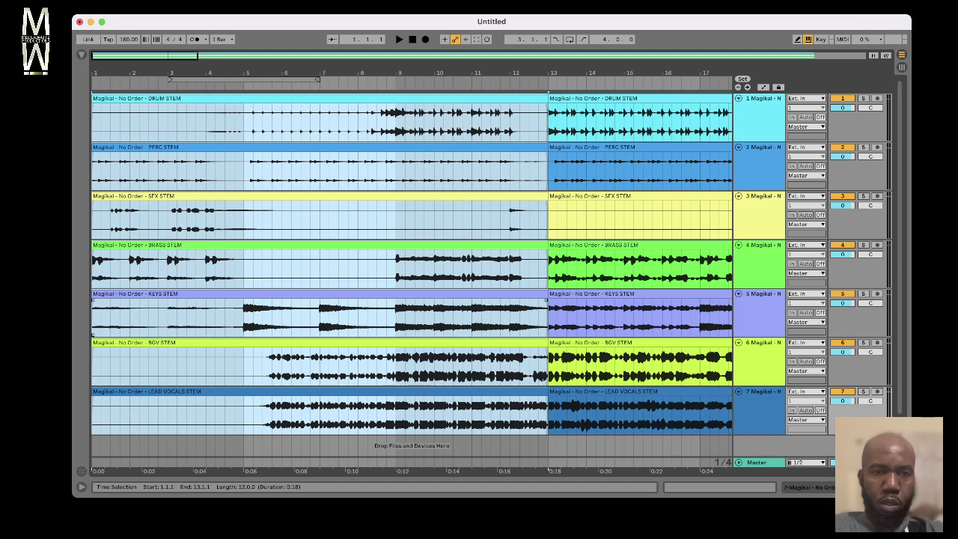
{"action": "left_click", "coordinate": [243, 314]}
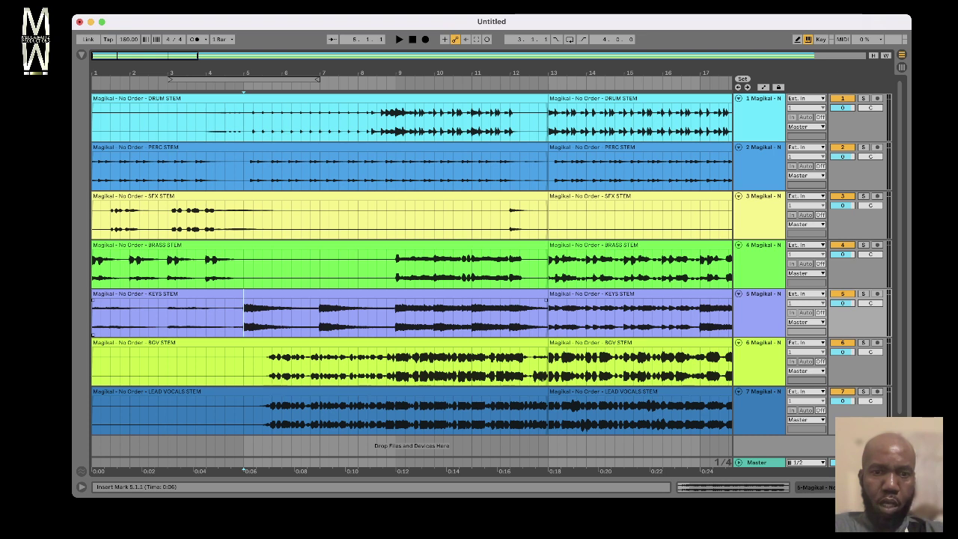
{"action": "left_click", "coordinate": [396, 317]}
{"action": "left_click", "coordinate": [863, 294]}
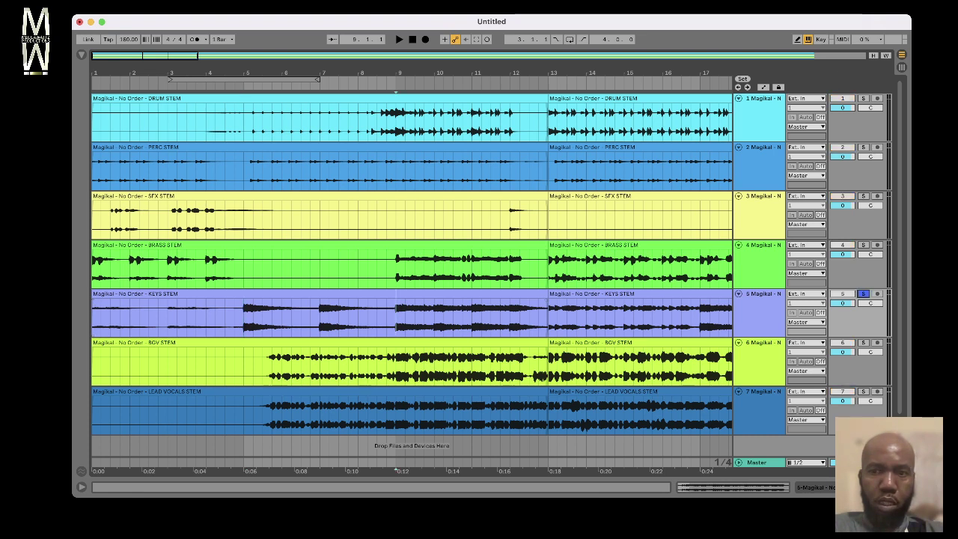
{"action": "key", "text": "space"}
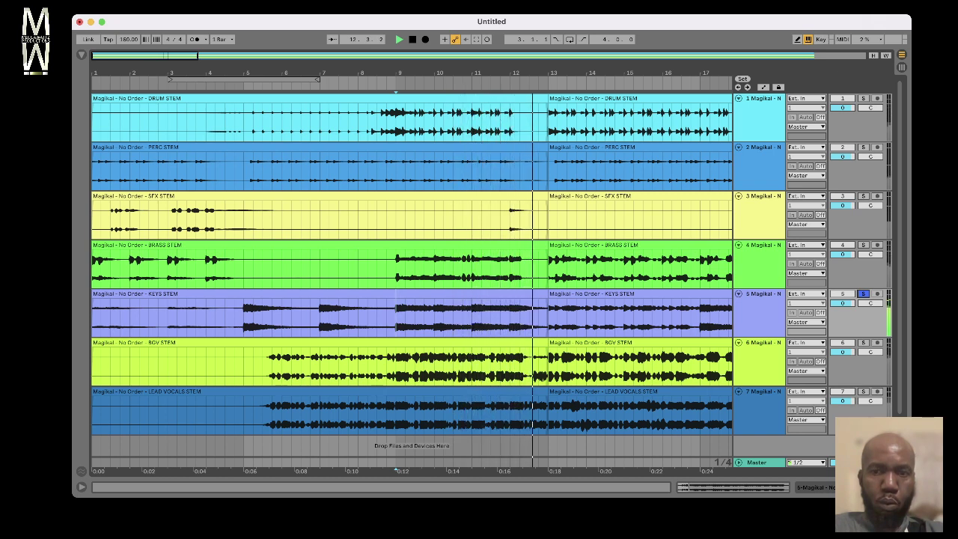
{"action": "key", "text": "space"}
{"action": "left_click", "coordinate": [864, 294]}
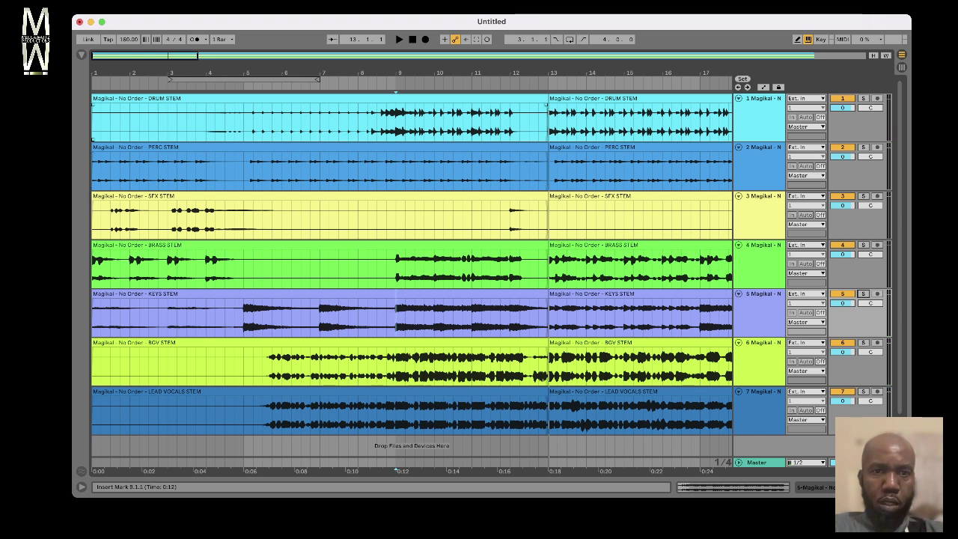
Step: Split all seven stem clips at bar 9
{"action": "left_click", "coordinate": [548, 127]}
{"action": "key", "text": "Down"}
{"action": "key", "text": "Down"}
{"action": "key", "text": "Down"}
{"action": "key", "text": "Down"}
{"action": "key", "text": "Down"}
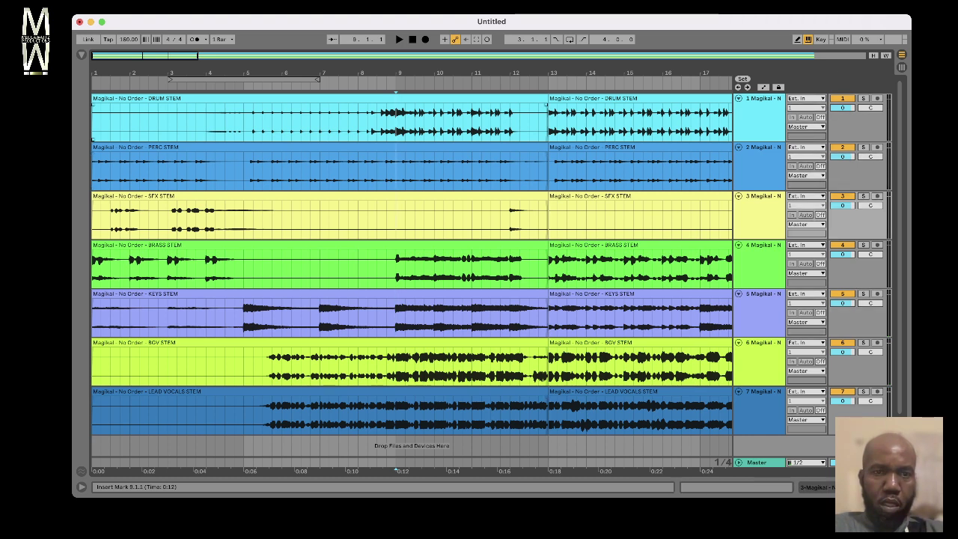
{"action": "key", "text": "Down"}
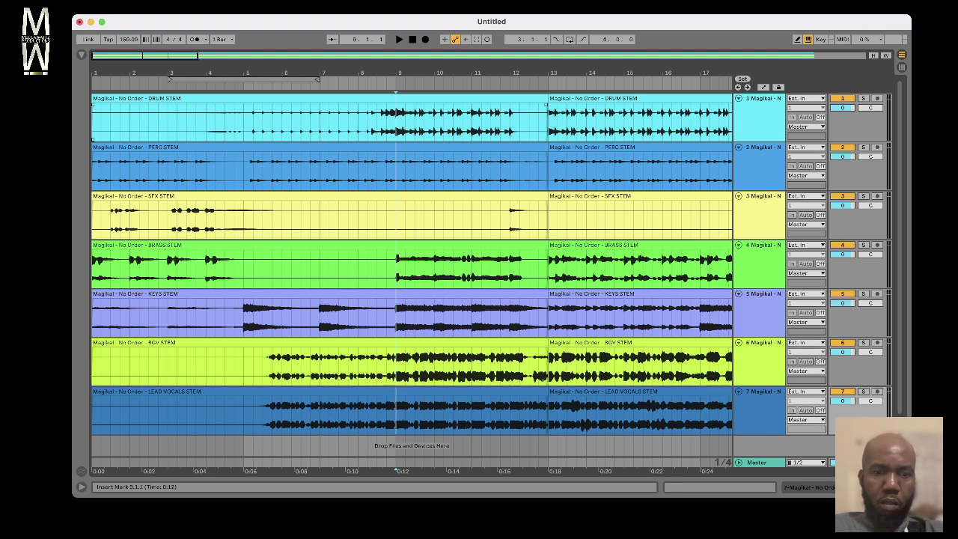
{"action": "key", "text": "super+e"}
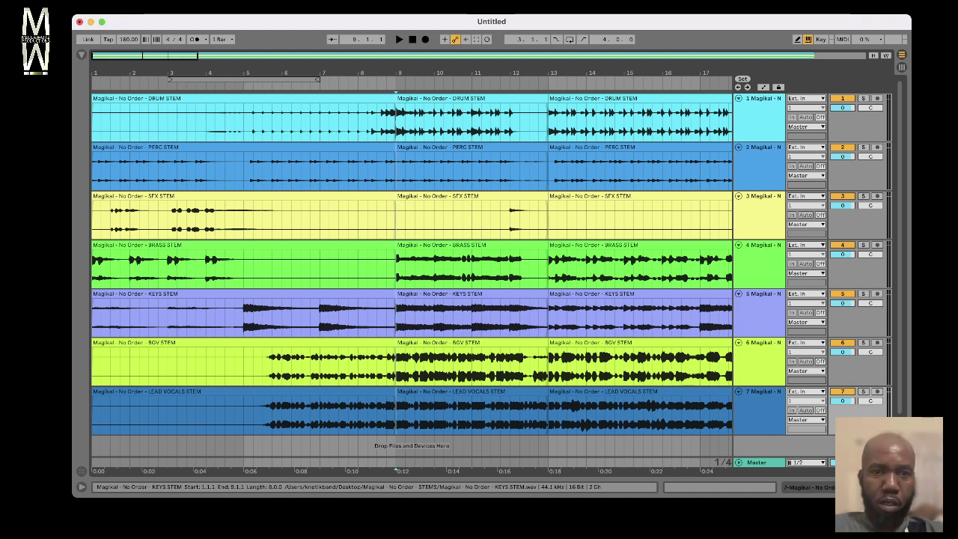
Step: Split all seven stem clips at bar 5
{"action": "key", "text": "Left"}
{"action": "key", "text": "Left"}
{"action": "key", "text": "Left"}
{"action": "key", "text": "Left"}
{"action": "key", "text": "Left"}
{"action": "key", "text": "Left"}
{"action": "key", "text": "Left"}
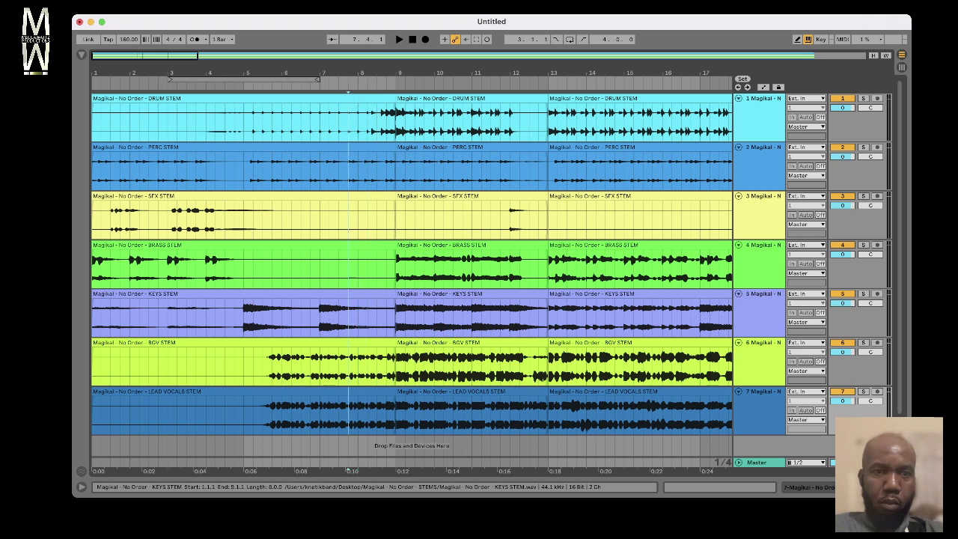
{"action": "key", "text": "Left"}
{"action": "key", "text": "Left"}
{"action": "key", "text": "Left"}
{"action": "key", "text": "Left"}
{"action": "key", "text": "Left"}
{"action": "key", "text": "Left"}
{"action": "key", "text": "Left"}
{"action": "key", "text": "Left"}
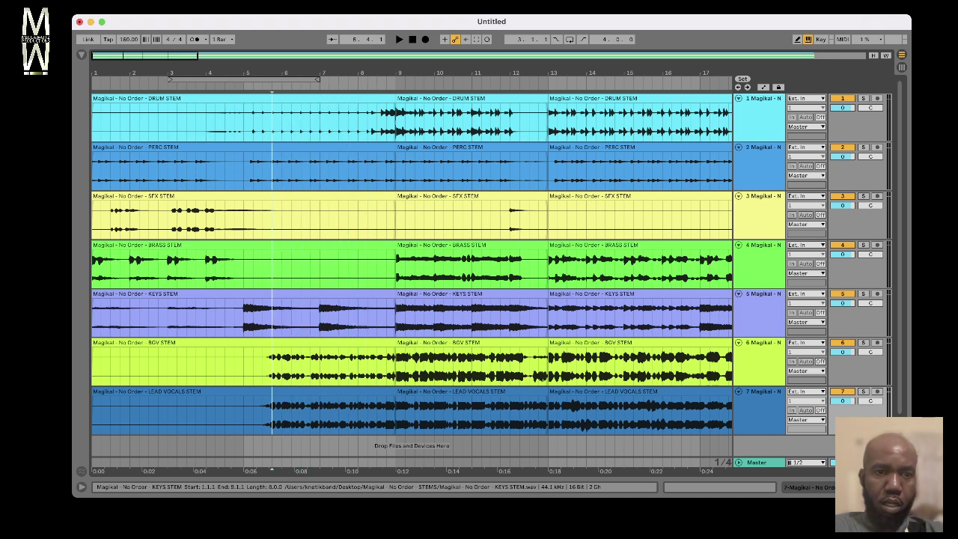
{"action": "key", "text": "Left"}
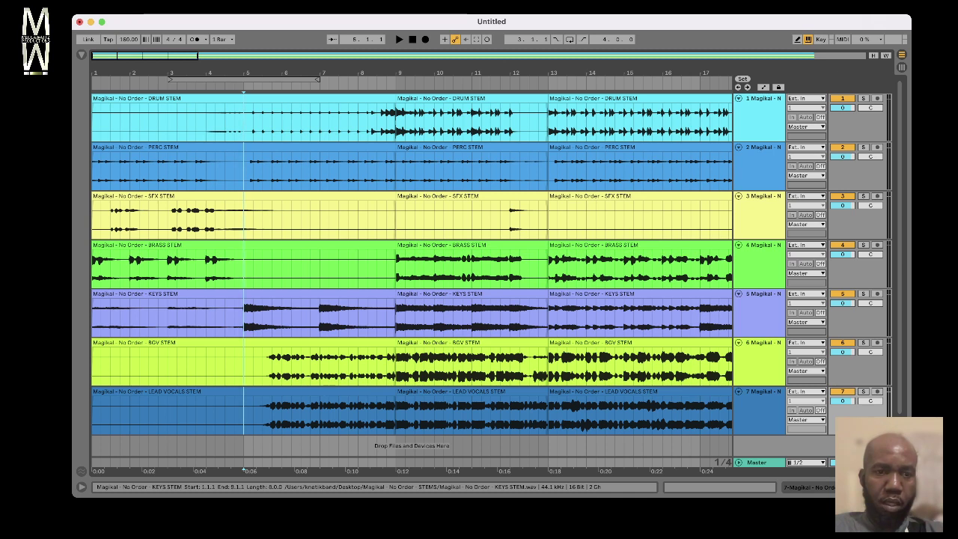
{"action": "key", "text": "super+e"}
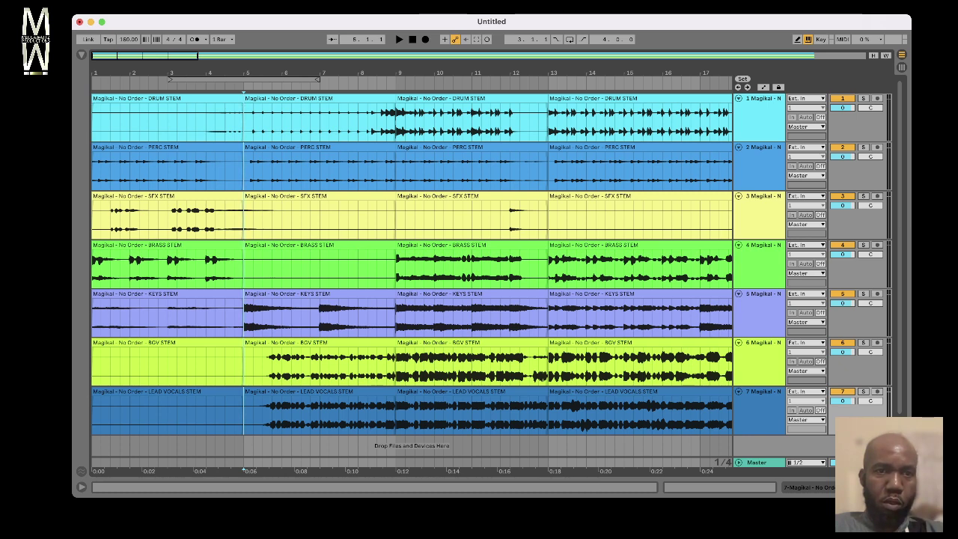
Step: Move the four-bar loop region to start at bar 1 and enable looping over the first section
{"action": "left_click", "coordinate": [170, 79]}
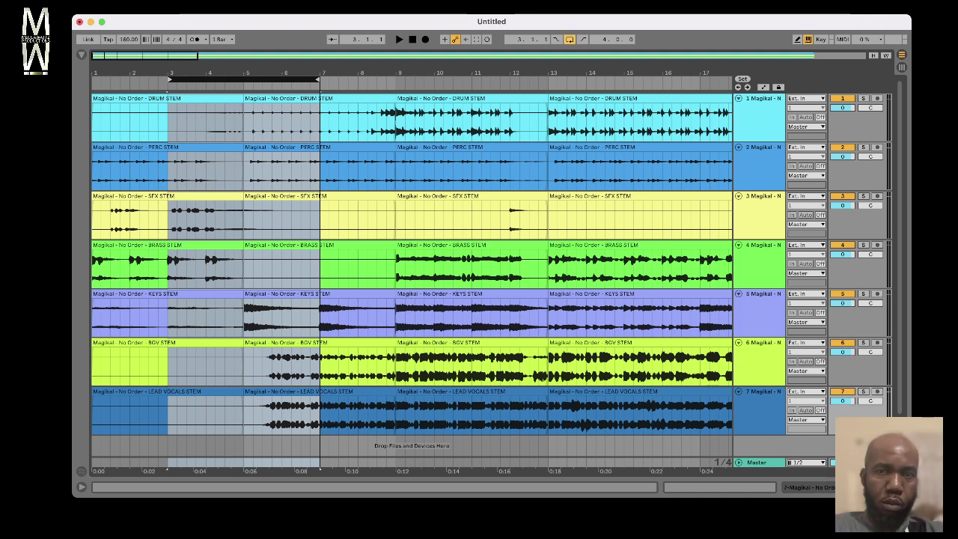
{"action": "key", "text": "Left"}
{"action": "key", "text": "Left"}
{"action": "key", "text": "Left"}
{"action": "key", "text": "Left"}
{"action": "key", "text": "Left"}
{"action": "key", "text": "Left"}
{"action": "key", "text": "Left"}
{"action": "key", "text": "Left"}
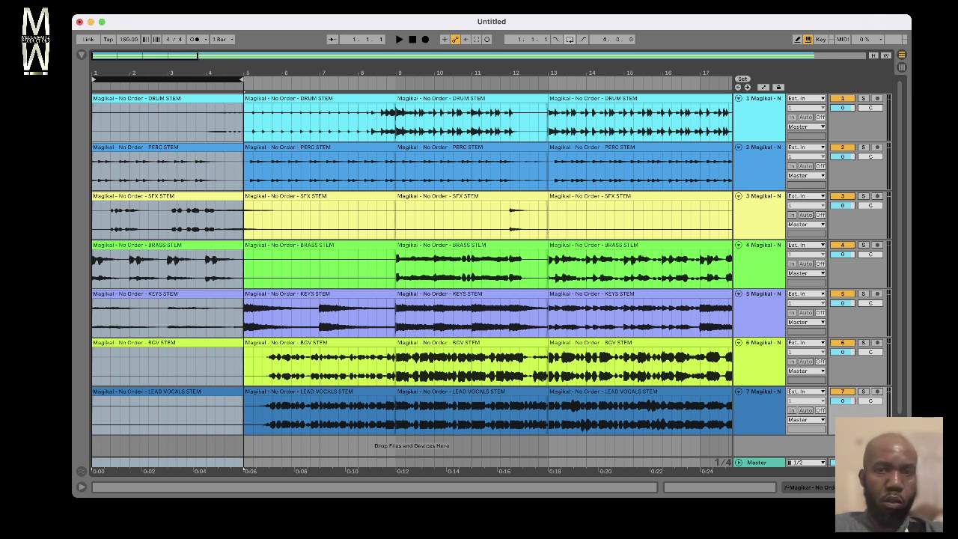
{"action": "key", "text": "super+l"}
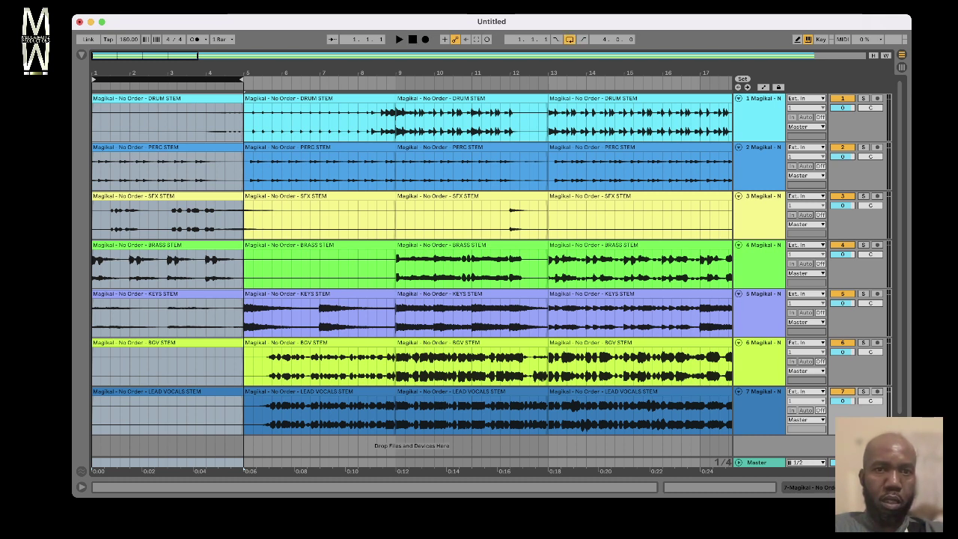
Step: Play the first section, move the four-bar loop to start at bar 5, and listen to that section
{"action": "key", "text": "space"}
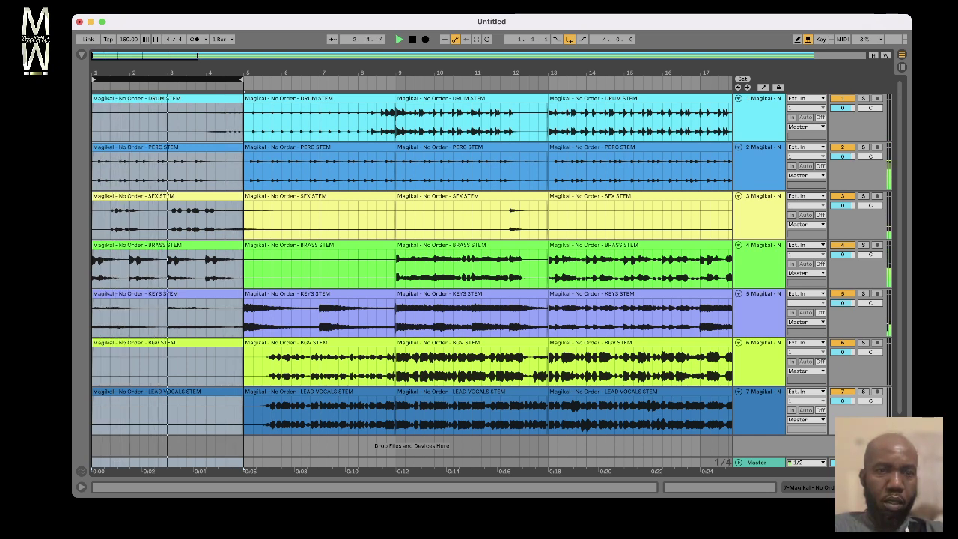
{"action": "left_click_drag", "start_coordinate": [168, 78], "coordinate": [320, 78]}
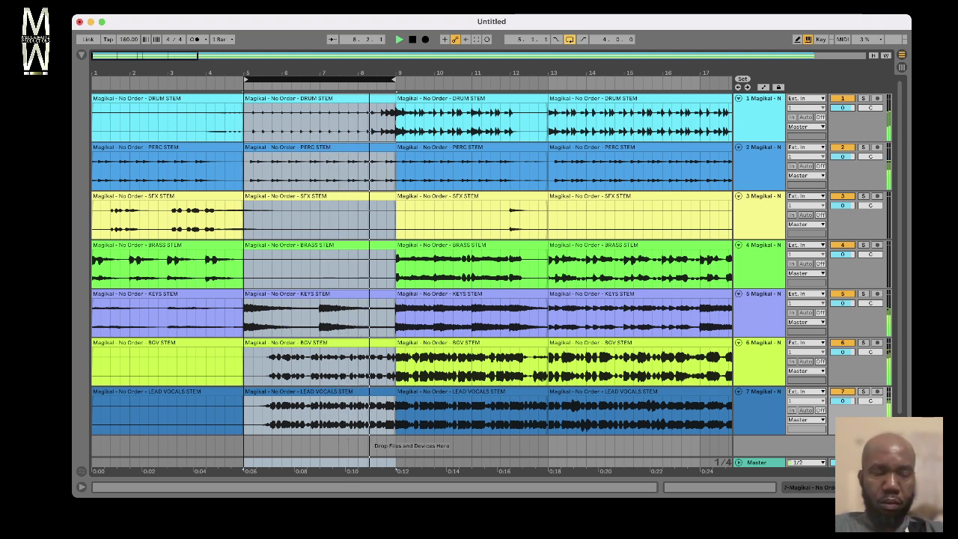
{"action": "key", "text": "space"}
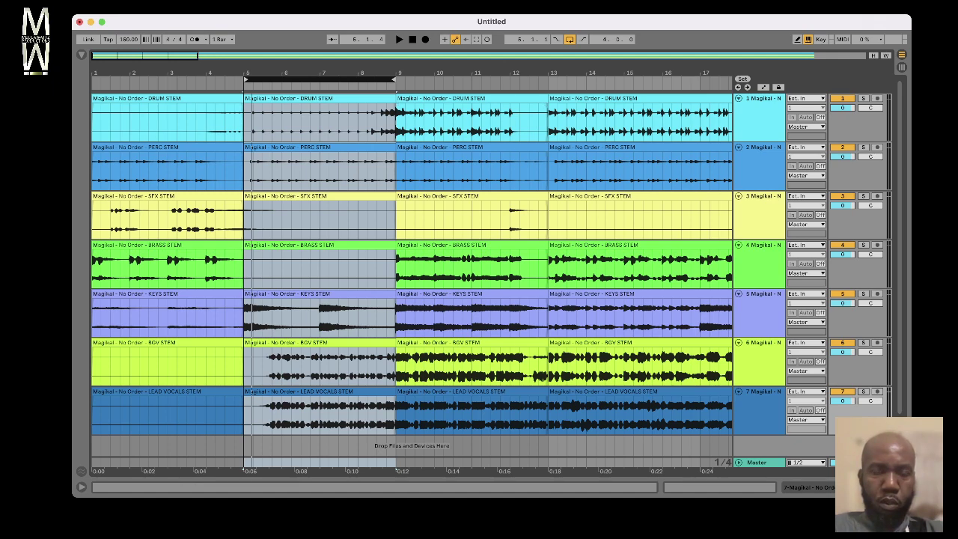
Step: Place the insert marker at bar 13 and extend it across all seven stem tracks
{"action": "scroll", "coordinate": [412, 263], "scroll_direction": "down", "scroll_amount": 5}
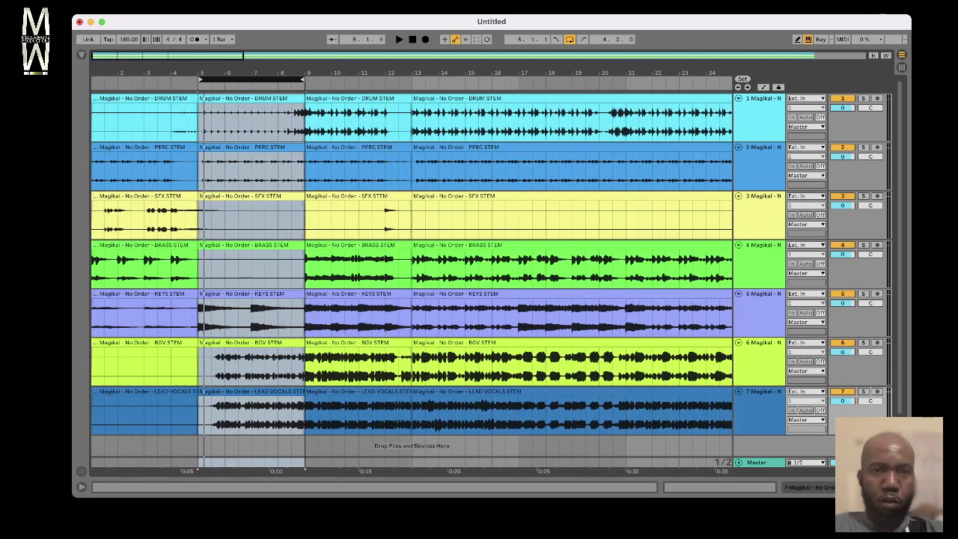
{"action": "left_click", "coordinate": [412, 123]}
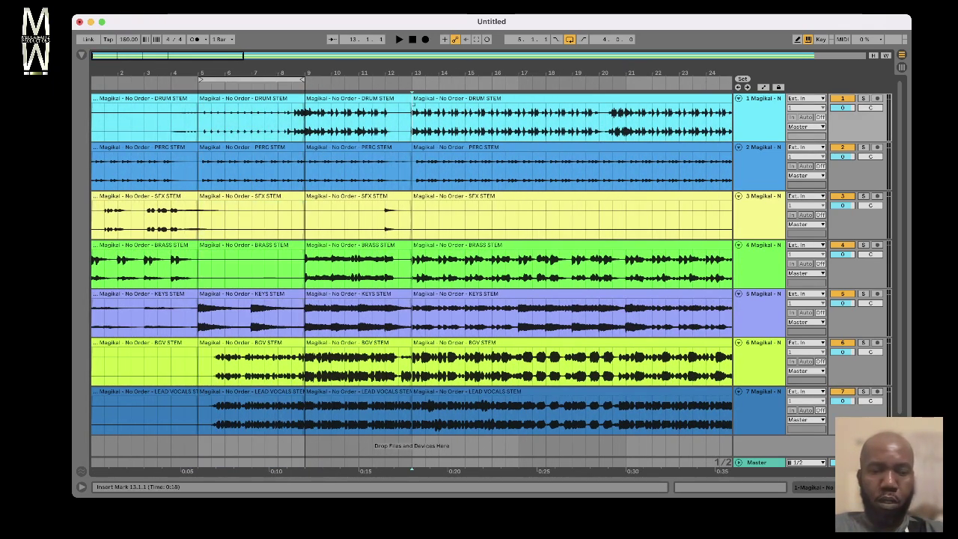
{"action": "key", "text": "Down"}
{"action": "key", "text": "Down"}
{"action": "key", "text": "Down"}
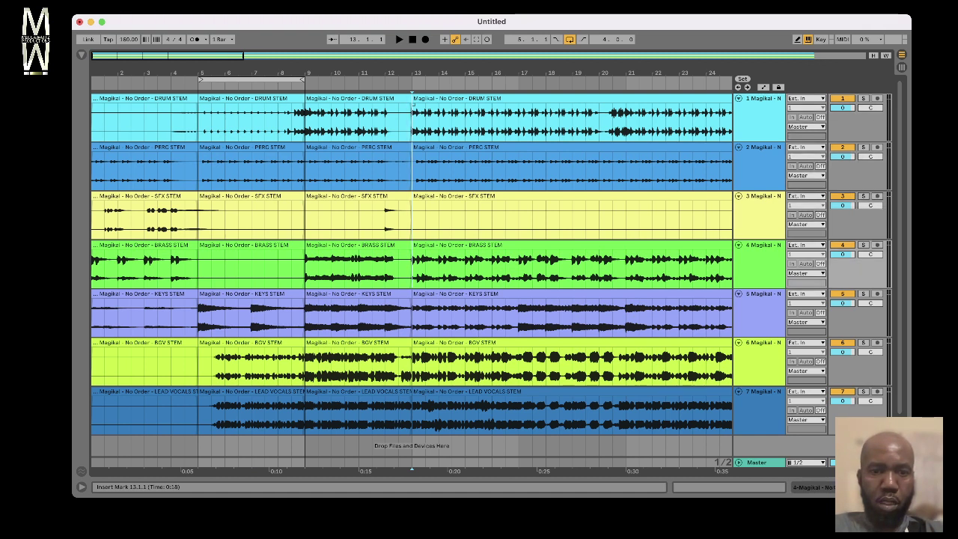
{"action": "key", "text": "Down"}
{"action": "key", "text": "Down"}
{"action": "key", "text": "Down"}
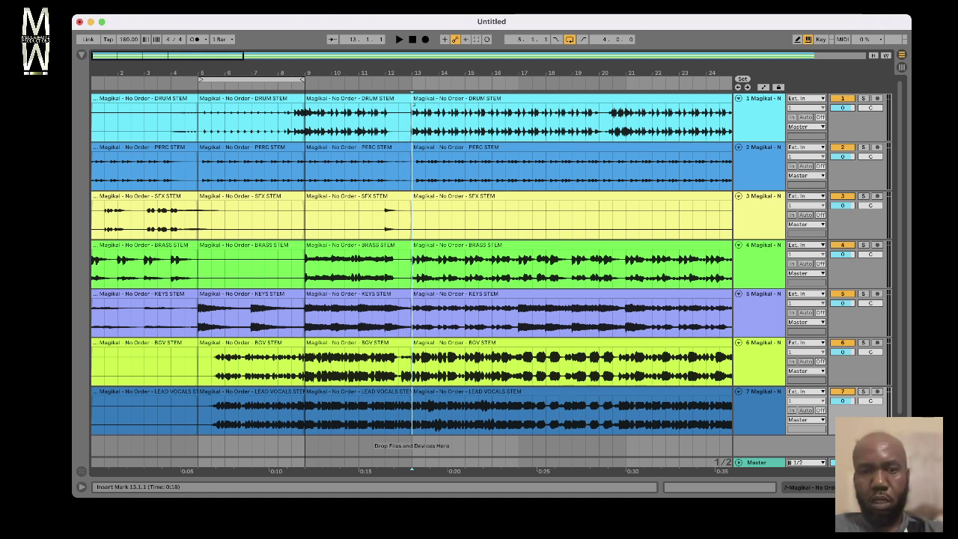
Step: Play the stems from bar 13, then replay the transition into it from bar 12
{"action": "key", "text": "space"}
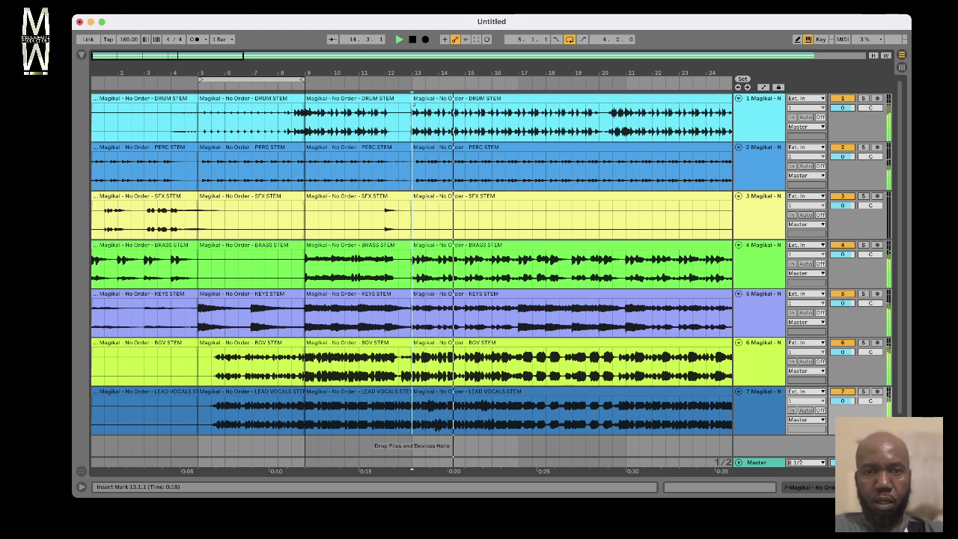
{"action": "key", "text": "space"}
{"action": "key", "text": "Left"}
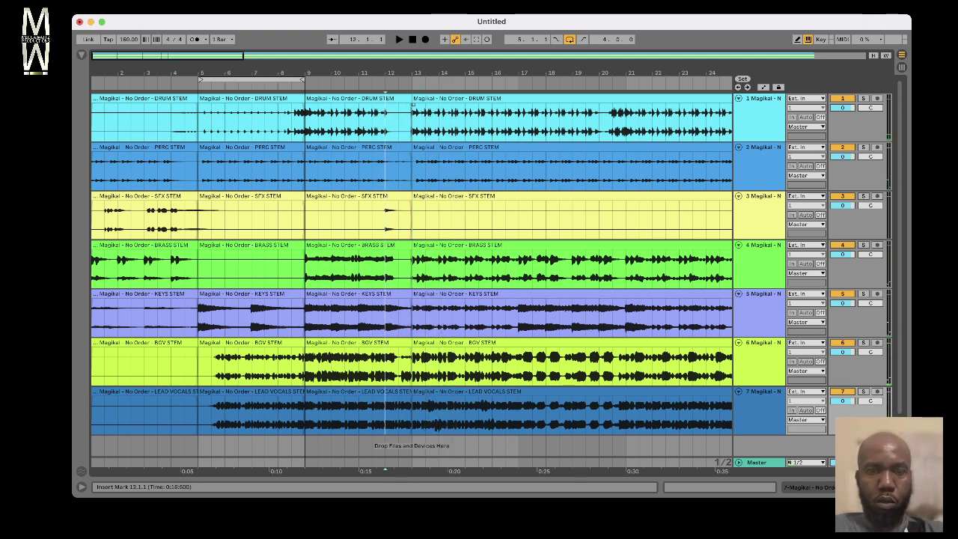
{"action": "key", "text": "space"}
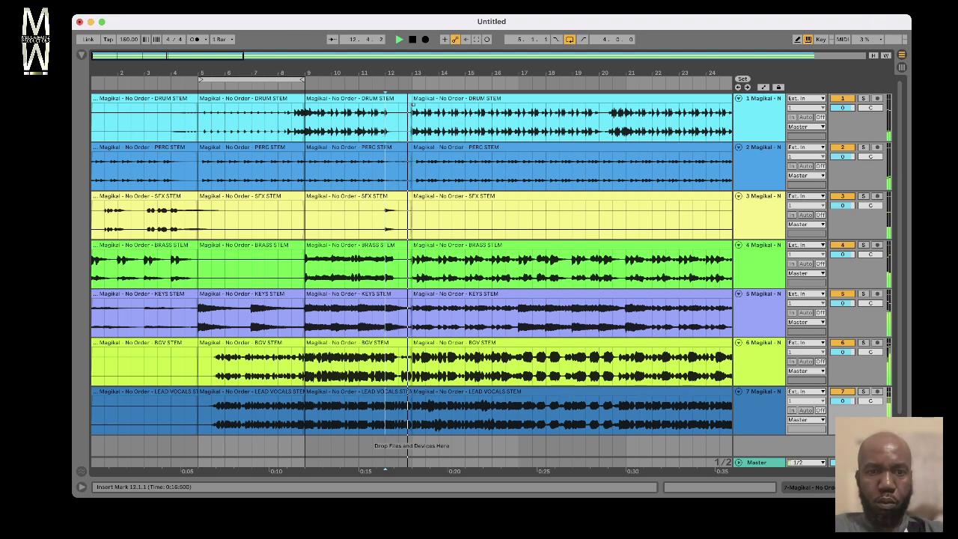
{"action": "key", "text": "Right"}
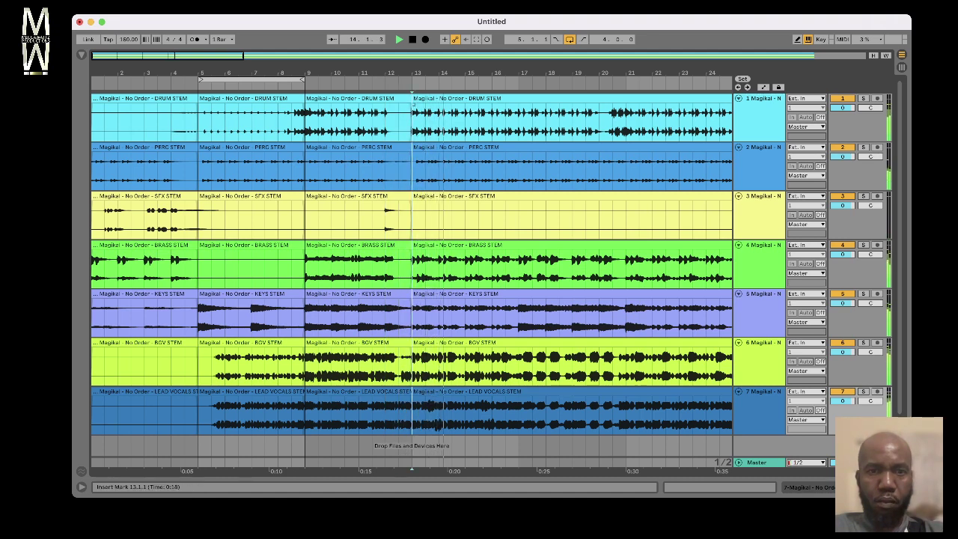
{"action": "key", "text": "Right"}
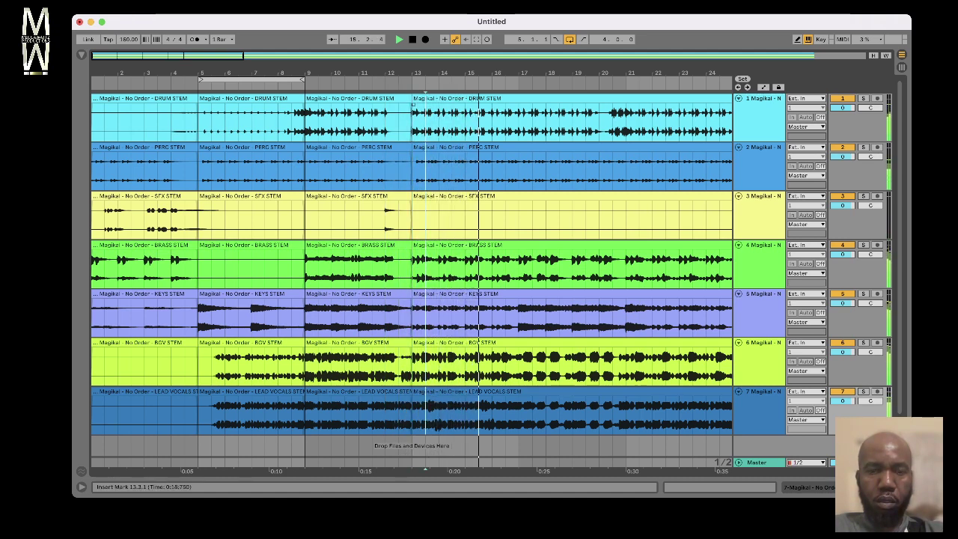
{"action": "key", "text": "space"}
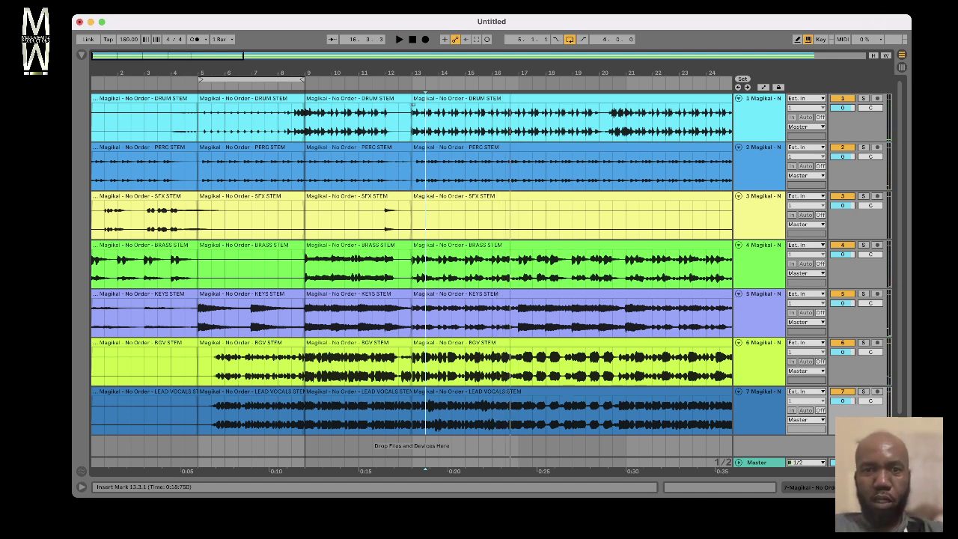
Step: Step the insert marker through bars 14 to 17, move it back, and play the section from bar 14
{"action": "scroll", "coordinate": [411, 262], "scroll_direction": "right", "scroll_amount": 5}
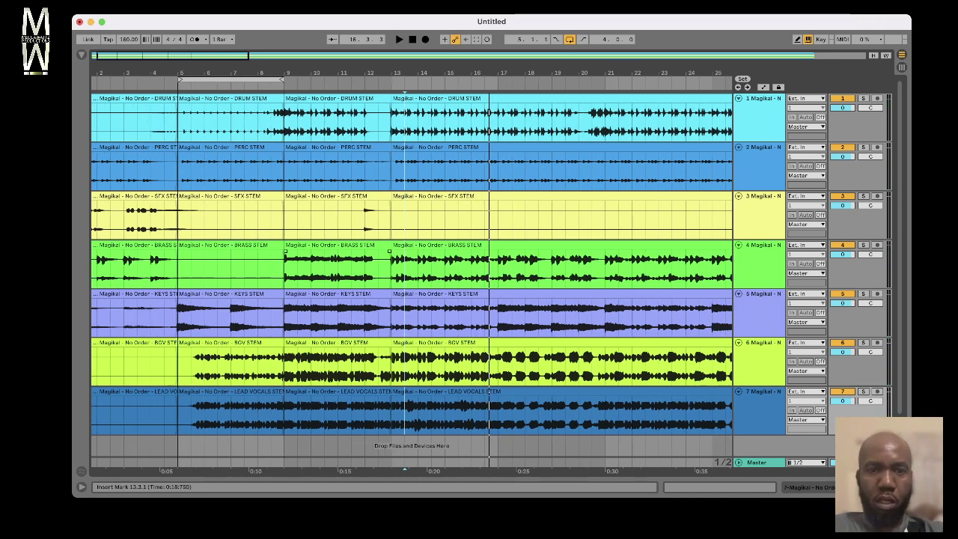
{"action": "key", "text": "Right"}
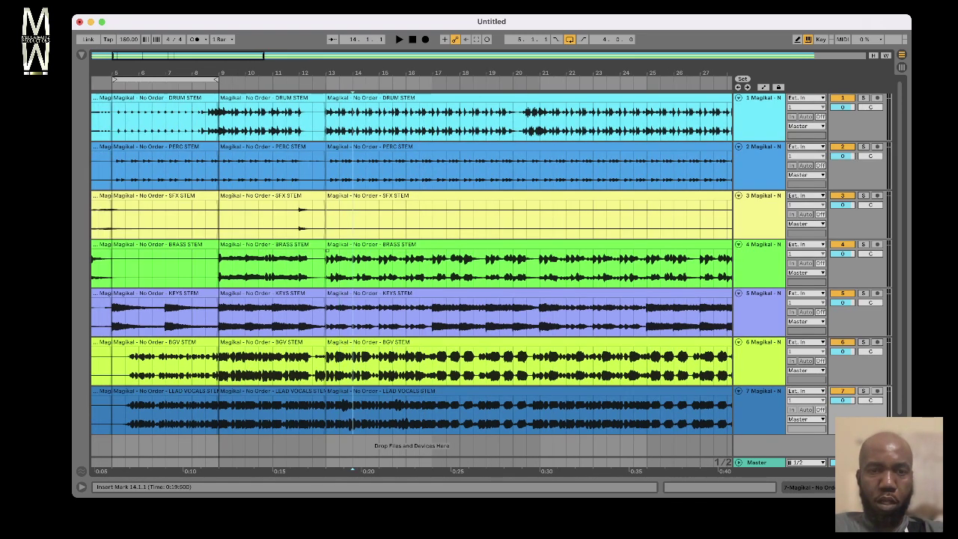
{"action": "key", "text": "Right"}
{"action": "key", "text": "Right"}
{"action": "key", "text": "Right"}
{"action": "key", "text": "Right"}
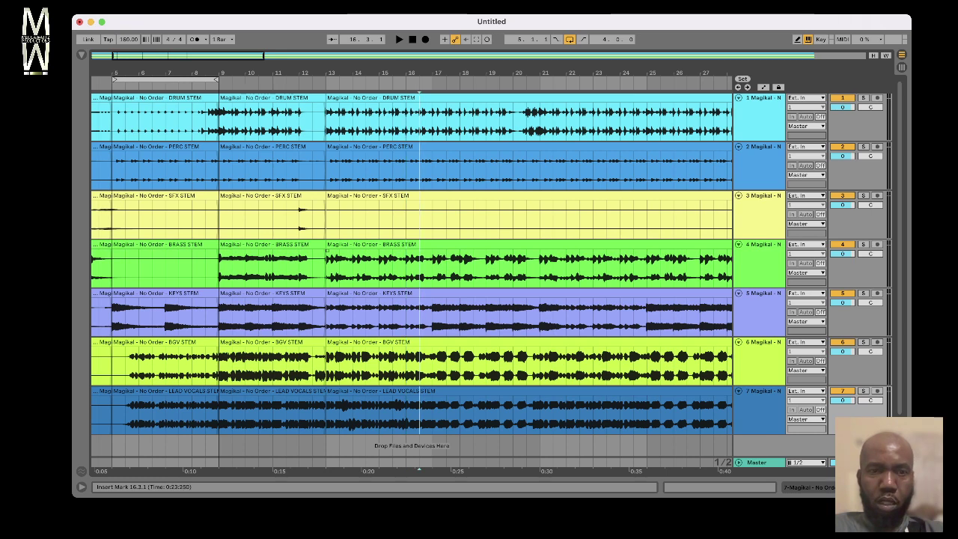
{"action": "key", "text": "Right"}
{"action": "key", "text": "Right"}
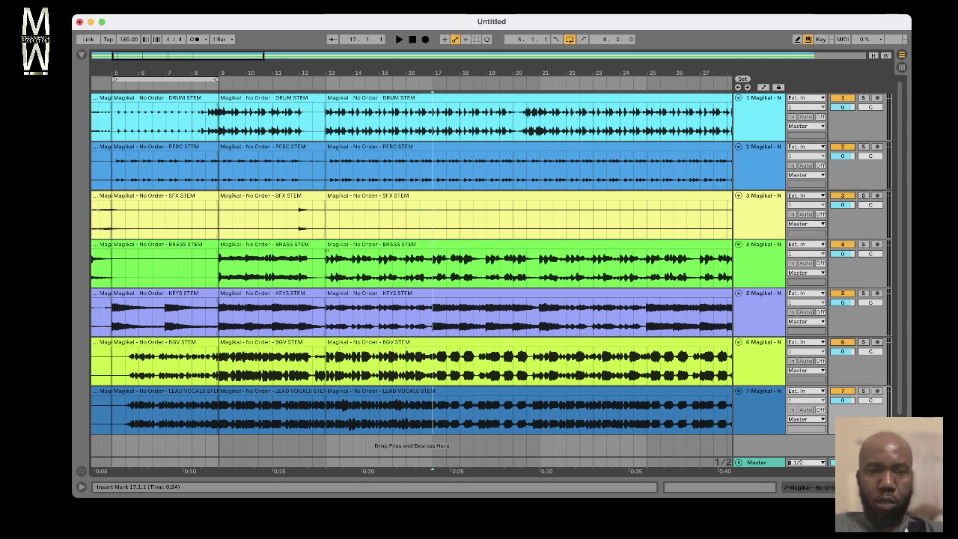
{"action": "key", "text": "Right"}
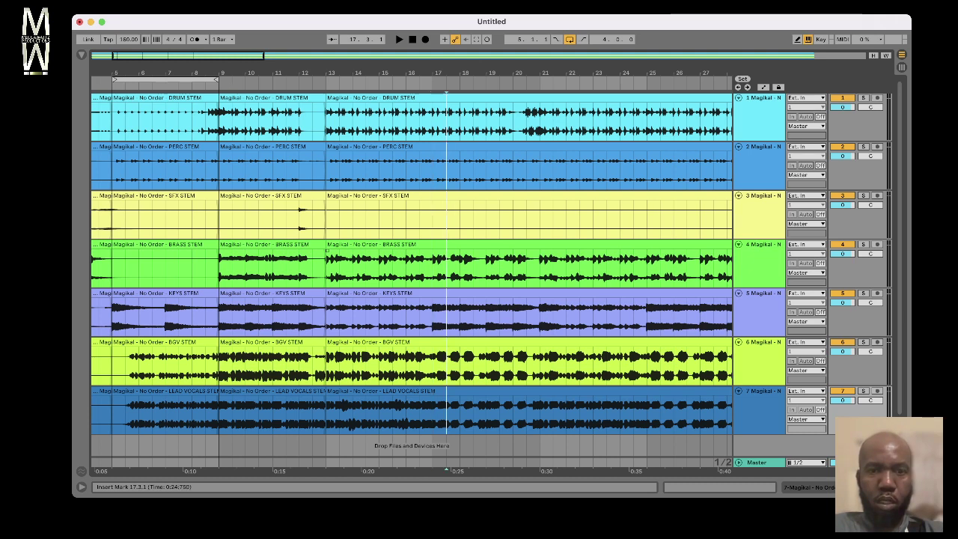
{"action": "key", "text": "Left"}
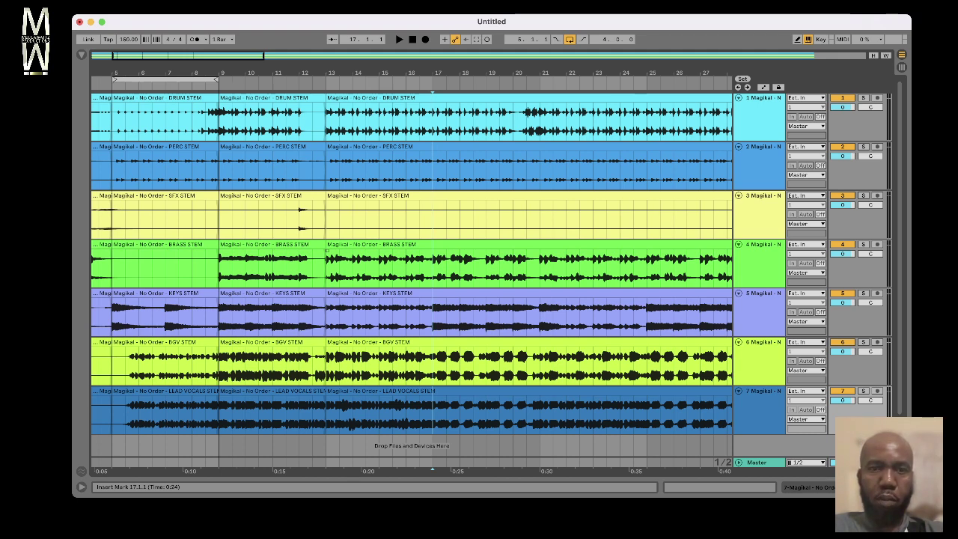
{"action": "key", "text": "Left"}
{"action": "key", "text": "Left"}
{"action": "key", "text": "Left"}
{"action": "key", "text": "Left"}
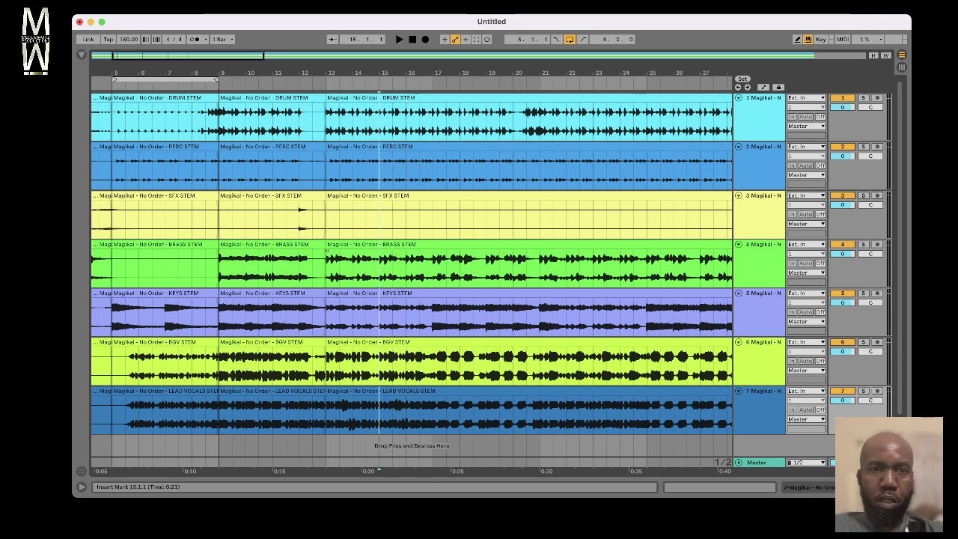
{"action": "key", "text": "space"}
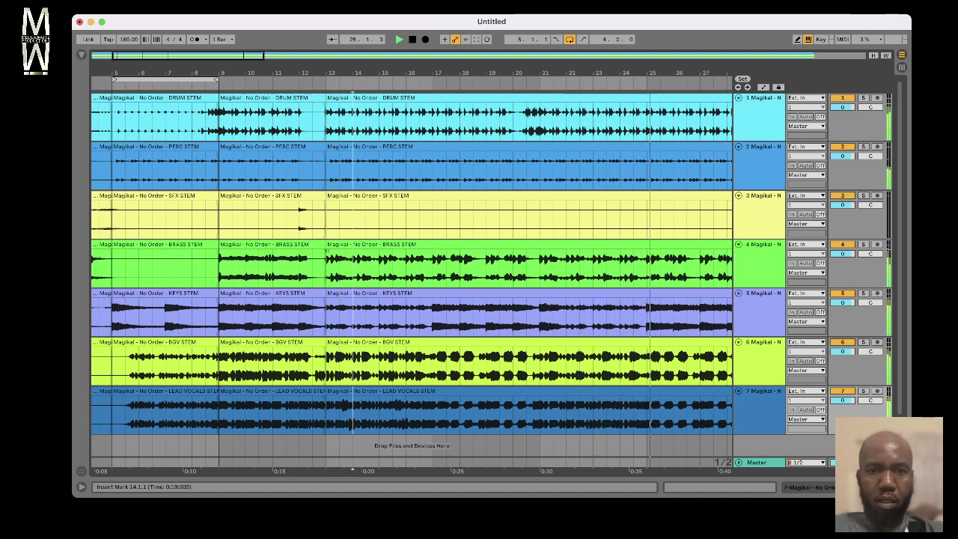
Step: Listen around the end of the section, set the insert marker to bar 29, and split all seven stem clips there
{"action": "left_click", "coordinate": [579, 262]}
{"action": "left_click", "coordinate": [623, 262]}
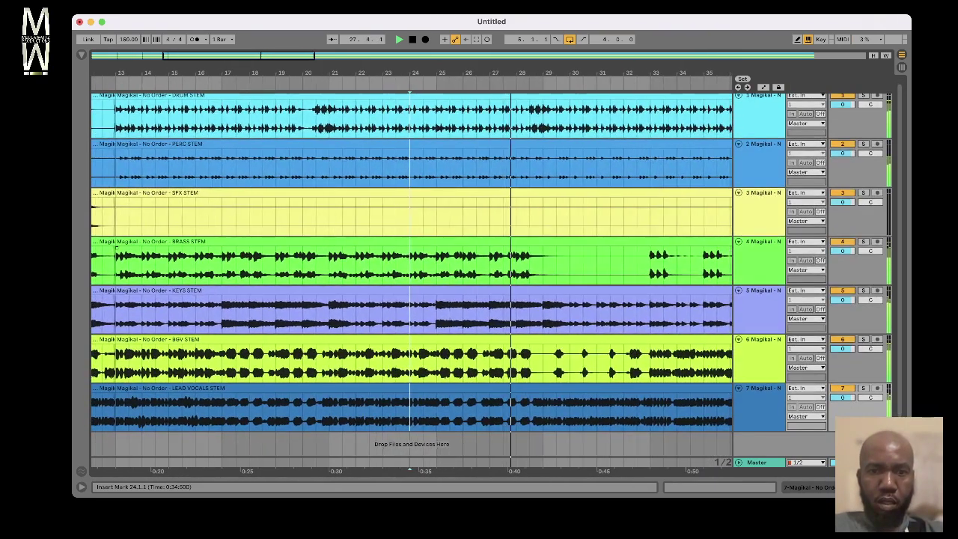
{"action": "left_click", "coordinate": [489, 262]}
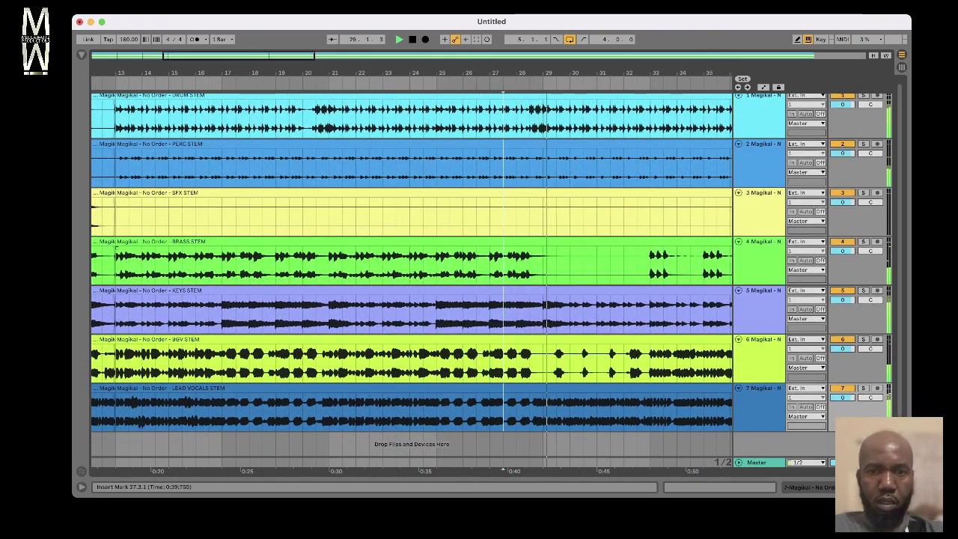
{"action": "left_click", "coordinate": [543, 262]}
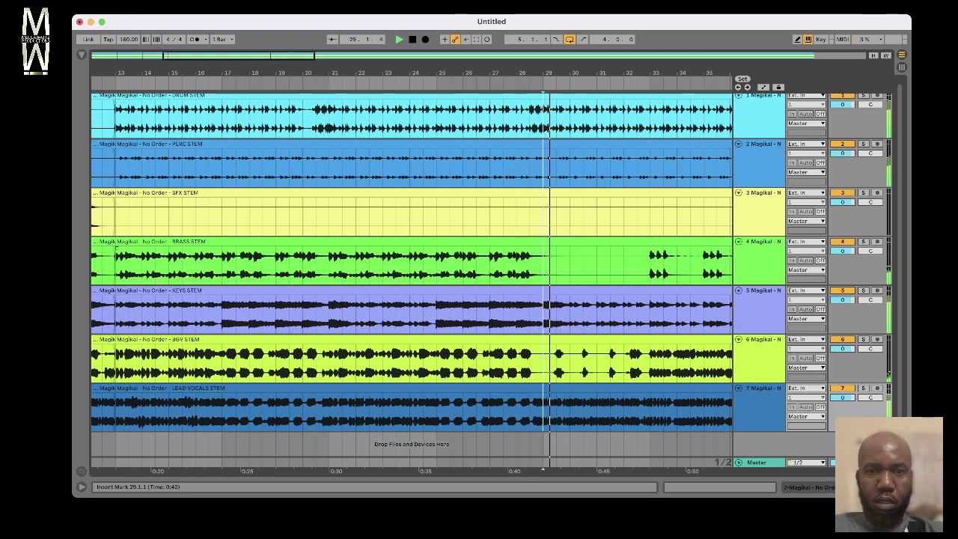
{"action": "left_click", "coordinate": [530, 262]}
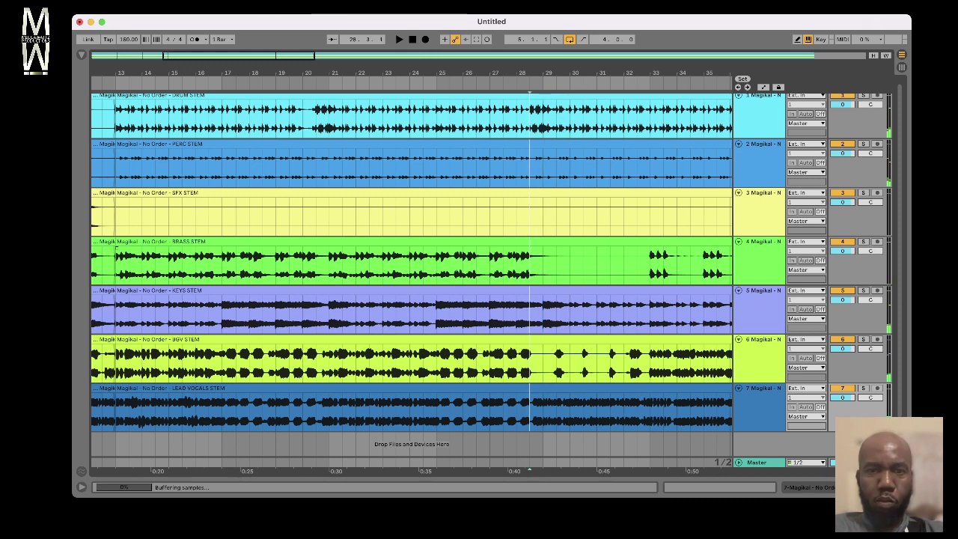
{"action": "key", "text": "Right"}
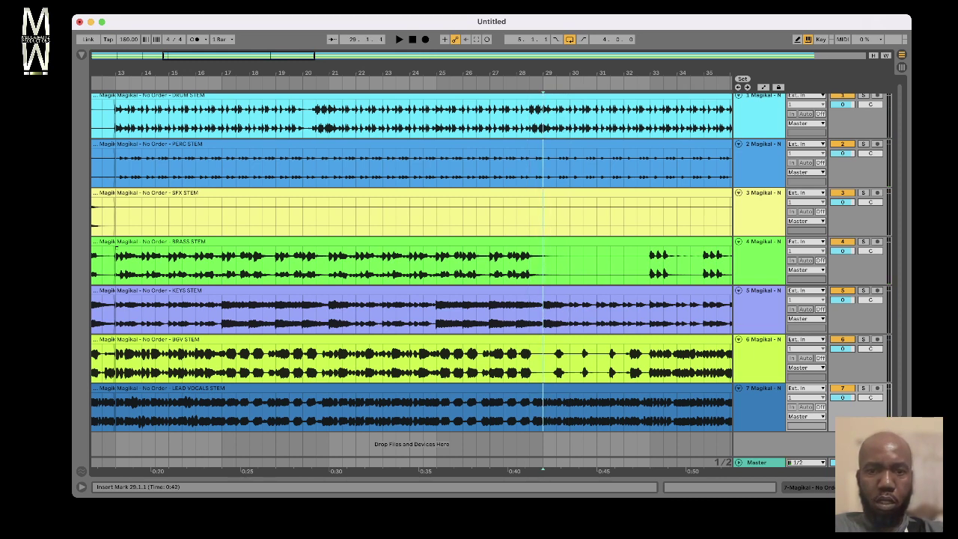
{"action": "key", "text": "space"}
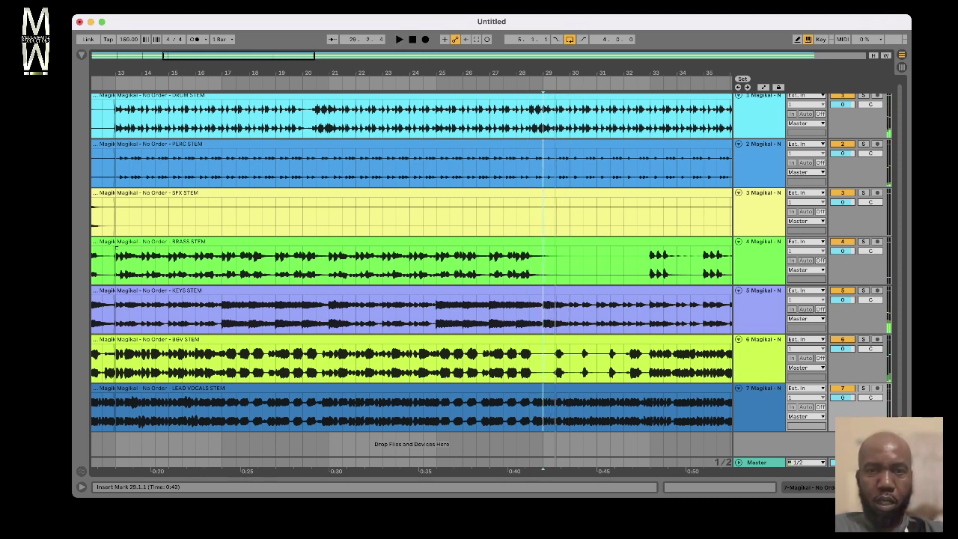
{"action": "key", "text": "super+e"}
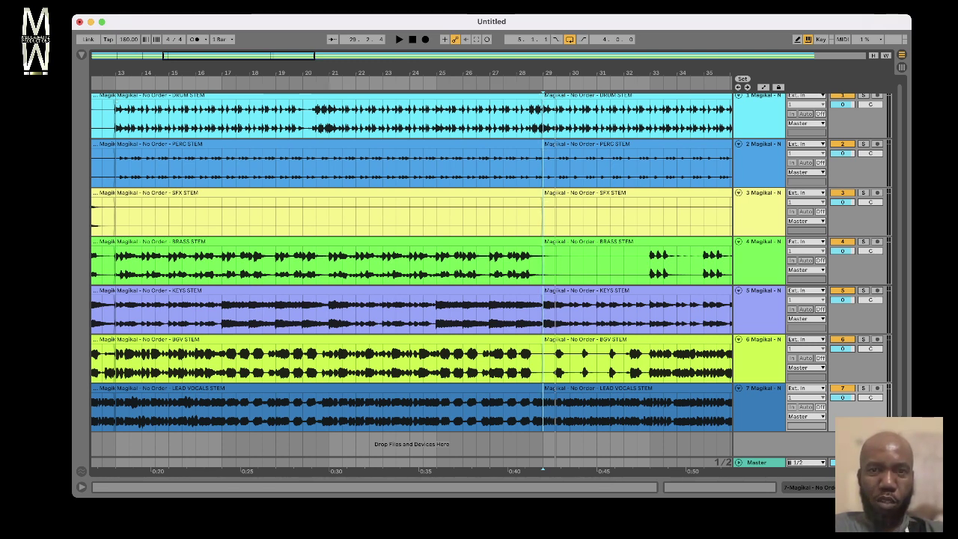
Step: Select the PERC STEM clips from bars 1 to 29 and check each section's start, end and length
{"action": "key", "text": "minus"}
{"action": "key", "text": "minus"}
{"action": "key", "text": "minus"}
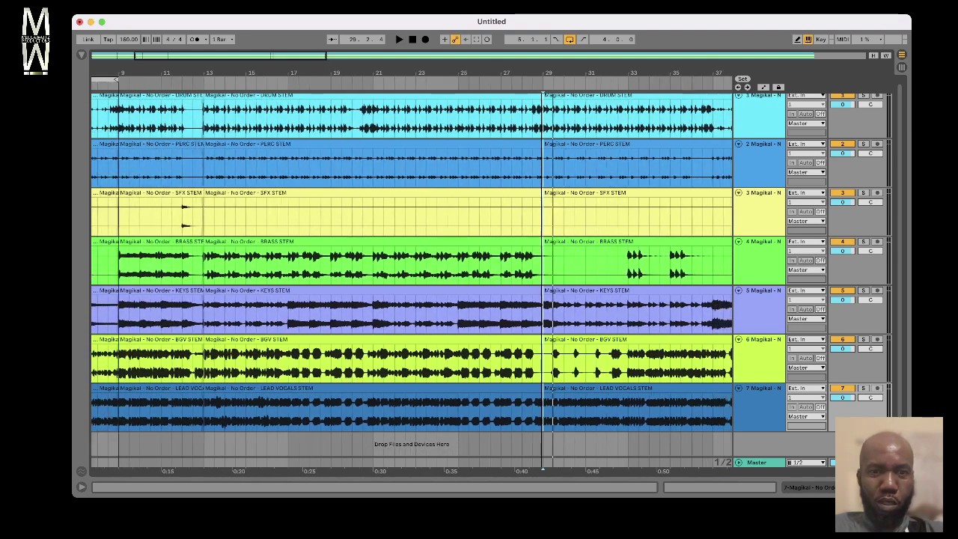
{"action": "key", "text": "minus"}
{"action": "key", "text": "minus"}
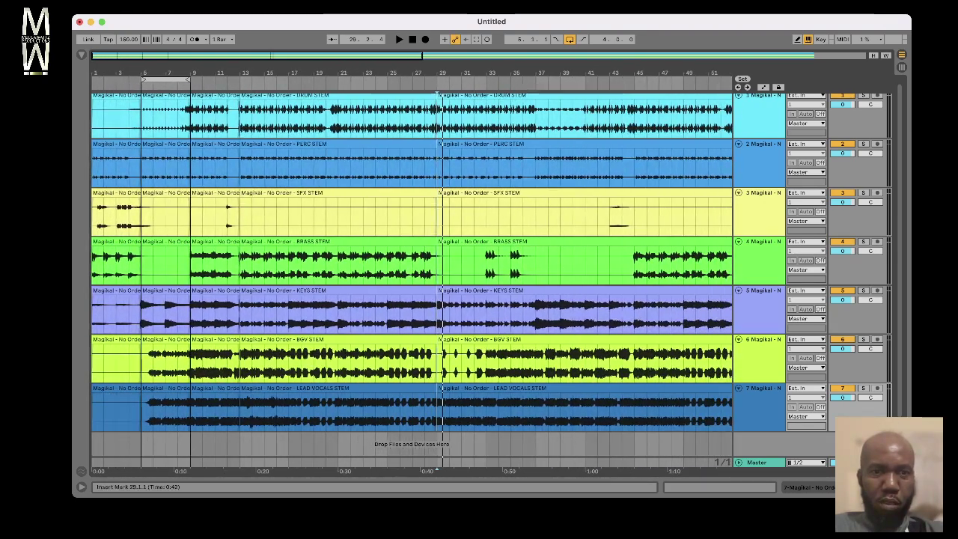
{"action": "left_click", "coordinate": [337, 144]}
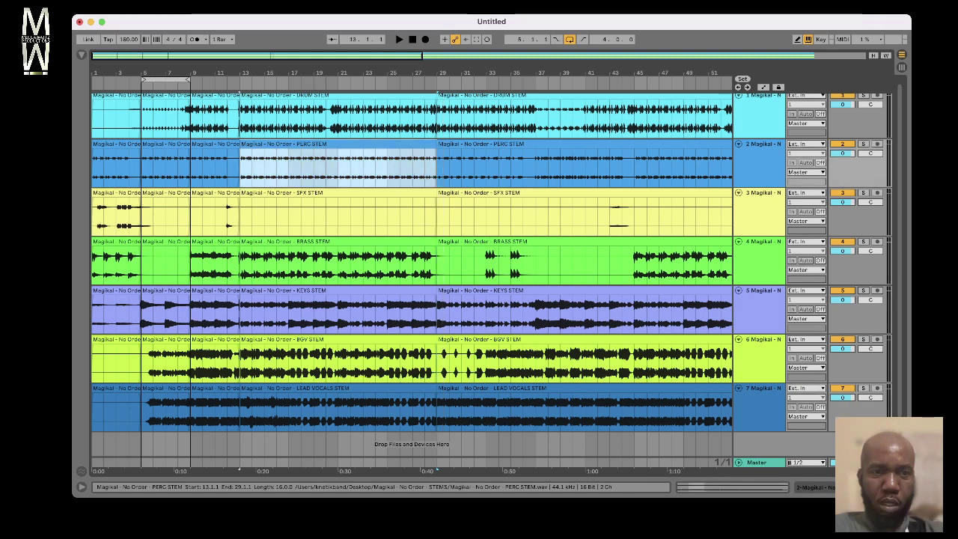
{"action": "scroll", "coordinate": [412, 262], "scroll_direction": "up", "scroll_amount": 1}
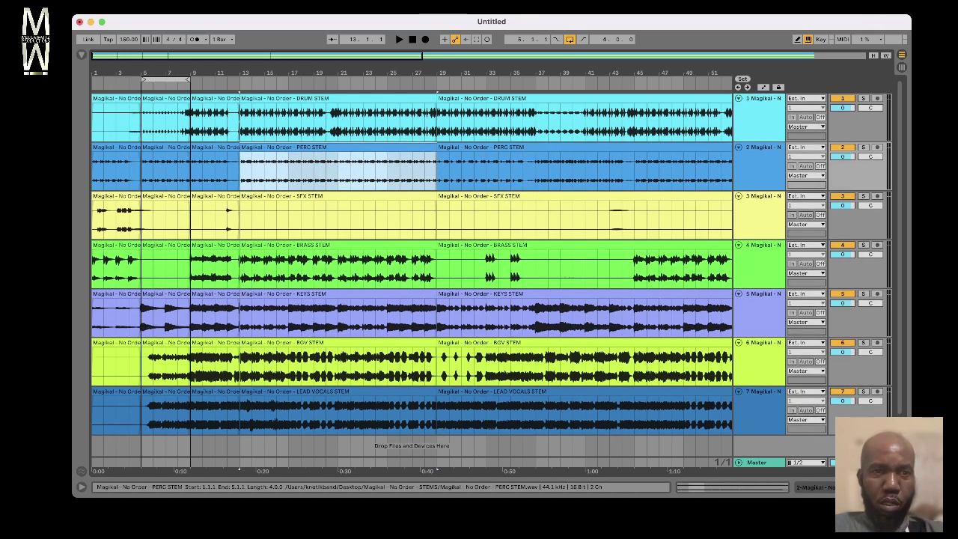
{"action": "left_click", "coordinate": [116, 147]}
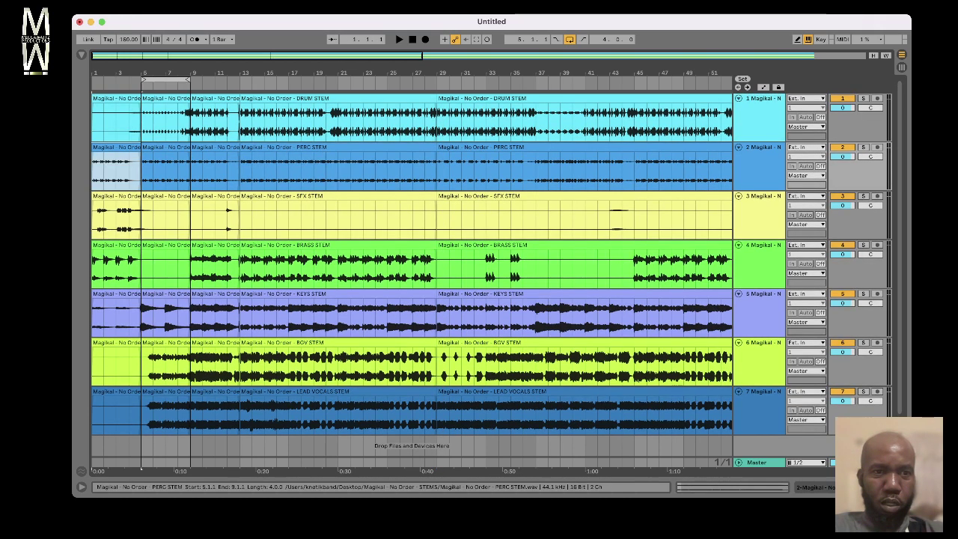
{"action": "key", "text": "Right"}
{"action": "key", "text": "Right"}
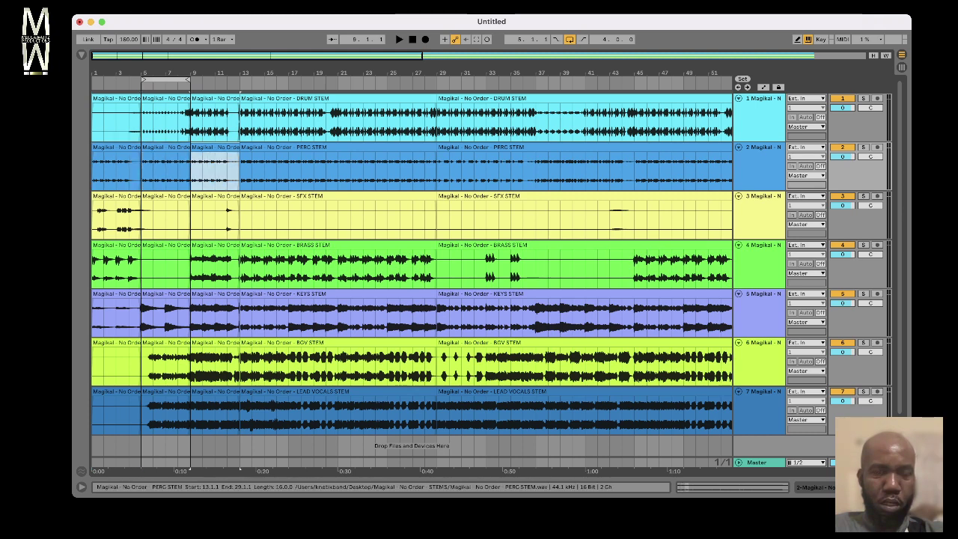
{"action": "key", "text": "Right"}
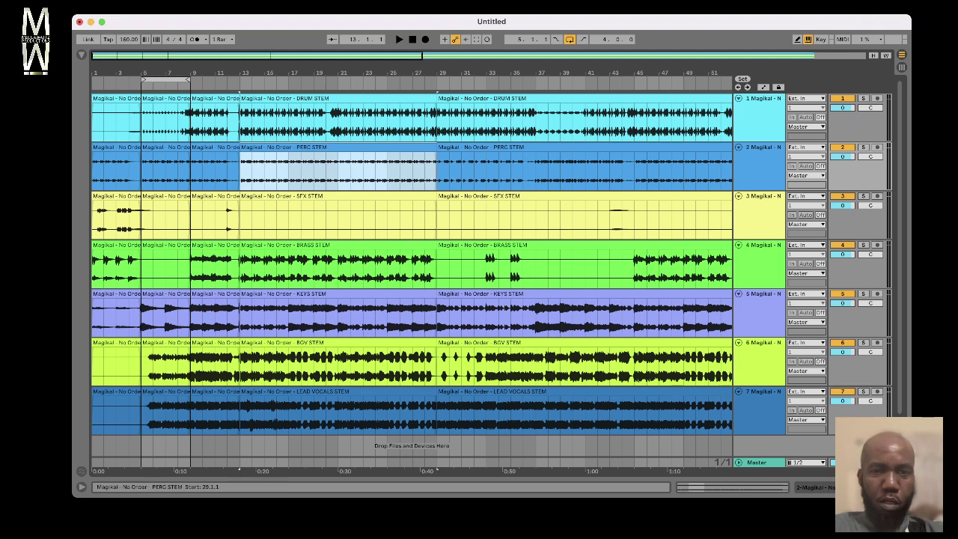
Step: Place the insert marker at bar 29 across all seven stem tracks and play the section that starts there
{"action": "left_click", "coordinate": [438, 107]}
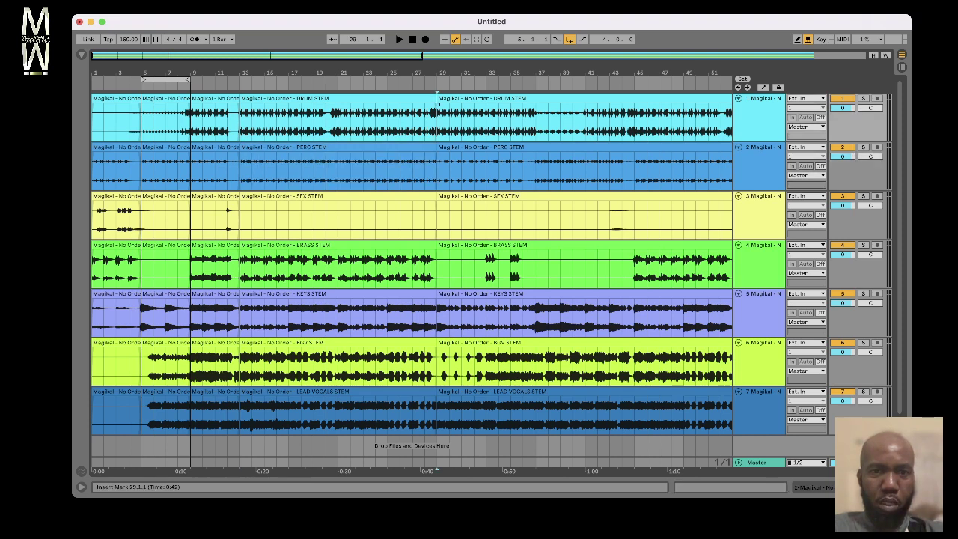
{"action": "key", "text": "Down"}
{"action": "key", "text": "Down"}
{"action": "key", "text": "Down"}
{"action": "key", "text": "Down"}
{"action": "key", "text": "Down"}
{"action": "key", "text": "Down"}
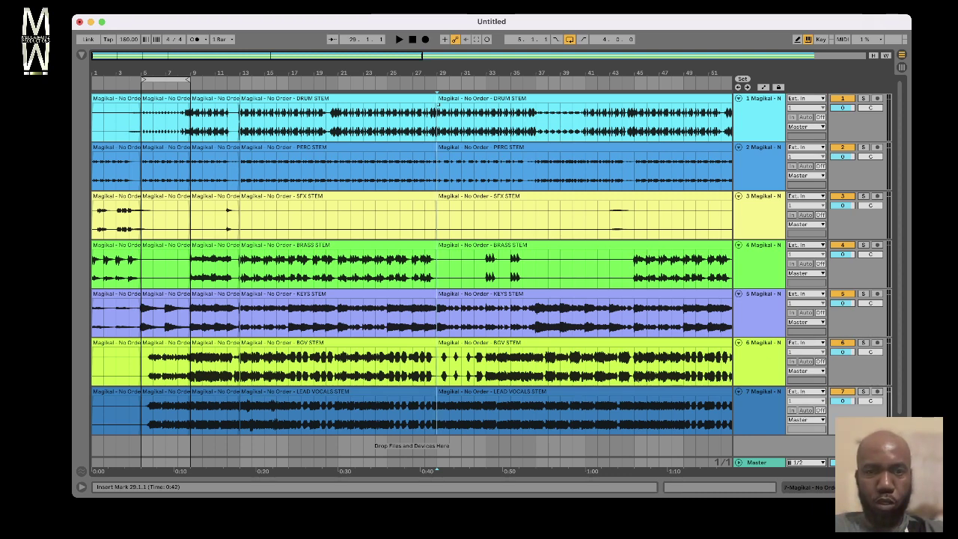
{"action": "key", "text": "space"}
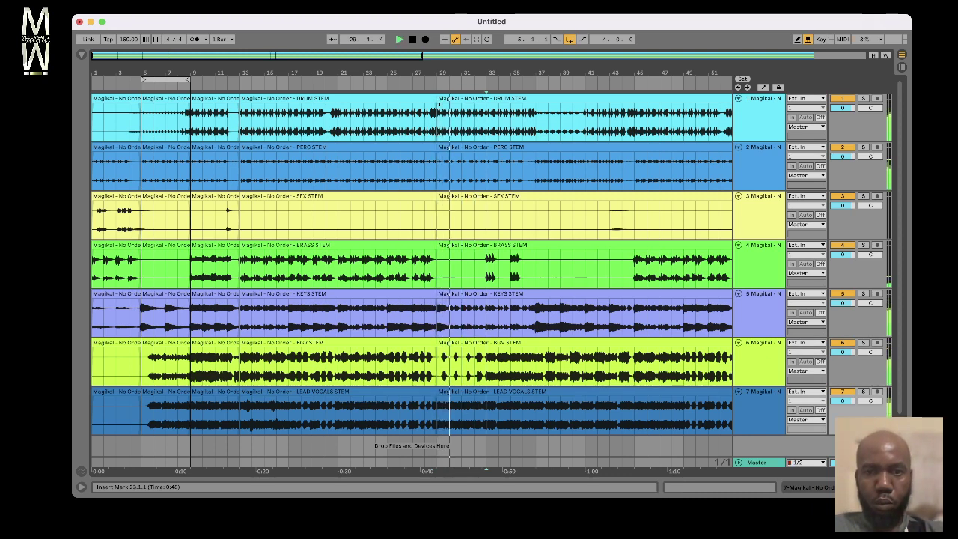
Step: Play the section while moving the insert marker across the seven stem tracks to bar 45, and split all the clips there
{"action": "key", "text": "Right"}
{"action": "key", "text": "Right"}
{"action": "key", "text": "Right"}
{"action": "key", "text": "Right"}
{"action": "key", "text": "Right"}
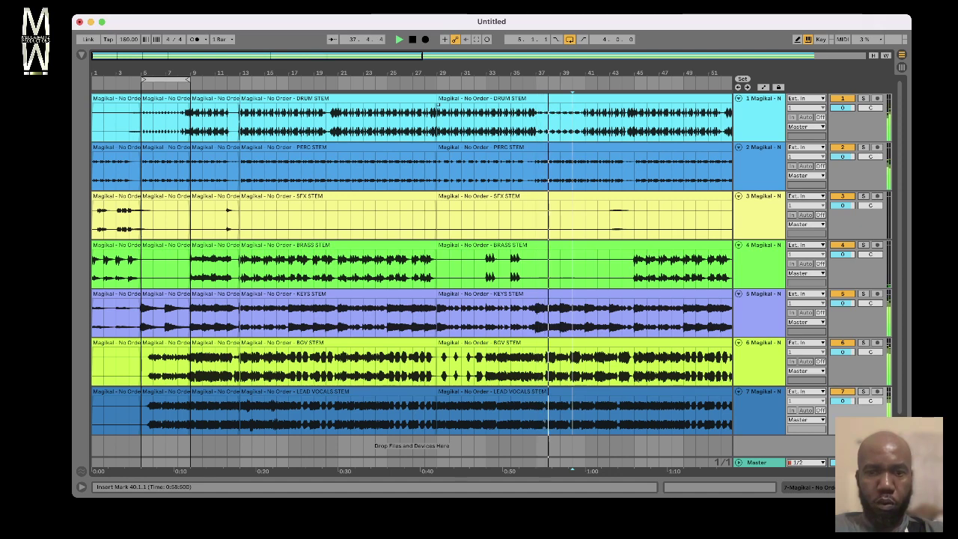
{"action": "key", "text": "Right"}
{"action": "key", "text": "Right"}
{"action": "key", "text": "Right"}
{"action": "key", "text": "Right"}
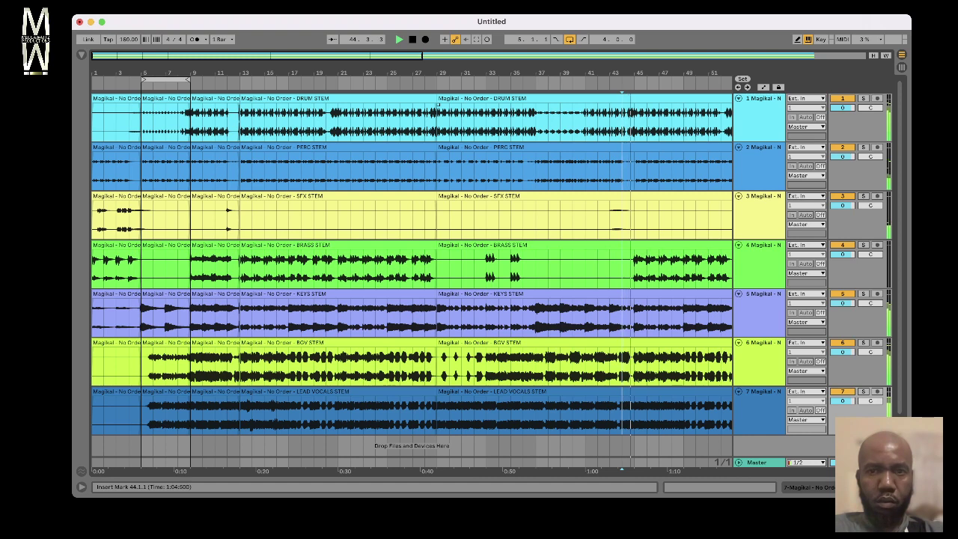
{"action": "key", "text": "space"}
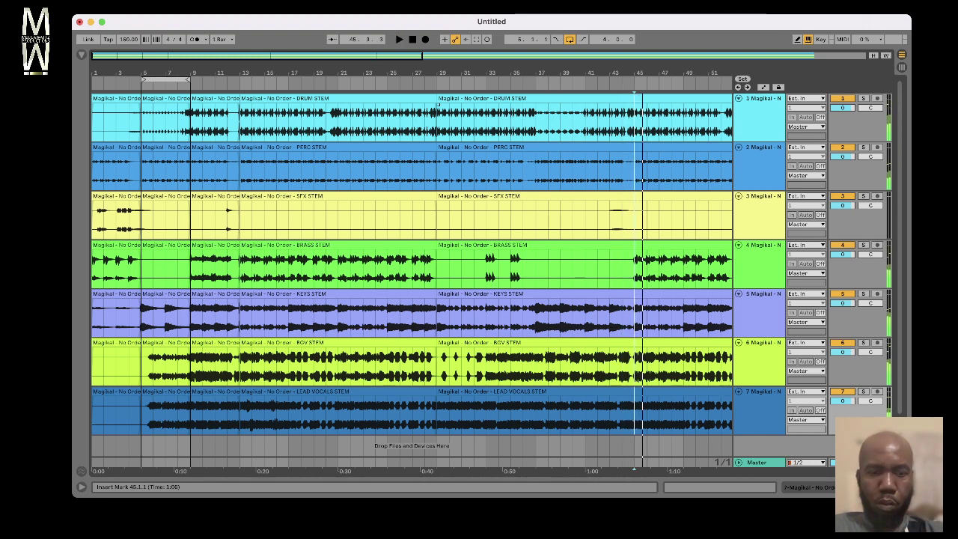
{"action": "key", "text": "super+e"}
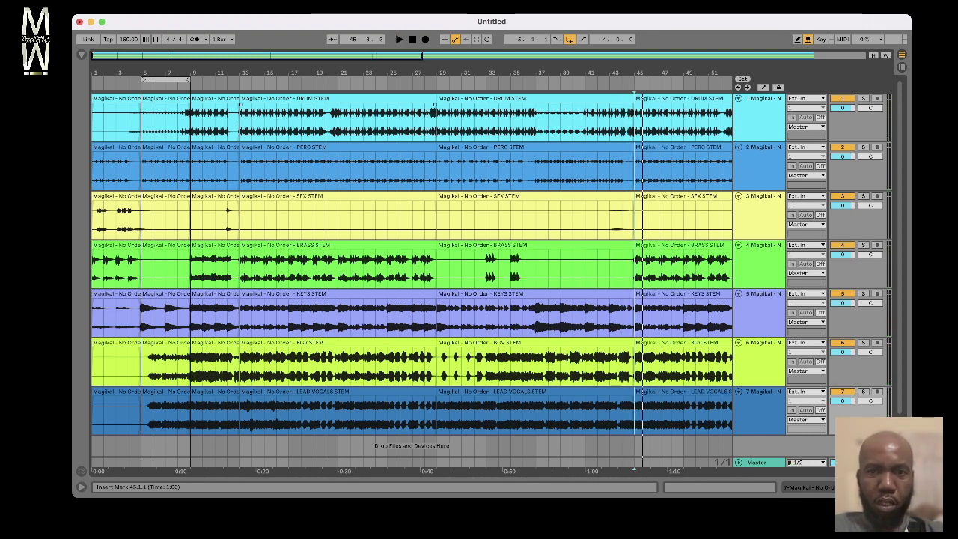
Step: Bring the whole song into view and select the BRASS STEM sections starting at bars 13, 29 and 45 to check their lengths
{"action": "scroll", "coordinate": [412, 262], "scroll_direction": "right", "scroll_amount": 5}
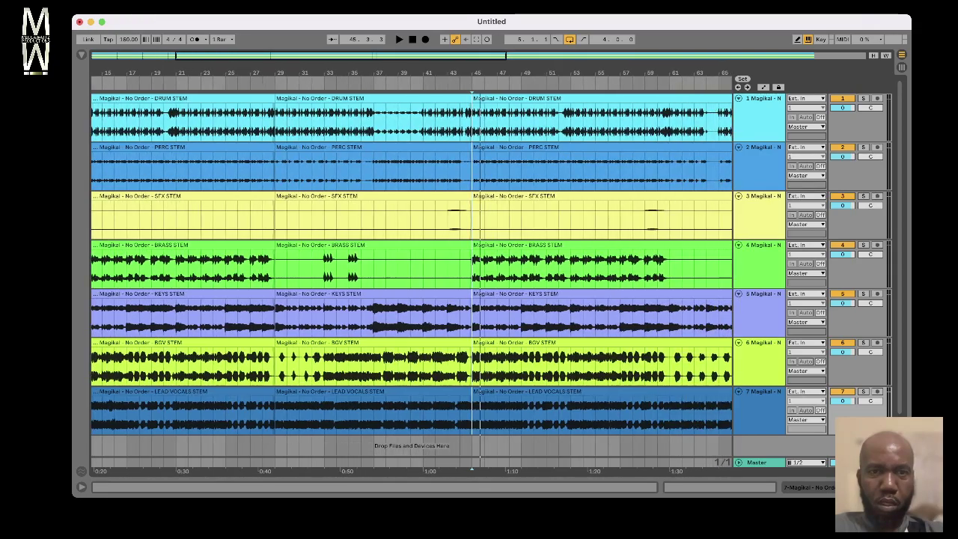
{"action": "scroll", "coordinate": [412, 261], "scroll_direction": "down", "scroll_amount": 5}
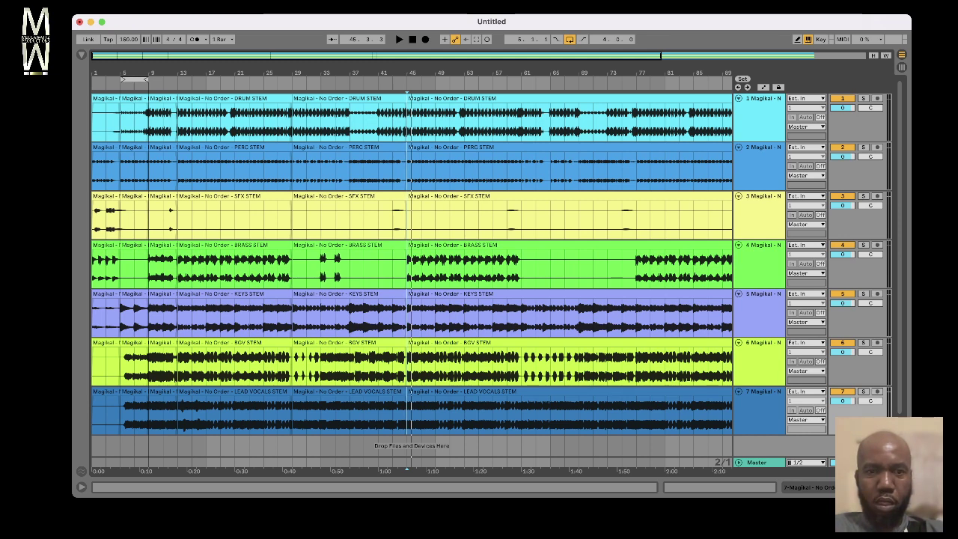
{"action": "scroll", "coordinate": [412, 262], "scroll_direction": "down", "scroll_amount": 2}
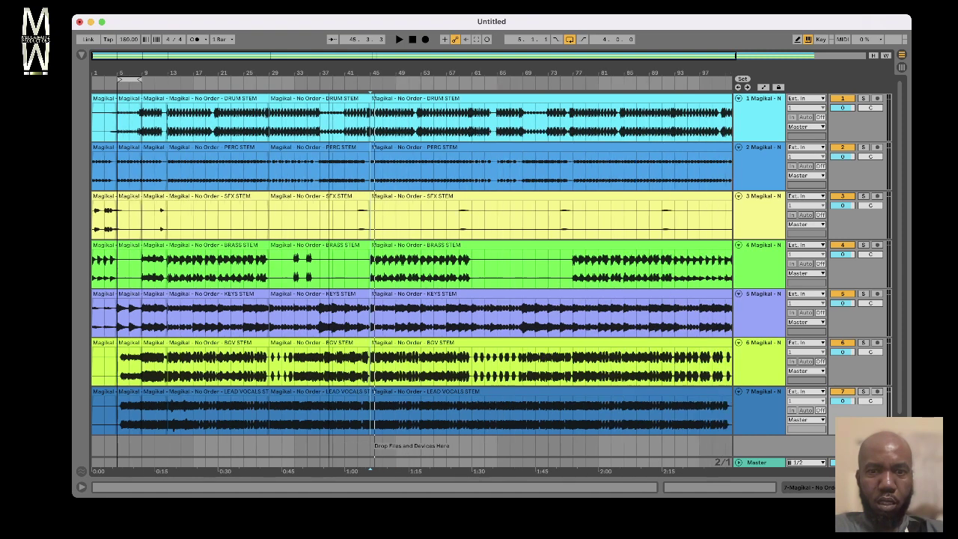
{"action": "scroll", "coordinate": [412, 262], "scroll_direction": "down", "scroll_amount": 2}
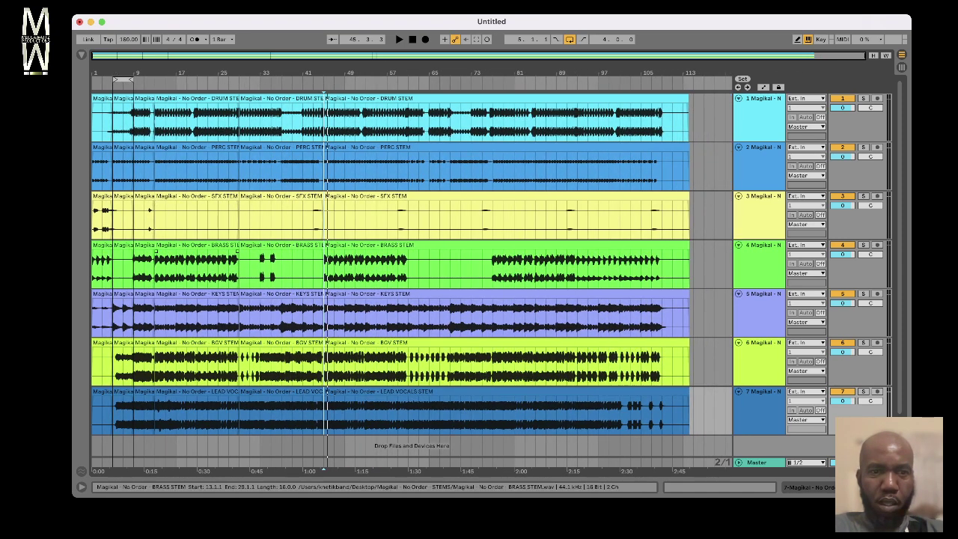
{"action": "left_click", "coordinate": [202, 244]}
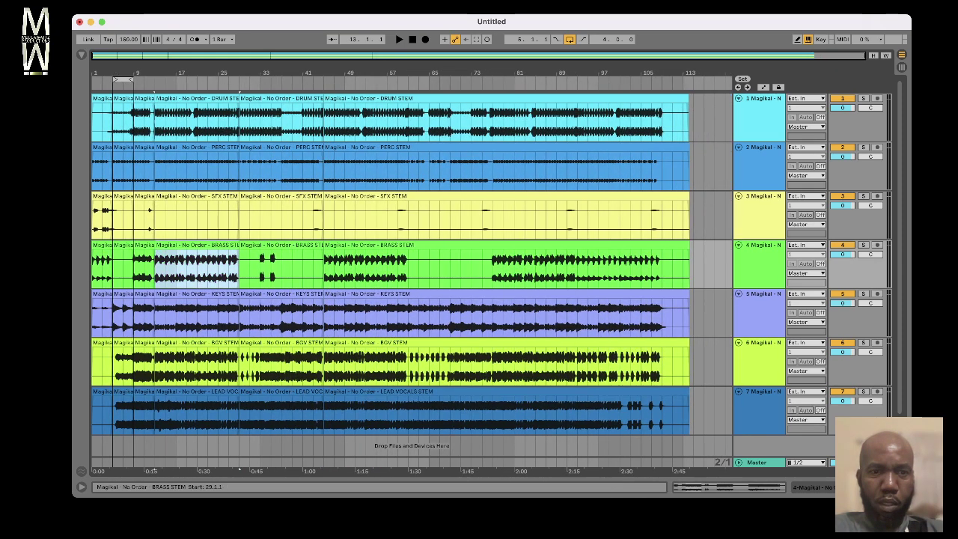
{"action": "left_click", "coordinate": [280, 244]}
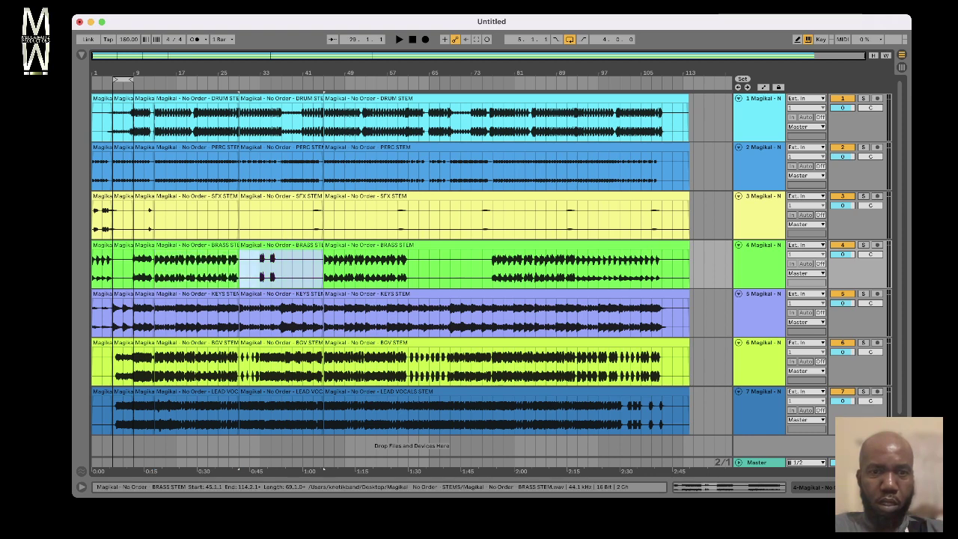
{"action": "left_click", "coordinate": [367, 245]}
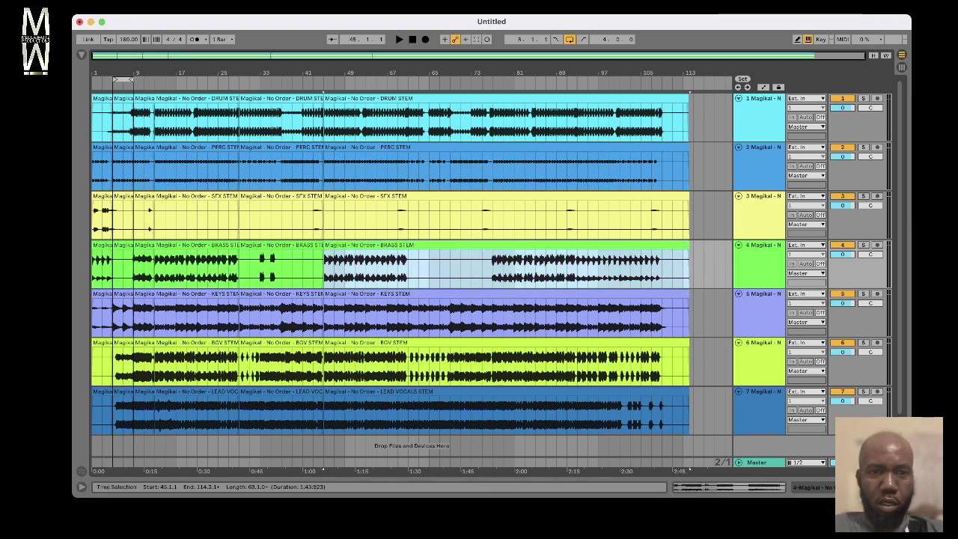
Step: Extend the bar 45 insert marker from the PERC to the LEAD VOCALS track, move it to bar 61, audition there, and split those six clips
{"action": "key", "text": "Up"}
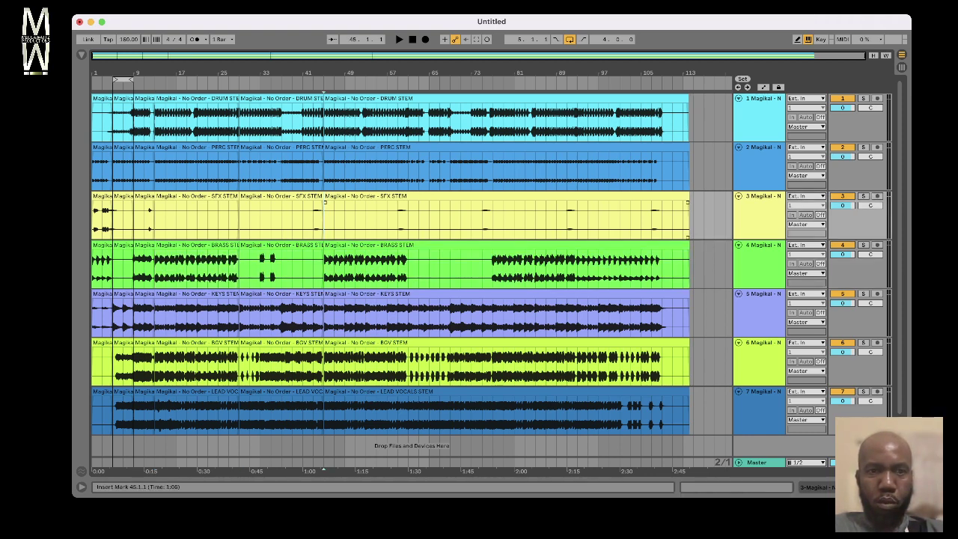
{"action": "key", "text": "Up"}
{"action": "key", "text": "Down"}
{"action": "key", "text": "Down"}
{"action": "key", "text": "Down"}
{"action": "key", "text": "Down"}
{"action": "key", "text": "Down"}
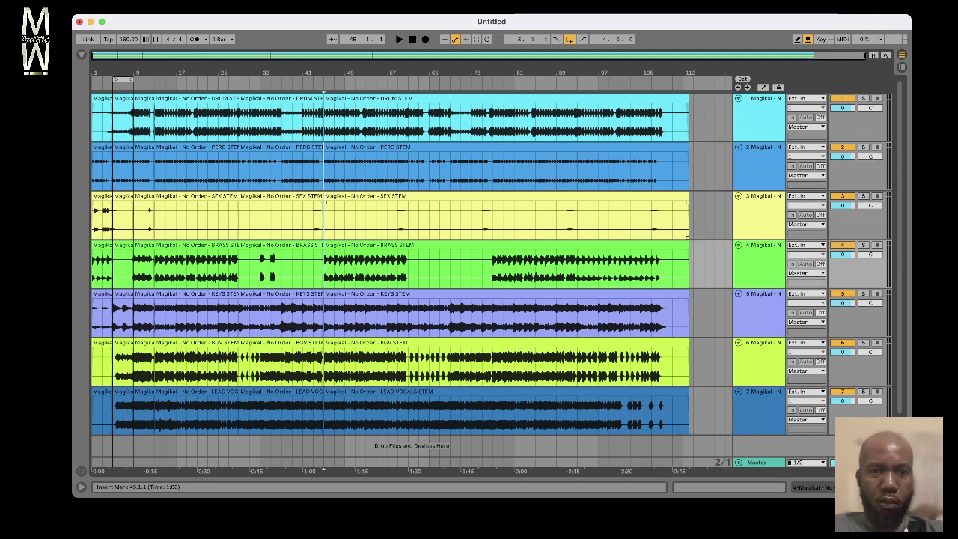
{"action": "key", "text": "Right"}
{"action": "key", "text": "Right"}
{"action": "key", "text": "Right"}
{"action": "key", "text": "Right"}
{"action": "key", "text": "Right"}
{"action": "key", "text": "Right"}
{"action": "key", "text": "Right"}
{"action": "key", "text": "Right"}
{"action": "key", "text": "Right"}
{"action": "key", "text": "Right"}
{"action": "key", "text": "Right"}
{"action": "key", "text": "Right"}
{"action": "key", "text": "Right"}
{"action": "key", "text": "Right"}
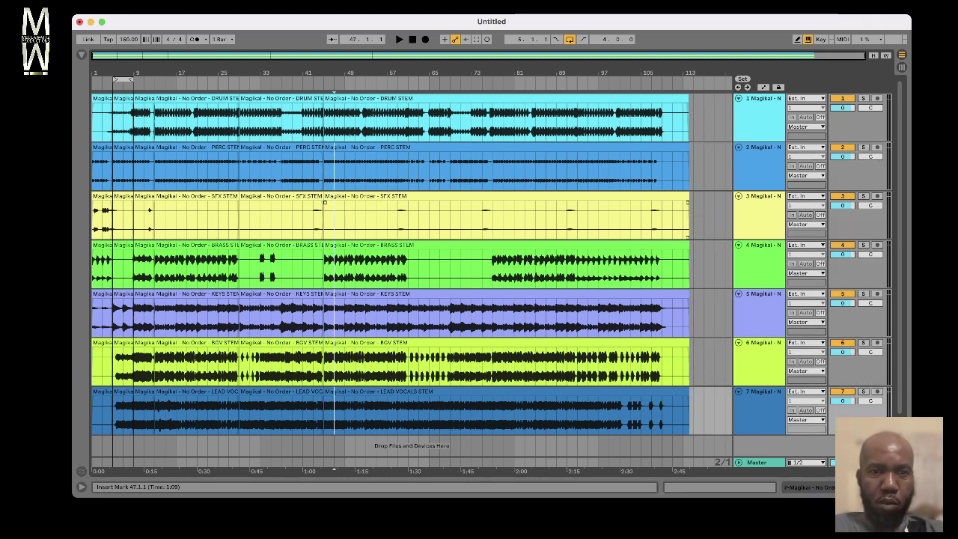
{"action": "key", "text": "Right"}
{"action": "key", "text": "Right"}
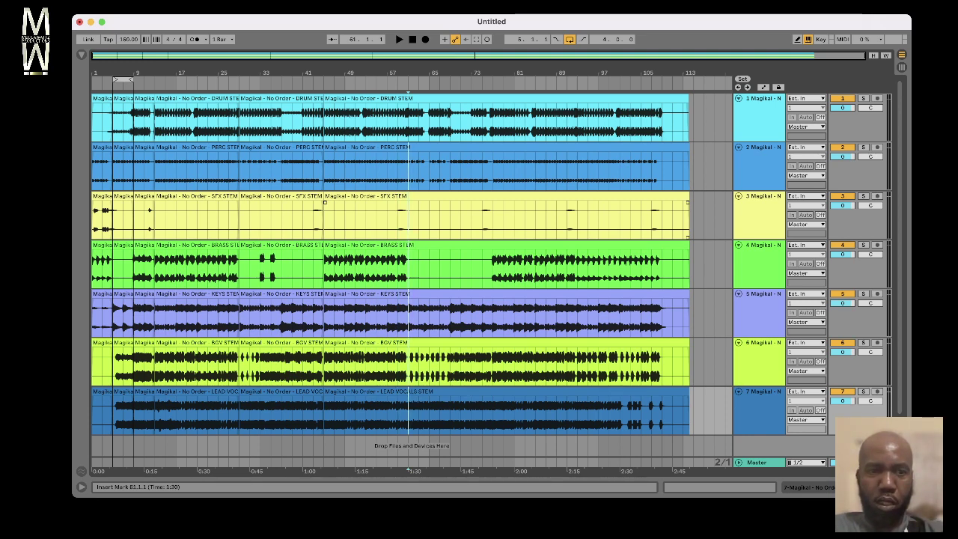
{"action": "key", "text": "space"}
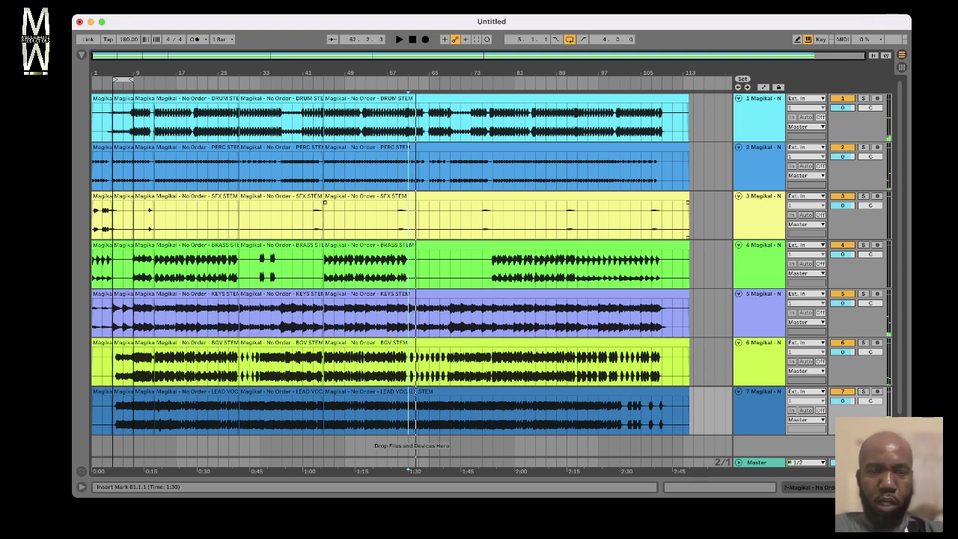
{"action": "key", "text": "super+e"}
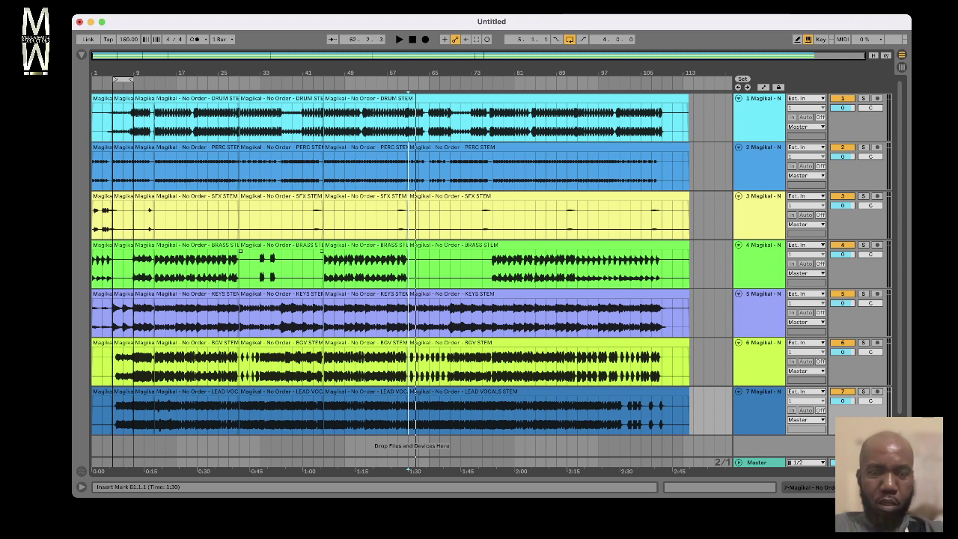
Step: Play the song from bar 33 and from bar 77 to compare where the sections start
{"action": "left_click", "coordinate": [260, 266]}
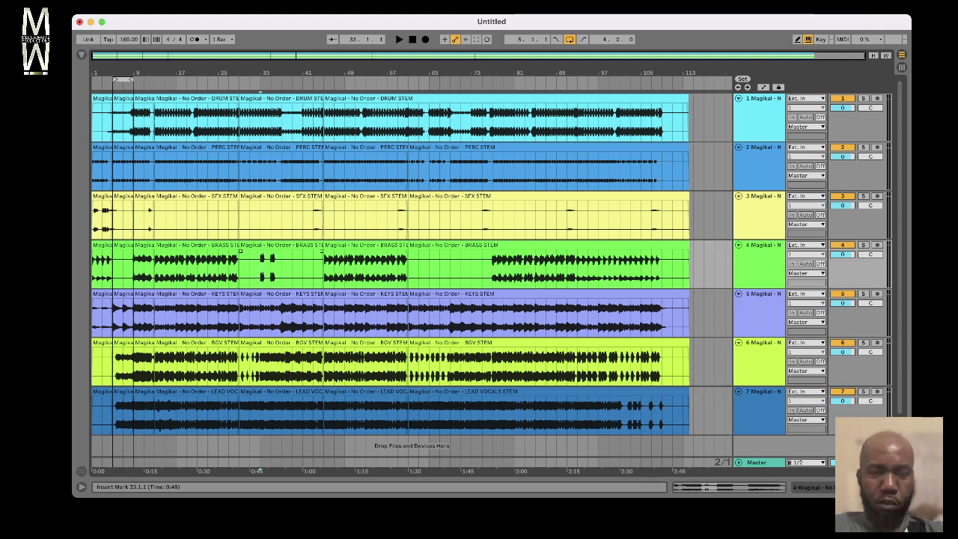
{"action": "key", "text": "space"}
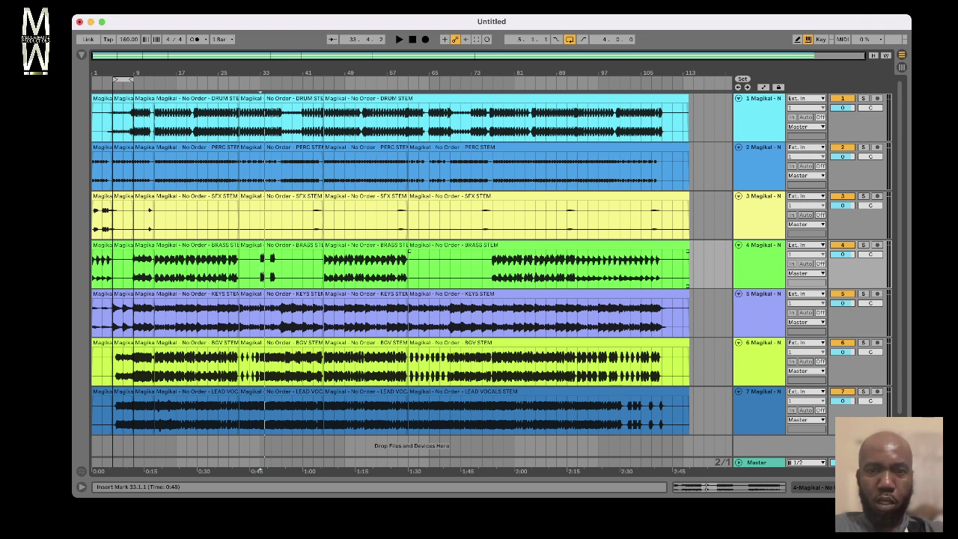
{"action": "left_click", "coordinate": [492, 268]}
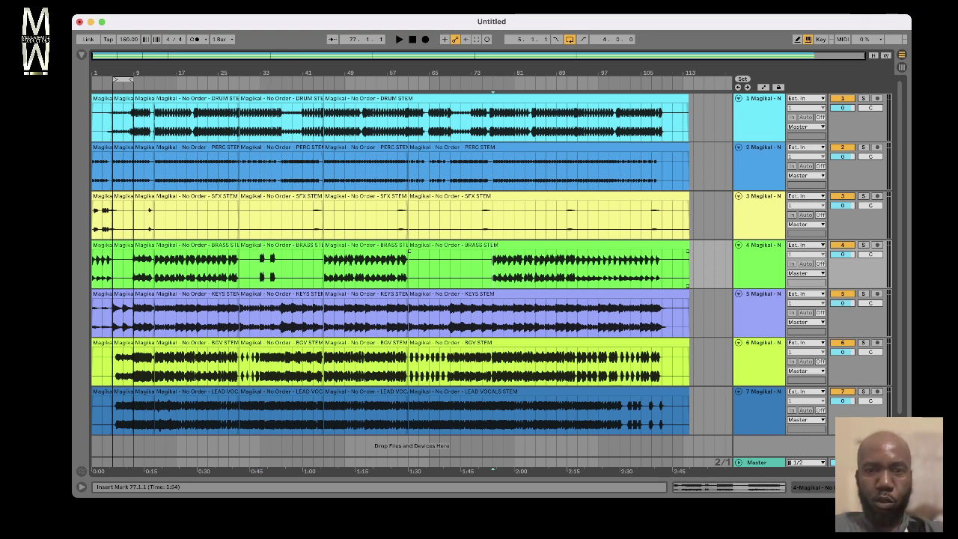
{"action": "key", "text": "space"}
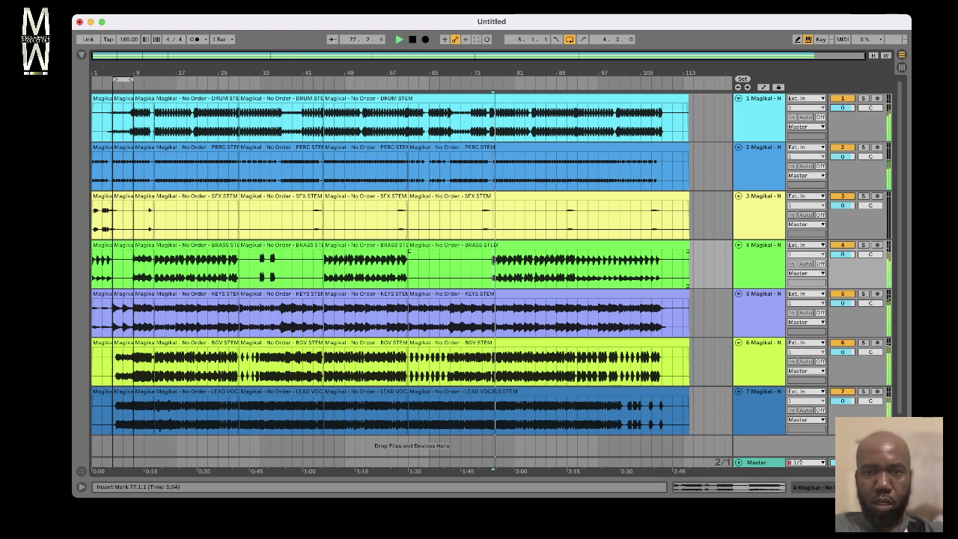
Step: Extend the bar 77 insert marker across all seven stem tracks, audition that point, and split the clips there
{"action": "key", "text": "Up"}
{"action": "key", "text": "Up"}
{"action": "key", "text": "Up"}
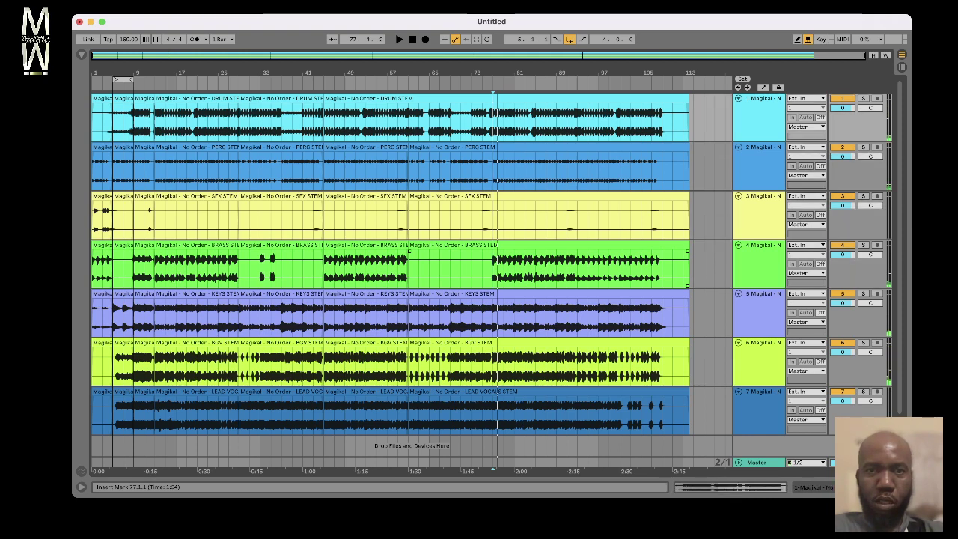
{"action": "key", "text": "space"}
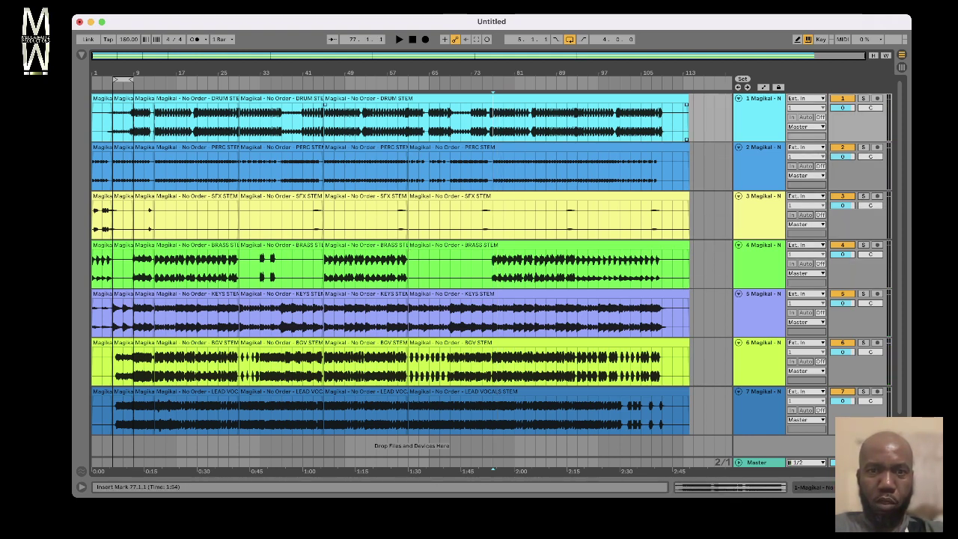
{"action": "key", "text": "Down"}
{"action": "key", "text": "Down"}
{"action": "key", "text": "Down"}
{"action": "key", "text": "Down"}
{"action": "key", "text": "Down"}
{"action": "key", "text": "Down"}
{"action": "key", "text": "Down"}
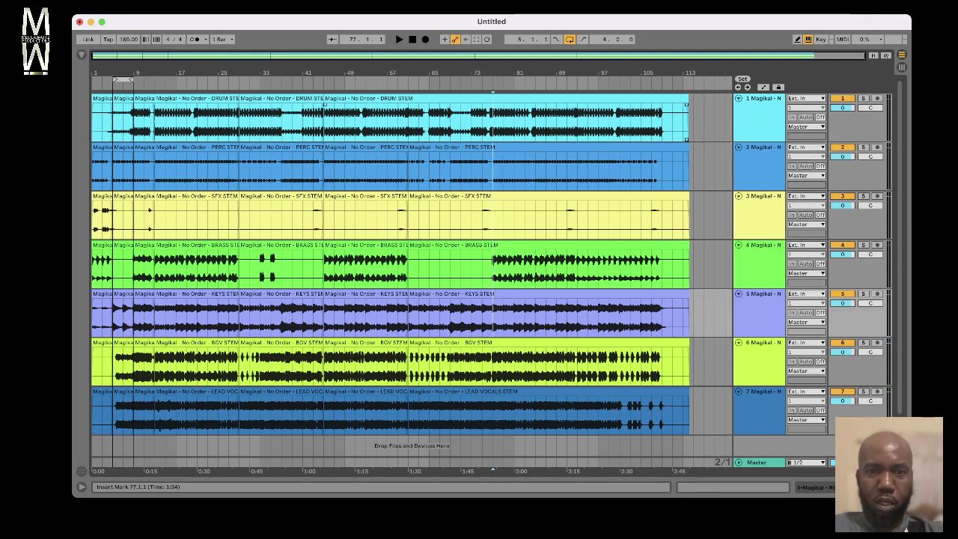
{"action": "key", "text": "space"}
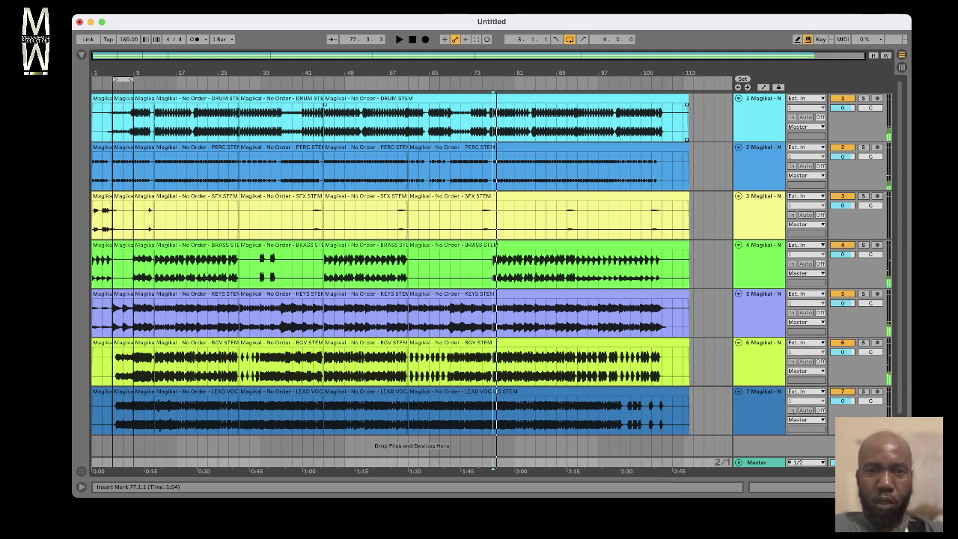
{"action": "key", "text": "super+e"}
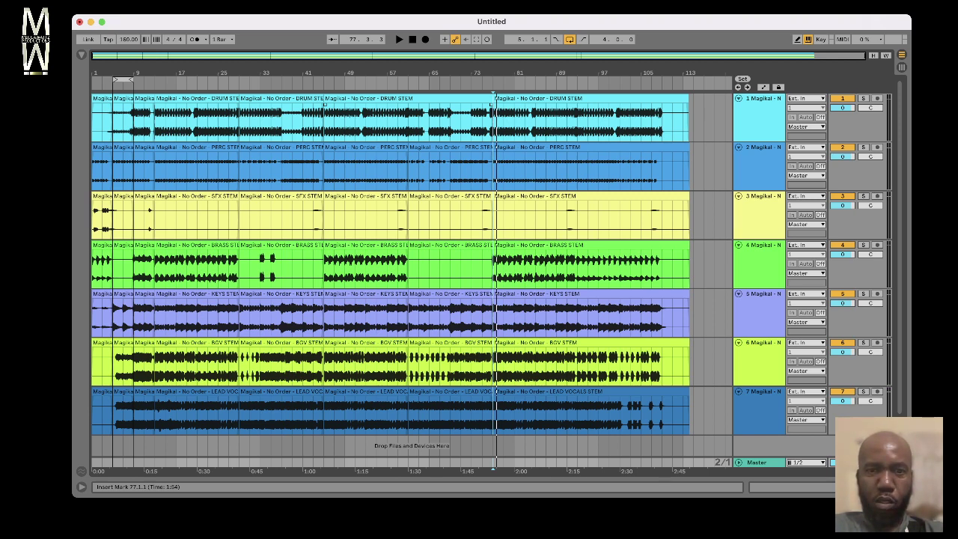
Step: Step the insert marker back bar by bar from bar 77 to bar 45 to count the length of the sections
{"action": "key", "text": "Left"}
{"action": "key", "text": "Left"}
{"action": "key", "text": "Left"}
{"action": "key", "text": "Left"}
{"action": "key", "text": "Left"}
{"action": "key", "text": "Left"}
{"action": "key", "text": "Left"}
{"action": "key", "text": "Left"}
{"action": "key", "text": "Left"}
{"action": "key", "text": "Left"}
{"action": "key", "text": "Left"}
{"action": "key", "text": "Left"}
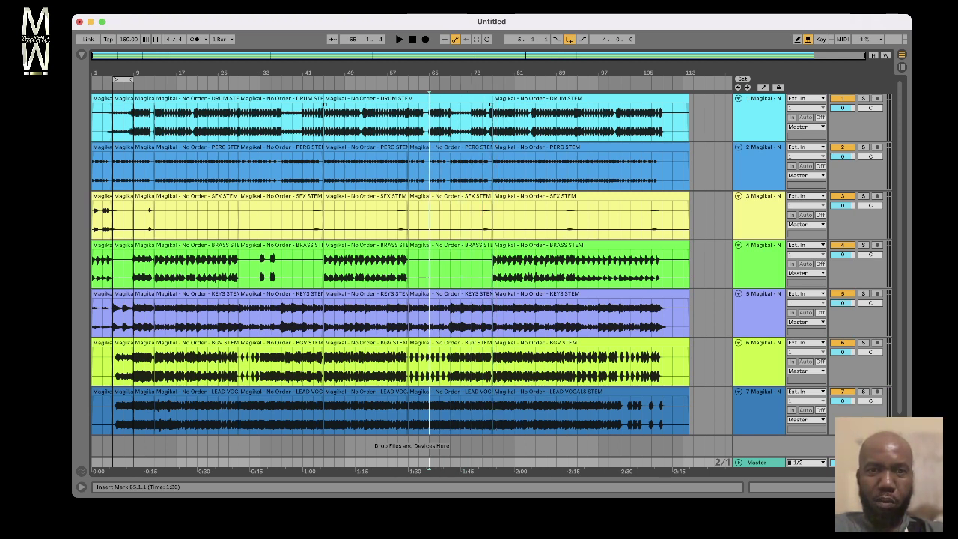
{"action": "key", "text": "Left"}
{"action": "key", "text": "Left"}
{"action": "key", "text": "Left"}
{"action": "key", "text": "Left"}
{"action": "key", "text": "Left"}
{"action": "key", "text": "Left"}
{"action": "key", "text": "Left"}
{"action": "key", "text": "Left"}
{"action": "key", "text": "Left"}
{"action": "key", "text": "Left"}
{"action": "key", "text": "Left"}
{"action": "key", "text": "Left"}
{"action": "key", "text": "Left"}
{"action": "key", "text": "Left"}
{"action": "key", "text": "Left"}
{"action": "key", "text": "Left"}
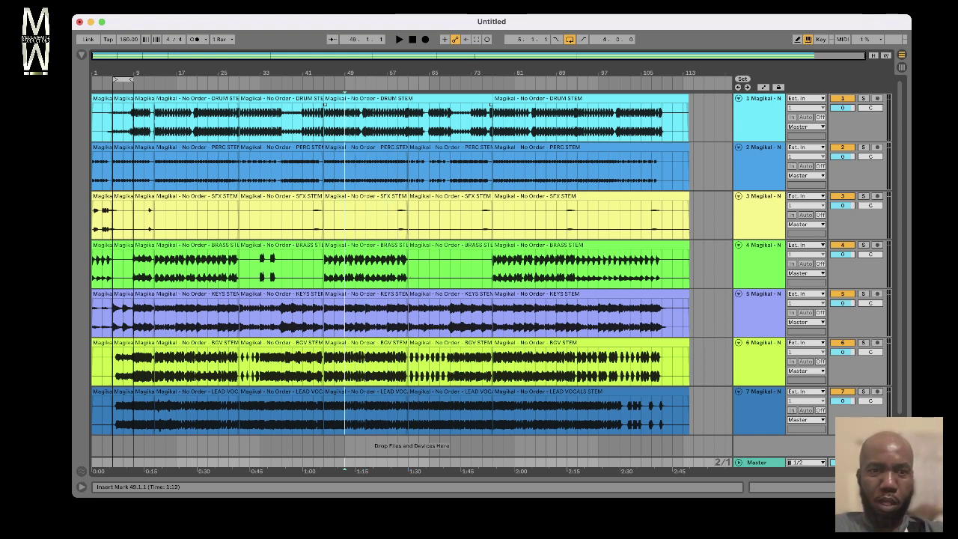
{"action": "key", "text": "Left"}
{"action": "key", "text": "Left"}
{"action": "key", "text": "Left"}
{"action": "key", "text": "Left"}
Step: Step the insert marker forward from bar 45 through bar 61 to bar 77, counting the bars in each section
{"action": "key", "text": "Right"}
{"action": "key", "text": "Right"}
{"action": "key", "text": "Right"}
{"action": "key", "text": "Right"}
{"action": "key", "text": "Right"}
{"action": "key", "text": "Right"}
{"action": "key", "text": "Right"}
{"action": "key", "text": "Right"}
{"action": "key", "text": "Right"}
{"action": "key", "text": "Right"}
{"action": "key", "text": "Right"}
{"action": "key", "text": "Right"}
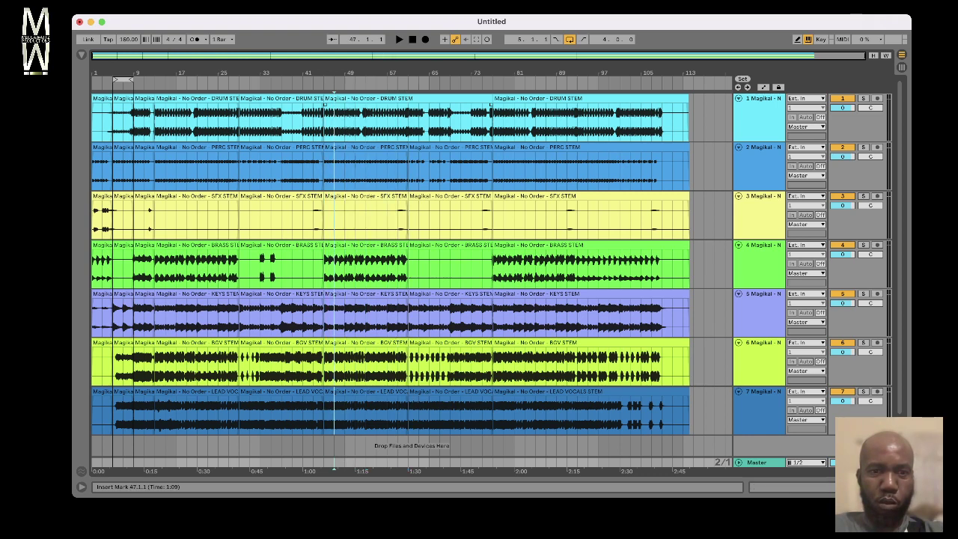
{"action": "key", "text": "Right"}
{"action": "key", "text": "Right"}
{"action": "key", "text": "Right"}
{"action": "key", "text": "Right"}
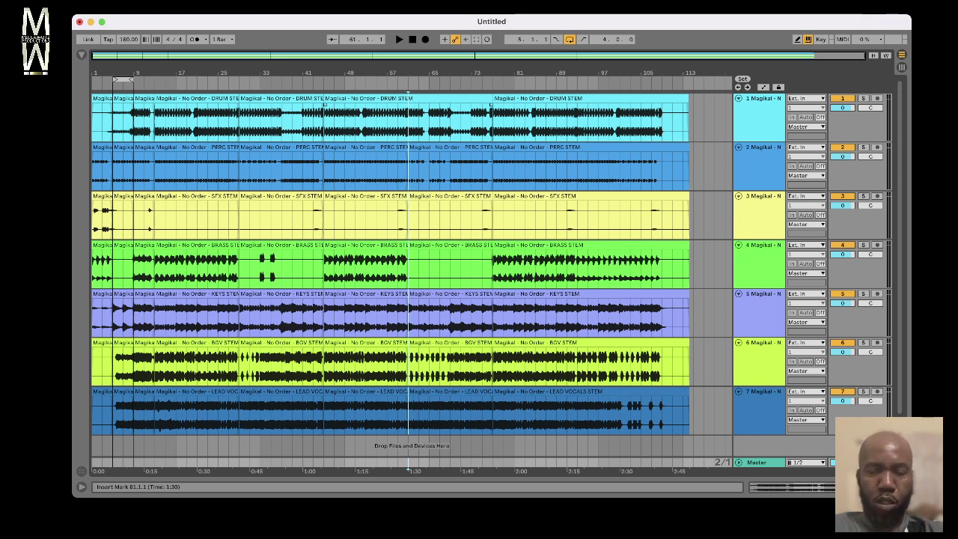
{"action": "key", "text": "Right"}
{"action": "key", "text": "Right"}
{"action": "key", "text": "Right"}
{"action": "key", "text": "Right"}
{"action": "key", "text": "Right"}
{"action": "key", "text": "Right"}
{"action": "key", "text": "Right"}
{"action": "key", "text": "Right"}
{"action": "key", "text": "Right"}
{"action": "key", "text": "Right"}
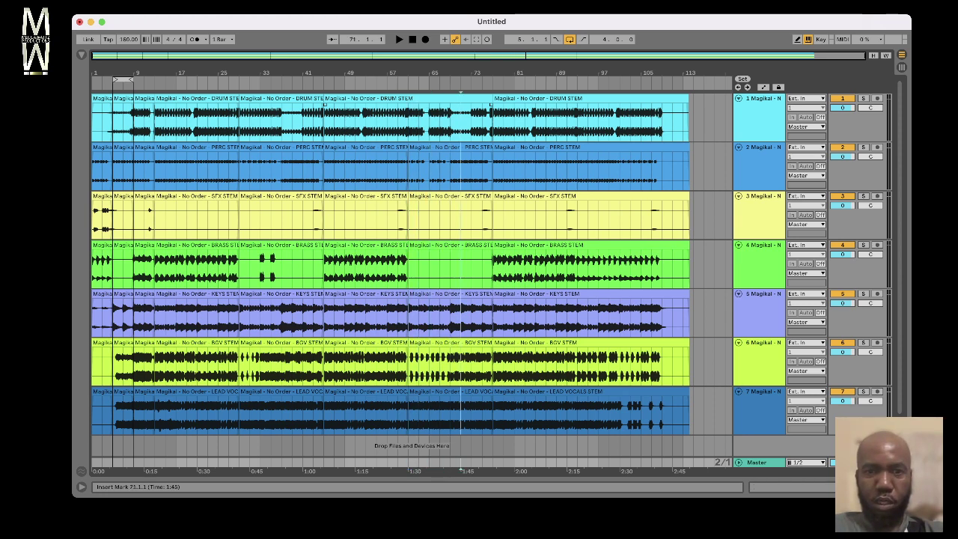
{"action": "key", "text": "Right"}
{"action": "key", "text": "Right"}
{"action": "key", "text": "Right"}
{"action": "key", "text": "Right"}
{"action": "key", "text": "Right"}
{"action": "key", "text": "Right"}
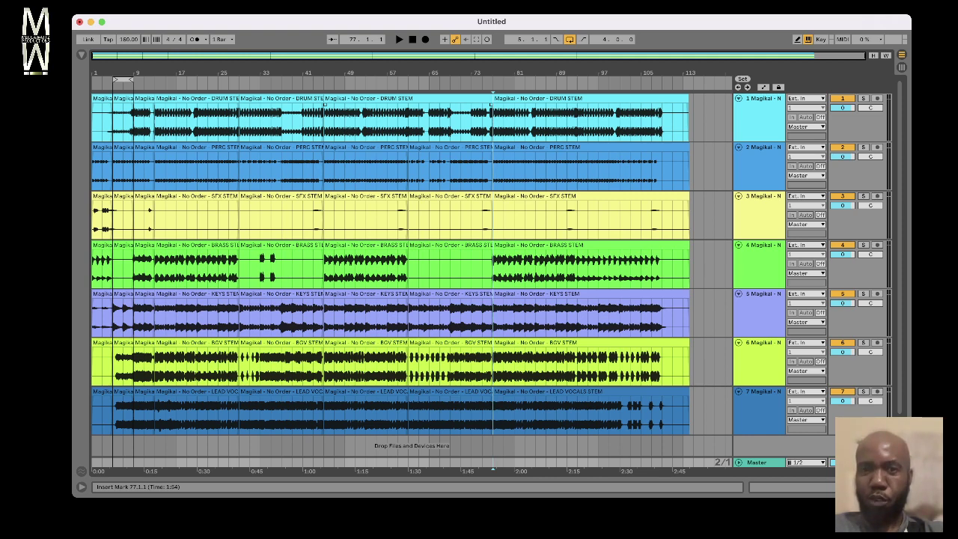
Step: Move the insert marker 16 bars ahead to bar 93 and split all seven stem clips there
{"action": "key", "text": "Right"}
{"action": "key", "text": "Right"}
{"action": "key", "text": "Right"}
{"action": "key", "text": "Right"}
{"action": "key", "text": "Right"}
{"action": "key", "text": "Right"}
{"action": "key", "text": "Right"}
{"action": "key", "text": "Right"}
{"action": "key", "text": "Right"}
{"action": "key", "text": "Right"}
{"action": "key", "text": "Right"}
{"action": "key", "text": "Right"}
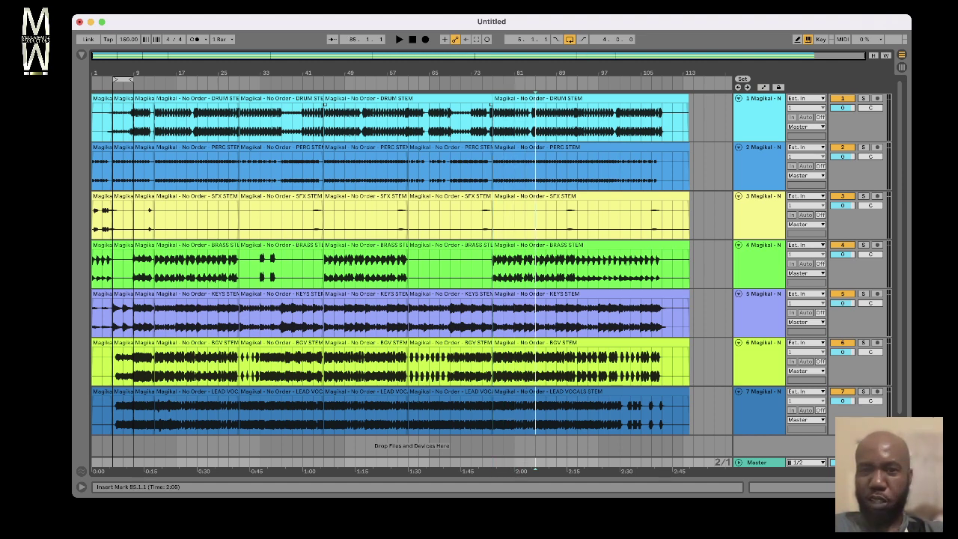
{"action": "key", "text": "Right"}
{"action": "key", "text": "Right"}
{"action": "key", "text": "Right"}
{"action": "key", "text": "Right"}
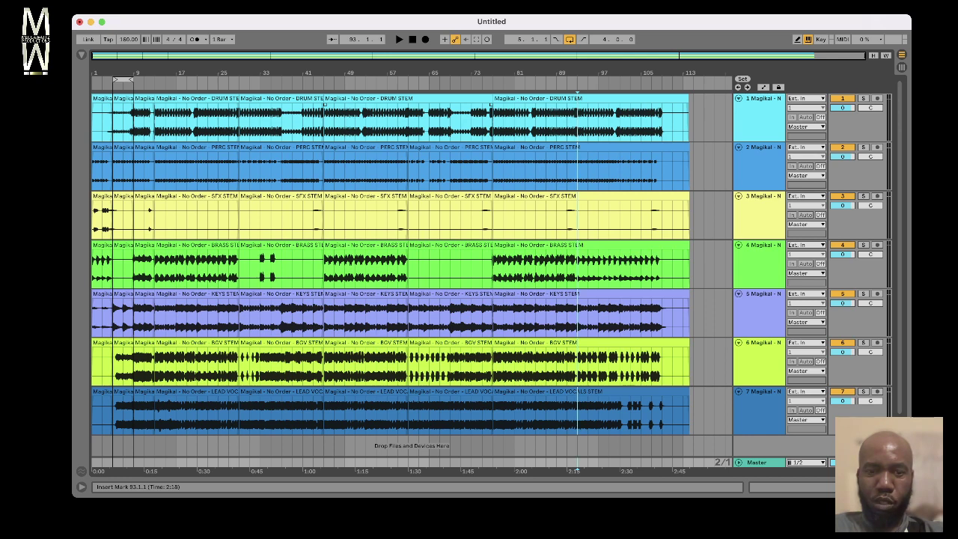
{"action": "key", "text": "super+e"}
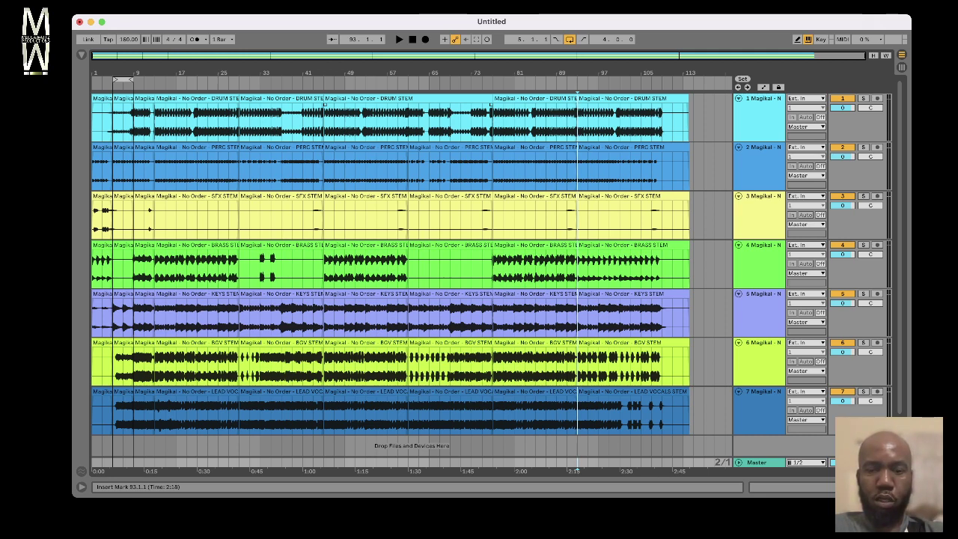
Step: Audition the stems from bar 93, and step the insert marker back to bar 77 to check the section length
{"action": "key", "text": "space"}
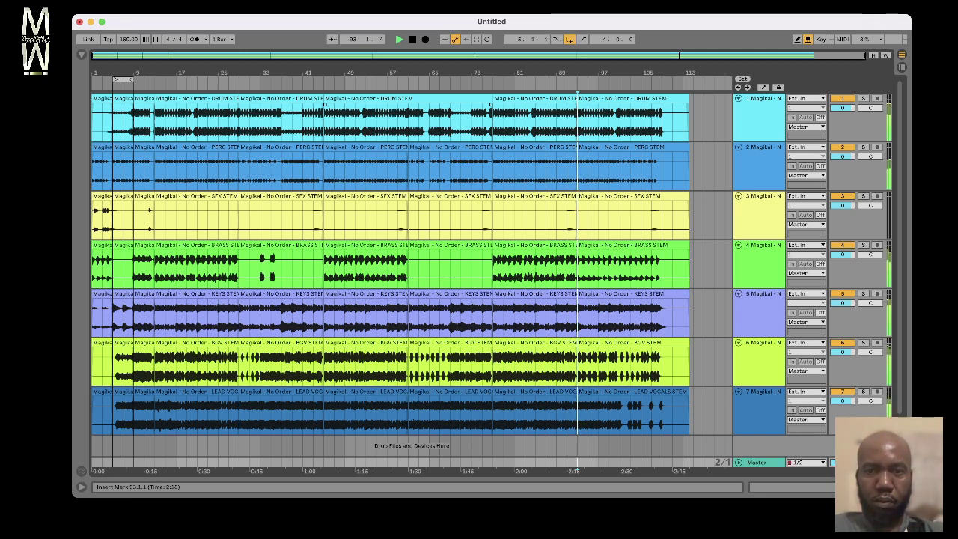
{"action": "key", "text": "space"}
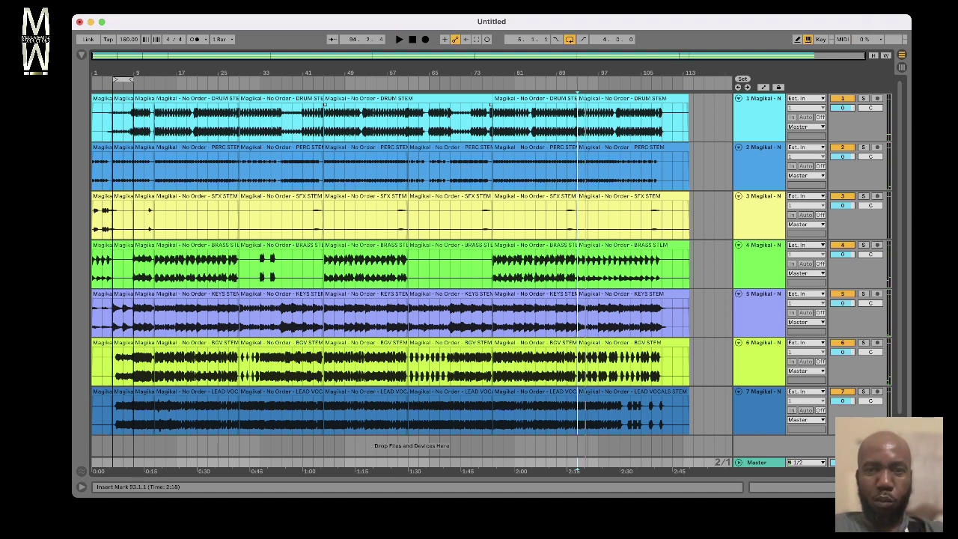
{"action": "key", "text": "Left"}
{"action": "key", "text": "Left"}
{"action": "key", "text": "Left"}
{"action": "key", "text": "Left"}
{"action": "key", "text": "Left"}
{"action": "key", "text": "Left"}
{"action": "key", "text": "Left"}
{"action": "key", "text": "Left"}
{"action": "key", "text": "Left"}
{"action": "key", "text": "Left"}
{"action": "key", "text": "Left"}
{"action": "key", "text": "Left"}
{"action": "key", "text": "Left"}
{"action": "key", "text": "Left"}
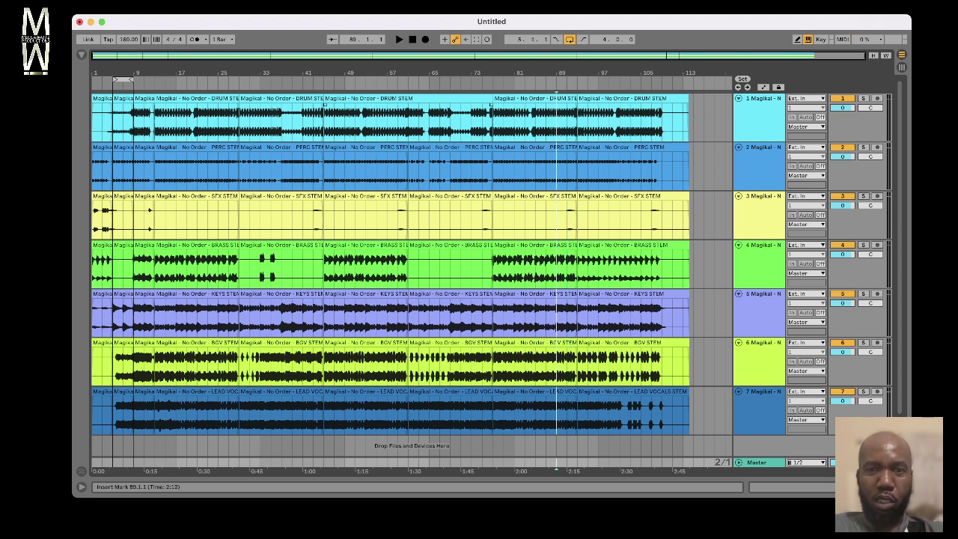
{"action": "key", "text": "Left"}
{"action": "key", "text": "Left"}
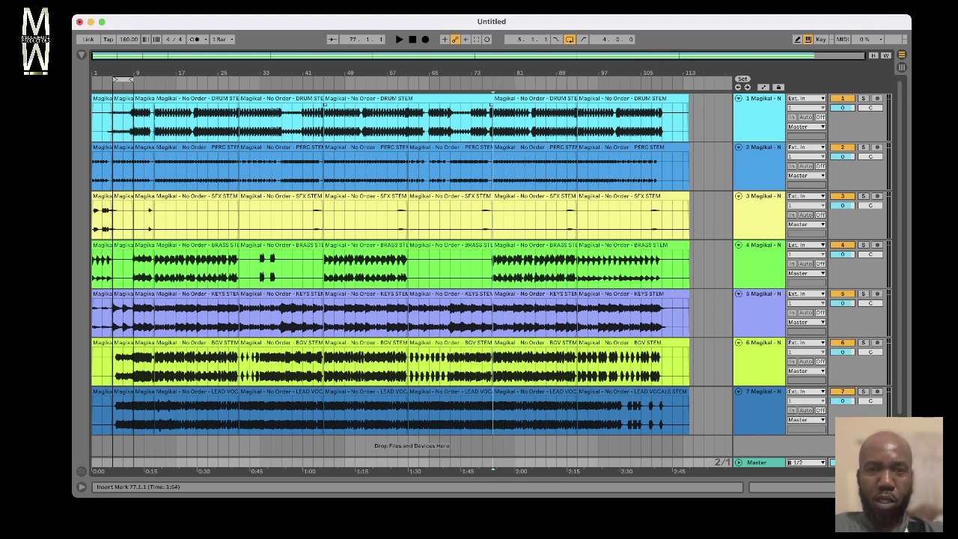
Step: Solo the BRASS STEM track to compare its playback from bar 77 with that from bar 93, and unsolo it
{"action": "key", "text": "space"}
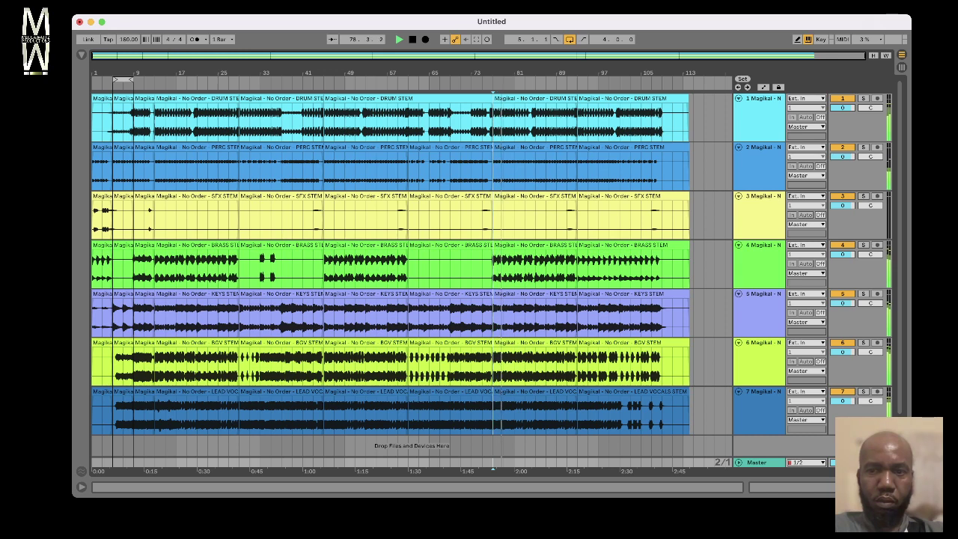
{"action": "left_click", "coordinate": [863, 245]}
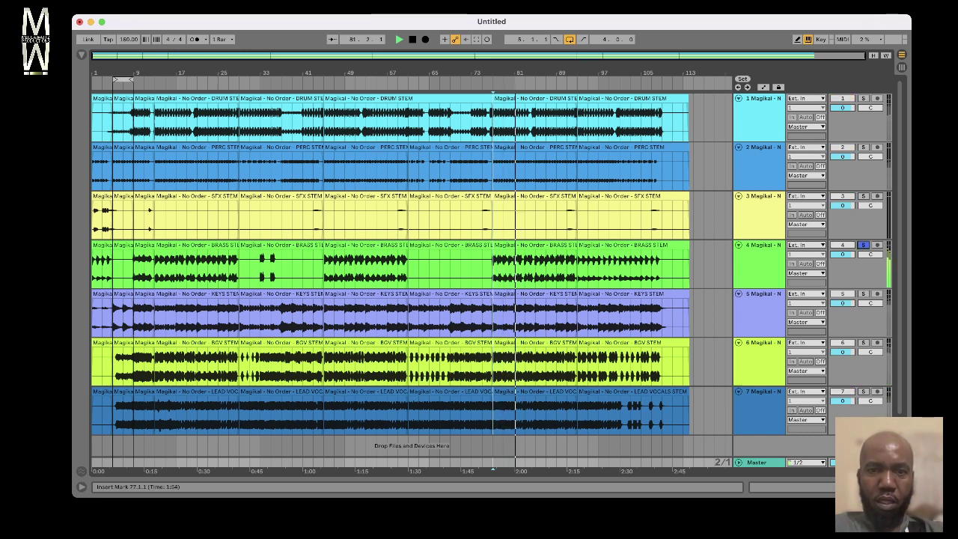
{"action": "key", "text": "space"}
{"action": "left_click", "coordinate": [579, 251]}
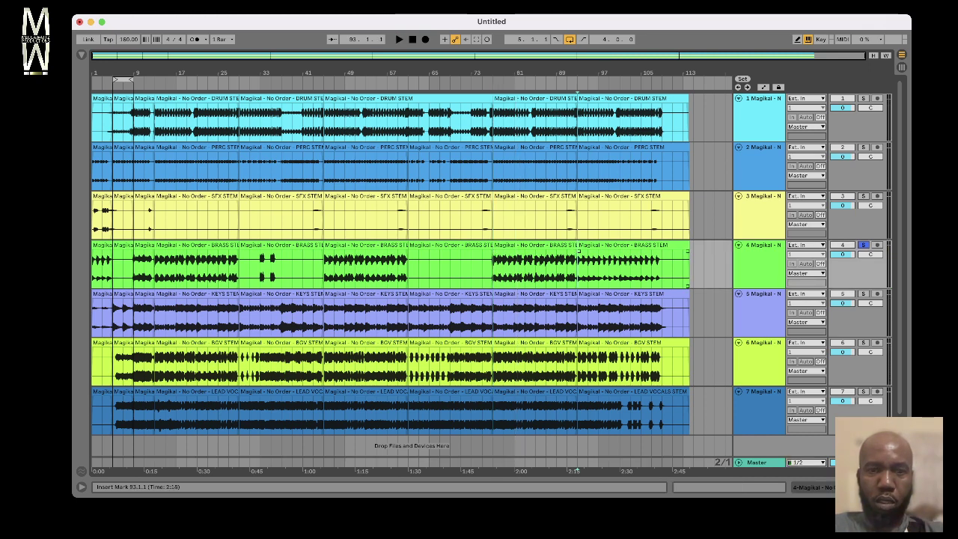
{"action": "key", "text": "space"}
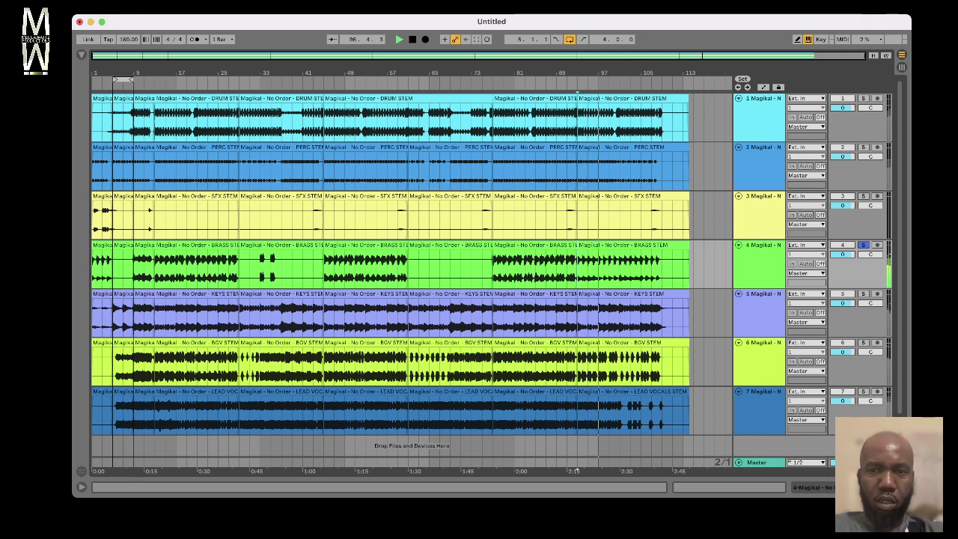
{"action": "left_click", "coordinate": [863, 245]}
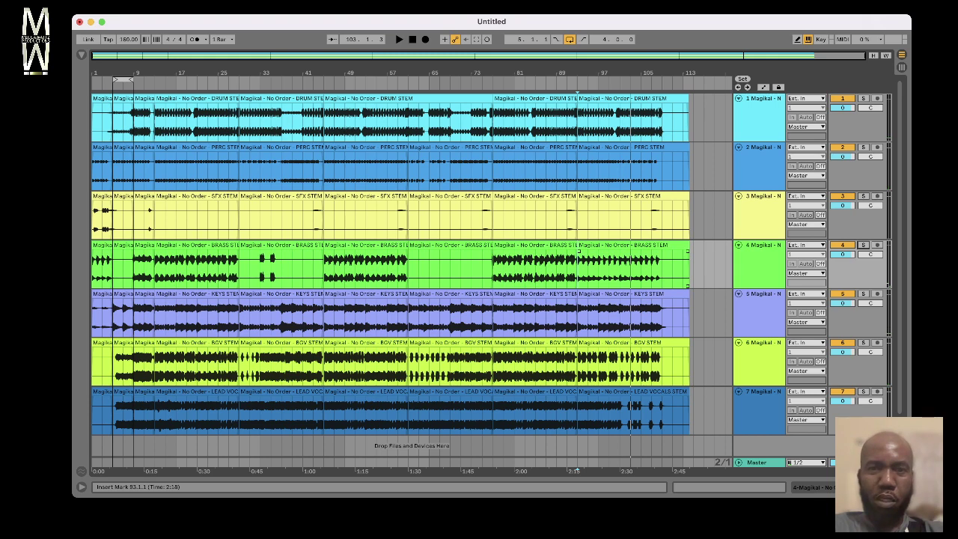
Step: Extend the bar 93 insert marker across all seven stem tracks, move it to bar 101, and split the clips there
{"action": "left_click", "coordinate": [578, 121]}
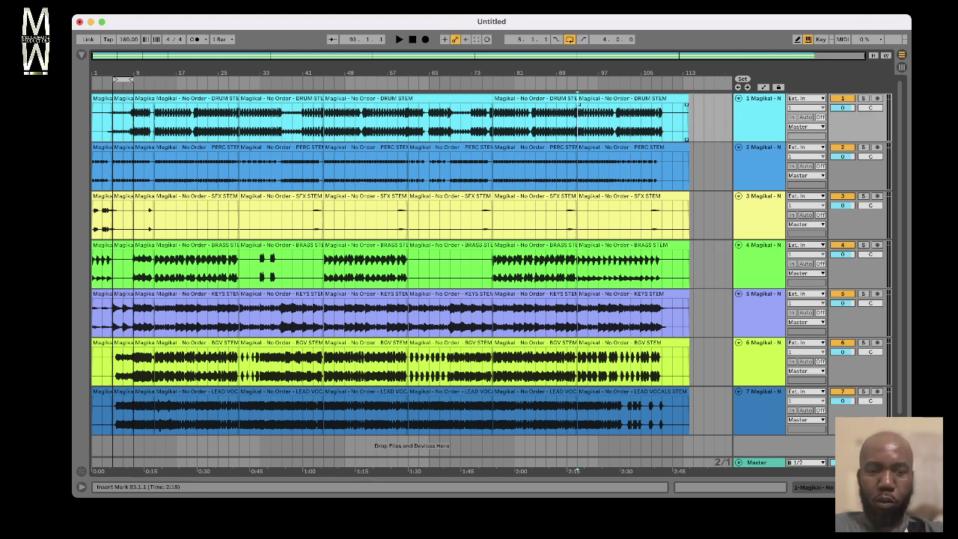
{"action": "key", "text": "shift+Down"}
{"action": "key", "text": "shift+Down"}
{"action": "key", "text": "shift+Down"}
{"action": "key", "text": "shift+Down"}
{"action": "key", "text": "shift+Down"}
{"action": "key", "text": "shift+Down"}
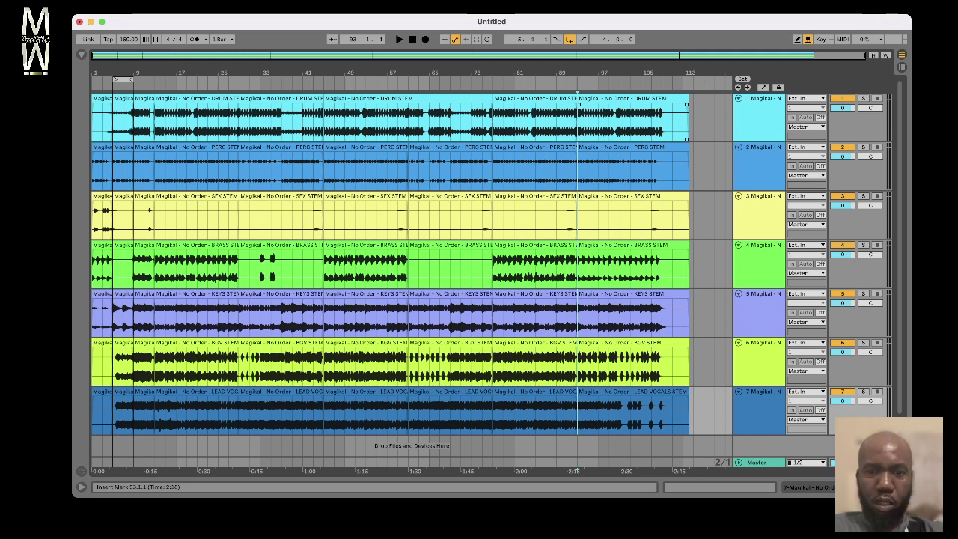
{"action": "key", "text": "Right"}
{"action": "key", "text": "Right"}
{"action": "key", "text": "Right"}
{"action": "key", "text": "Right"}
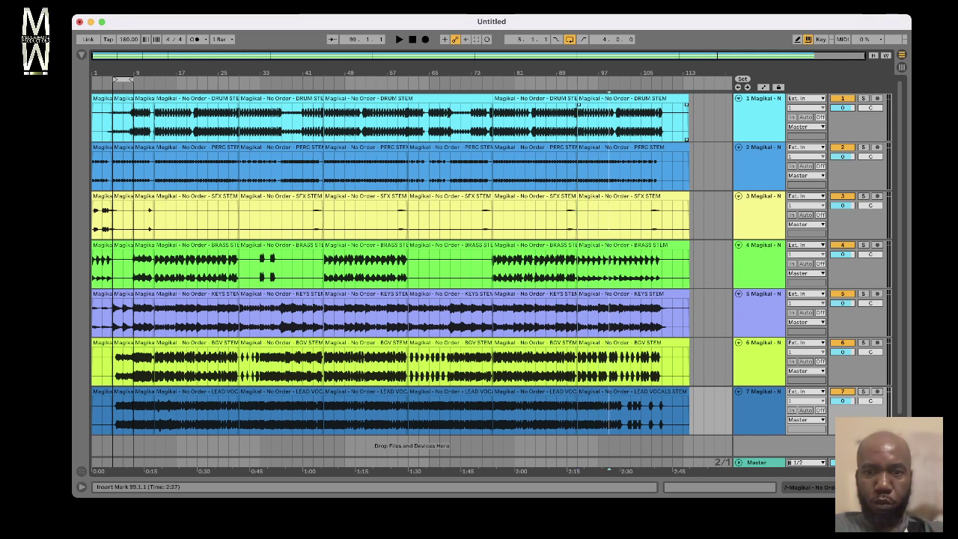
{"action": "key", "text": "super+e"}
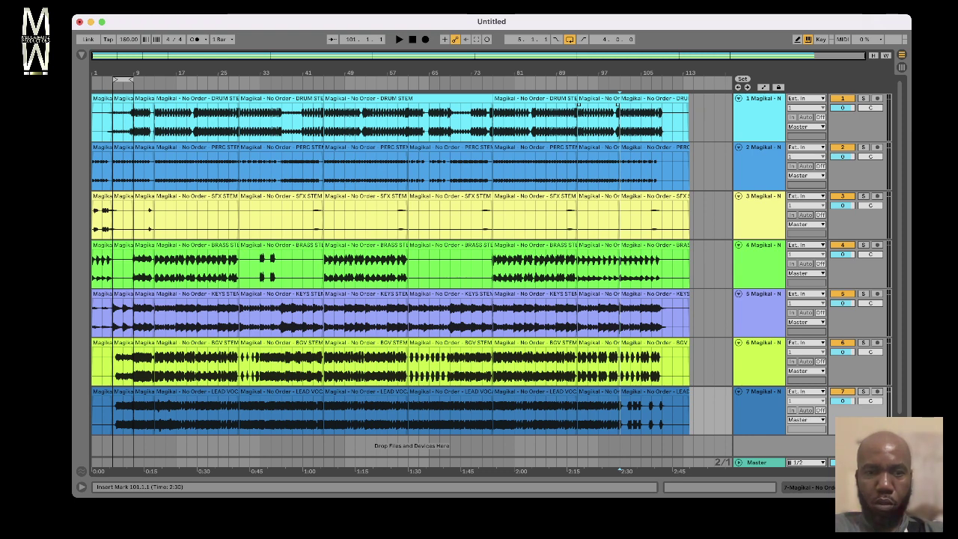
Step: Audition the stems from bar 101 and split all seven clips at bar 109
{"action": "key", "text": "space"}
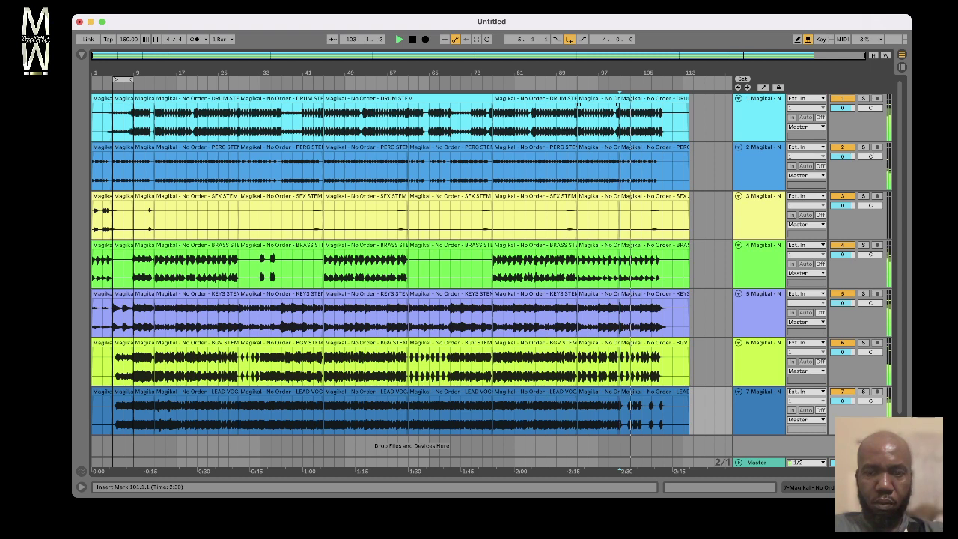
{"action": "key", "text": "Right"}
{"action": "key", "text": "Right"}
{"action": "key", "text": "Right"}
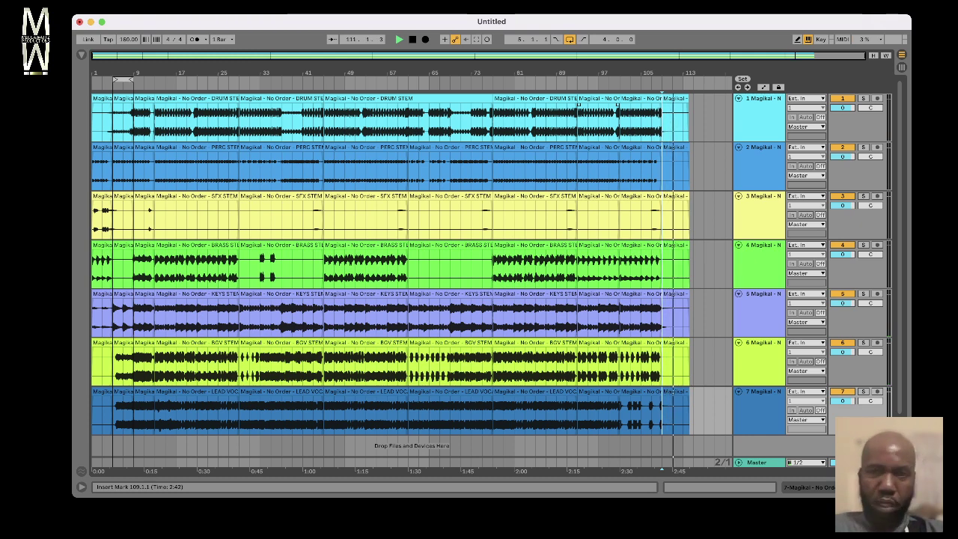
Step: Select the range from bar 109 to bar 115 on all seven tracks and delete the leftover clip ends
{"action": "key", "text": "shift+Right"}
{"action": "key", "text": "shift+Right"}
{"action": "key", "text": "shift+Right"}
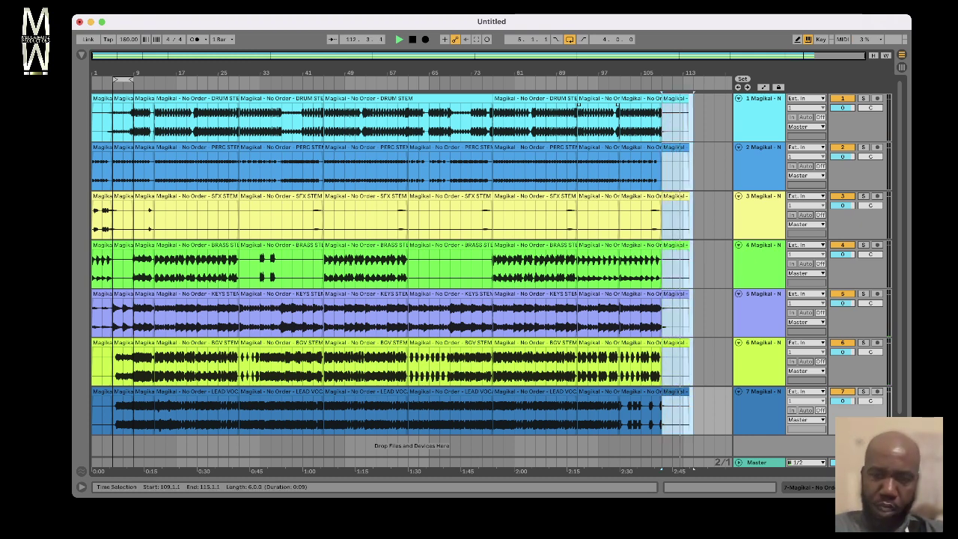
{"action": "key", "text": "Delete"}
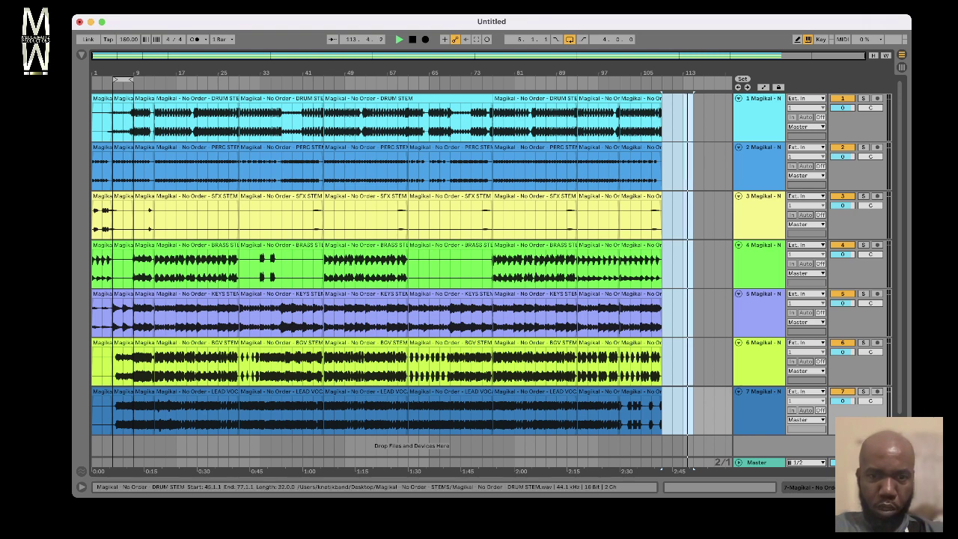
Step: Audition the stems from bar 37 and from bar 69 to check them as section boundaries
{"action": "scroll", "coordinate": [412, 266], "scroll_direction": "down", "scroll_amount": 1}
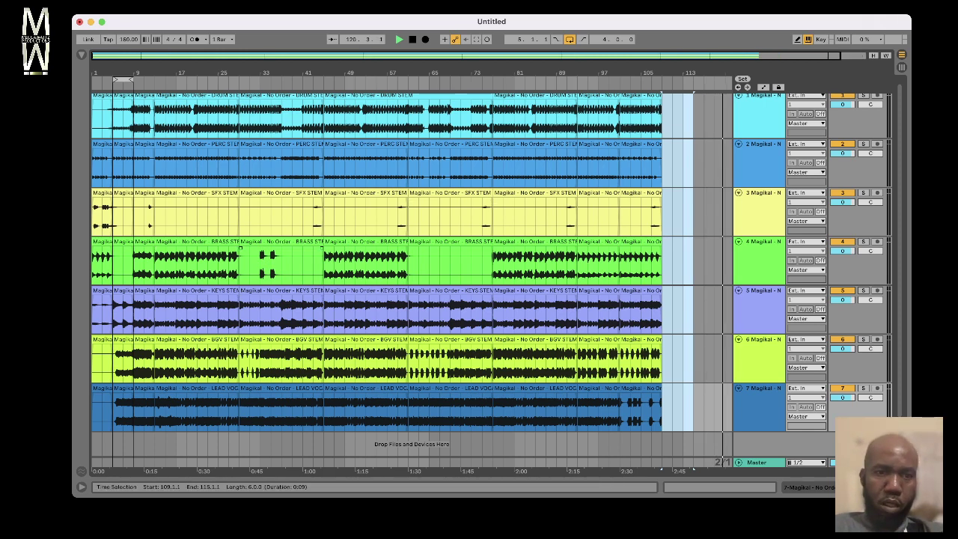
{"action": "left_click", "coordinate": [281, 261]}
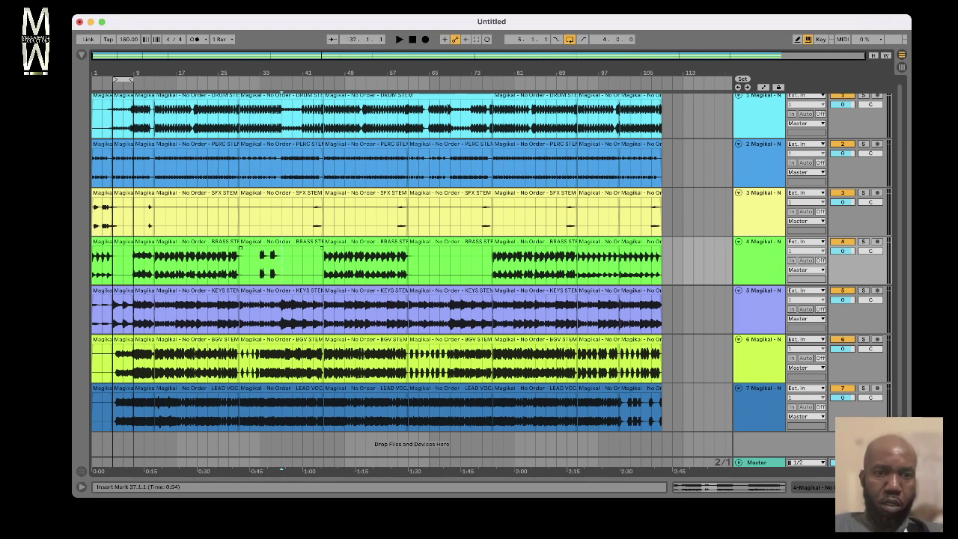
{"action": "key", "text": "space"}
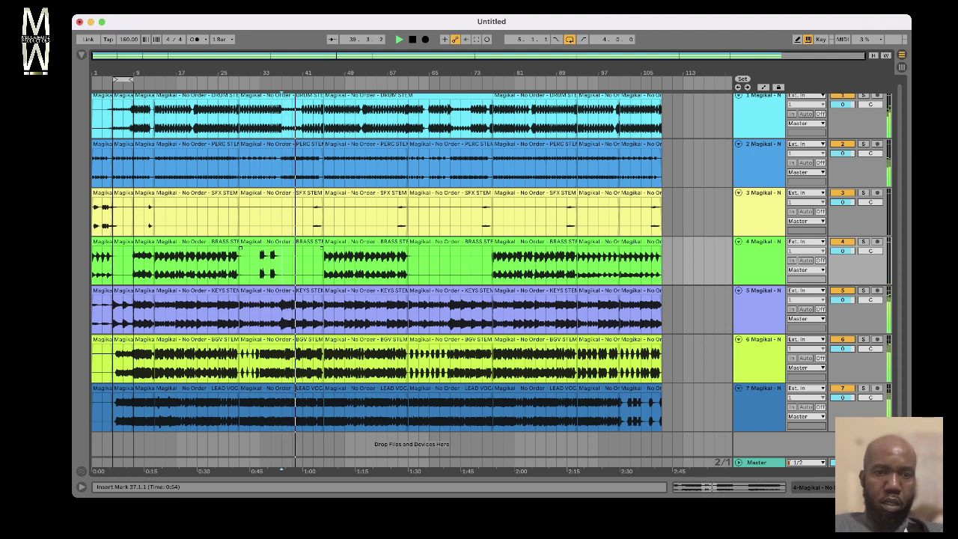
{"action": "key", "text": "space"}
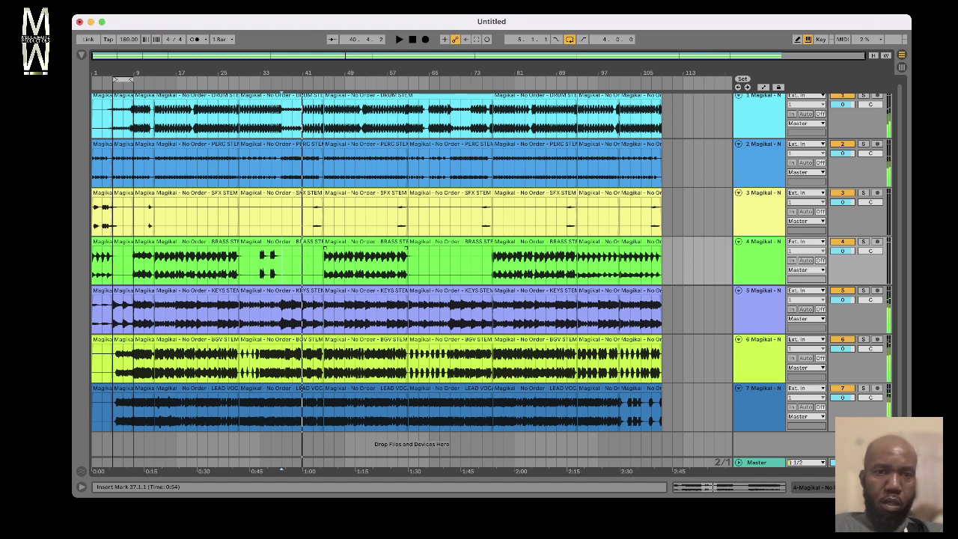
{"action": "left_click", "coordinate": [451, 262]}
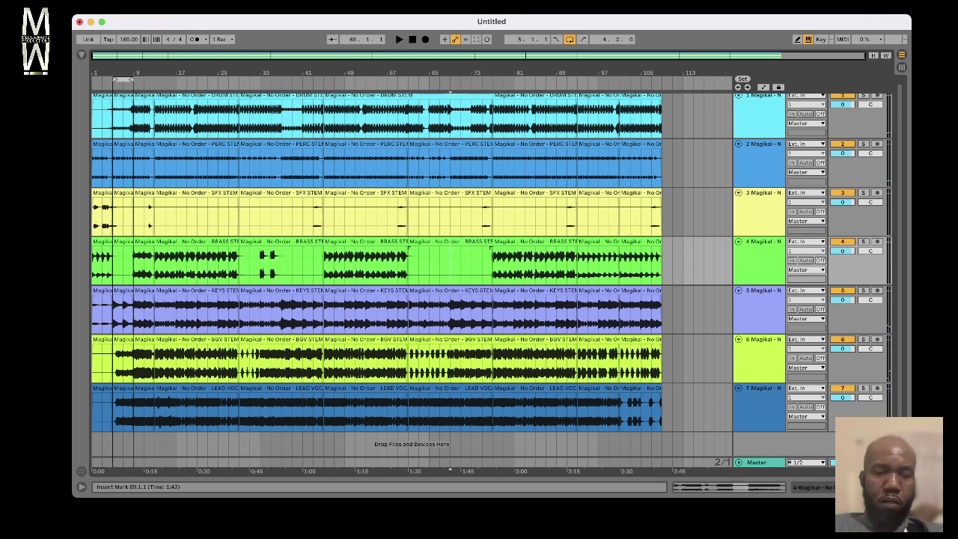
{"action": "key", "text": "space"}
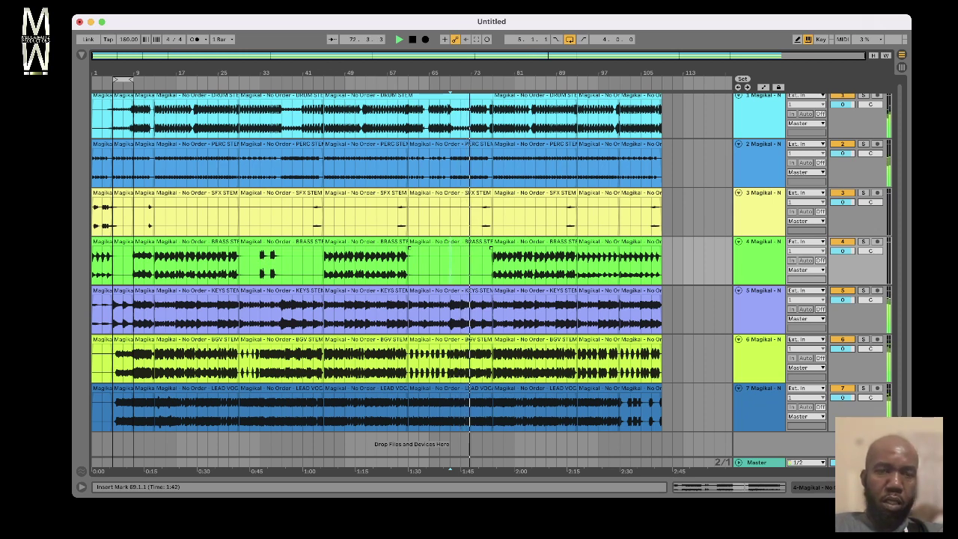
{"action": "key", "text": "space"}
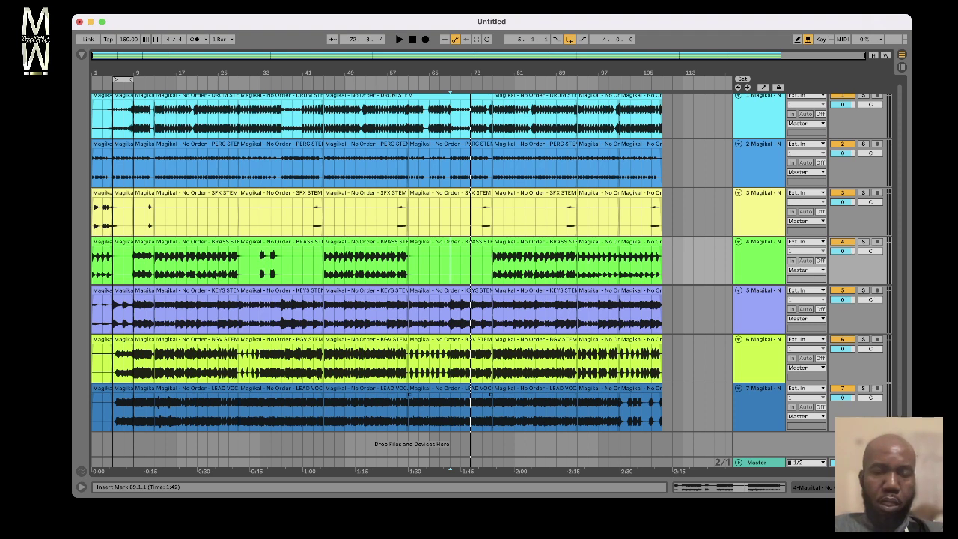
Step: Place the insert marker at bar 69 across all seven stem tracks and split the clips there
{"action": "left_click", "coordinate": [450, 412]}
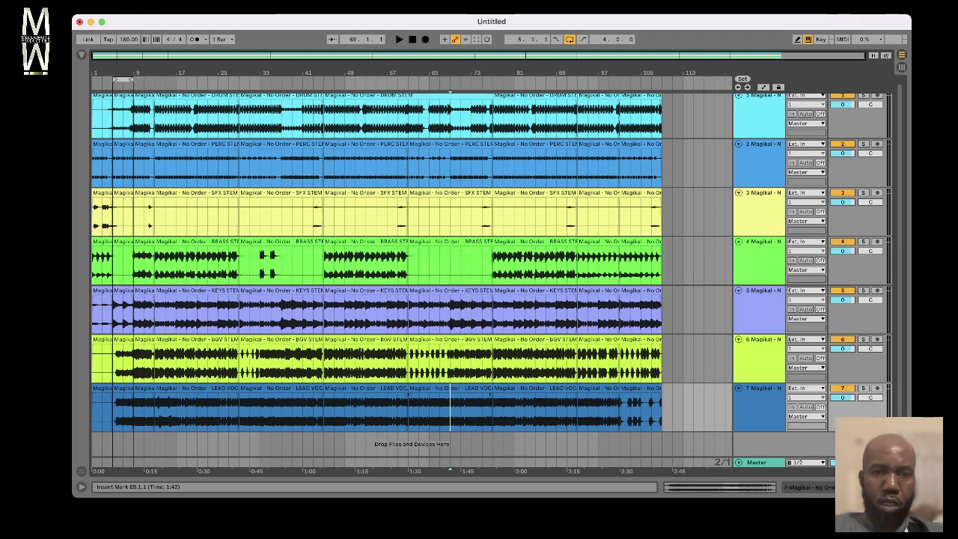
{"action": "key", "text": "Left"}
{"action": "key", "text": "Left"}
{"action": "key", "text": "Left"}
{"action": "key", "text": "Left"}
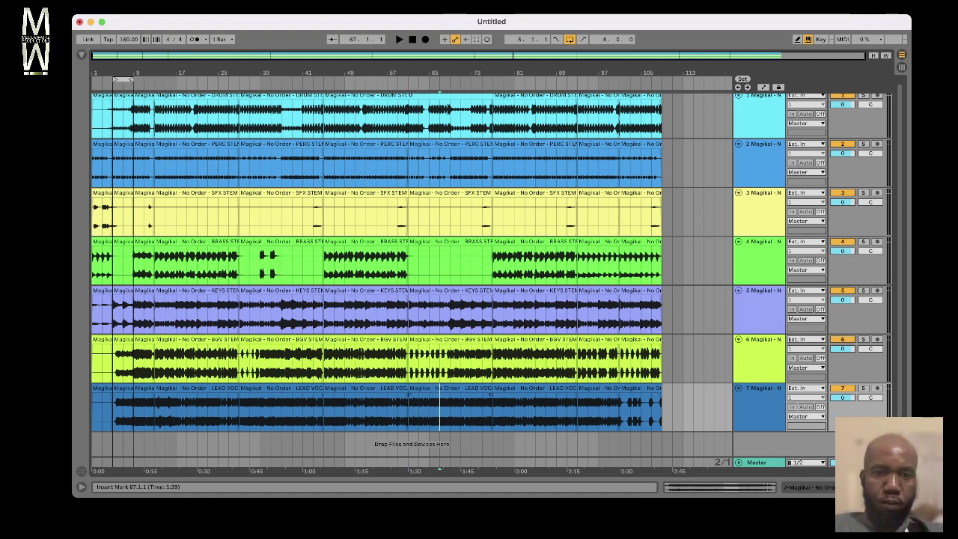
{"action": "scroll", "coordinate": [374, 262], "scroll_direction": "down", "scroll_amount": 2}
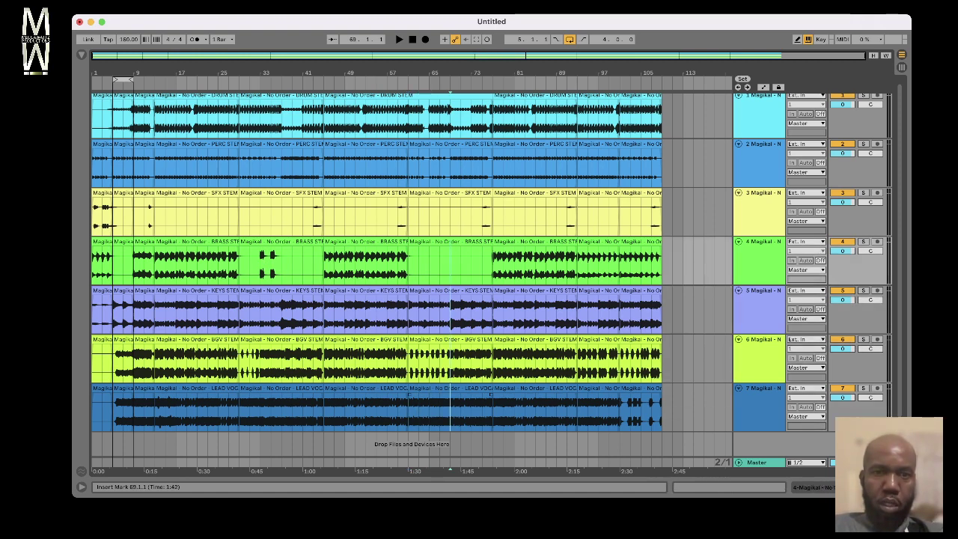
{"action": "scroll", "coordinate": [374, 262], "scroll_direction": "up", "scroll_amount": 3}
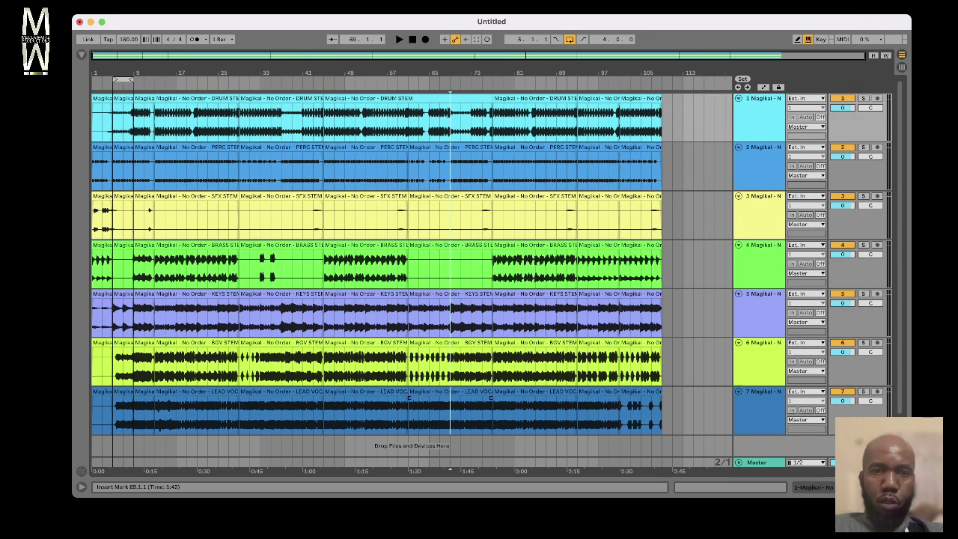
{"action": "key", "text": "super+e"}
Step: Move the insert marker back to bar 37, split all seven stem clips there, and audition the new section
{"action": "key", "text": "Left"}
{"action": "key", "text": "Left"}
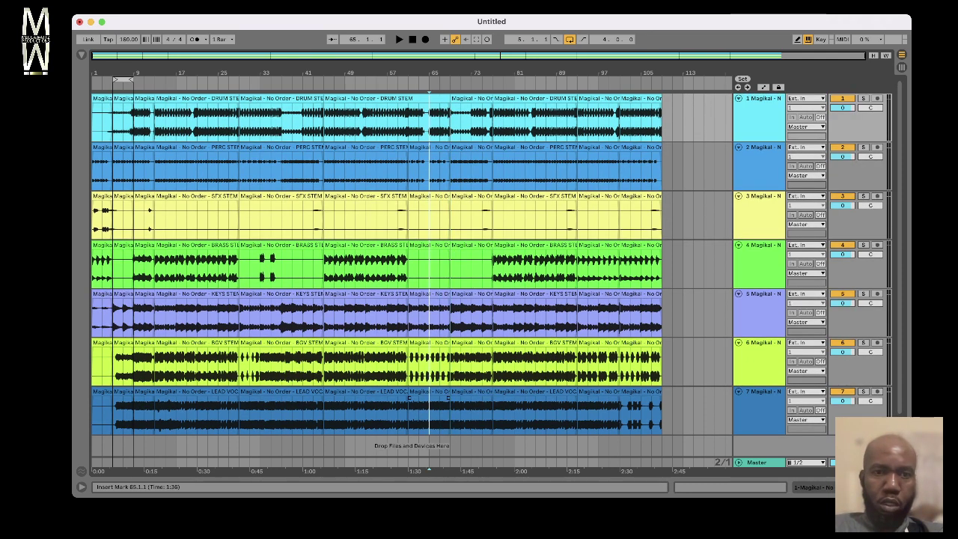
{"action": "key", "text": "Left"}
{"action": "key", "text": "Left"}
{"action": "key", "text": "Left"}
{"action": "key", "text": "Left"}
{"action": "key", "text": "Left"}
{"action": "key", "text": "Left"}
{"action": "key", "text": "Left"}
{"action": "key", "text": "Left"}
{"action": "key", "text": "Left"}
{"action": "key", "text": "Left"}
{"action": "key", "text": "Left"}
{"action": "key", "text": "Left"}
{"action": "key", "text": "Left"}
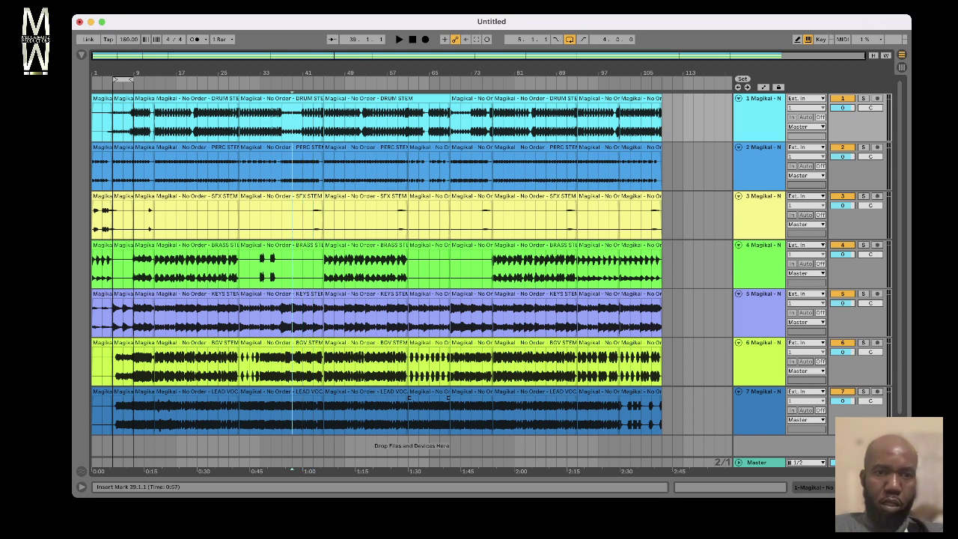
{"action": "key", "text": "Left"}
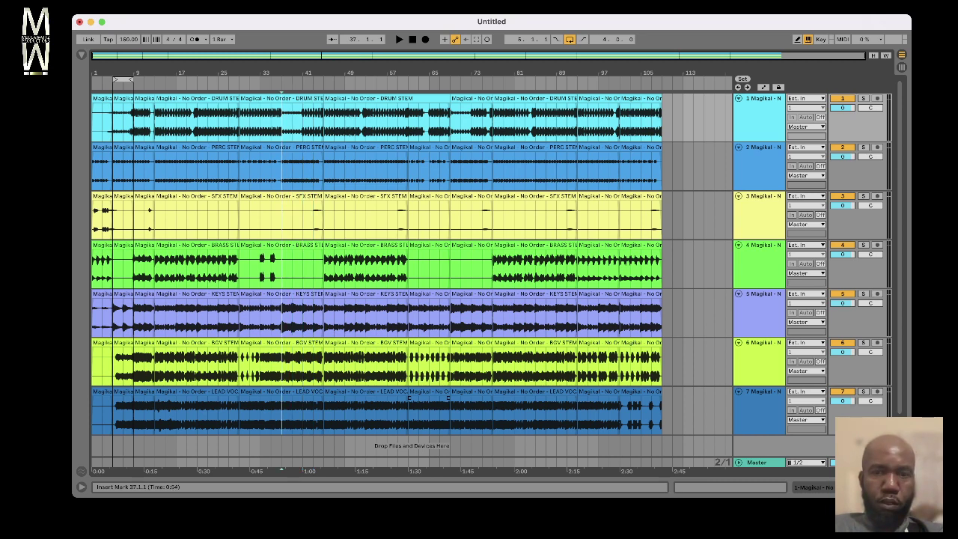
{"action": "key", "text": "super+e"}
{"action": "key", "text": "space"}
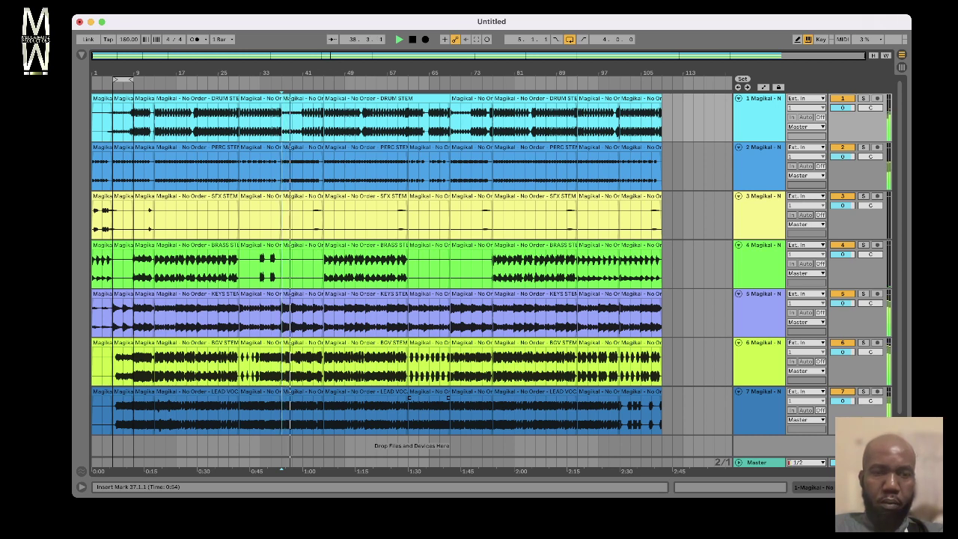
{"action": "key", "text": "space"}
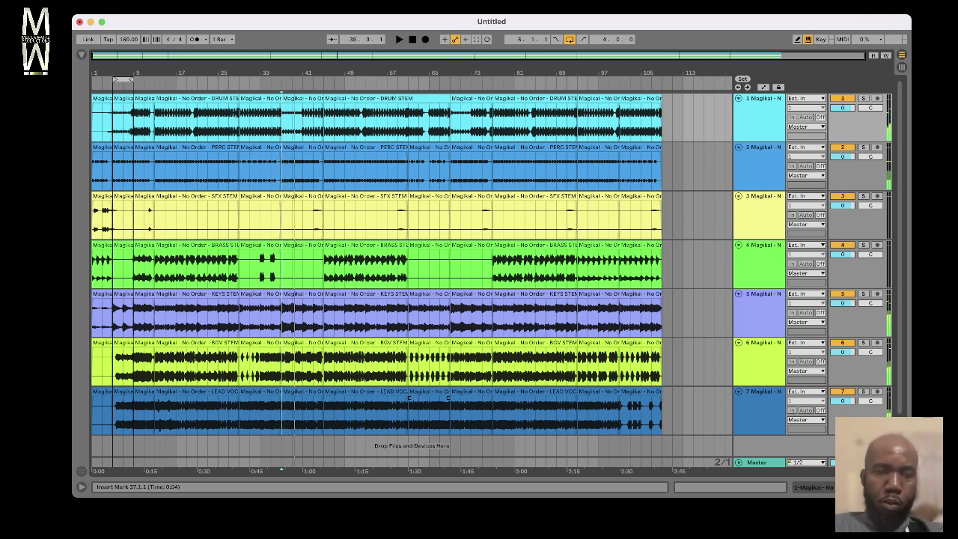
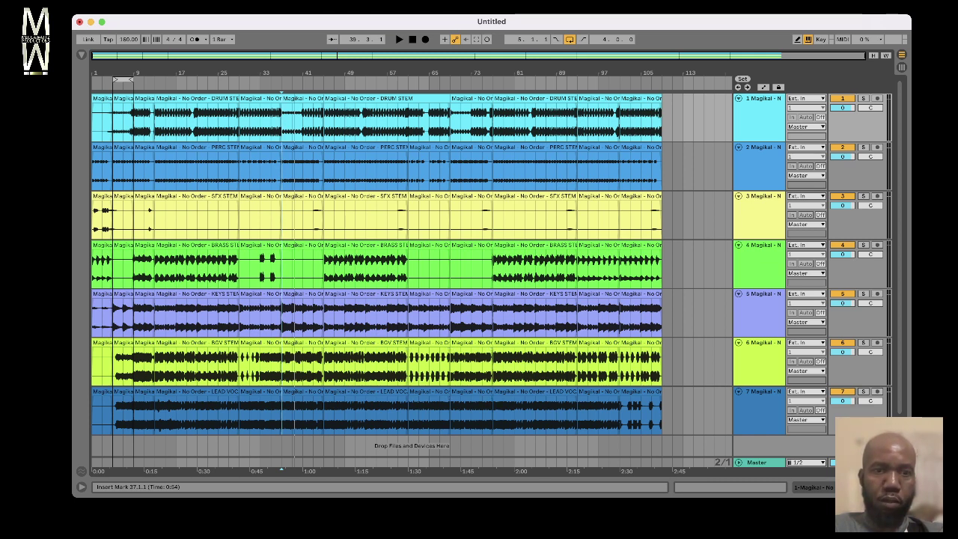
{"action": "scroll", "coordinate": [374, 262], "scroll_direction": "down", "scroll_amount": 1}
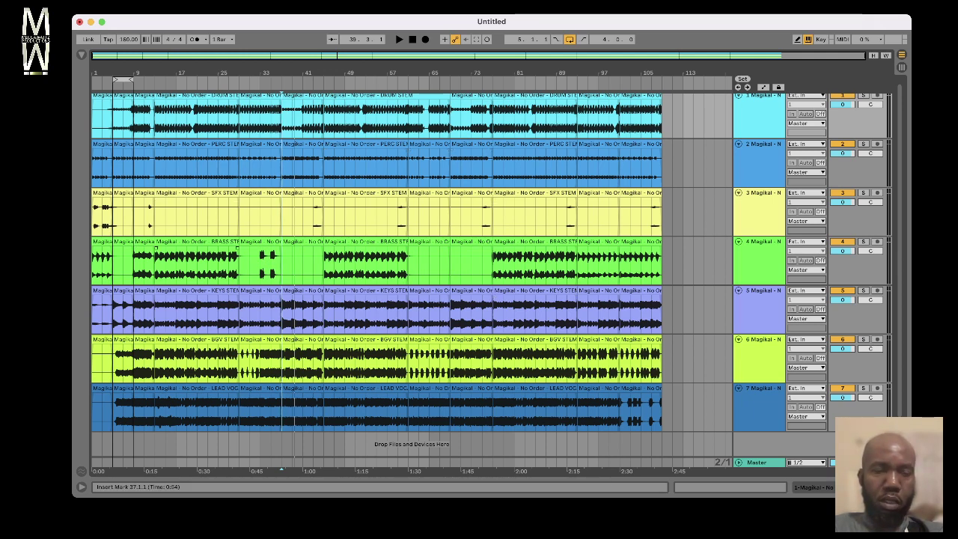
Step: Audition the stems from bar 13 to check where the section should be divided
{"action": "left_click", "coordinate": [156, 255]}
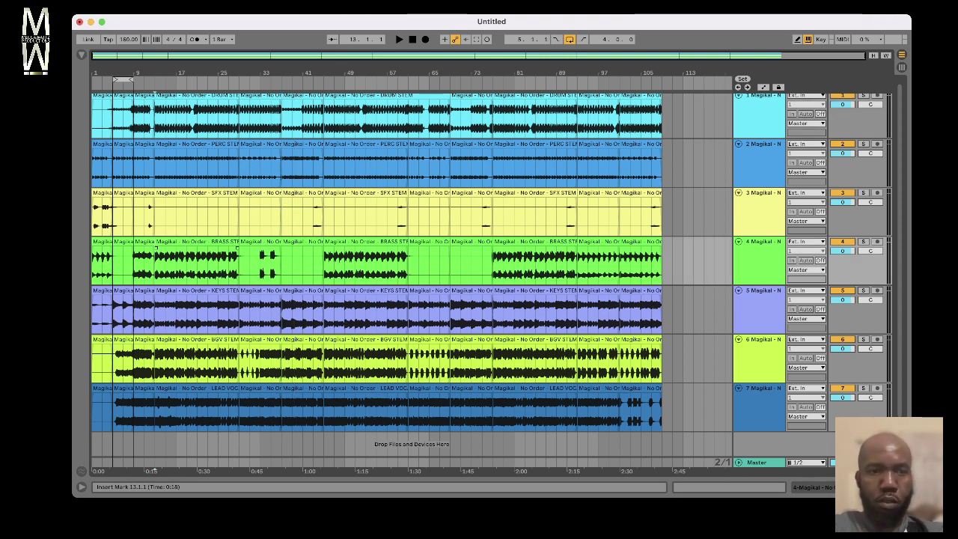
{"action": "key", "text": "space"}
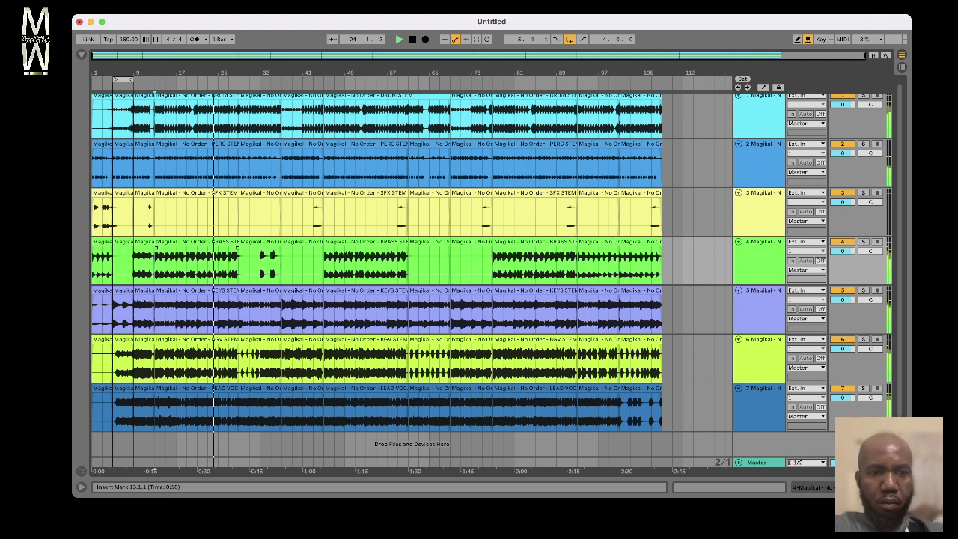
{"action": "key", "text": "space"}
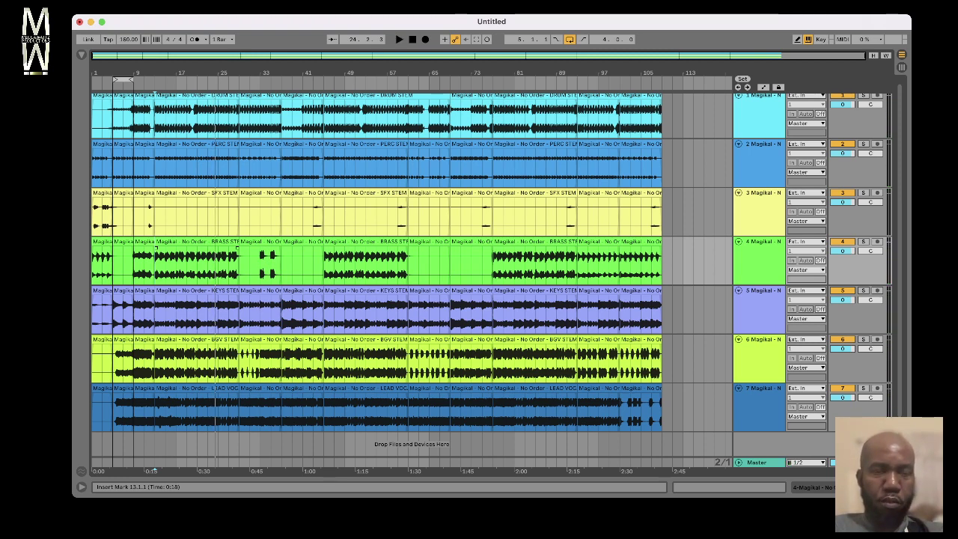
Step: Place the insert marker at bar 21 and split the clips there on all seven stem tracks
{"action": "left_click", "coordinate": [149, 258]}
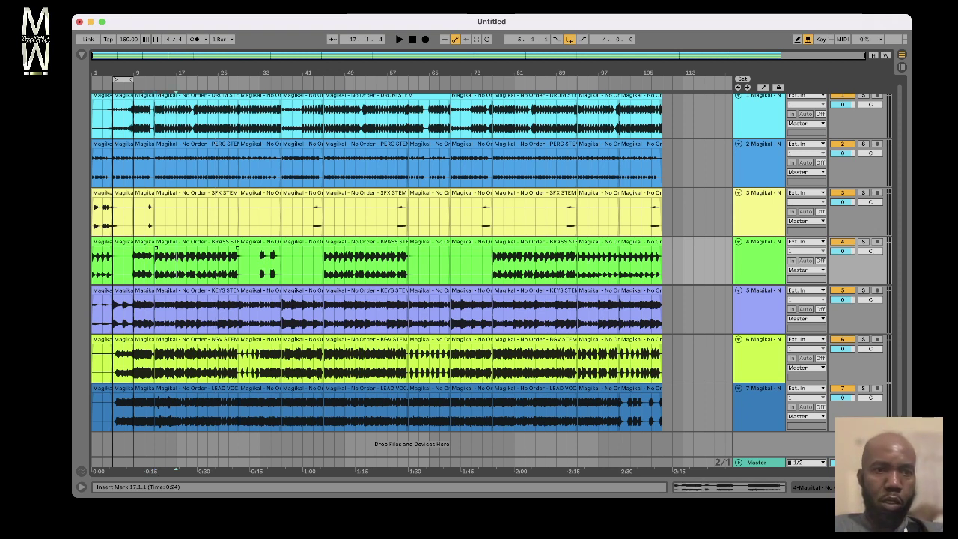
{"action": "key", "text": "Up"}
{"action": "key", "text": "Up"}
{"action": "key", "text": "Up"}
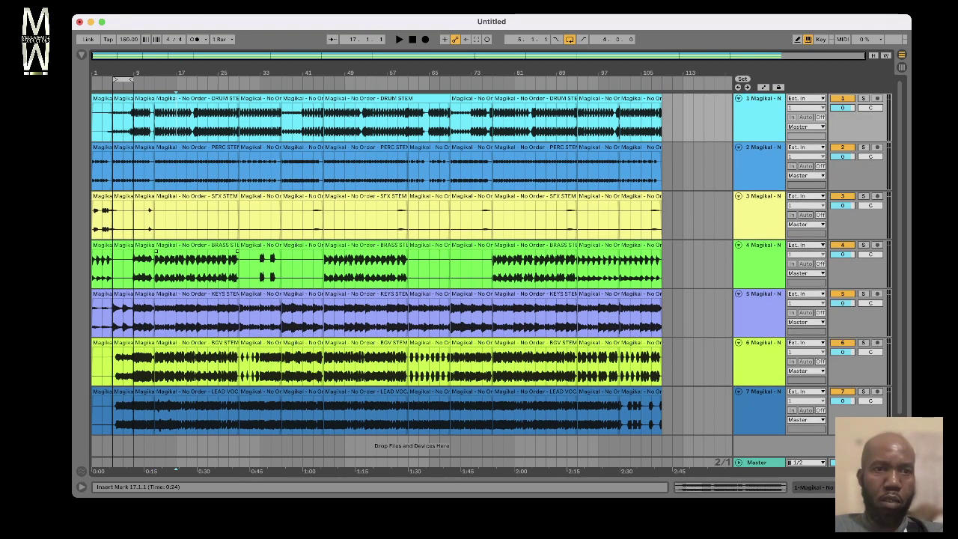
{"action": "key", "text": "Right"}
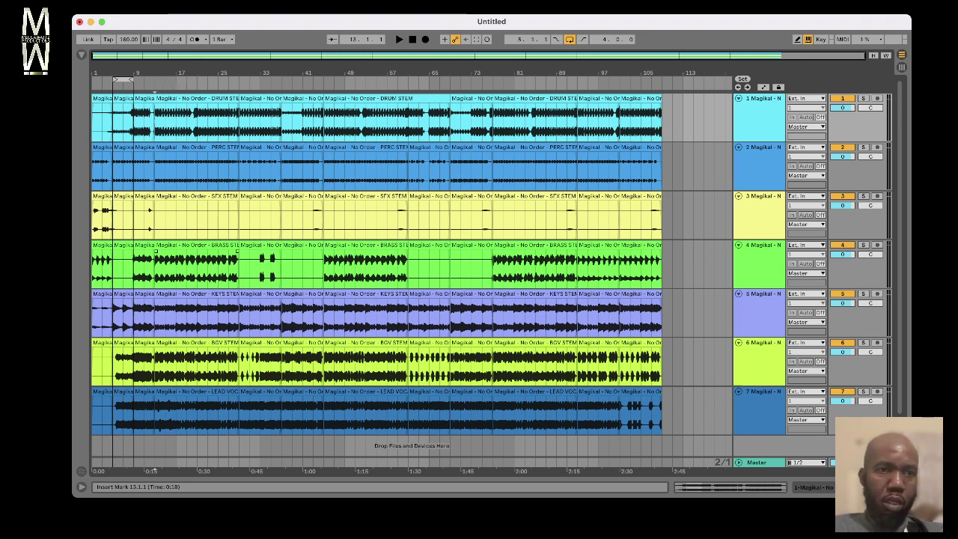
{"action": "key", "text": "Right"}
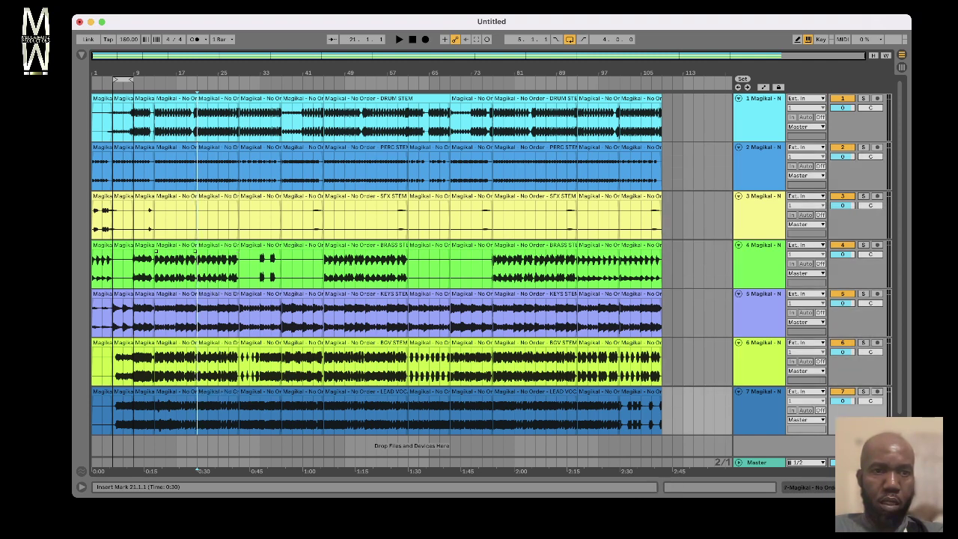
Step: Move the insert marker on to bar 53 and split all seven stem clips there
{"action": "key", "text": "Right"}
{"action": "key", "text": "Right"}
{"action": "key", "text": "Right"}
{"action": "key", "text": "Right"}
{"action": "key", "text": "Right"}
{"action": "key", "text": "Right"}
{"action": "key", "text": "Right"}
{"action": "key", "text": "Right"}
{"action": "key", "text": "Right"}
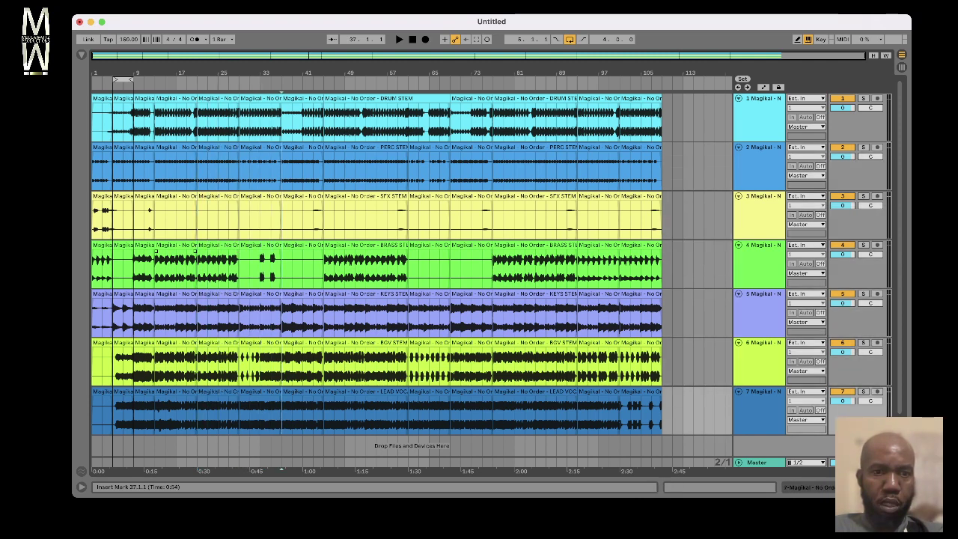
{"action": "key", "text": "Right"}
{"action": "key", "text": "Right"}
{"action": "key", "text": "Right"}
{"action": "key", "text": "Right"}
{"action": "key", "text": "Right"}
{"action": "key", "text": "Right"}
{"action": "key", "text": "Right"}
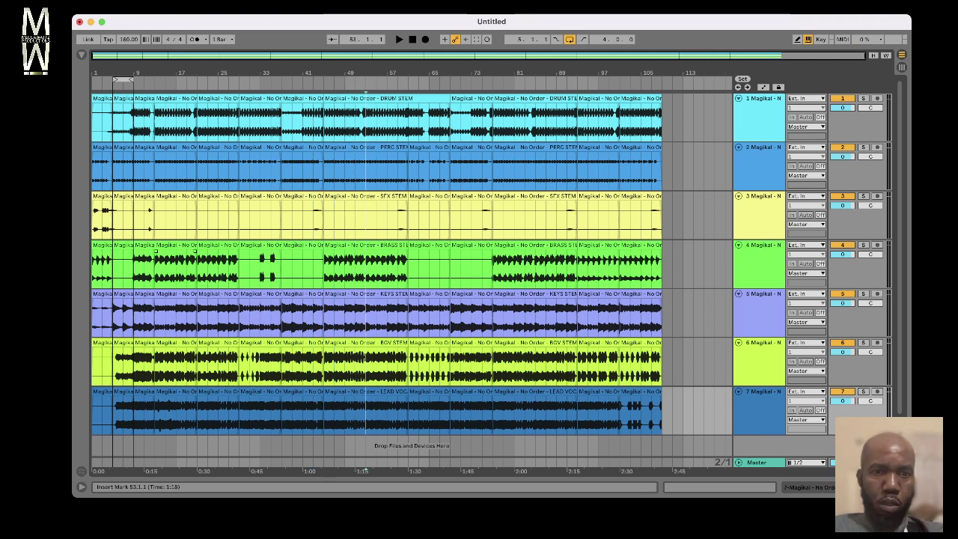
{"action": "key", "text": "super+e"}
{"action": "key", "text": "Left"}
{"action": "key", "text": "Left"}
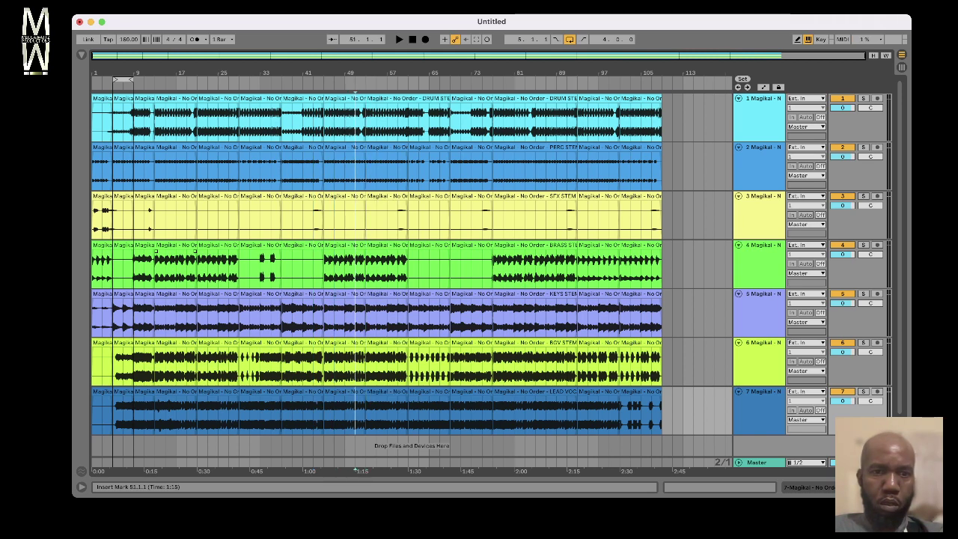
{"action": "key", "text": "super+e"}
Step: Move the insert marker to bar 85 and split all seven stem clips at that point
{"action": "key", "text": "Right"}
{"action": "key", "text": "Right"}
{"action": "key", "text": "Right"}
{"action": "key", "text": "Right"}
{"action": "key", "text": "Right"}
{"action": "key", "text": "Right"}
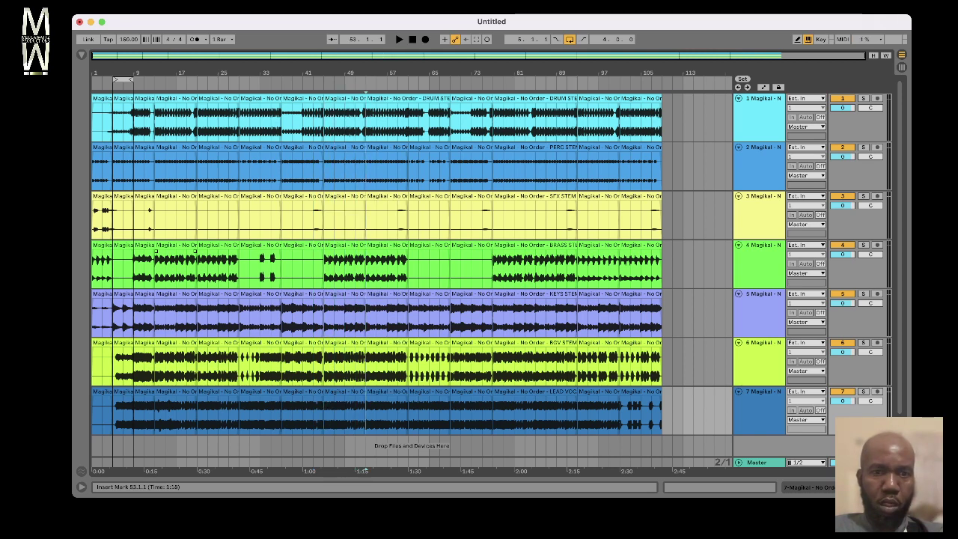
{"action": "key", "text": "Right"}
{"action": "key", "text": "Right"}
{"action": "key", "text": "Right"}
{"action": "key", "text": "Right"}
{"action": "key", "text": "Right"}
{"action": "key", "text": "Right"}
{"action": "key", "text": "Right"}
{"action": "key", "text": "Right"}
{"action": "key", "text": "Right"}
{"action": "key", "text": "Right"}
{"action": "key", "text": "Right"}
{"action": "key", "text": "Right"}
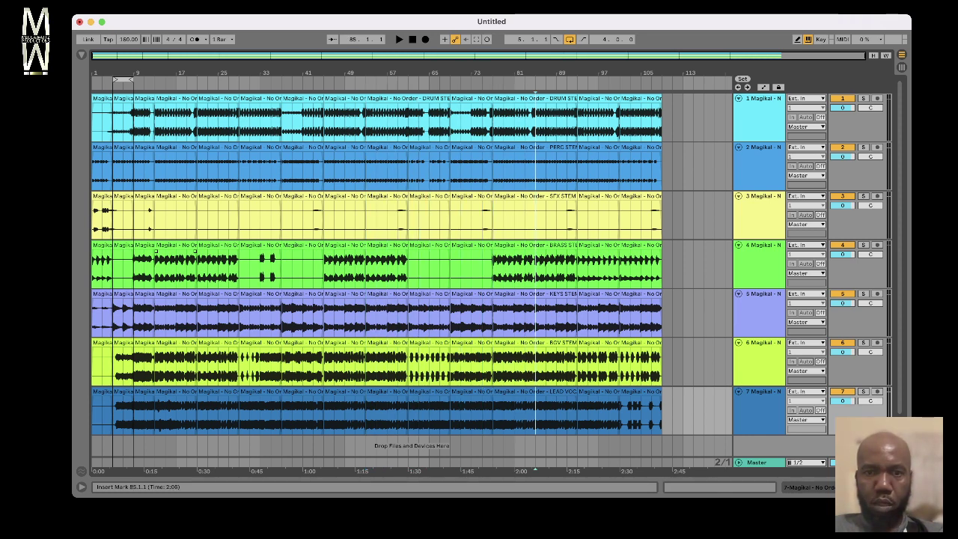
{"action": "key", "text": "Left"}
{"action": "key", "text": "Left"}
{"action": "key", "text": "Left"}
{"action": "key", "text": "Left"}
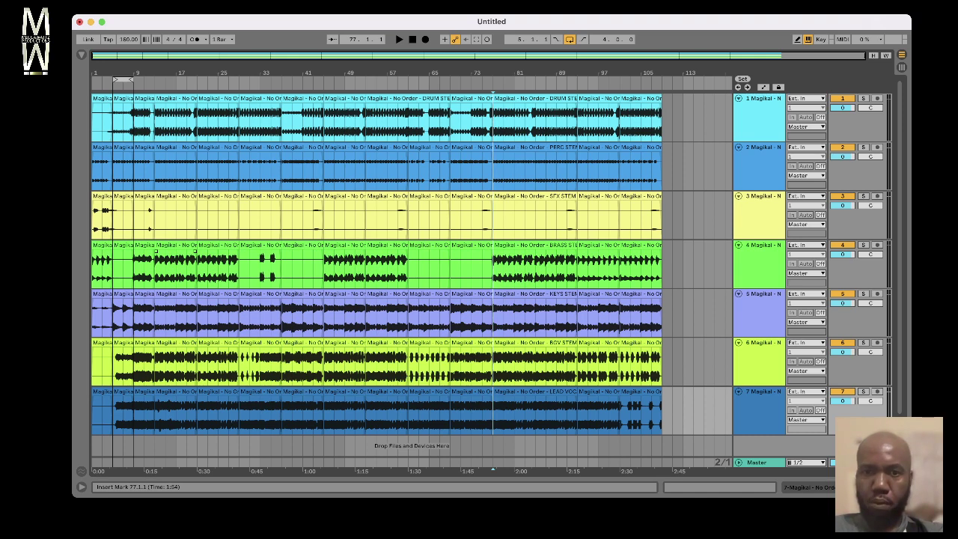
{"action": "key", "text": "Right"}
{"action": "key", "text": "Right"}
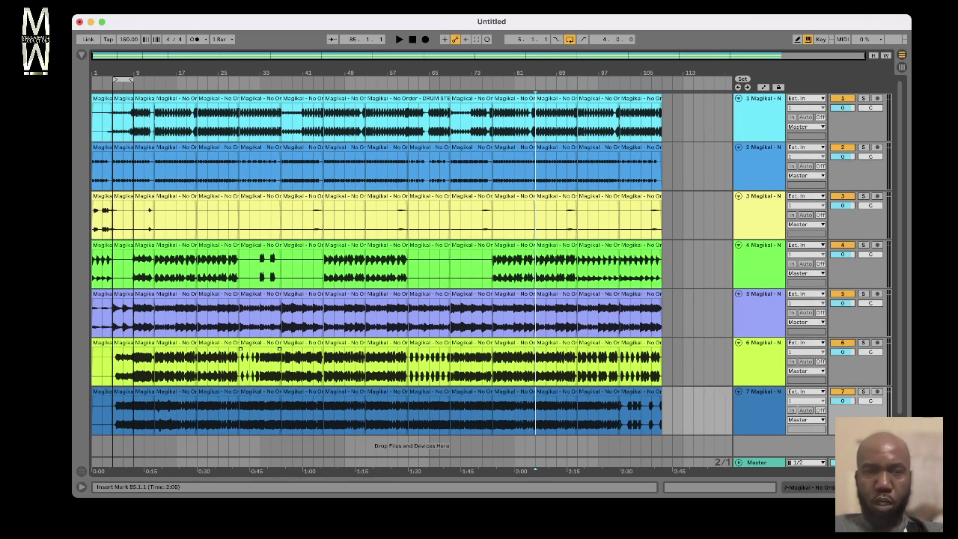
Step: Select all the split clips on the seven stem tracks, try to move them along the timeline, and undo the attempt
{"action": "scroll", "coordinate": [411, 262], "scroll_direction": "down", "scroll_amount": 1}
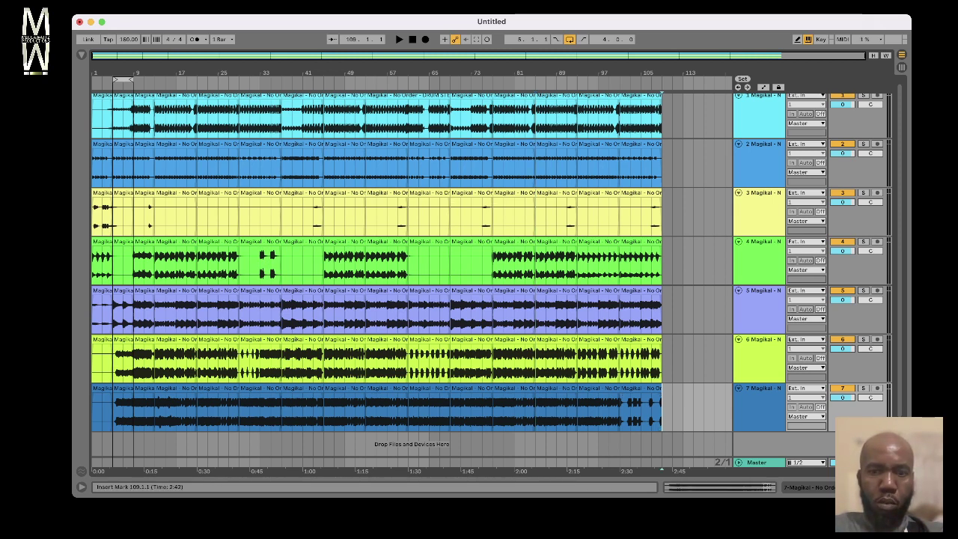
{"action": "key", "text": "super+a"}
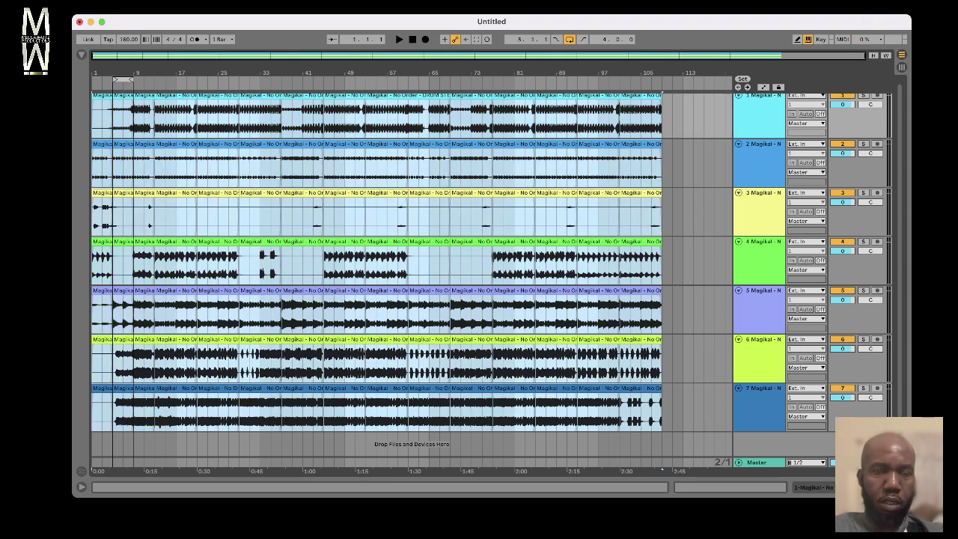
{"action": "left_click", "coordinate": [471, 213]}
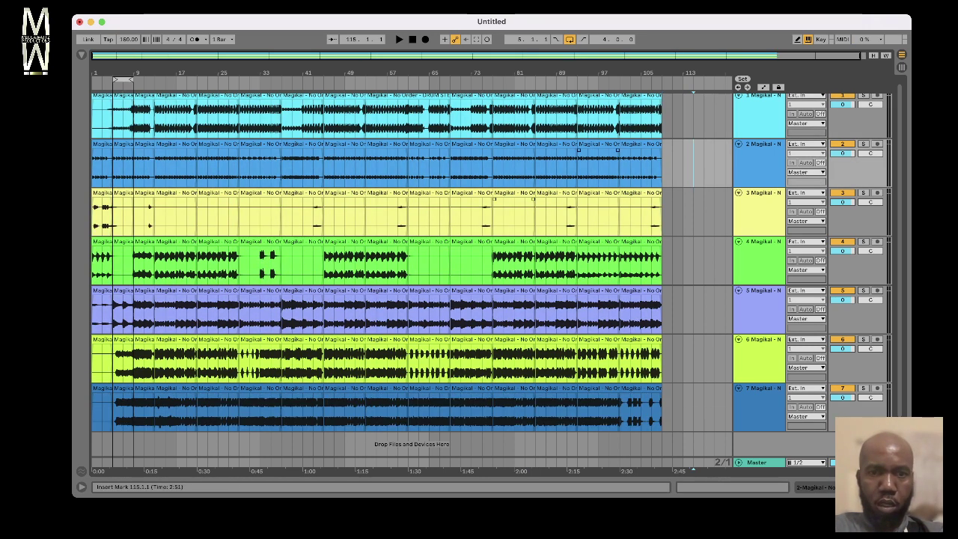
{"action": "key", "text": "super+a"}
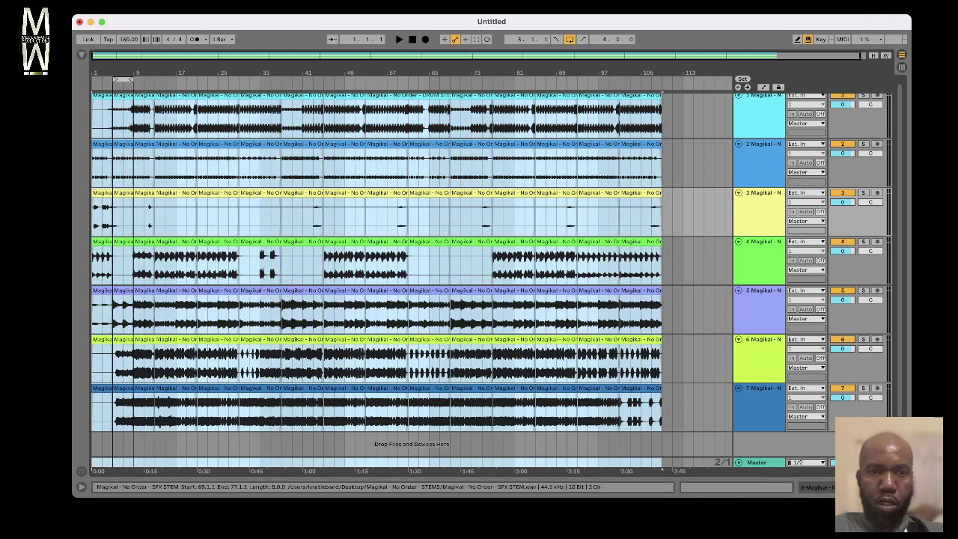
{"action": "scroll", "coordinate": [411, 262], "scroll_direction": "up", "scroll_amount": 1}
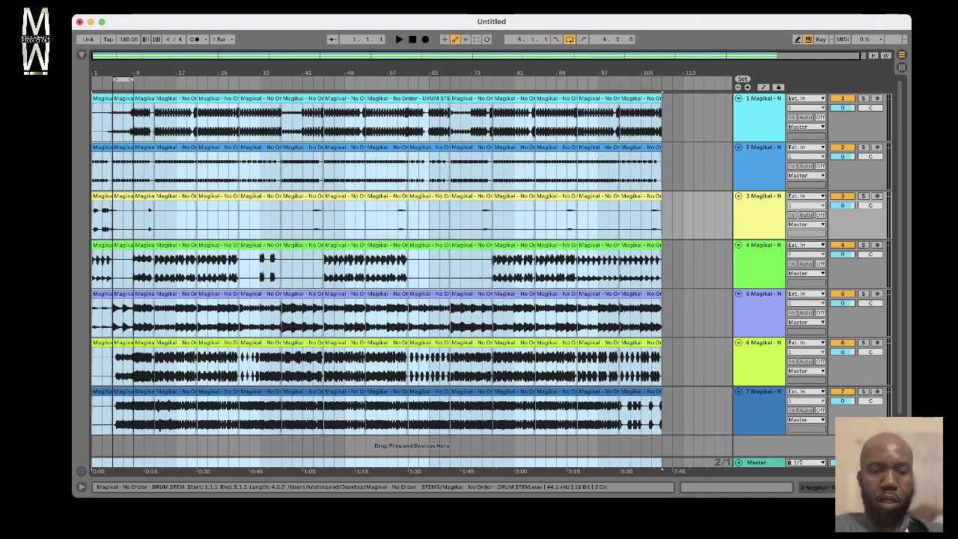
{"action": "left_click_drag", "start_coordinate": [102, 99], "coordinate": [610, 99]}
{"action": "key", "text": "super+z"}
{"action": "scroll", "coordinate": [411, 262], "scroll_direction": "right", "scroll_amount": 1}
{"action": "left_click_drag", "start_coordinate": [700, 99], "coordinate": [819, 99]}
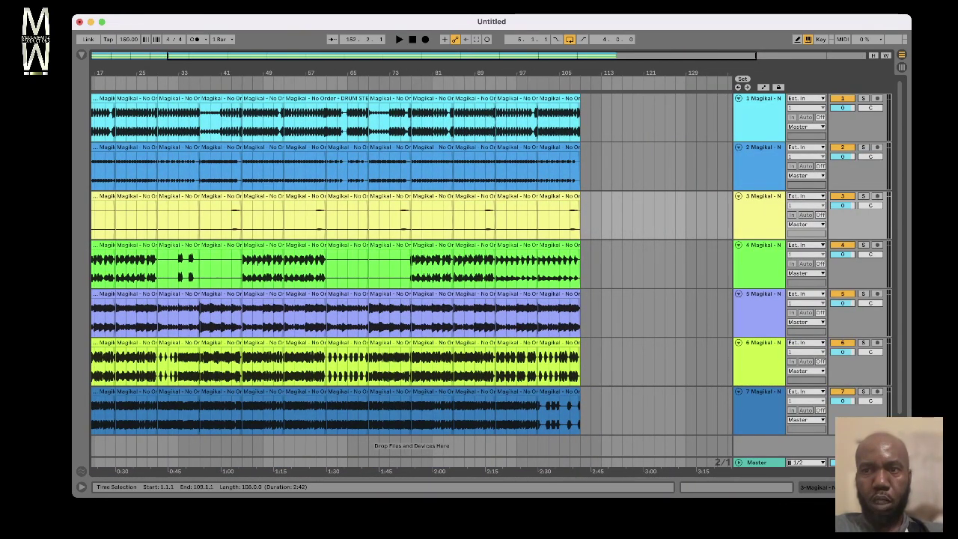
Step: View the seven tracks' clip slots in Session View and return to the start of the arrangement
{"action": "key", "text": "Tab"}
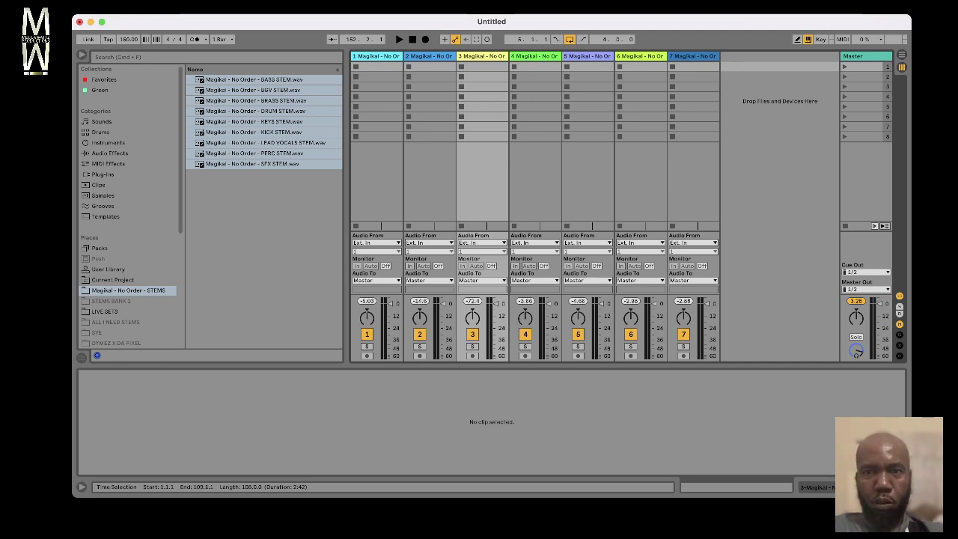
{"action": "left_click_drag", "start_coordinate": [898, 87], "coordinate": [352, 87]}
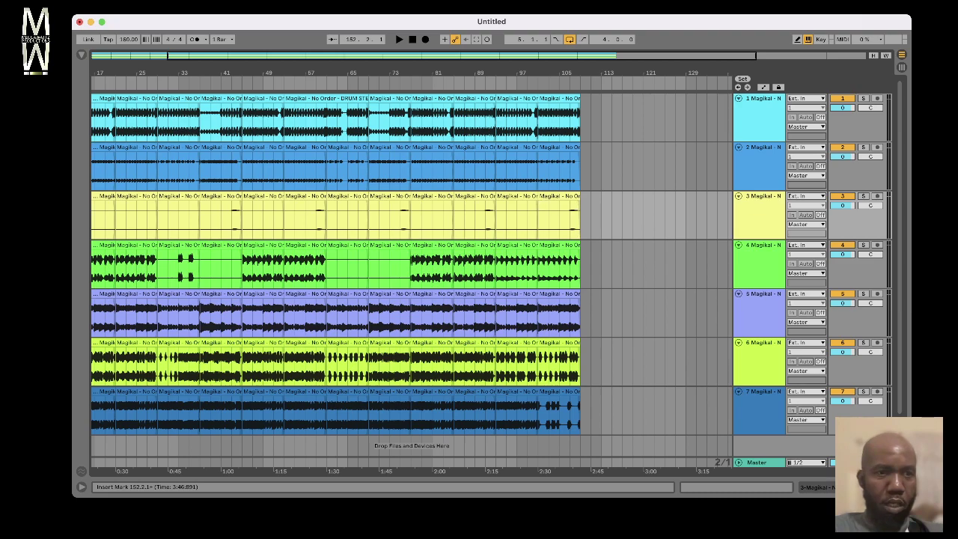
{"action": "left_click_drag", "start_coordinate": [537, 82], "coordinate": [137, 79]}
{"action": "scroll", "coordinate": [412, 262], "scroll_direction": "left", "scroll_amount": 3}
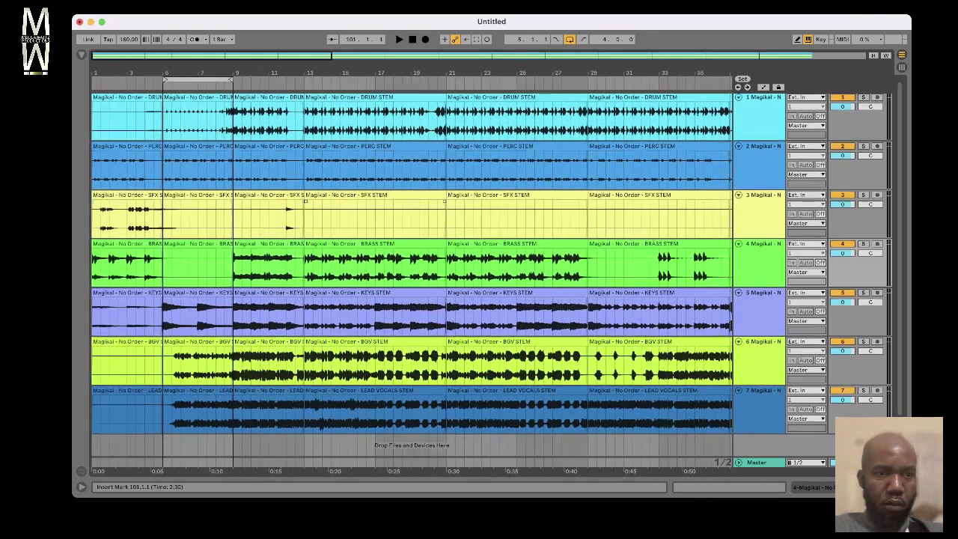
Step: Select the keys clip between bars 13 and 21 and place the insert marker at its midpoint, bar 17
{"action": "left_click", "coordinate": [374, 292]}
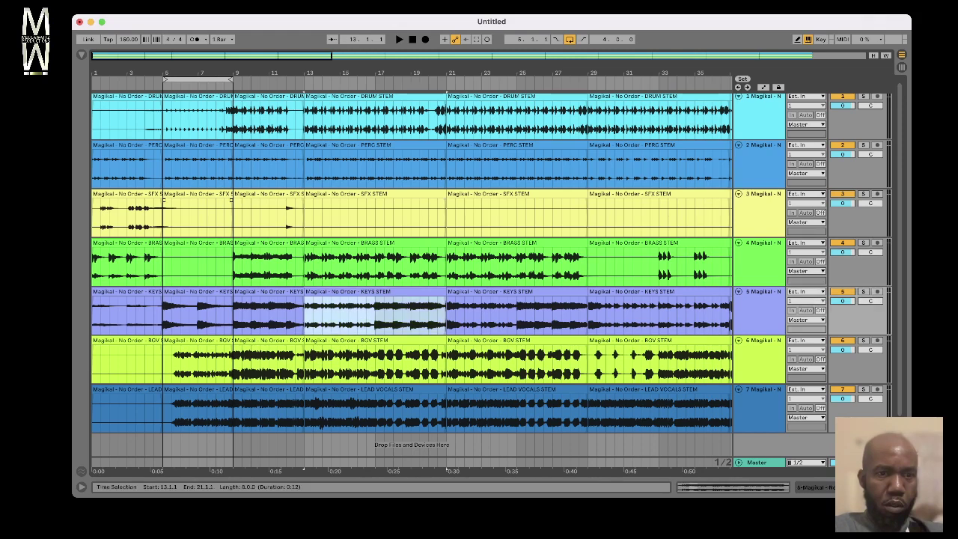
{"action": "left_click", "coordinate": [376, 307]}
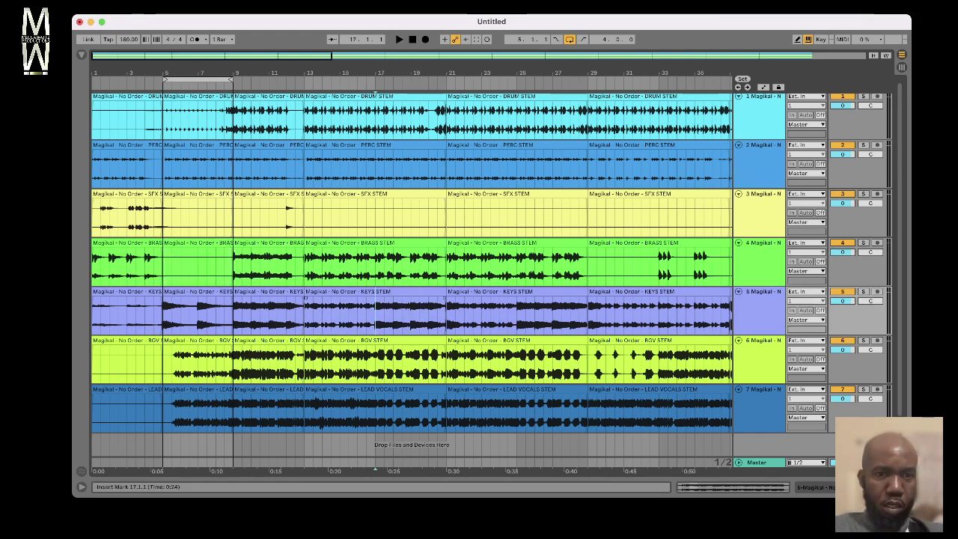
{"action": "scroll", "coordinate": [376, 307], "scroll_direction": "up", "scroll_amount": 1}
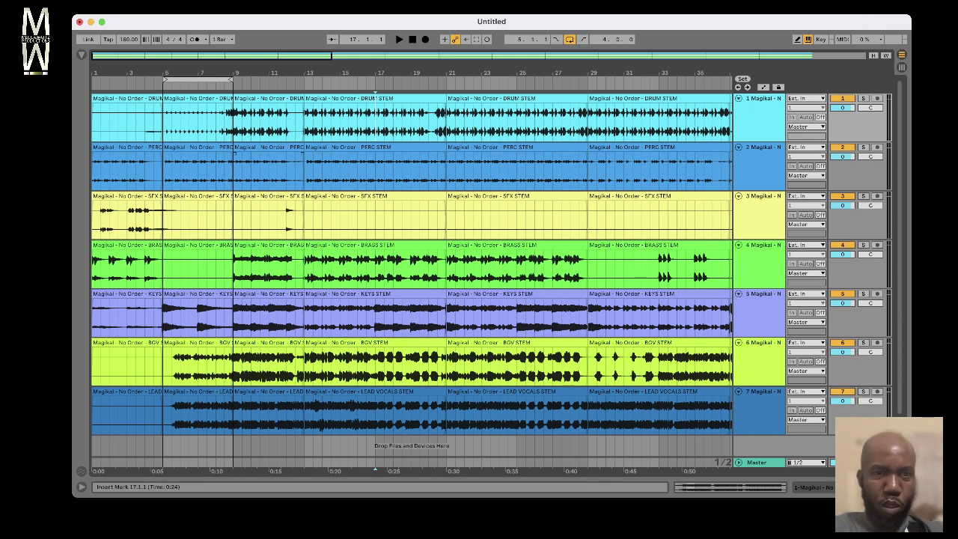
Step: Audition the stems from bar 9 and from bar 13 to check the section boundaries
{"action": "left_click", "coordinate": [233, 118]}
{"action": "key", "text": "space"}
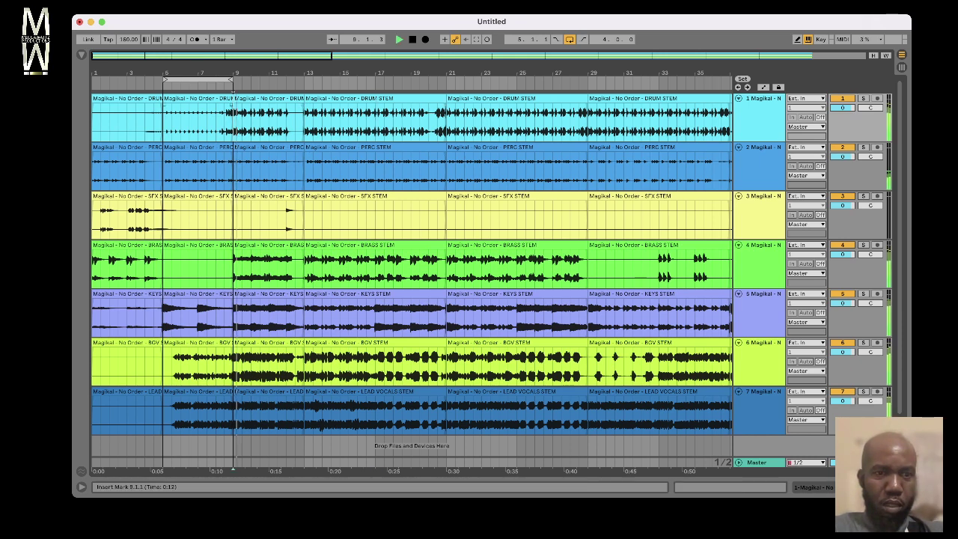
{"action": "key", "text": "space"}
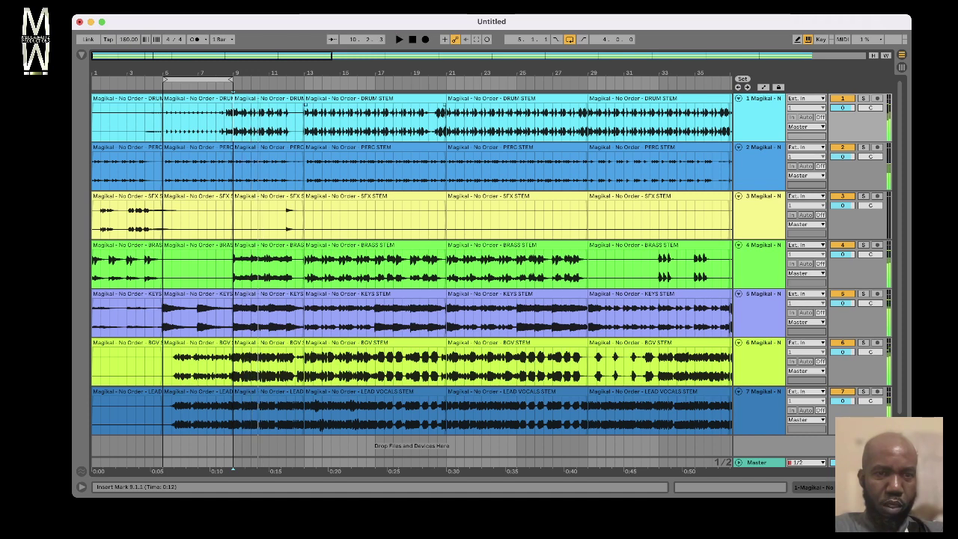
{"action": "key", "text": "space"}
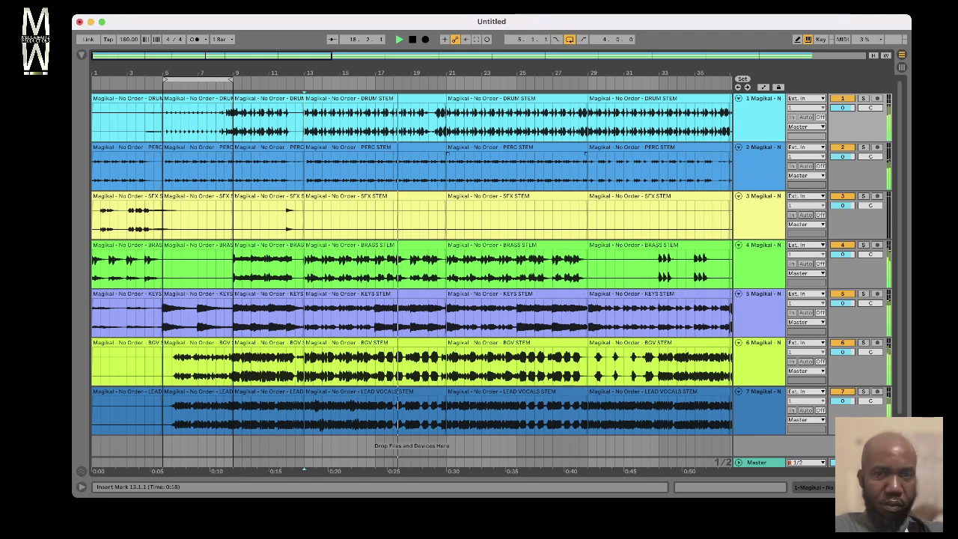
{"action": "key", "text": "minus"}
{"action": "key", "text": "minus"}
{"action": "key", "text": "minus"}
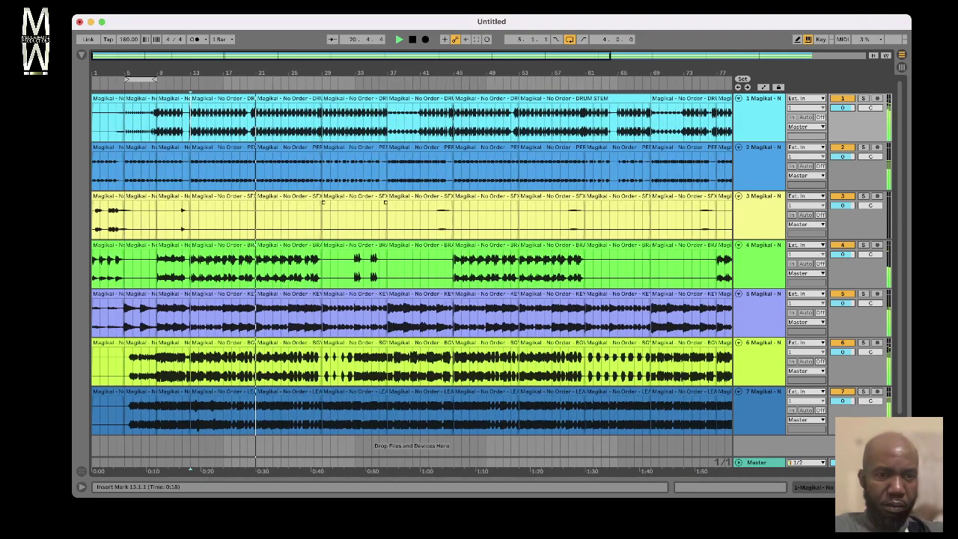
{"action": "key", "text": "space"}
Step: Step through the background vocal sections from bar 13 and the lead vocal sections from bar 29 to bar 45
{"action": "left_click", "coordinate": [223, 342]}
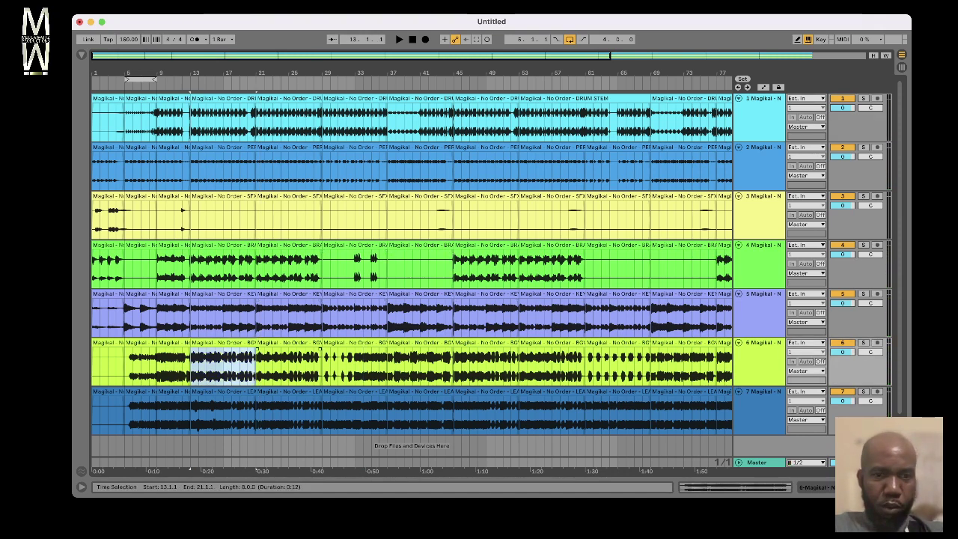
{"action": "key", "text": "Right"}
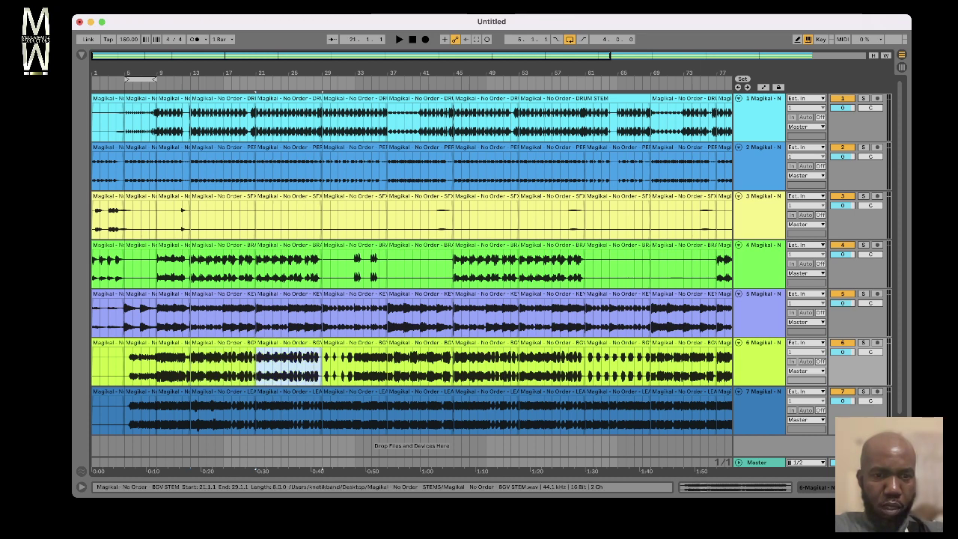
{"action": "key", "text": "Right"}
{"action": "left_click", "coordinate": [346, 413]}
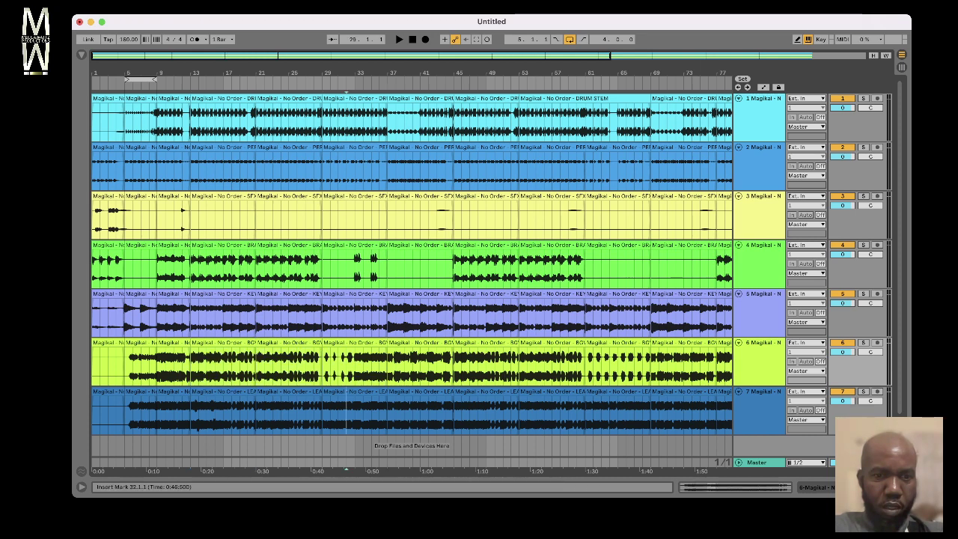
{"action": "left_click", "coordinate": [347, 391]}
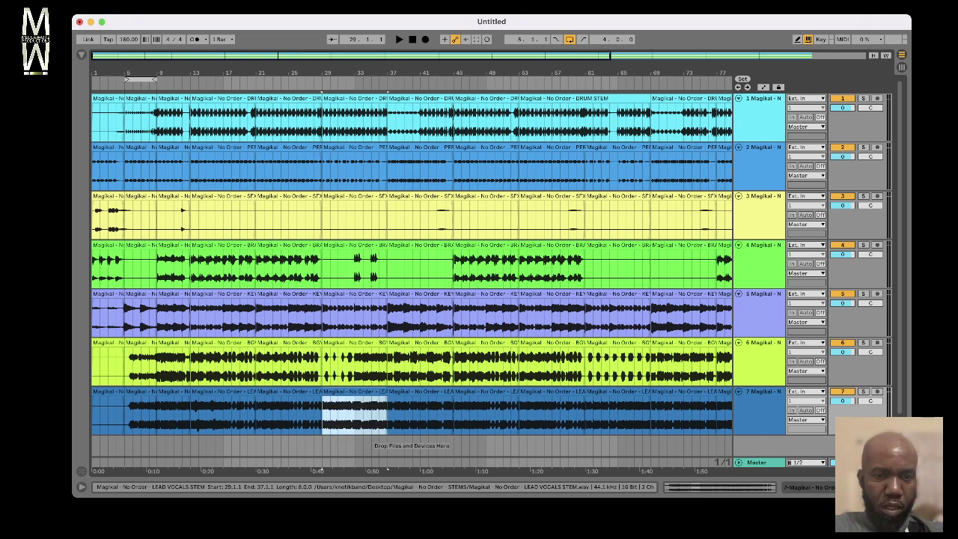
{"action": "key", "text": "Right"}
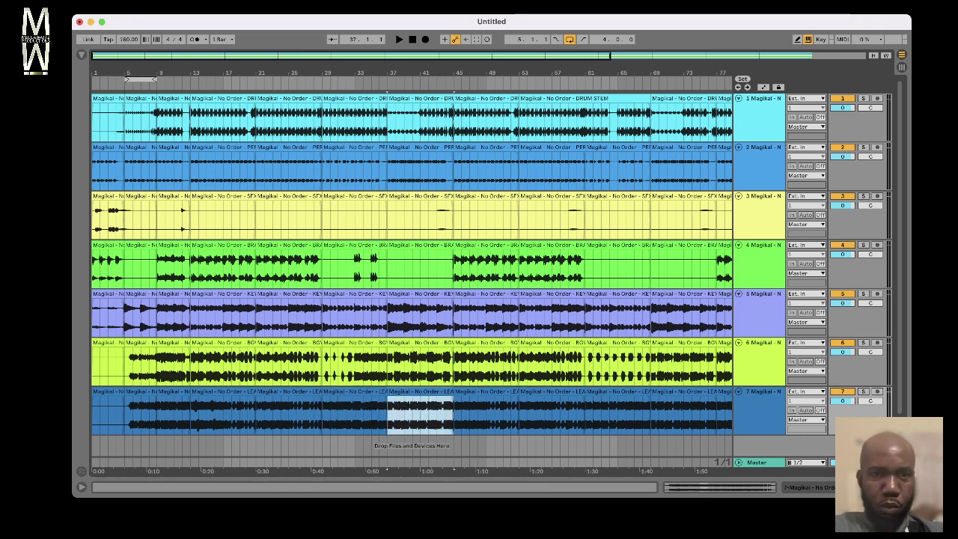
Step: Select all clips in the arrangement and examine the section splits across the seven tracks, from the start to about bar 91
{"action": "key", "text": "minus"}
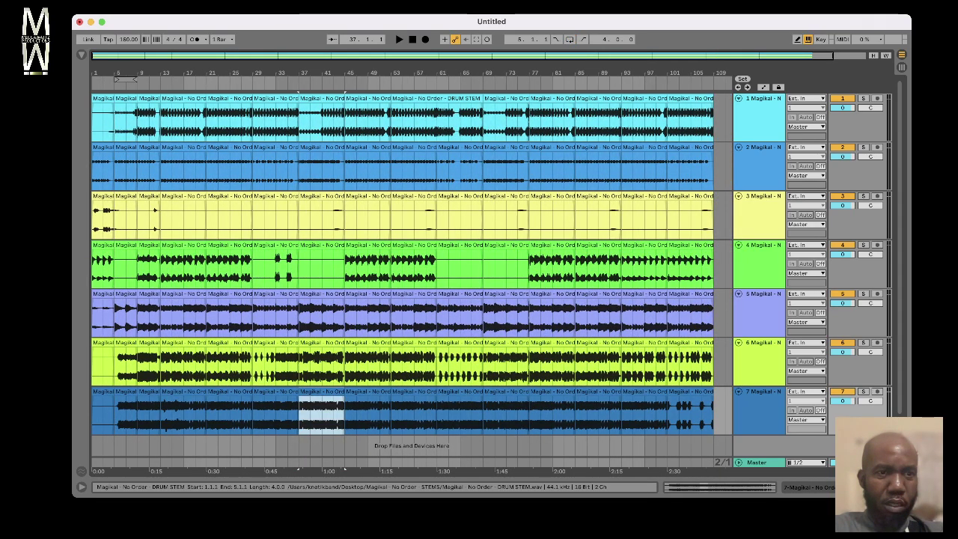
{"action": "key", "text": "super+a"}
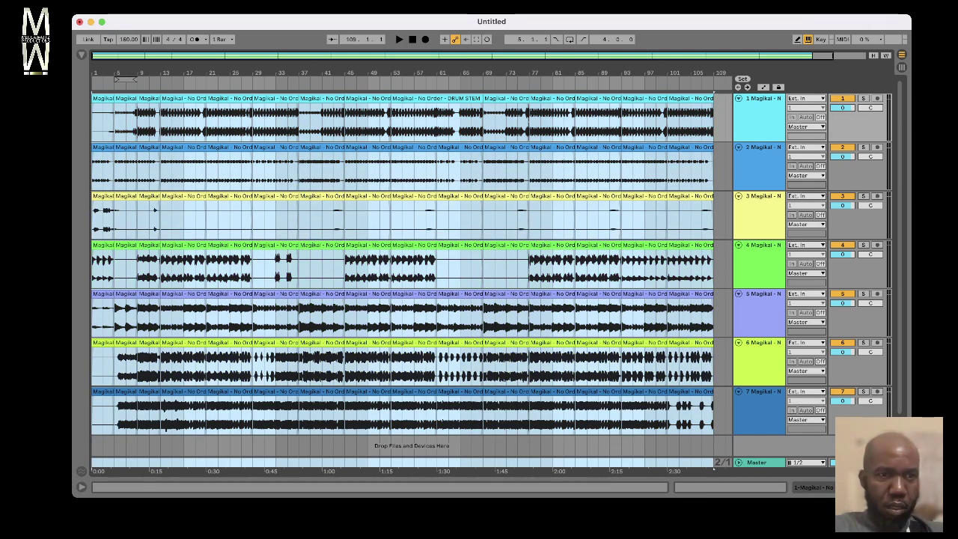
{"action": "key", "text": "plus"}
{"action": "key", "text": "plus"}
{"action": "key", "text": "plus"}
{"action": "key", "text": "plus"}
{"action": "key", "text": "plus"}
{"action": "key", "text": "plus"}
{"action": "key", "text": "plus"}
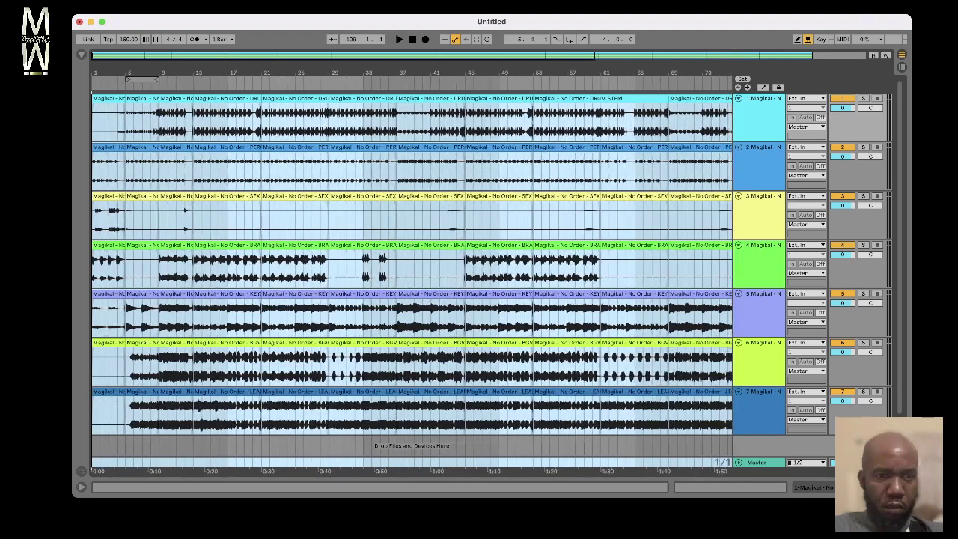
{"action": "key", "text": "plus"}
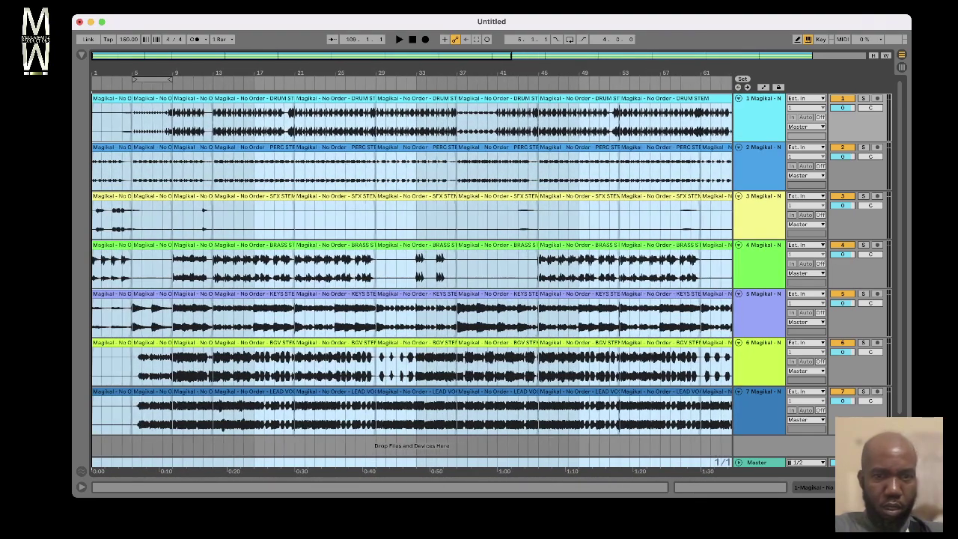
{"action": "key", "text": "plus"}
{"action": "key", "text": "plus"}
{"action": "key", "text": "plus"}
{"action": "key", "text": "plus"}
{"action": "key", "text": "plus"}
{"action": "key", "text": "plus"}
{"action": "key", "text": "plus"}
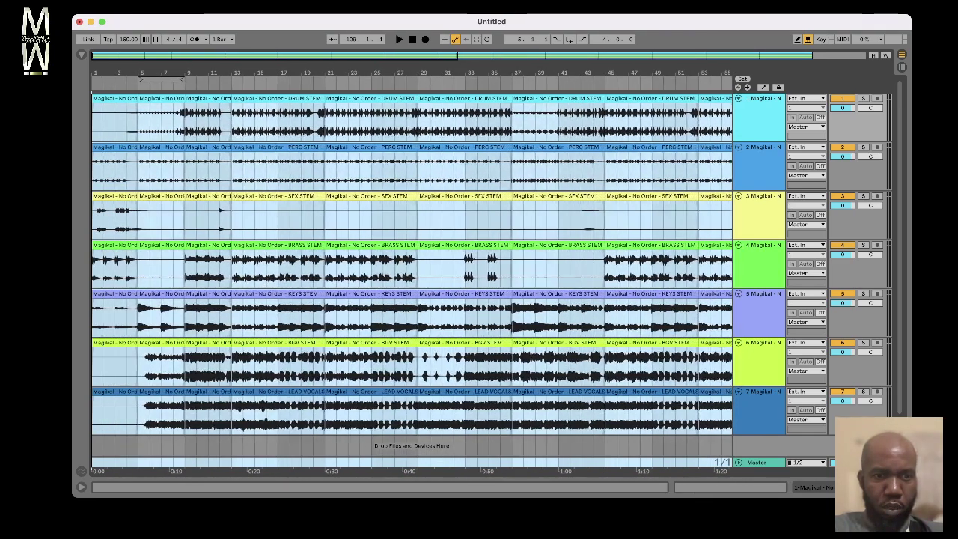
{"action": "key", "text": "plus"}
{"action": "key", "text": "plus"}
{"action": "key", "text": "plus"}
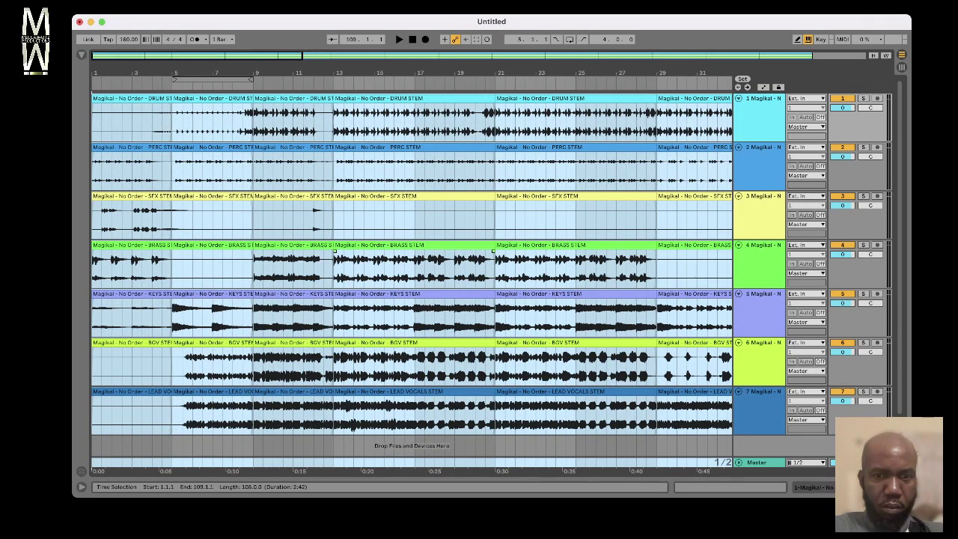
{"action": "scroll", "coordinate": [411, 262], "scroll_direction": "right", "scroll_amount": 6}
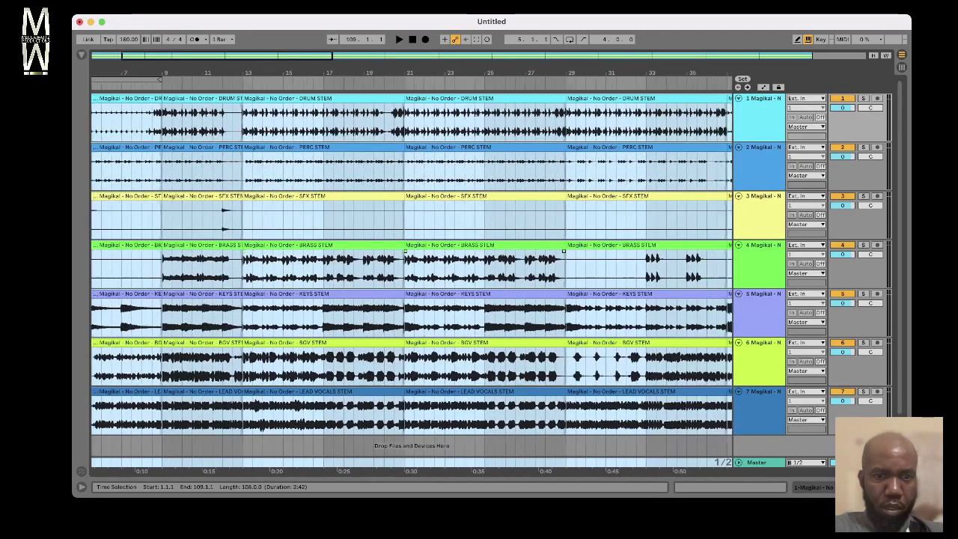
{"action": "scroll", "coordinate": [412, 262], "scroll_direction": "right", "scroll_amount": 8}
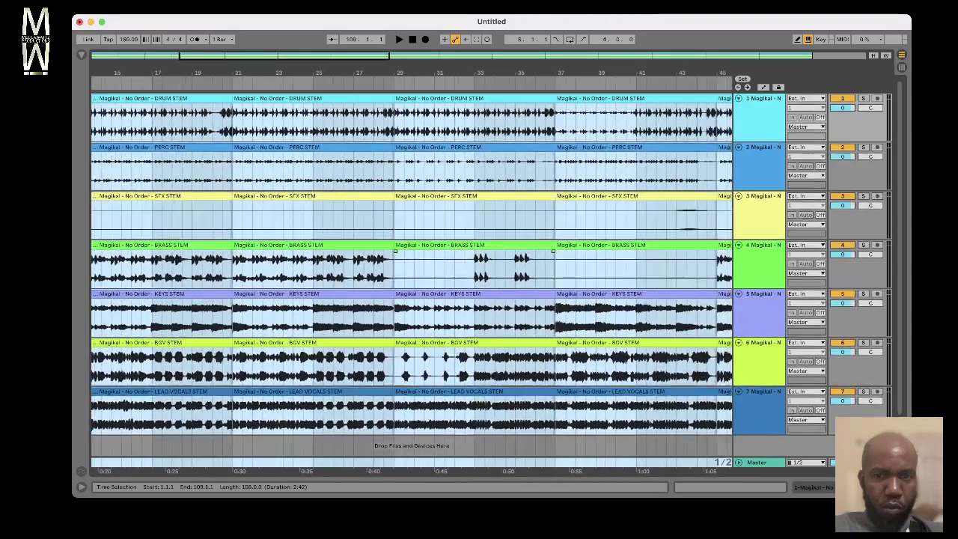
{"action": "scroll", "coordinate": [412, 262], "scroll_direction": "right", "scroll_amount": 20}
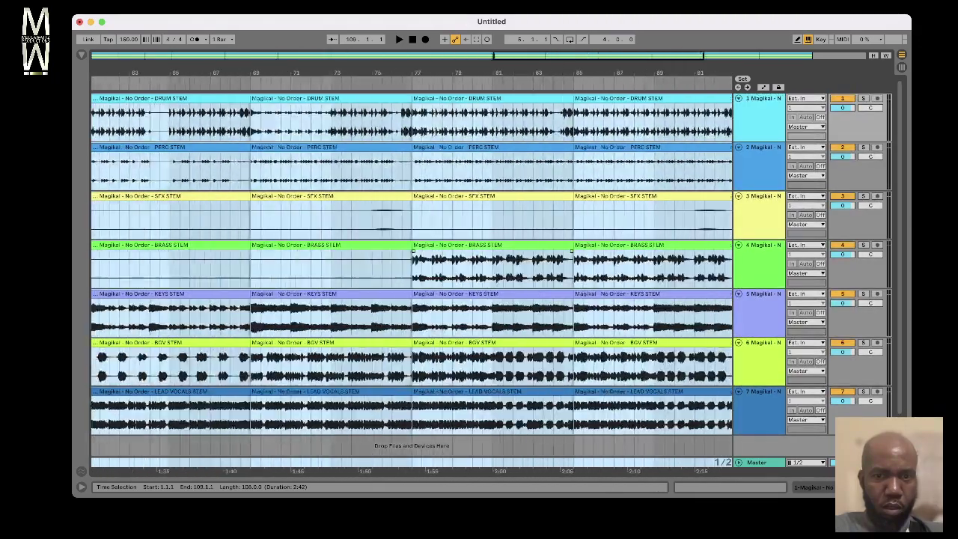
{"action": "scroll", "coordinate": [412, 262], "scroll_direction": "left", "scroll_amount": 20}
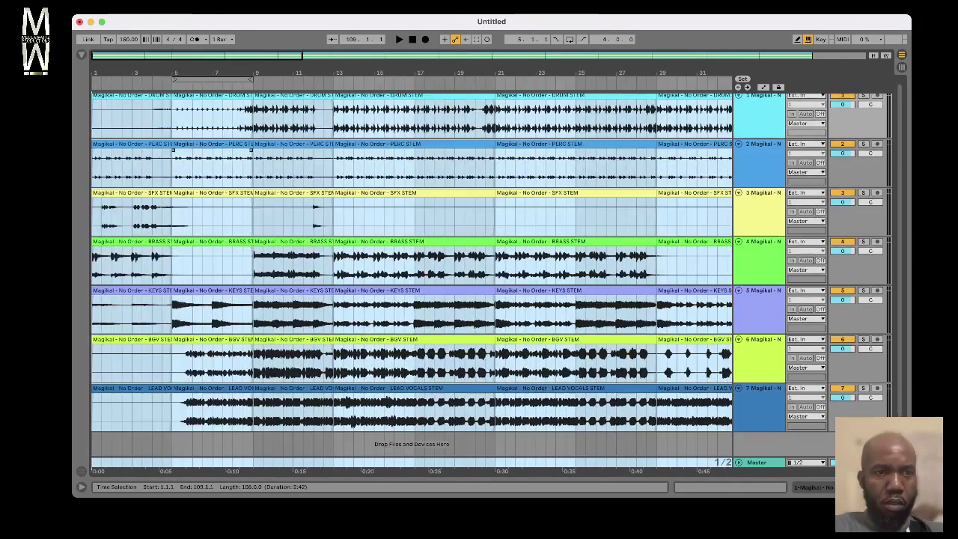
{"action": "scroll", "coordinate": [411, 262], "scroll_direction": "up", "scroll_amount": 1}
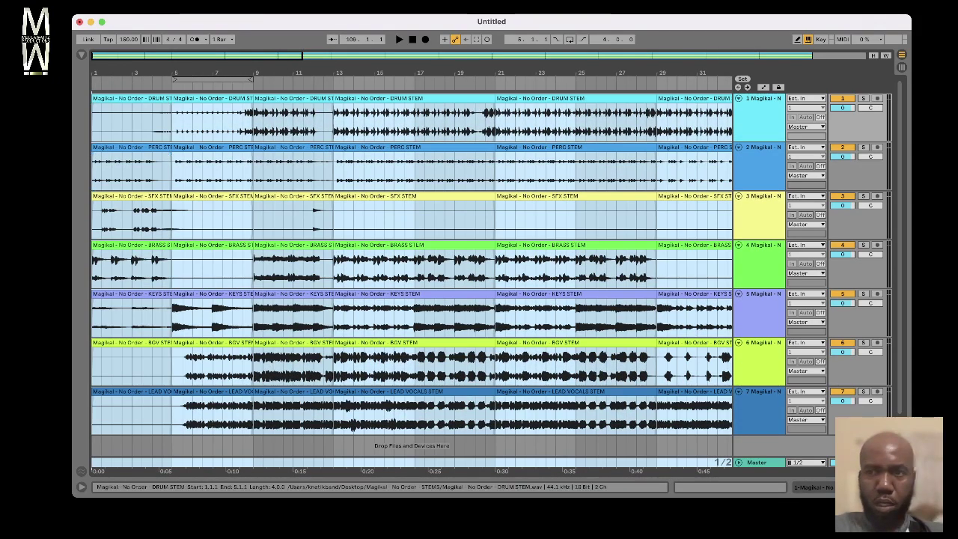
Step: Check the percussion clip and the empty drum slot of scene 10 in Session View, and widen the drum track to show full clip names
{"action": "key", "text": "Tab"}
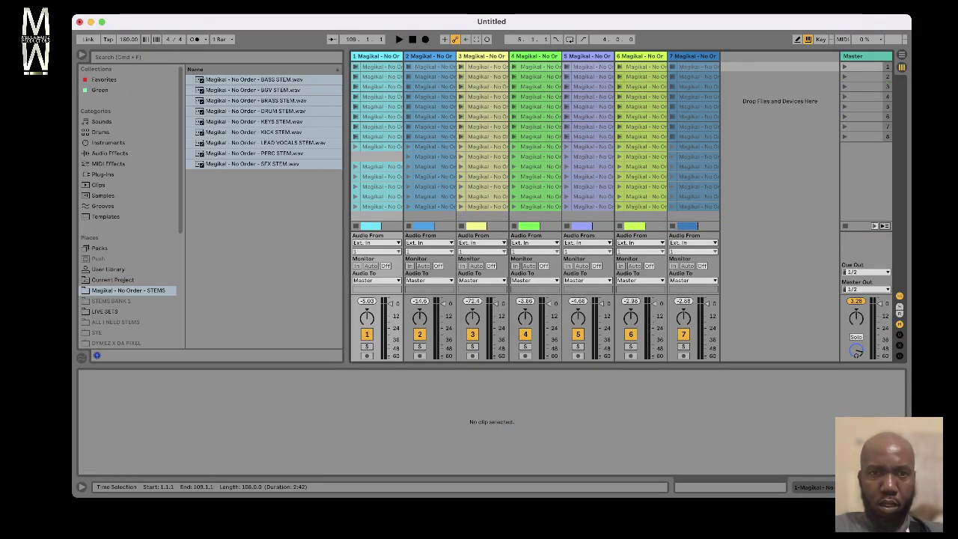
{"action": "left_click_drag", "start_coordinate": [381, 68], "coordinate": [380, 67]}
{"action": "left_click", "coordinate": [434, 157]}
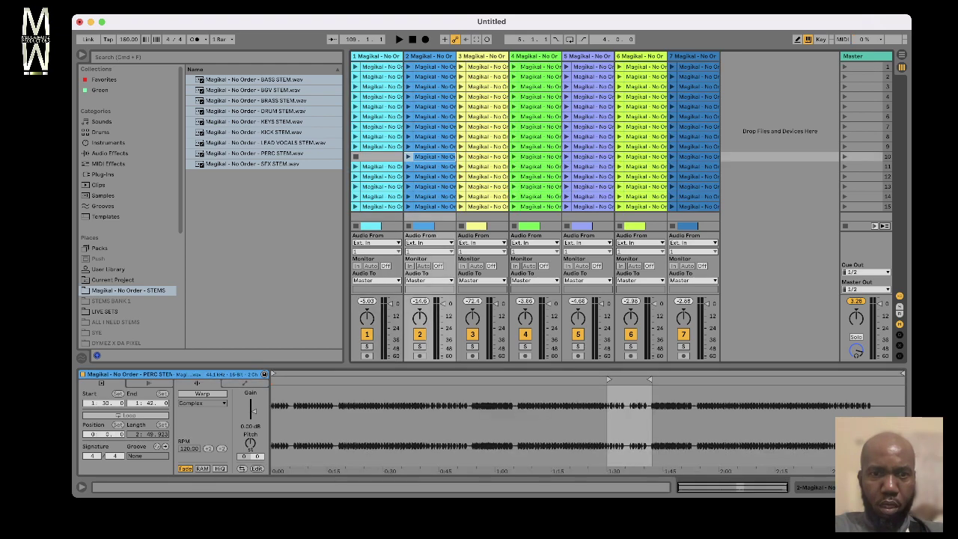
{"action": "left_click", "coordinate": [380, 157]}
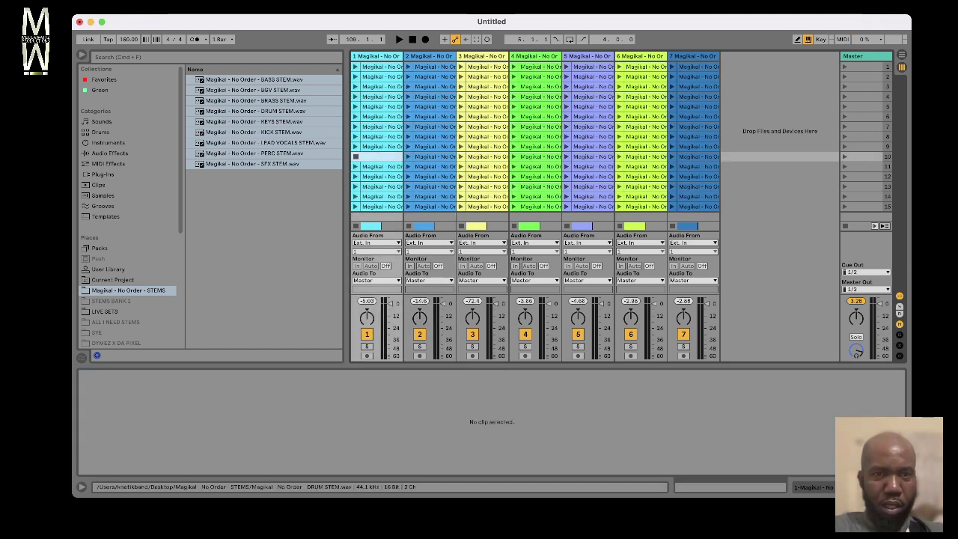
{"action": "left_click_drag", "start_coordinate": [403, 56], "coordinate": [498, 56]}
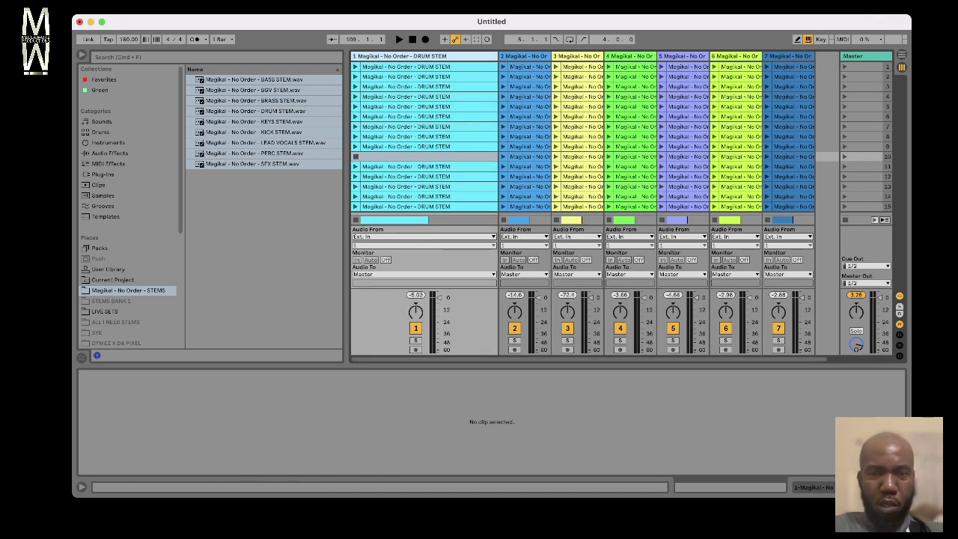
{"action": "key", "text": "Tab"}
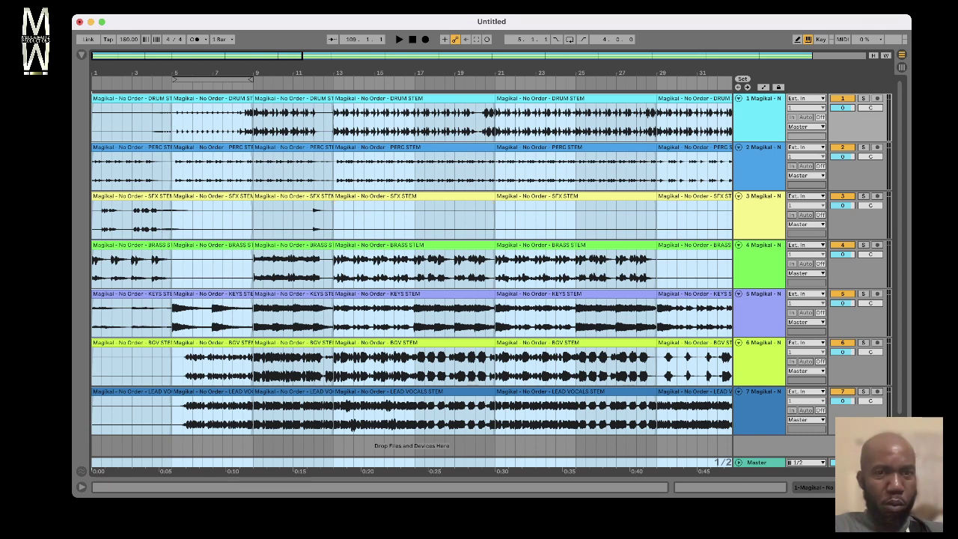
Step: Delete everything from bar 5 to bar 111 on all seven tracks and select the remaining four-bar intro clips
{"action": "key", "text": "minus"}
{"action": "key", "text": "minus"}
{"action": "key", "text": "minus"}
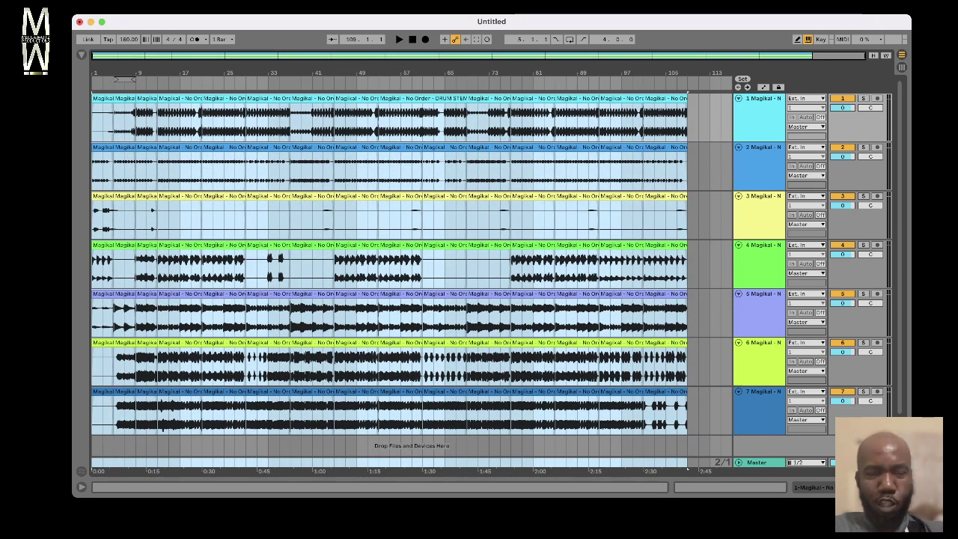
{"action": "left_click", "coordinate": [720, 216]}
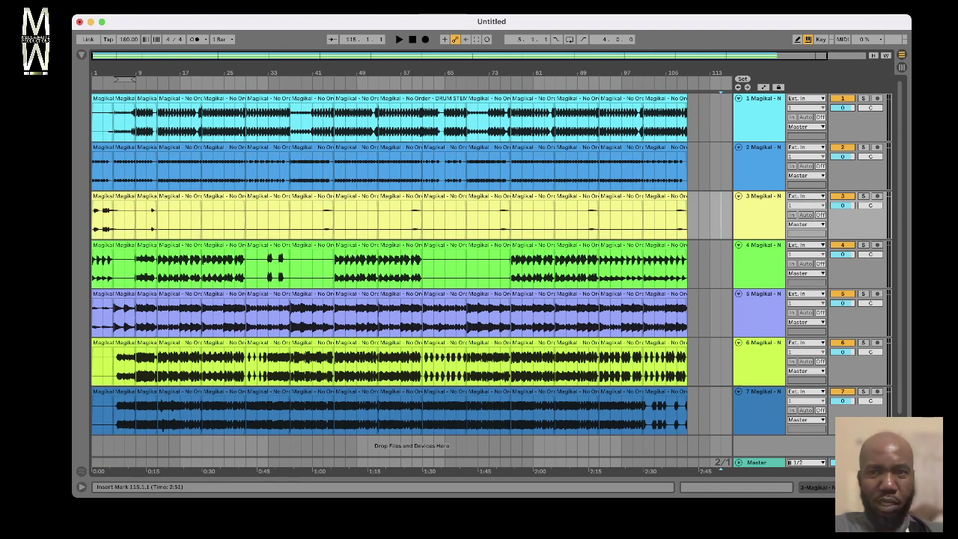
{"action": "left_click_drag", "start_coordinate": [699, 116], "coordinate": [116, 402]}
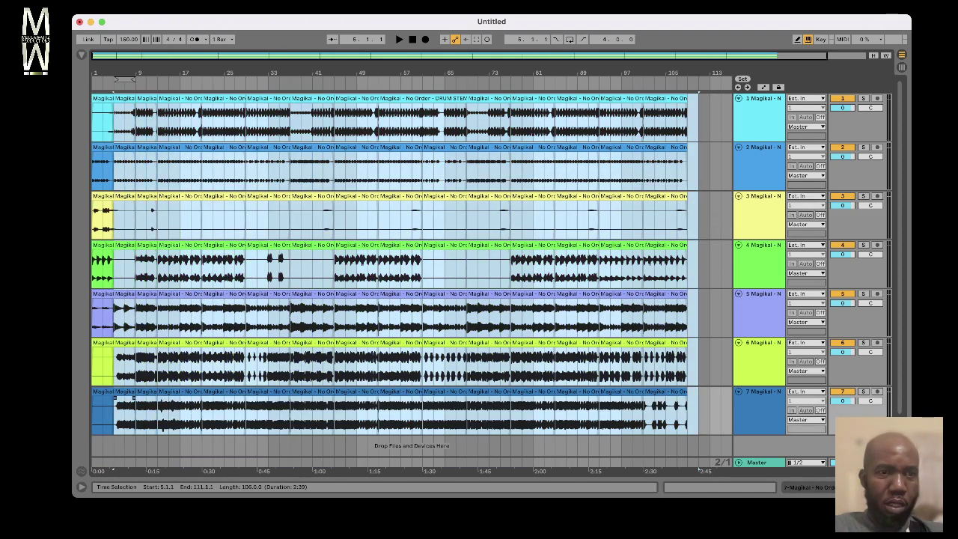
{"action": "key", "text": "Delete"}
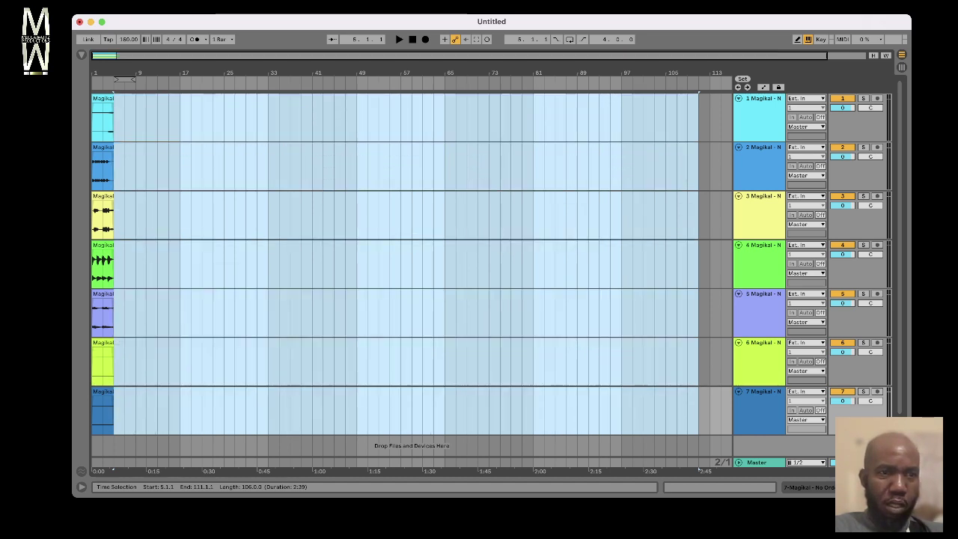
{"action": "left_click", "coordinate": [103, 120]}
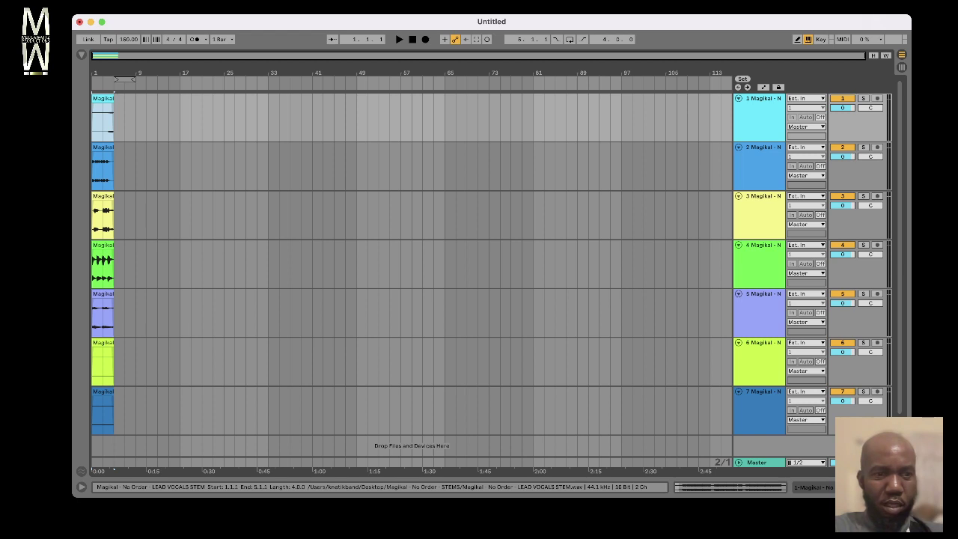
{"action": "left_click", "coordinate": [103, 410]}
{"action": "left_click", "coordinate": [103, 164]}
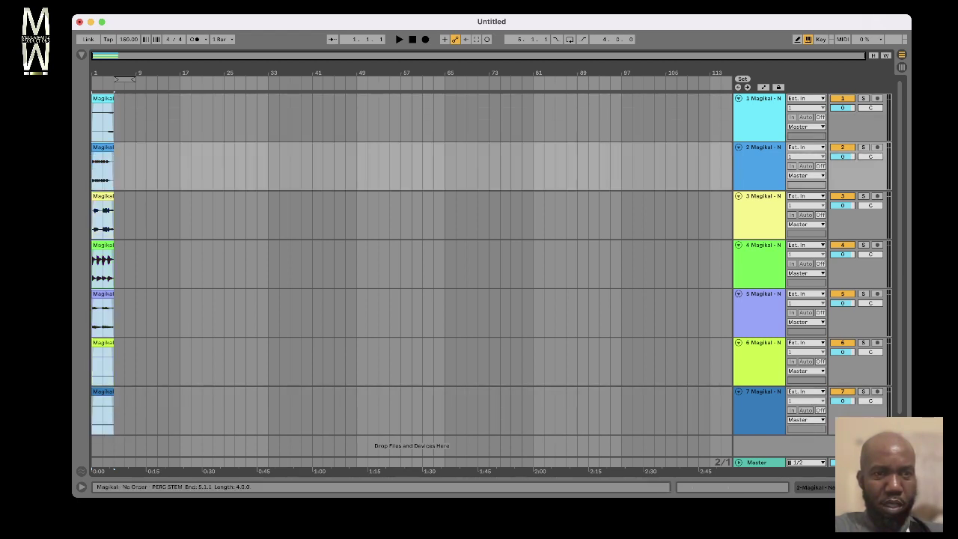
Step: Undo the deletion and the earlier edits back to the unsplit stems, and split all seven tracks at bar 5
{"action": "key", "text": "super+z"}
{"action": "left_click", "coordinate": [312, 217]}
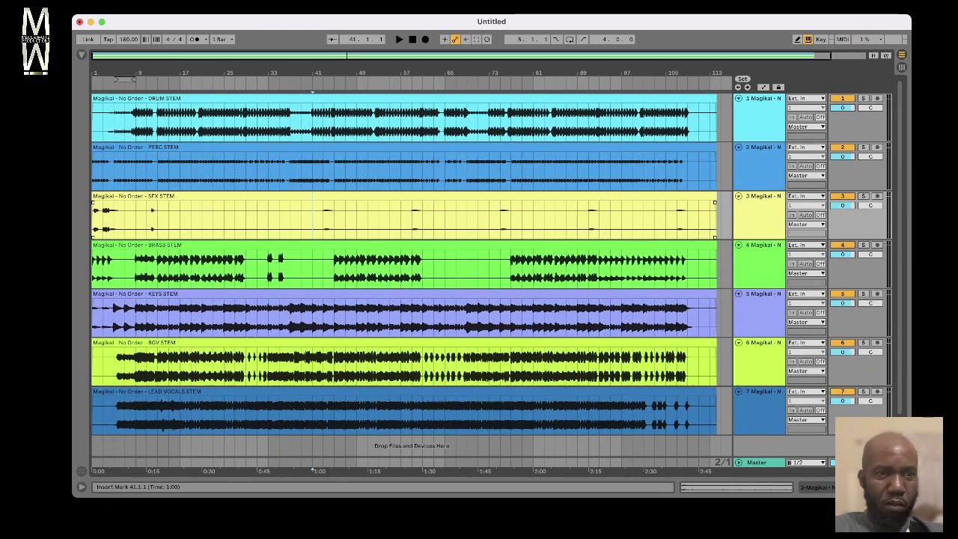
{"action": "left_click", "coordinate": [116, 120]}
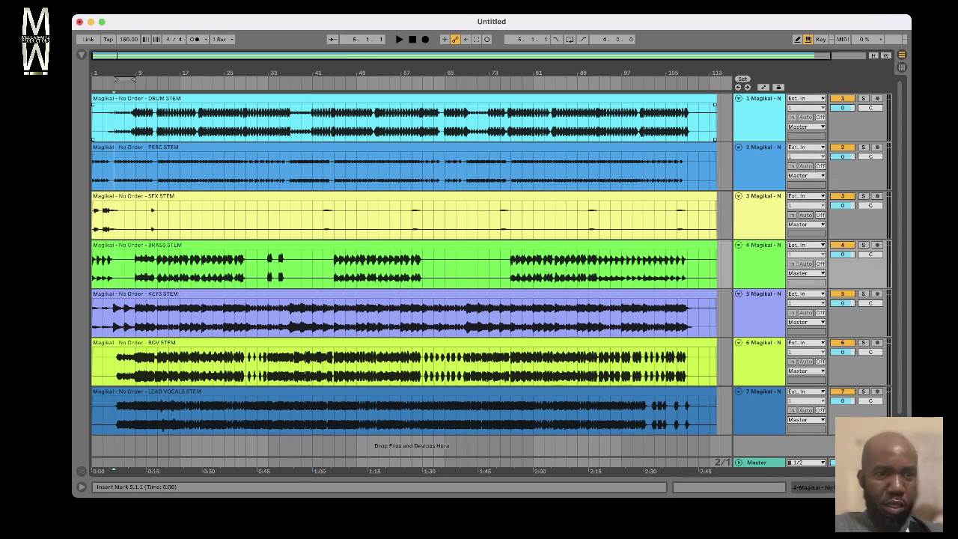
{"action": "key", "text": "Down"}
{"action": "key", "text": "Down"}
{"action": "key", "text": "Down"}
{"action": "key", "text": "super+e"}
Step: Split all seven tracks at bar 9 and audition the stems around the new section
{"action": "key", "text": "Right"}
{"action": "key", "text": "Right"}
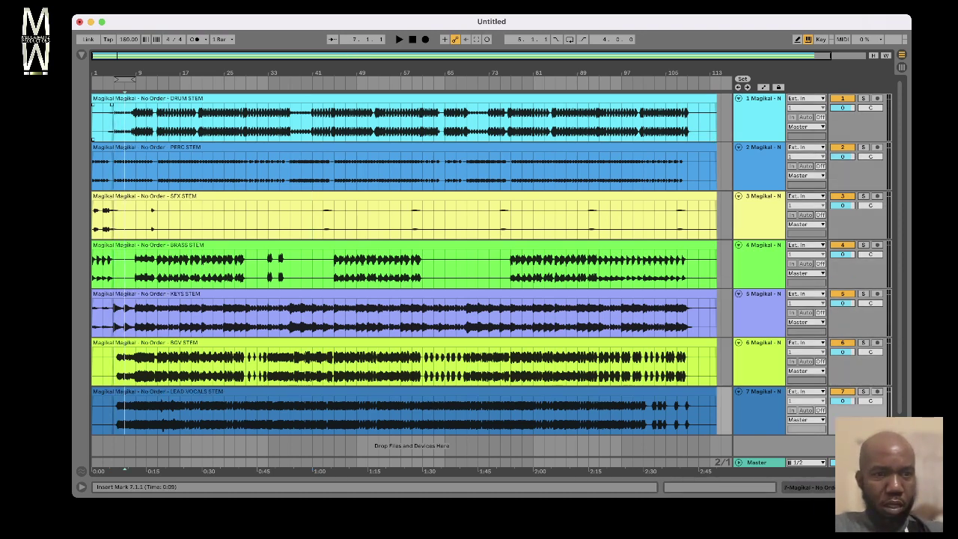
{"action": "key", "text": "super+e"}
{"action": "key", "text": "Right"}
{"action": "key", "text": "space"}
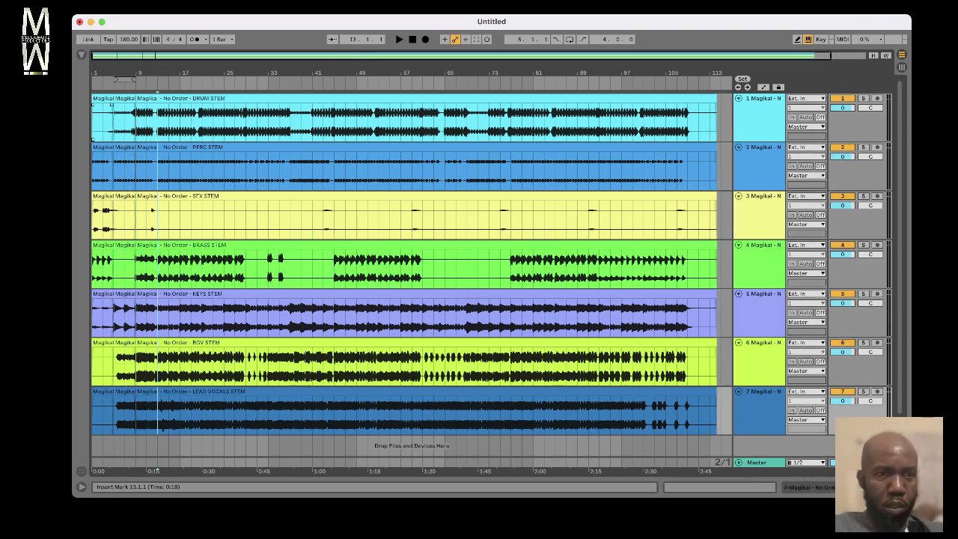
{"action": "key", "text": "Left"}
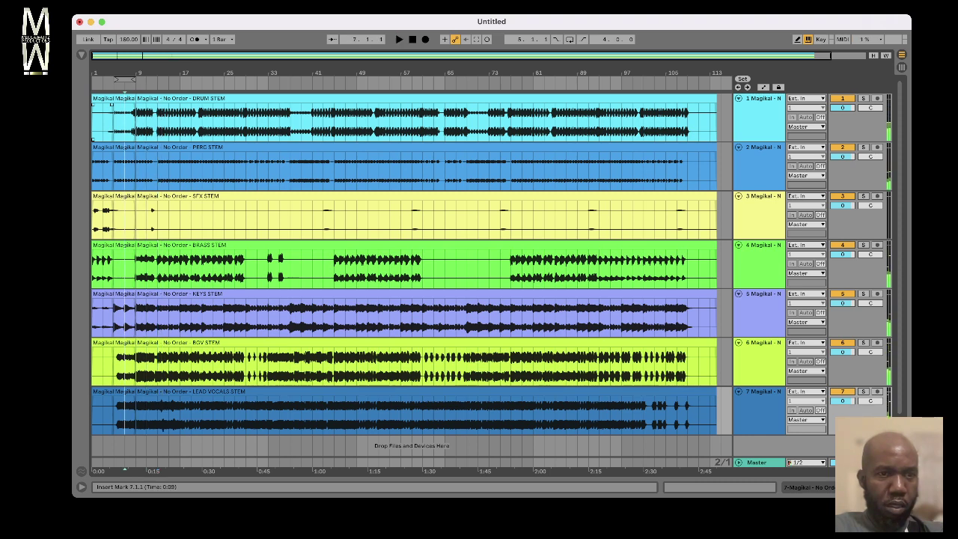
{"action": "key", "text": "space"}
{"action": "key", "text": "space"}
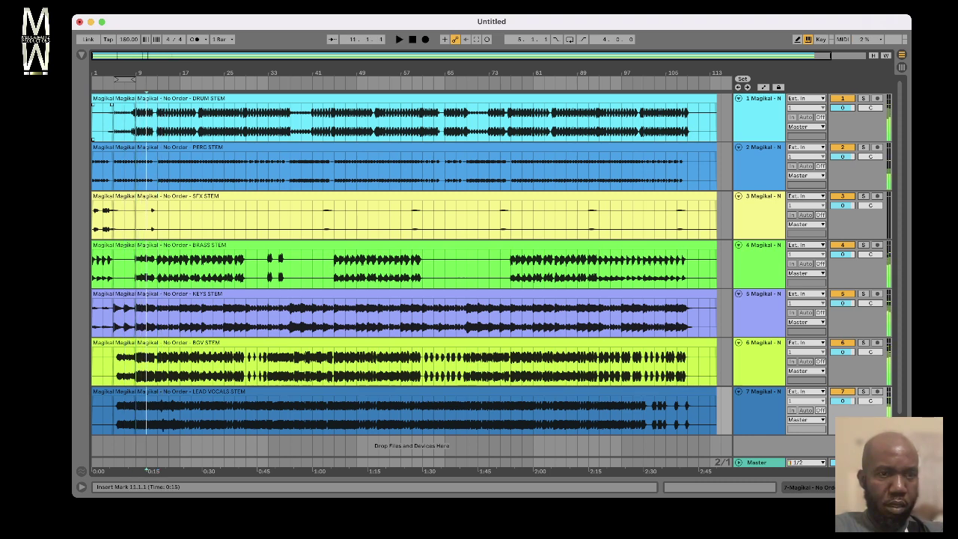
Step: Split all seven tracks at bar 13 and audition the section that starts there
{"action": "key", "text": "Right"}
{"action": "key", "text": "Right"}
{"action": "key", "text": "super+e"}
{"action": "key", "text": "space"}
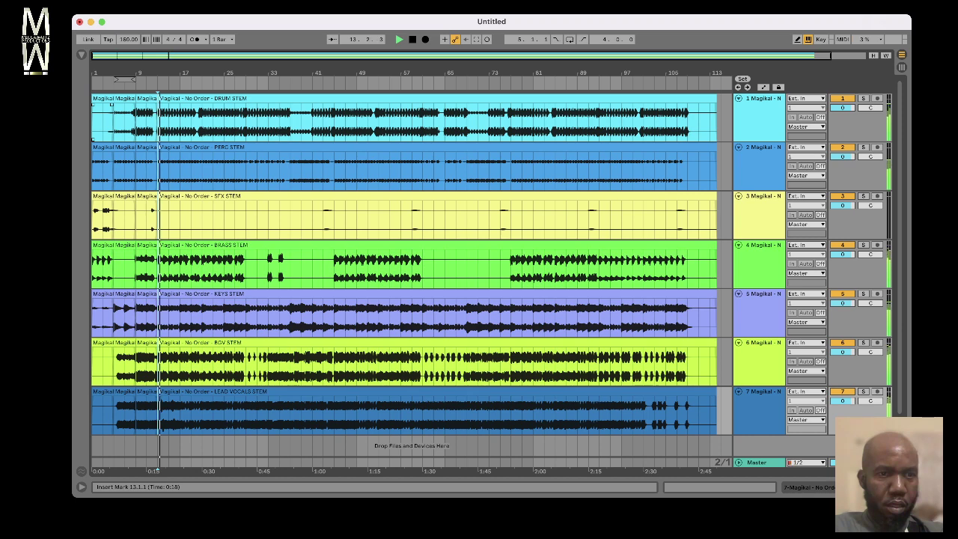
{"action": "key", "text": "space"}
Step: Split all seven tracks at bar 21 and audition from the new boundary
{"action": "key", "text": "Right"}
{"action": "key", "text": "Right"}
{"action": "key", "text": "Right"}
{"action": "key", "text": "Right"}
{"action": "key", "text": "super+e"}
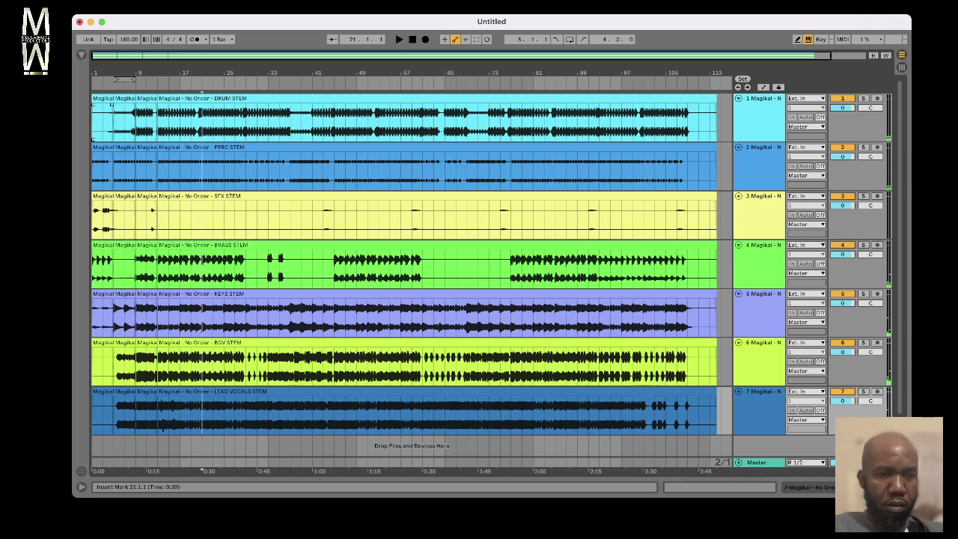
{"action": "key", "text": "space"}
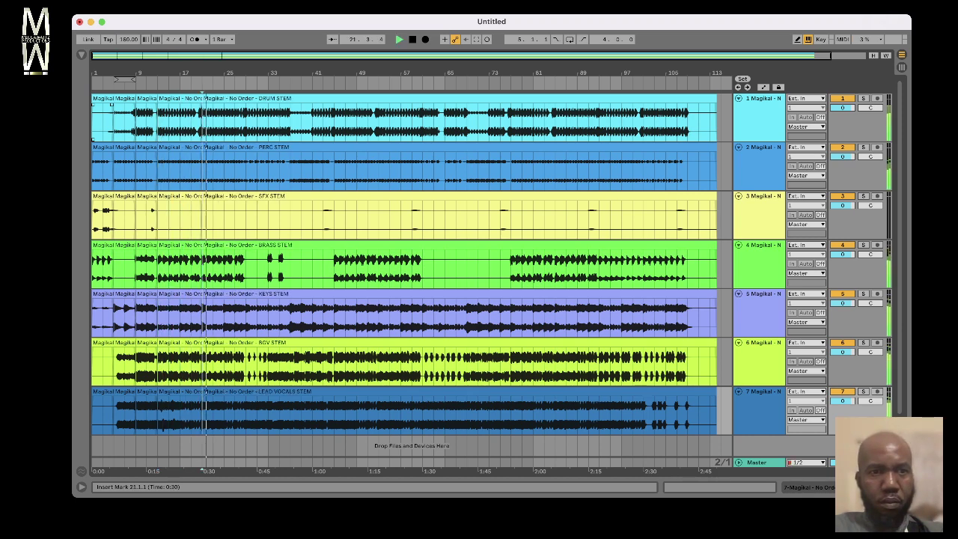
{"action": "key", "text": "space"}
{"action": "key", "text": "Left"}
{"action": "key", "text": "Right"}
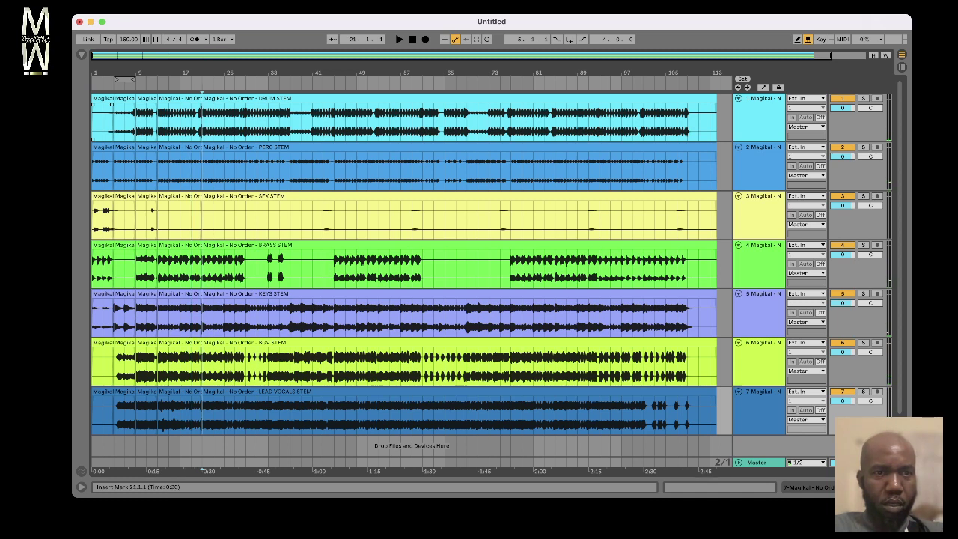
Step: Split all seven tracks at bar 29, closing the eight-bar section that starts at bar 21
{"action": "key", "text": "Right"}
{"action": "key", "text": "Right"}
{"action": "key", "text": "Right"}
{"action": "key", "text": "Right"}
{"action": "key", "text": "super+e"}
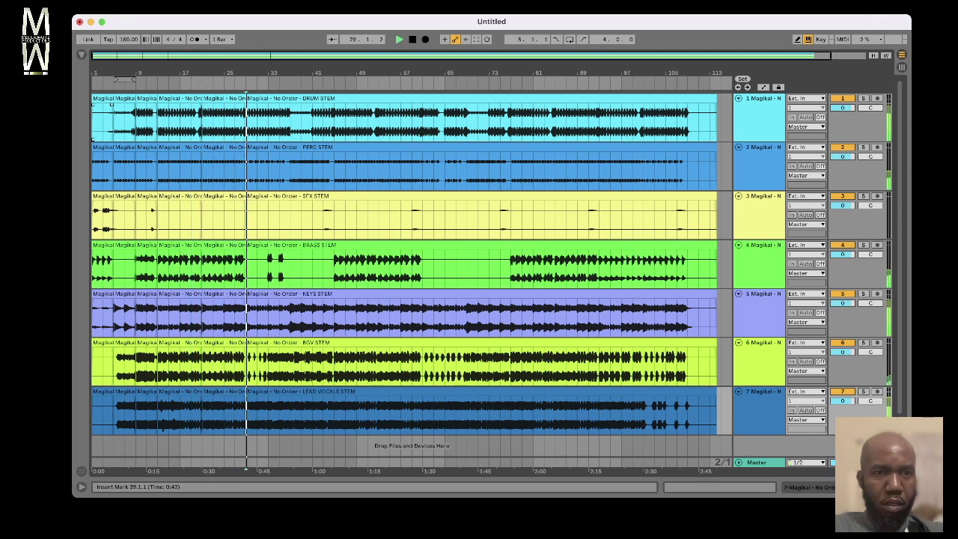
Step: Split all seven tracks at bar 37, closing the eight-bar section that starts at bar 29
{"action": "left_click", "coordinate": [234, 315]}
{"action": "key", "text": "Right"}
{"action": "key", "text": "Right"}
{"action": "key", "text": "Right"}
{"action": "key", "text": "Right"}
{"action": "key", "text": "Right"}
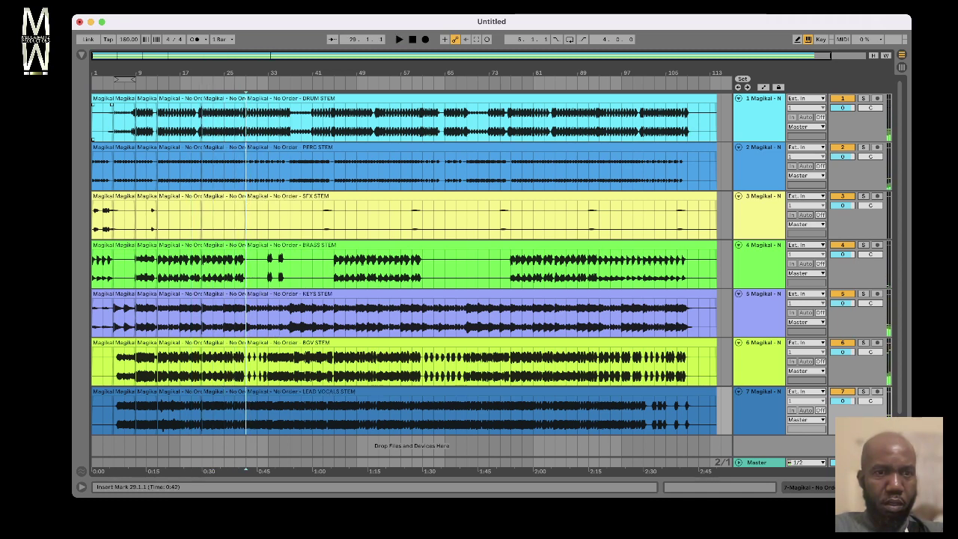
{"action": "key", "text": "super+e"}
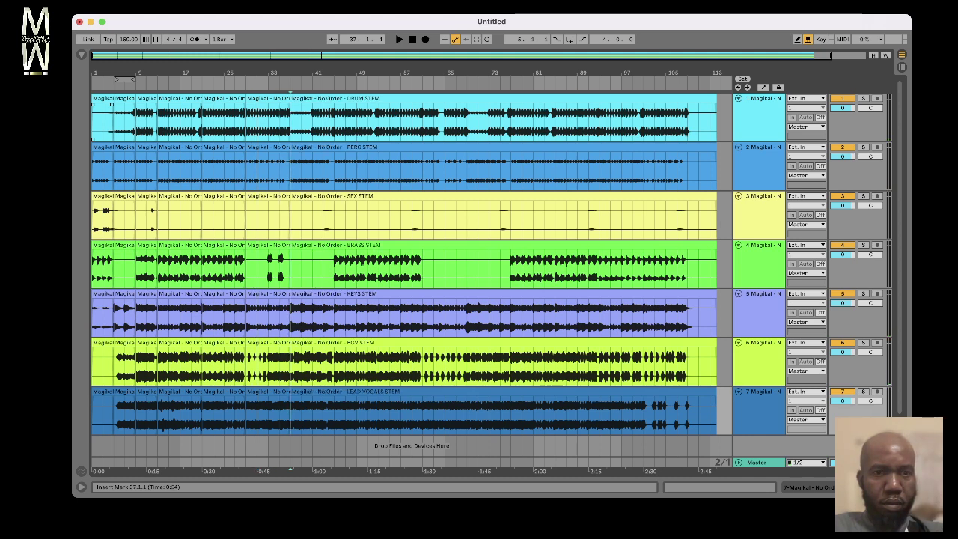
Step: Split all seven tracks at bars 45, 53 and 61 to continue the eight-bar sections
{"action": "key", "text": "Right"}
{"action": "key", "text": "Right"}
{"action": "key", "text": "Right"}
{"action": "key", "text": "Right"}
{"action": "key", "text": "super+e"}
{"action": "key", "text": "Right"}
{"action": "key", "text": "Right"}
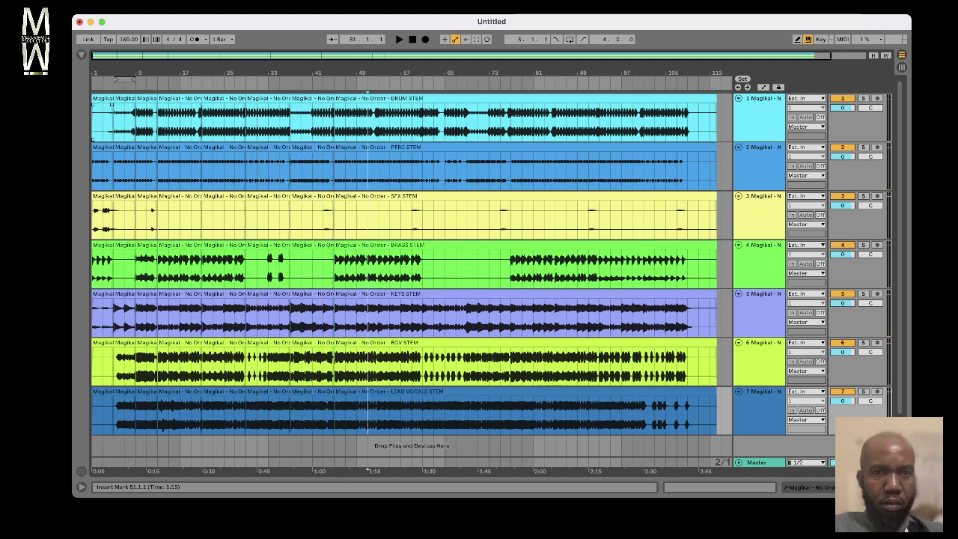
{"action": "key", "text": "super+e"}
{"action": "key", "text": "Right"}
{"action": "key", "text": "Right"}
{"action": "key", "text": "super+e"}
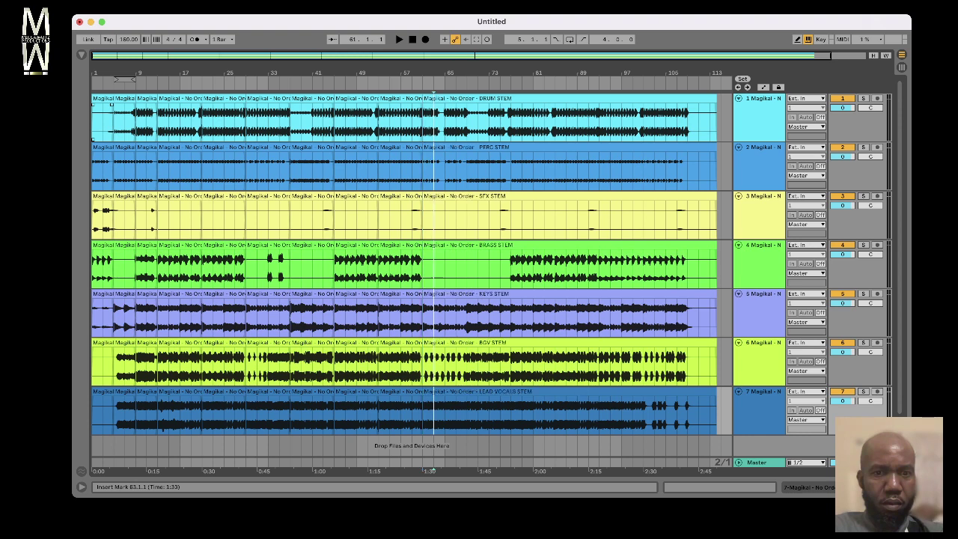
Step: Split all seven tracks at bars 69, 77 and 85, keeping the sections eight bars long
{"action": "key", "text": "Right"}
{"action": "key", "text": "Right"}
{"action": "key", "text": "super+e"}
{"action": "key", "text": "Right"}
{"action": "key", "text": "Right"}
{"action": "key", "text": "Right"}
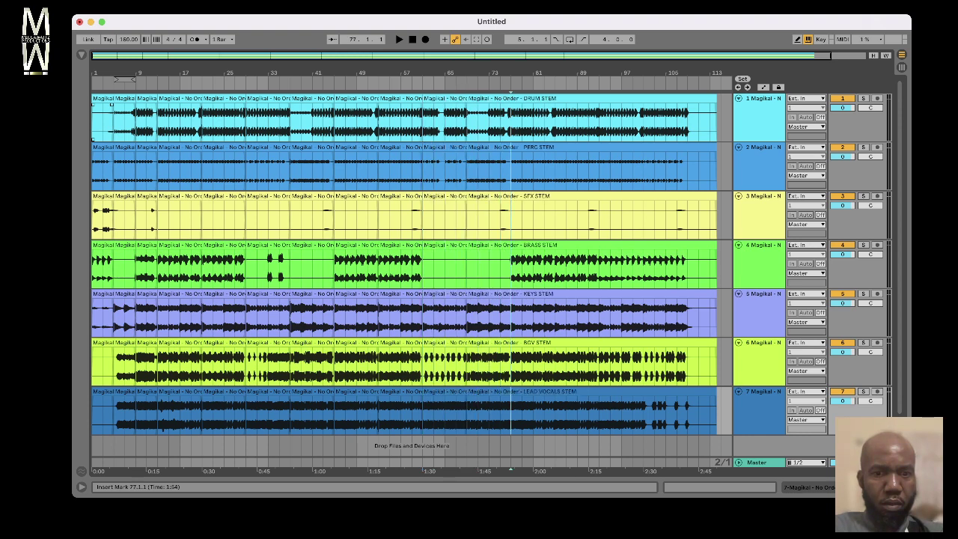
{"action": "key", "text": "Right"}
{"action": "key", "text": "super+e"}
{"action": "key", "text": "Right"}
{"action": "key", "text": "Right"}
{"action": "key", "text": "Right"}
{"action": "key", "text": "Right"}
{"action": "key", "text": "super+e"}
Step: Split all seven tracks at bars 93 and 101
{"action": "key", "text": "Right"}
{"action": "key", "text": "Right"}
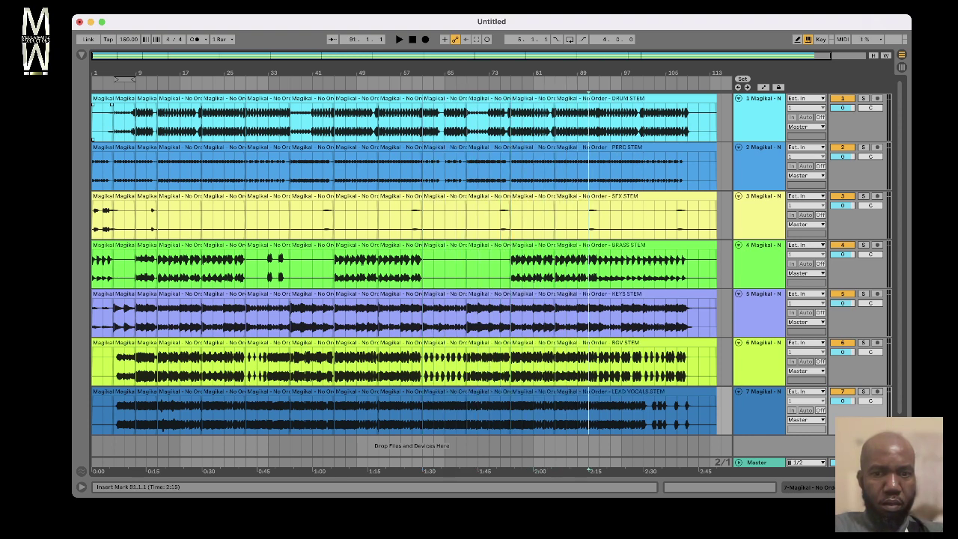
{"action": "key", "text": "super+e"}
{"action": "key", "text": "Right"}
{"action": "key", "text": "Right"}
{"action": "key", "text": "super+e"}
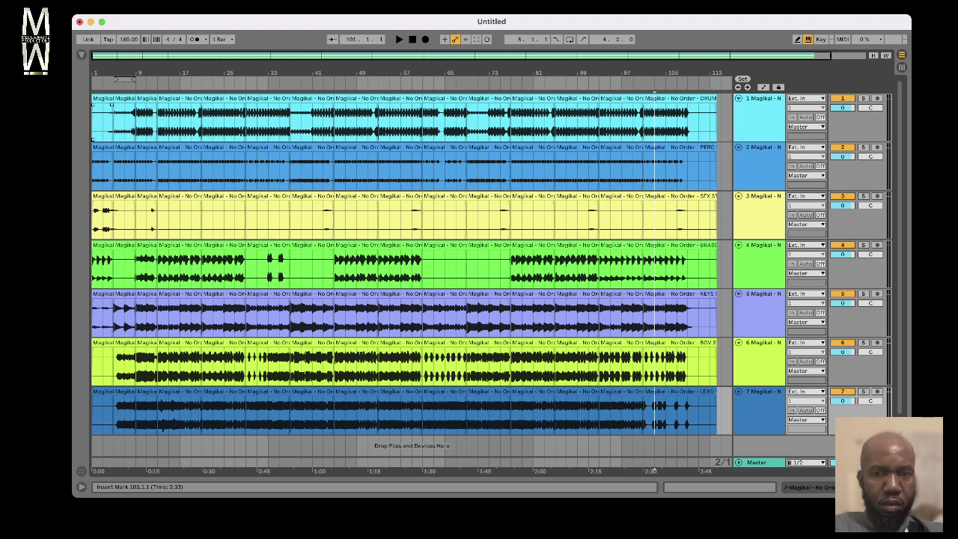
Step: Split all seven tracks at bar 109 and delete the leftover audio after that point
{"action": "key", "text": "Right"}
{"action": "key", "text": "Right"}
{"action": "key", "text": "super+e"}
{"action": "key", "text": "shift+Right"}
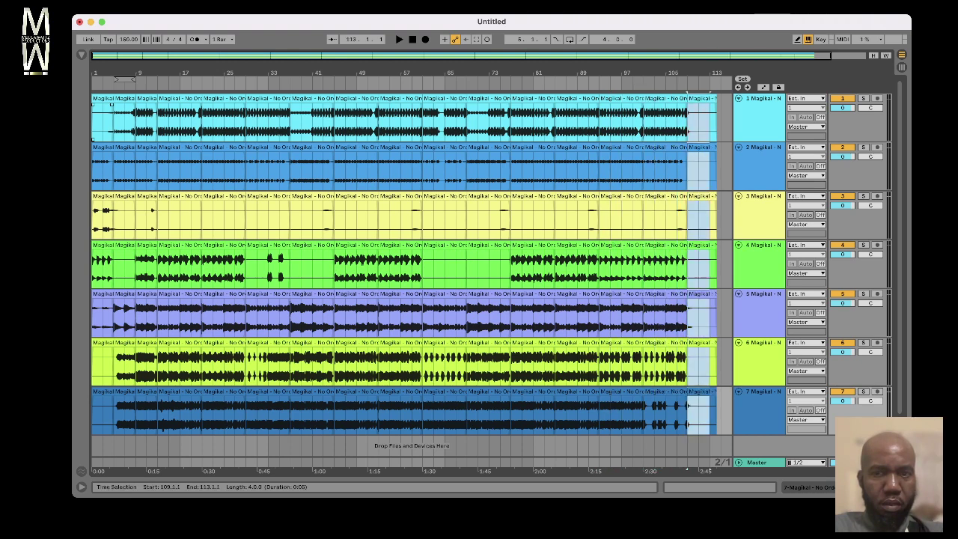
{"action": "key", "text": "Delete"}
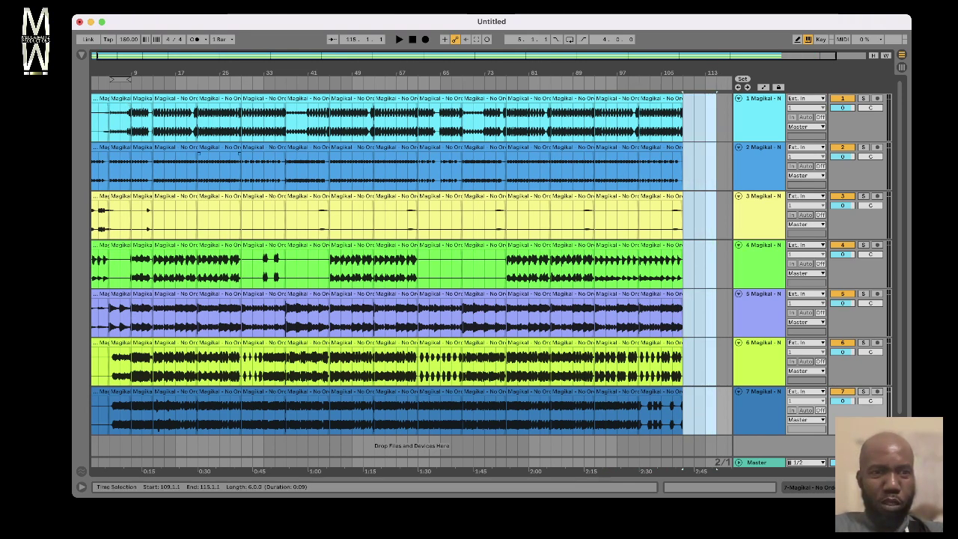
Step: Stop playback and delete all the old clips from the Session View grid
{"action": "key", "text": "super+a"}
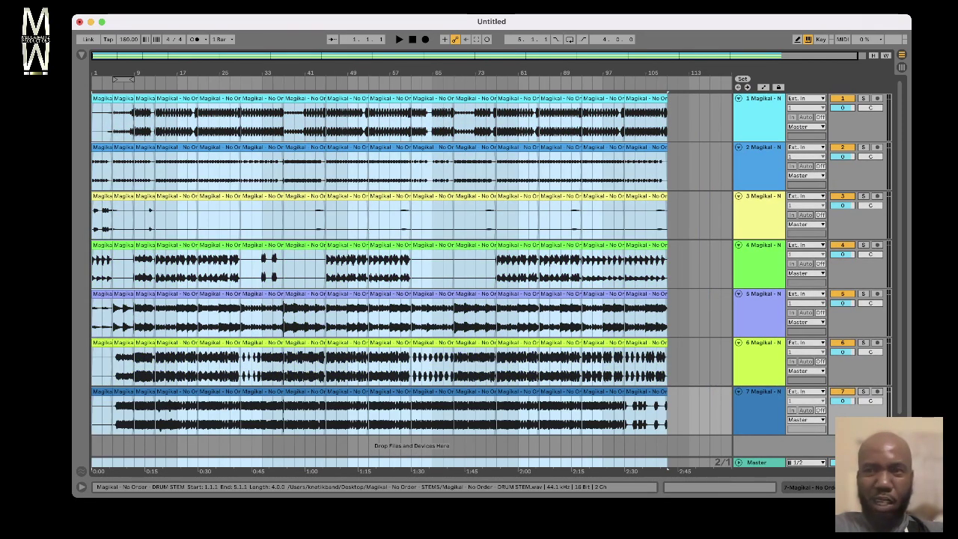
{"action": "key", "text": "Tab"}
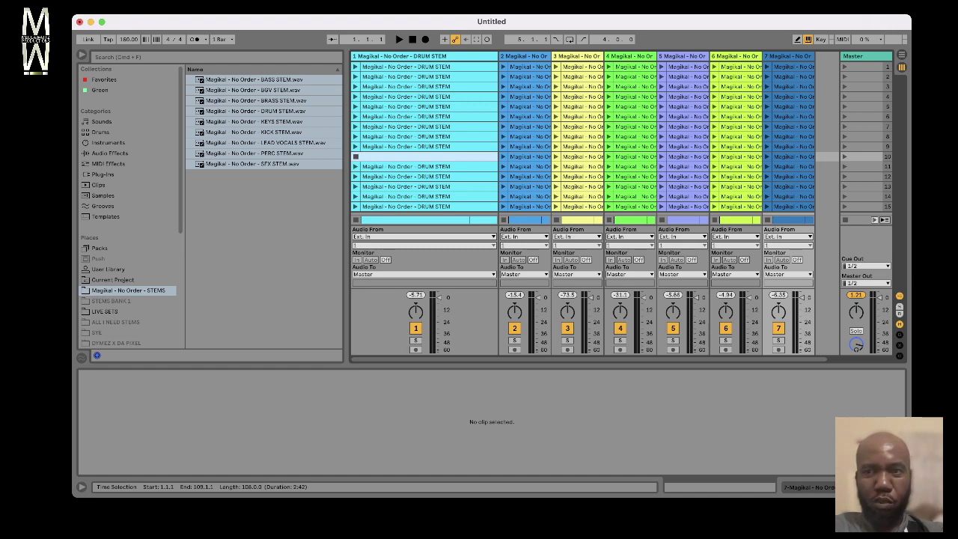
{"action": "left_click", "coordinate": [609, 156]}
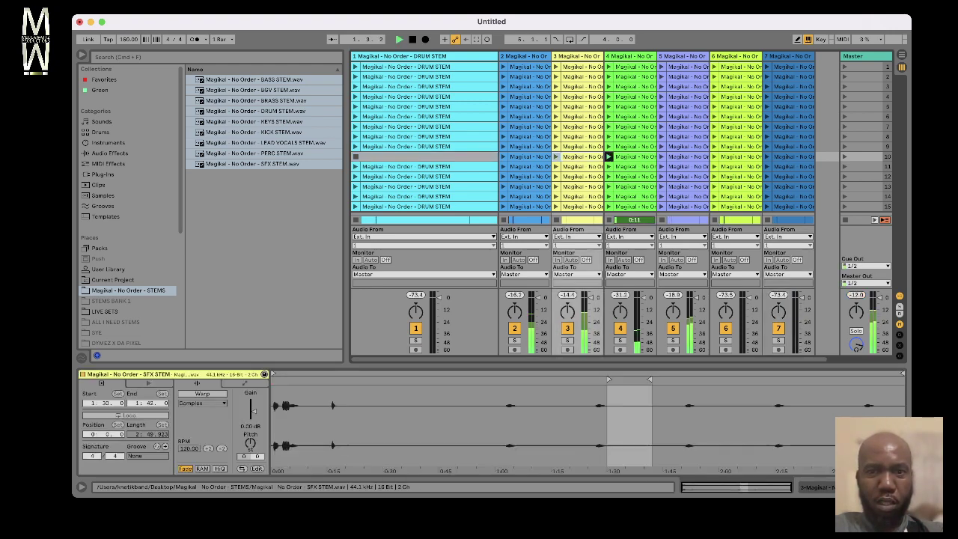
{"action": "key", "text": "space"}
{"action": "key", "text": "super+a"}
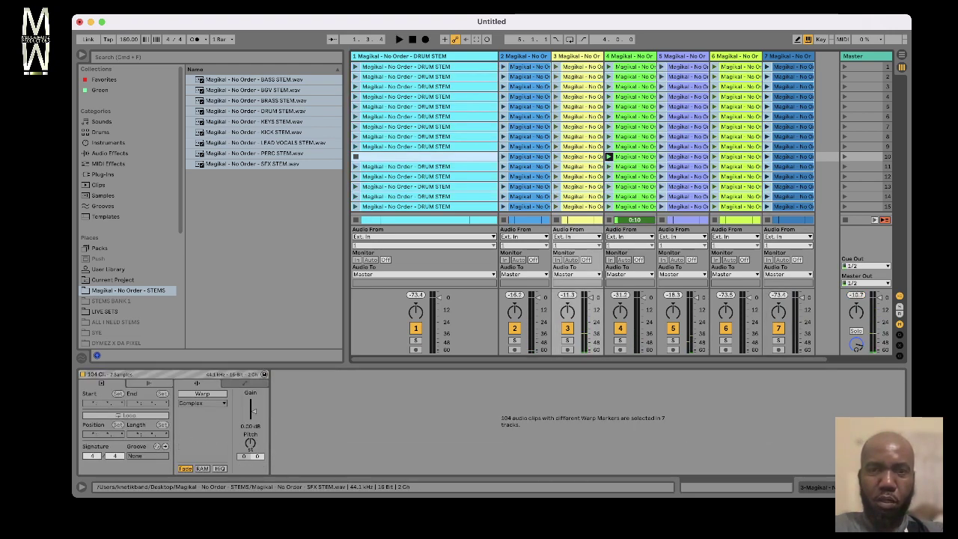
{"action": "key", "text": "Delete"}
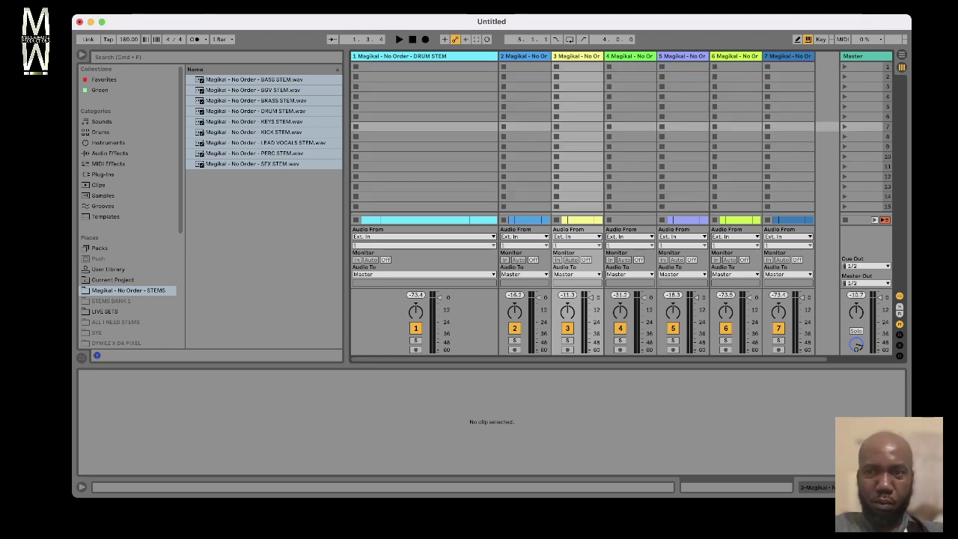
Step: Return all tracks to arrangement playback and copy every split clip into the Session View slots starting at scene 1
{"action": "key", "text": "Tab"}
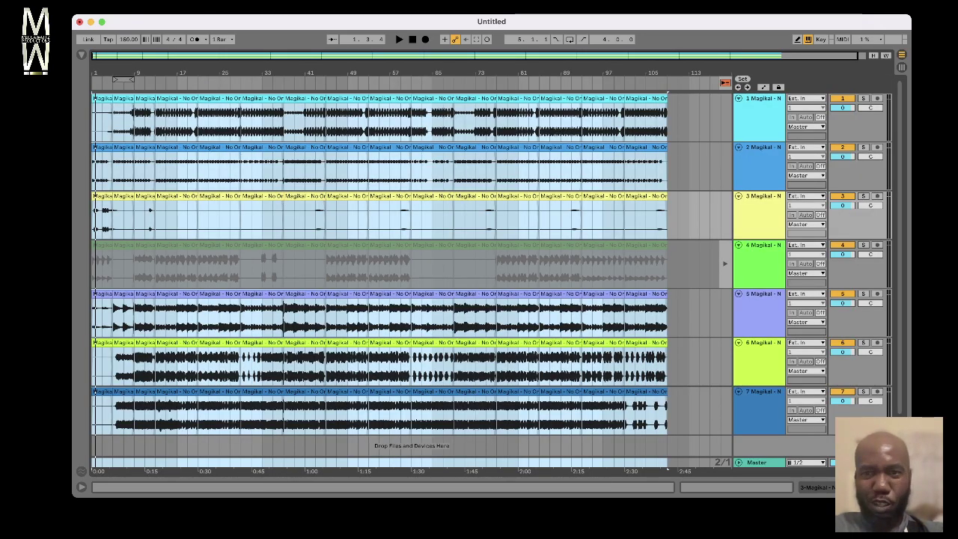
{"action": "left_click", "coordinate": [725, 83]}
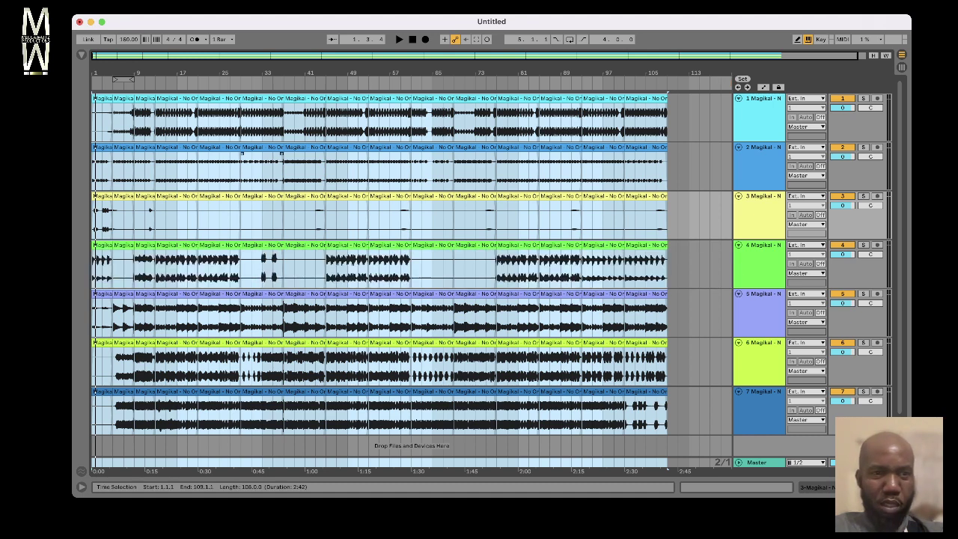
{"action": "key", "text": "Tab"}
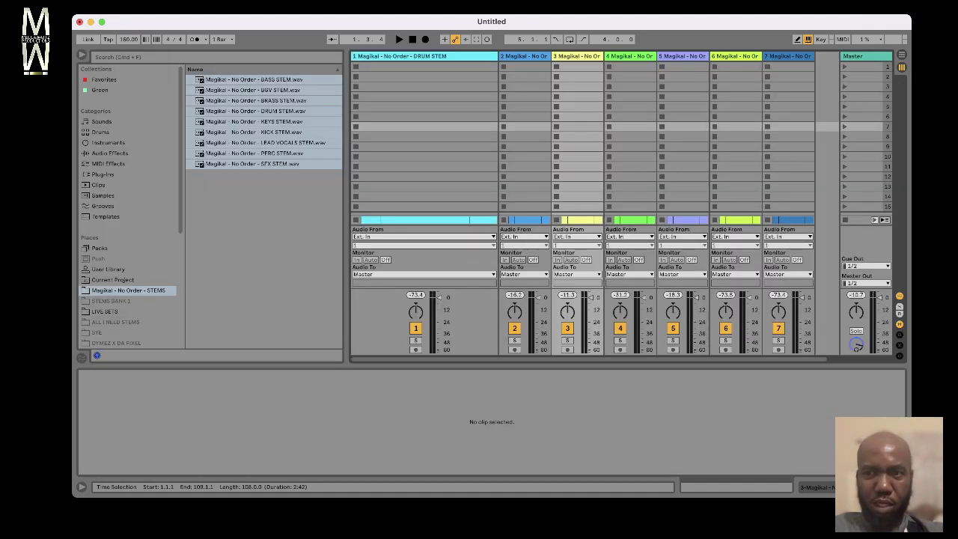
{"action": "key", "text": "Tab"}
{"action": "key", "text": "Tab"}
{"action": "left_click_drag", "start_coordinate": [658, 98], "coordinate": [376, 68]}
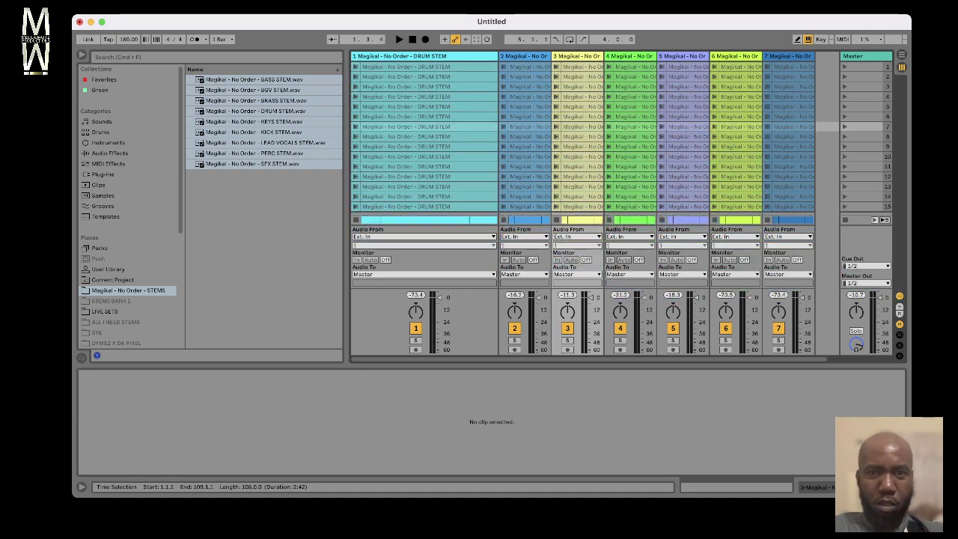
Step: Hide the browser and clip details, and resize the Session View tracks to make the stem names readable
{"action": "key", "text": "super+alt+b"}
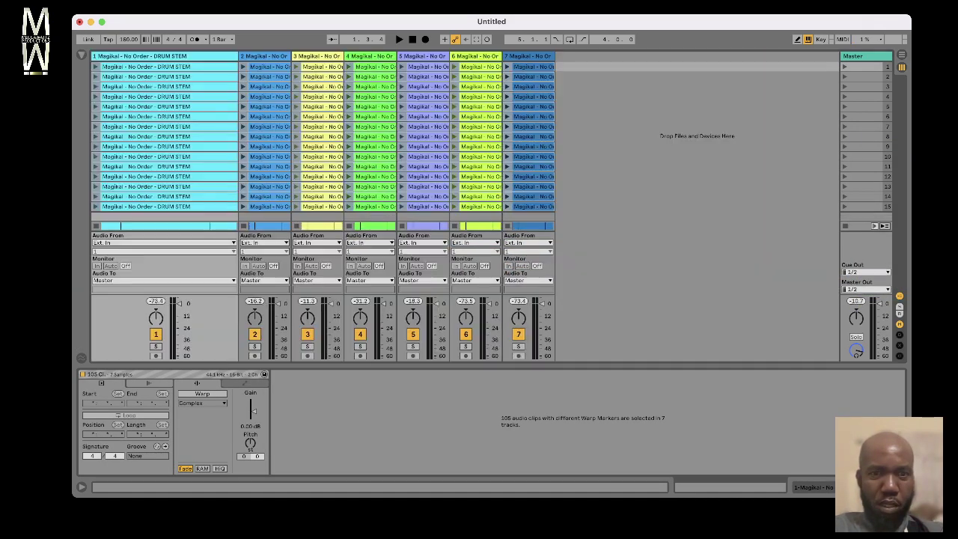
{"action": "key", "text": "super+alt+l"}
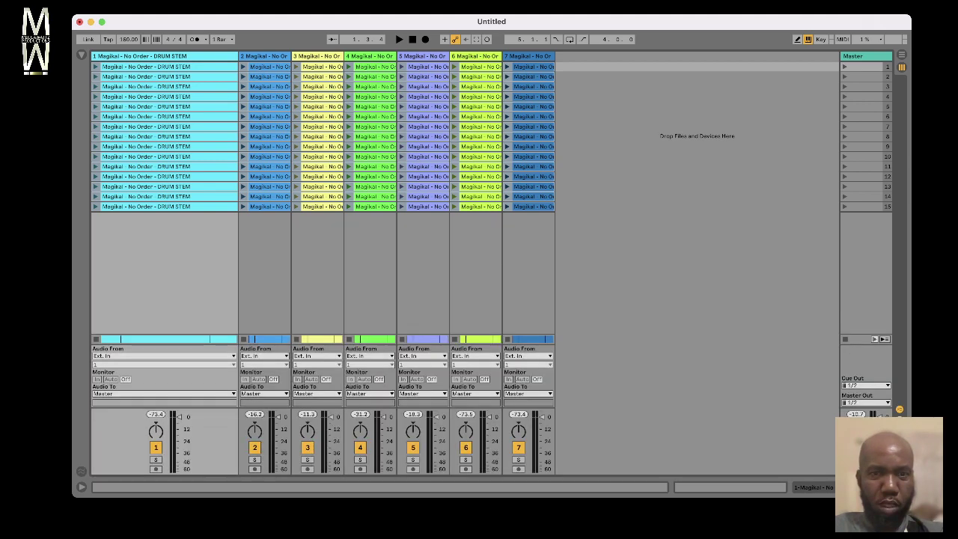
{"action": "left_click", "coordinate": [529, 269]}
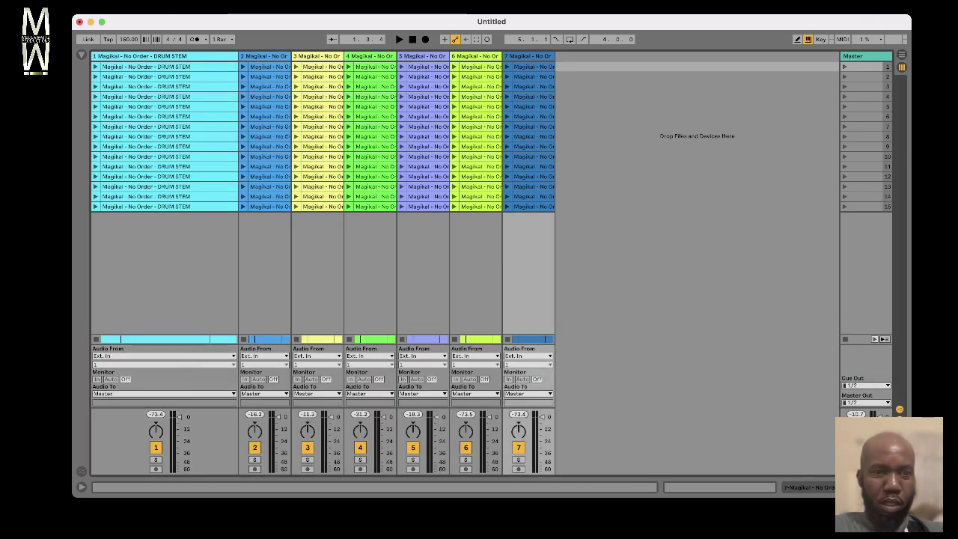
{"action": "left_click_drag", "start_coordinate": [238, 57], "coordinate": [776, 56]}
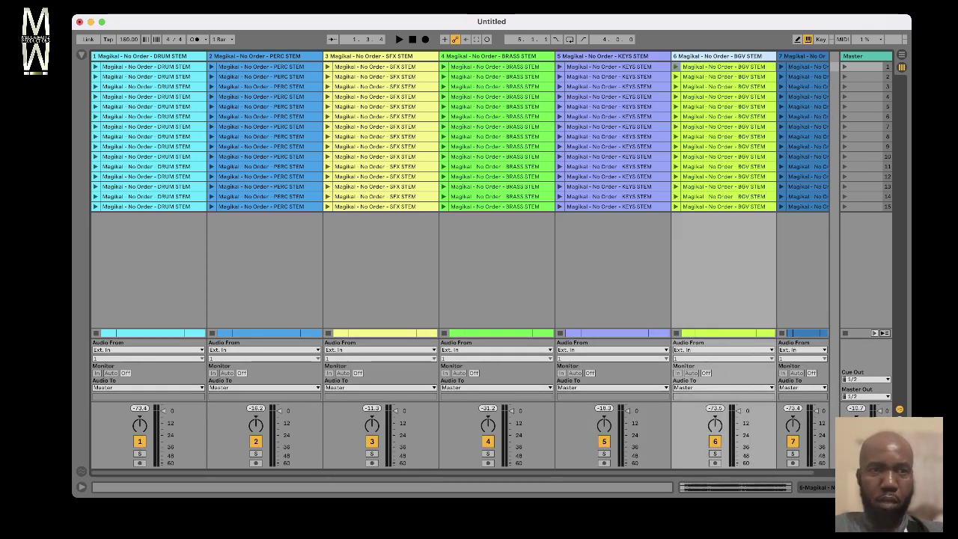
{"action": "left_click_drag", "start_coordinate": [207, 56], "coordinate": [186, 56]}
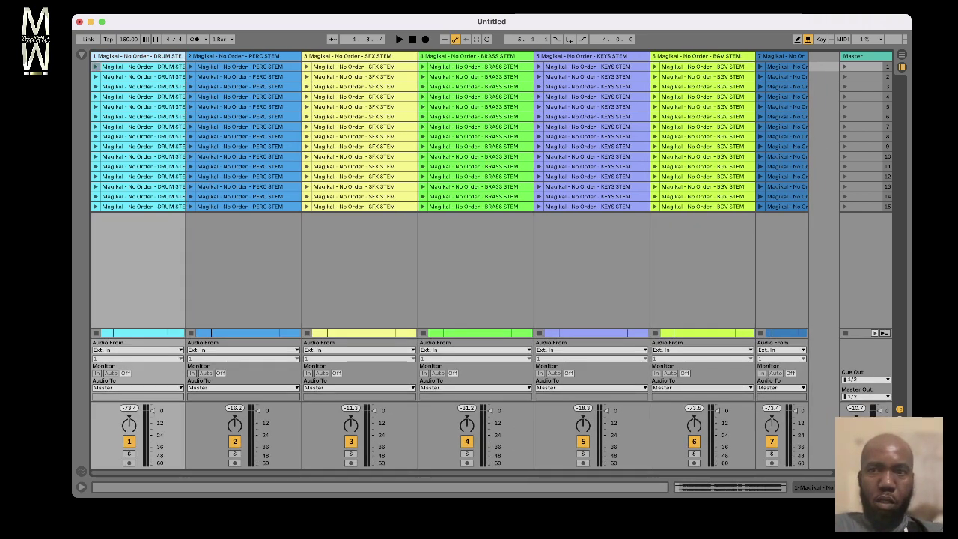
Step: Launch scenes 1 to 4 one after another to audition the song sections in sequence
{"action": "left_click", "coordinate": [866, 67]}
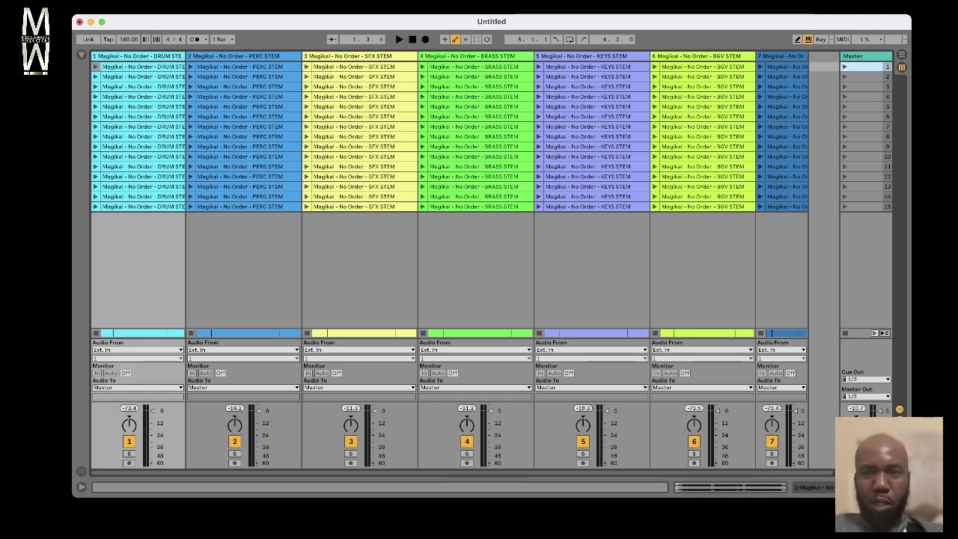
{"action": "key", "text": "Return"}
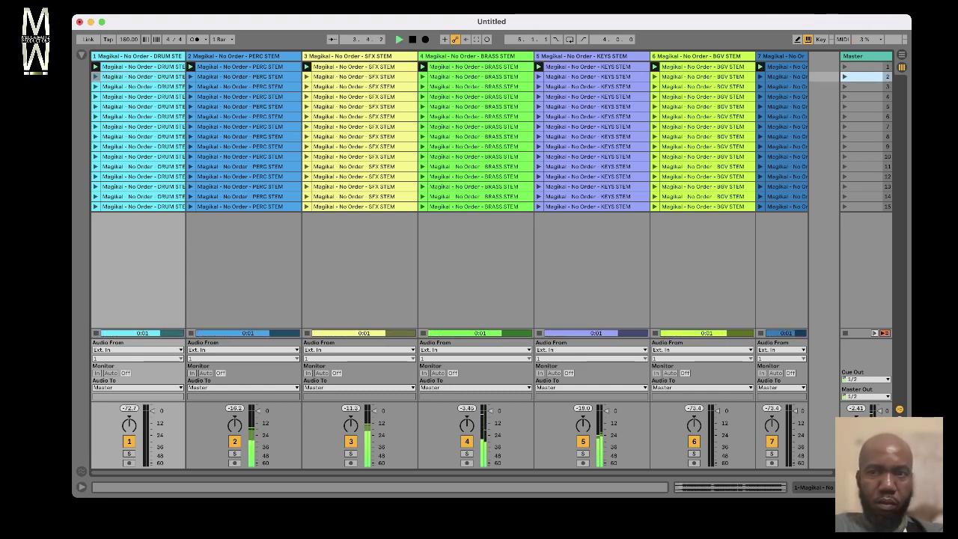
{"action": "key", "text": "Return"}
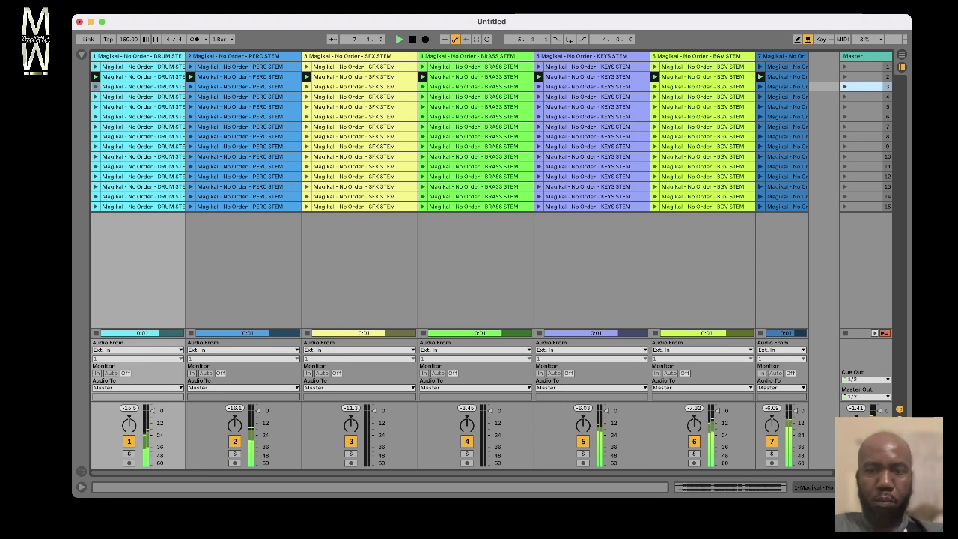
{"action": "key", "text": "Return"}
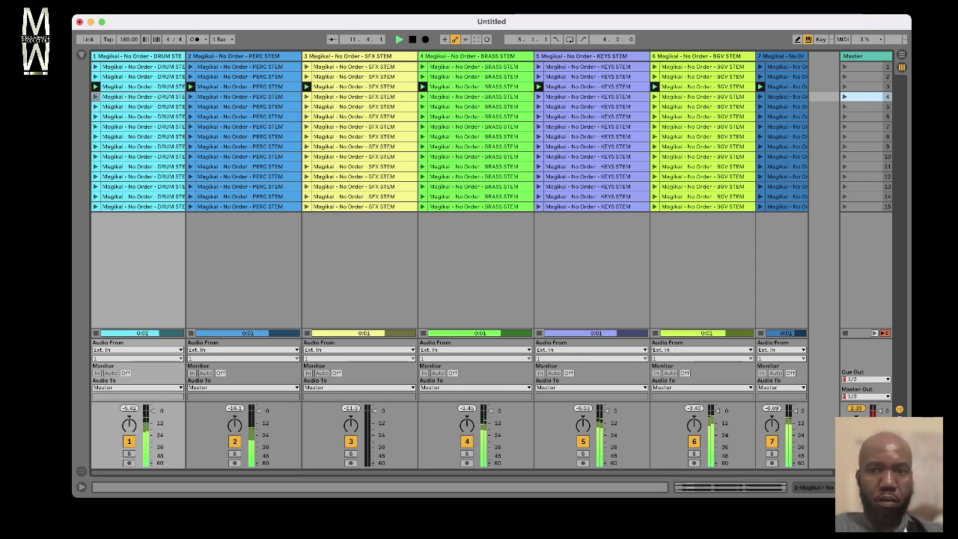
{"action": "key", "text": "Return"}
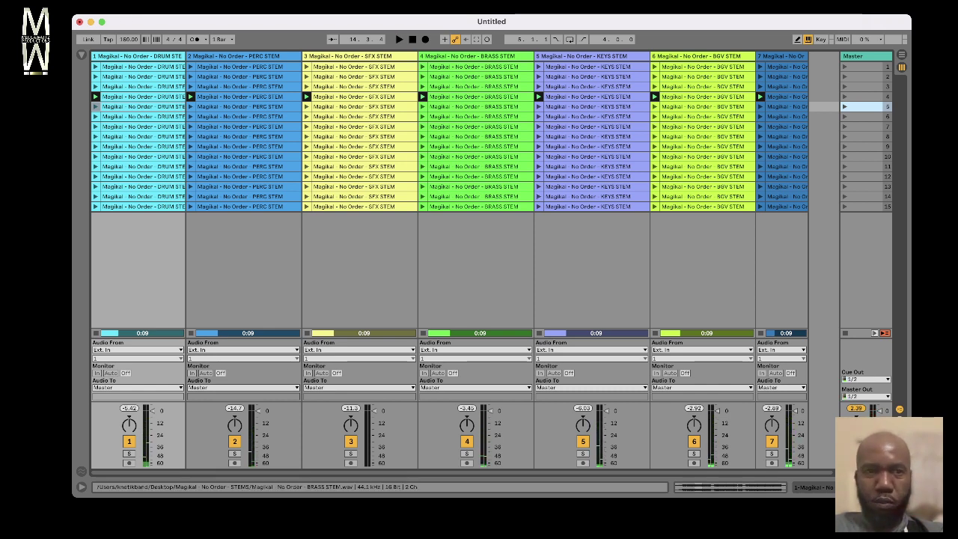
Step: Enable Follow Action on all the session clips in the seven tracks, with both follow actions set to Next
{"action": "left_click", "coordinate": [142, 66]}
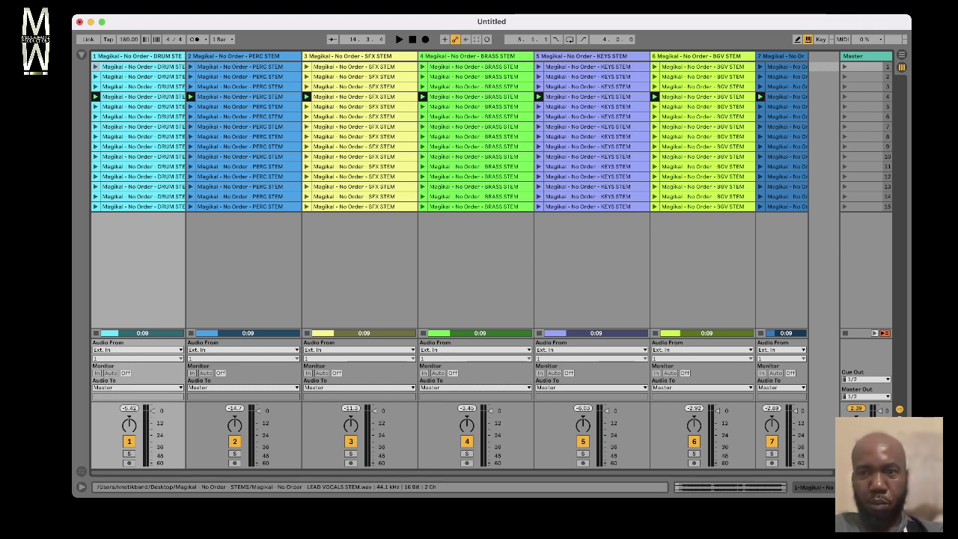
{"action": "left_click", "coordinate": [785, 207], "text": "shift"}
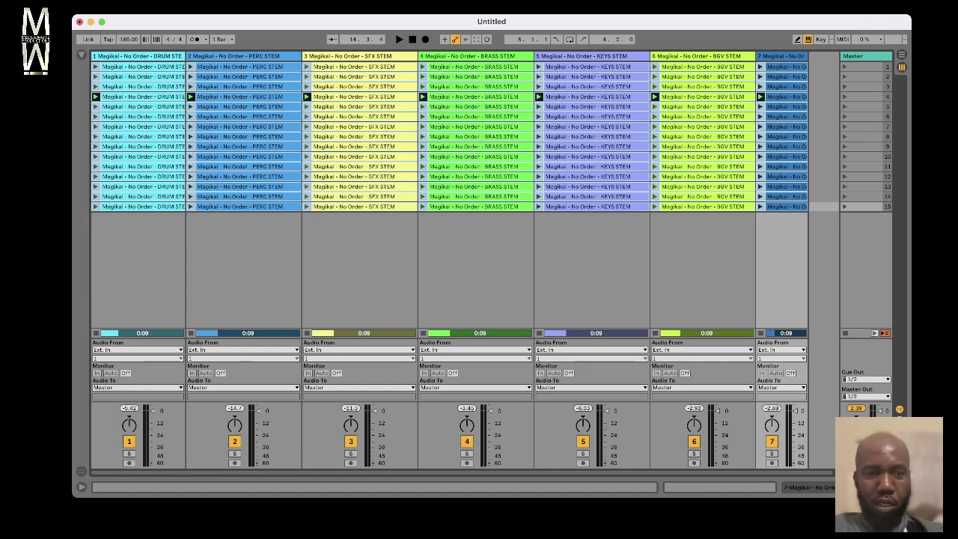
{"action": "key", "text": "alt+super+l"}
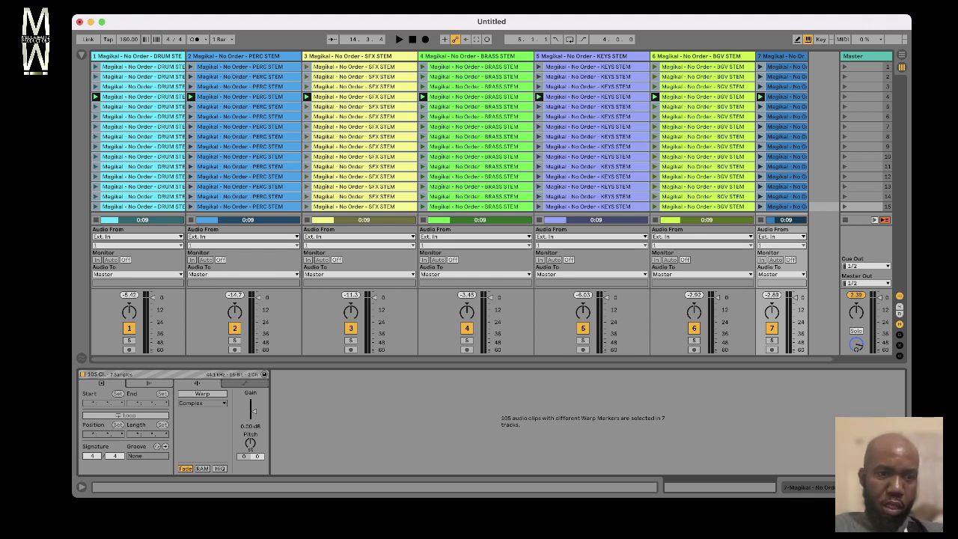
{"action": "left_click", "coordinate": [149, 383]}
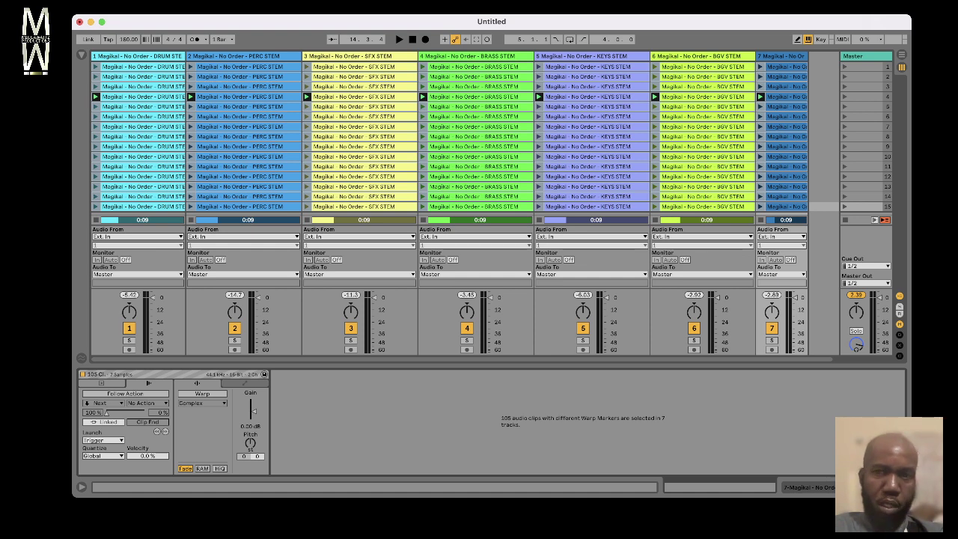
{"action": "left_click", "coordinate": [125, 393]}
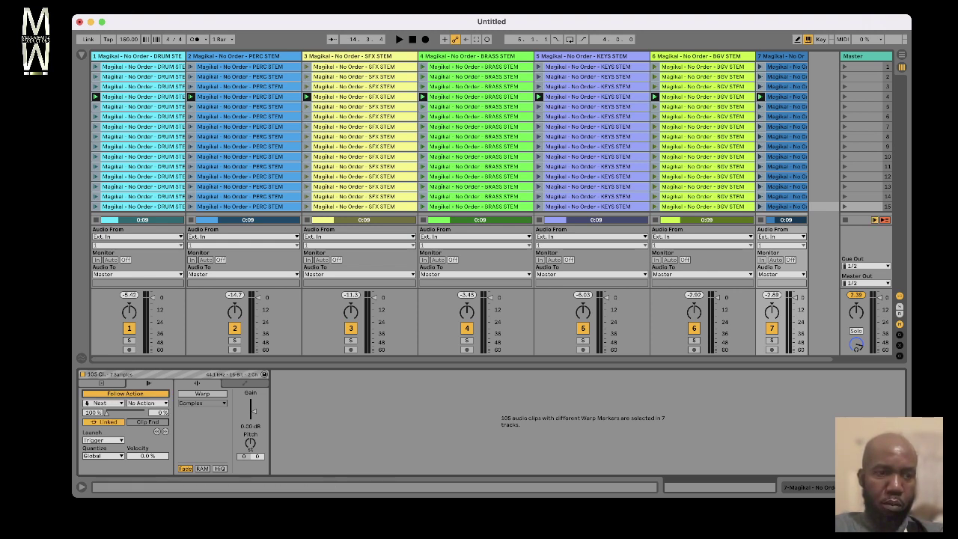
{"action": "left_click", "coordinate": [103, 404]}
{"action": "left_click", "coordinate": [103, 404]}
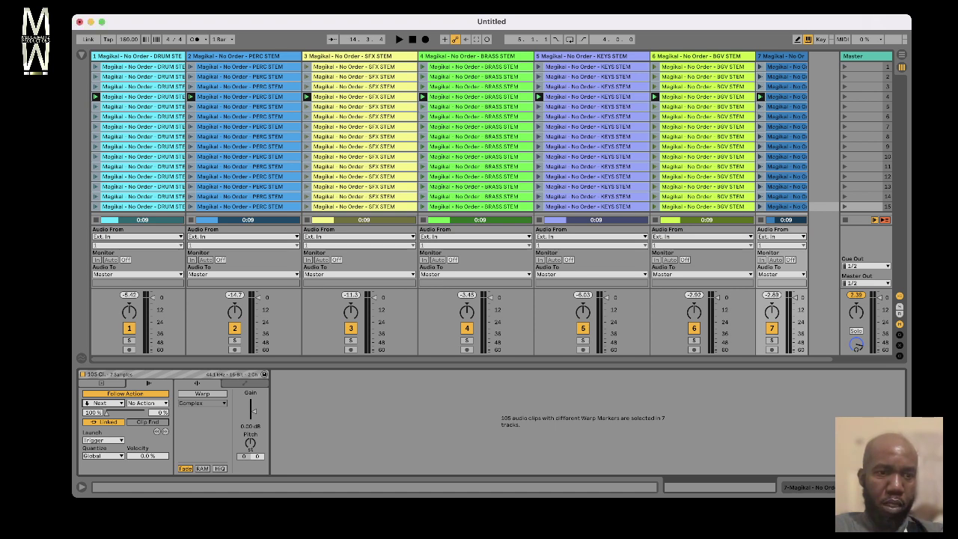
{"action": "left_click", "coordinate": [103, 403]}
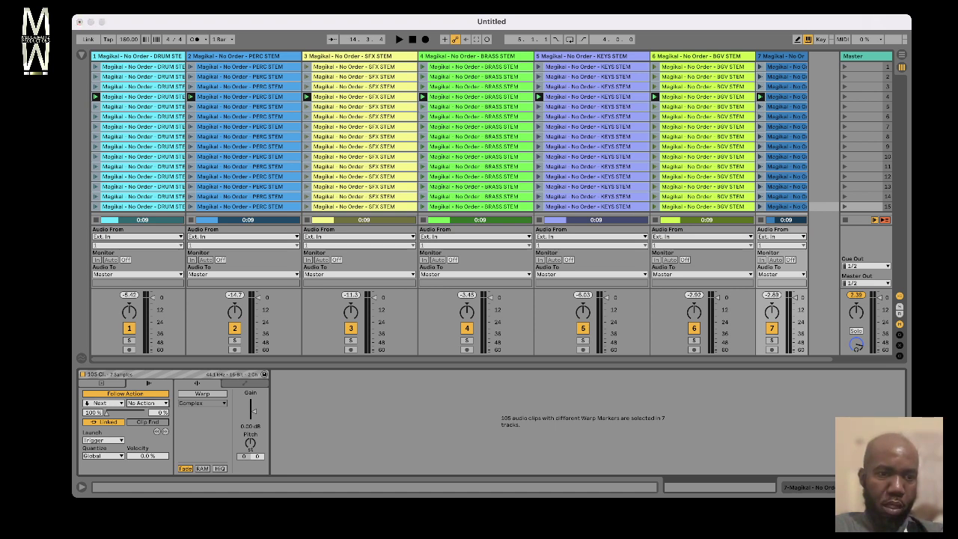
{"action": "left_click", "coordinate": [142, 449]}
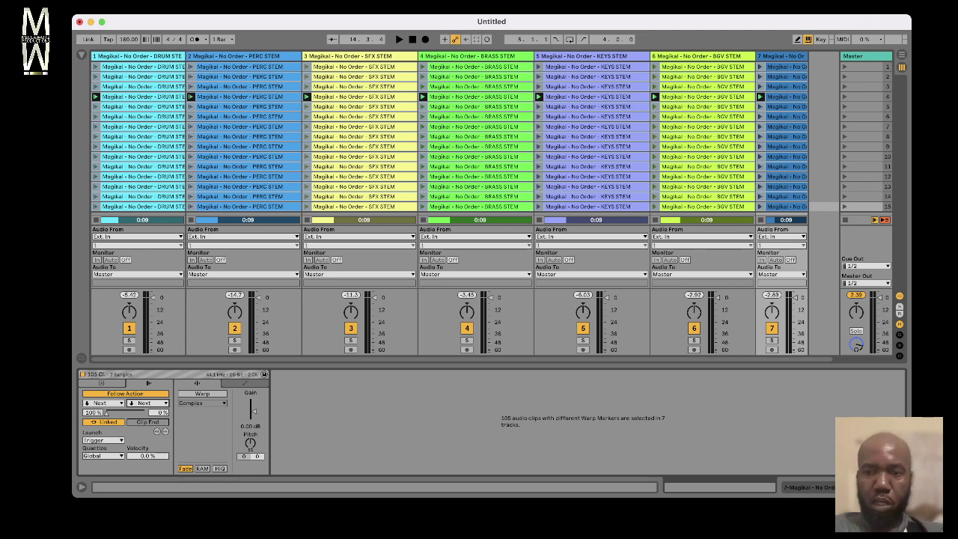
{"action": "key", "text": "super+alt+l"}
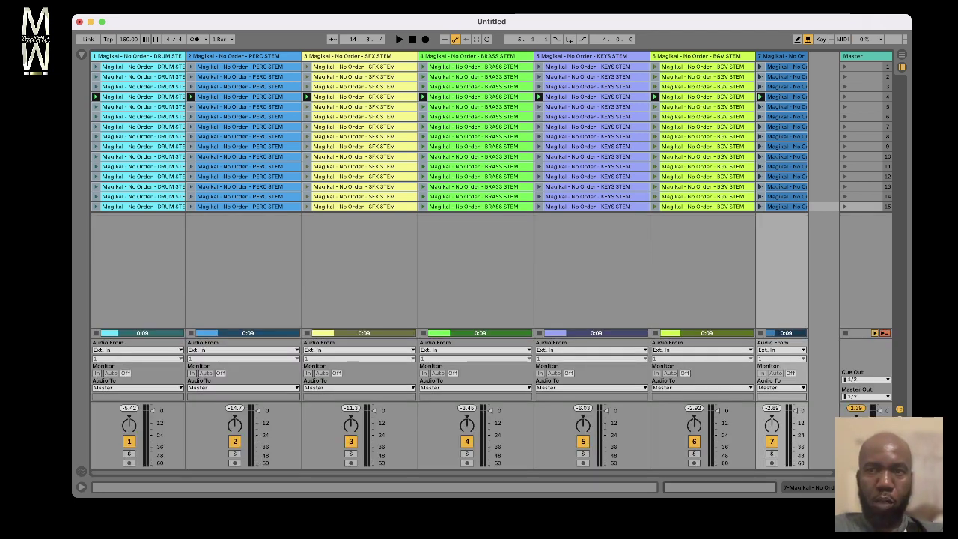
Step: Launch scene 1 to play through the Session View scenes, and mute the BGV stem during playback
{"action": "left_click", "coordinate": [139, 67]}
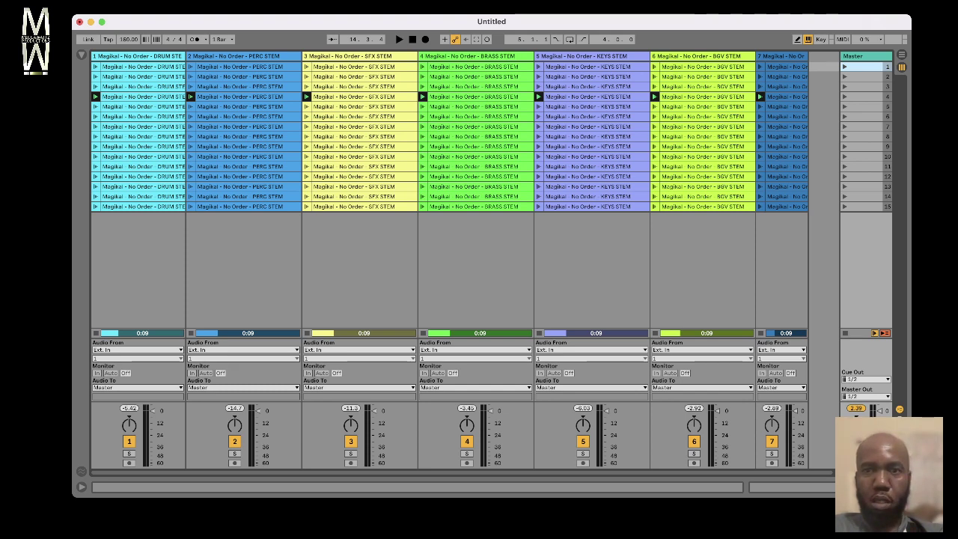
{"action": "key", "text": "Return"}
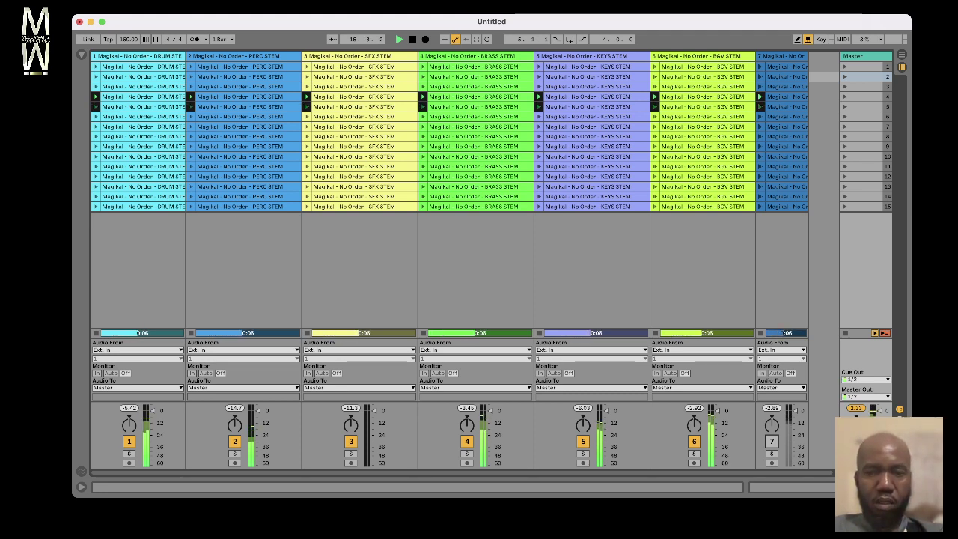
{"action": "key", "text": "F6"}
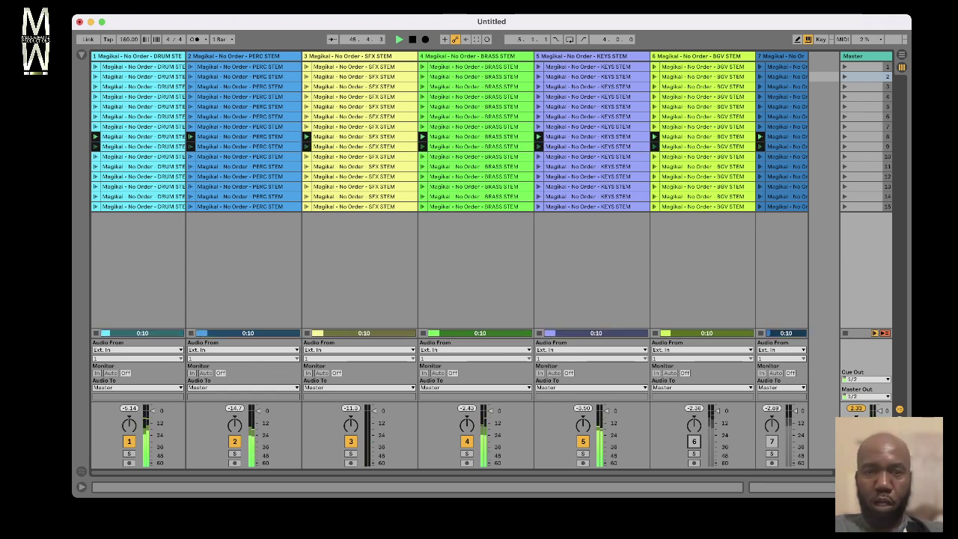
Step: Move the scene selection from scene 5 up and down the scene list while the song plays, ending on scene 1
{"action": "left_click", "coordinate": [866, 107]}
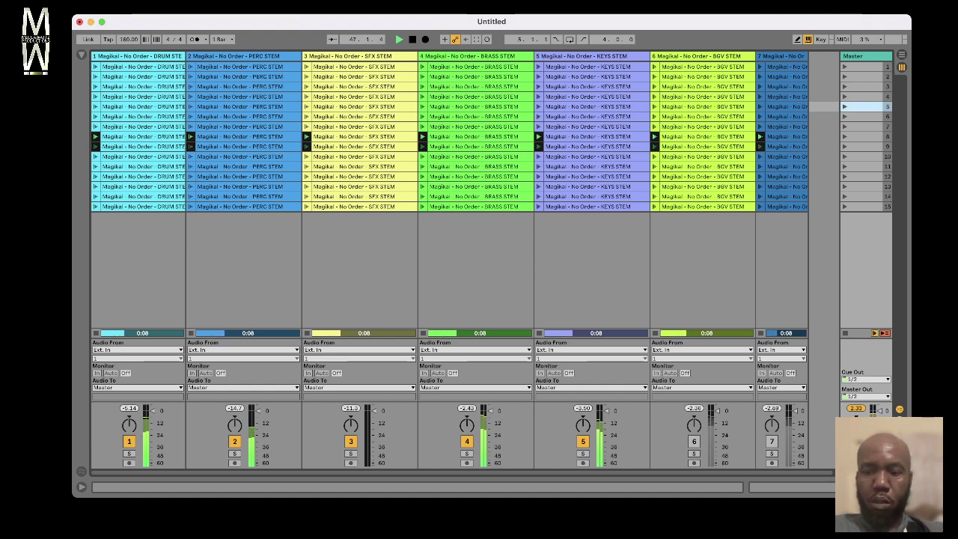
{"action": "key", "text": "Down"}
{"action": "key", "text": "Down"}
{"action": "key", "text": "Down"}
{"action": "key", "text": "Up"}
{"action": "key", "text": "Up"}
{"action": "key", "text": "Up"}
{"action": "key", "text": "Up"}
{"action": "key", "text": "Up"}
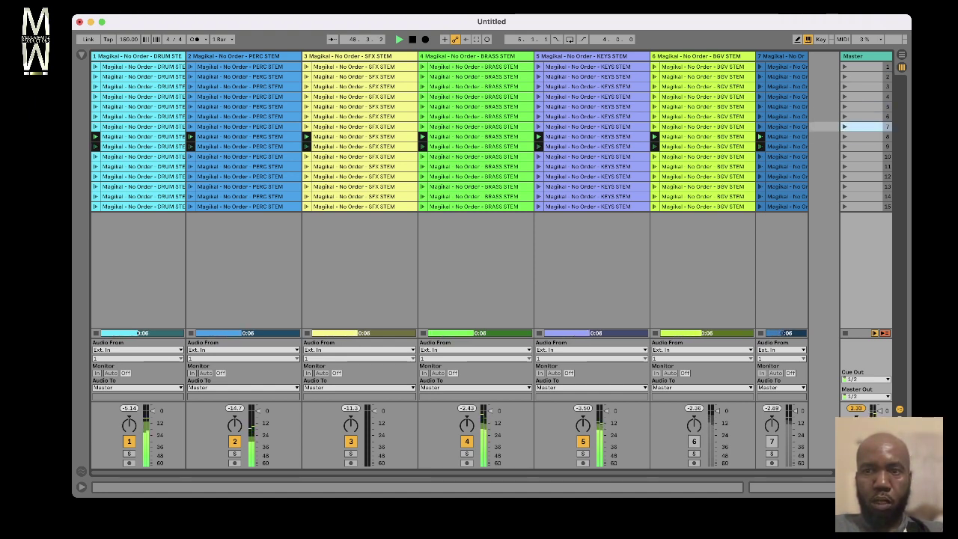
{"action": "key", "text": "Down"}
{"action": "key", "text": "Down"}
{"action": "key", "text": "Down"}
{"action": "key", "text": "Down"}
{"action": "key", "text": "Down"}
{"action": "key", "text": "Down"}
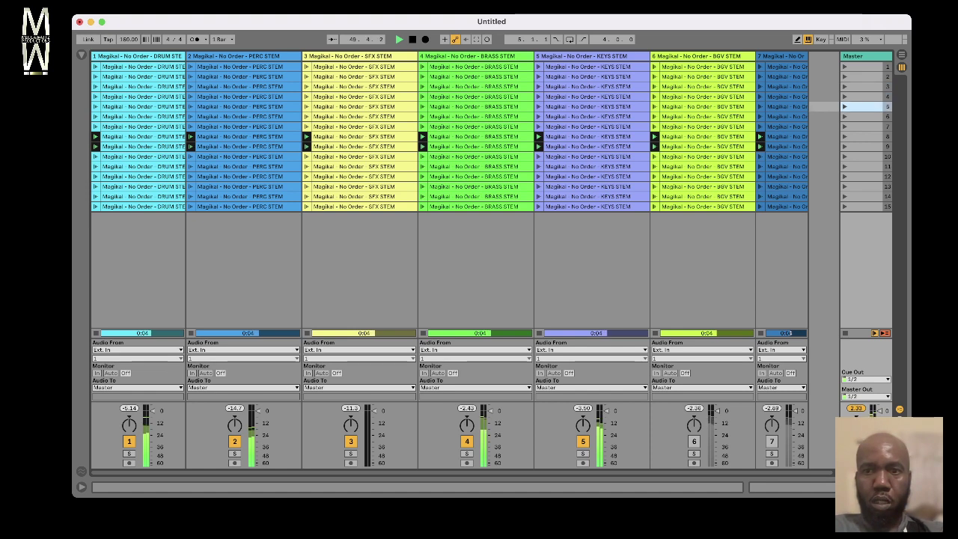
{"action": "key", "text": "Up"}
{"action": "key", "text": "Up"}
{"action": "key", "text": "Up"}
{"action": "key", "text": "Up"}
{"action": "key", "text": "Up"}
{"action": "key", "text": "Up"}
{"action": "key", "text": "Up"}
{"action": "key", "text": "Up"}
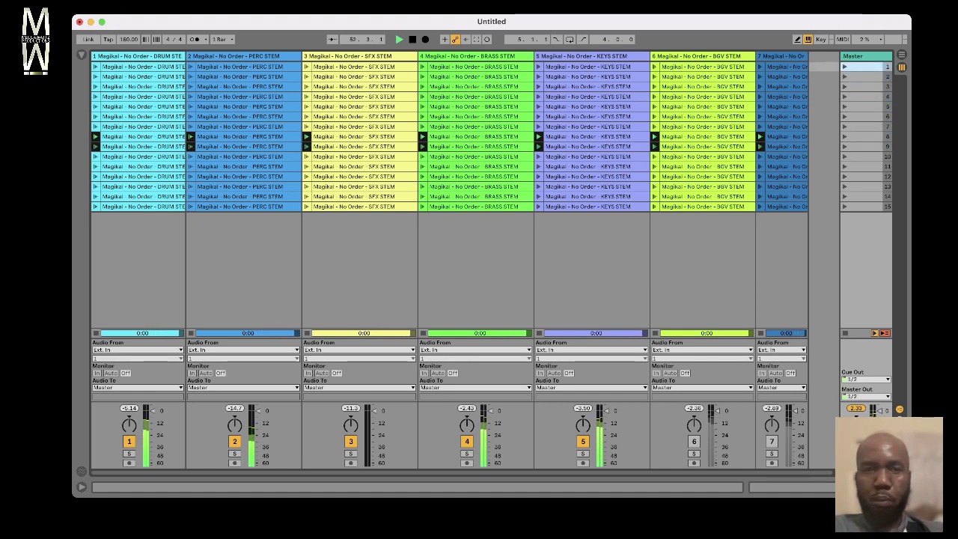
Step: Launch scenes 1 and 2, relaunch scene 2 to repeat that section, and continue with scene 3
{"action": "key", "text": "Return"}
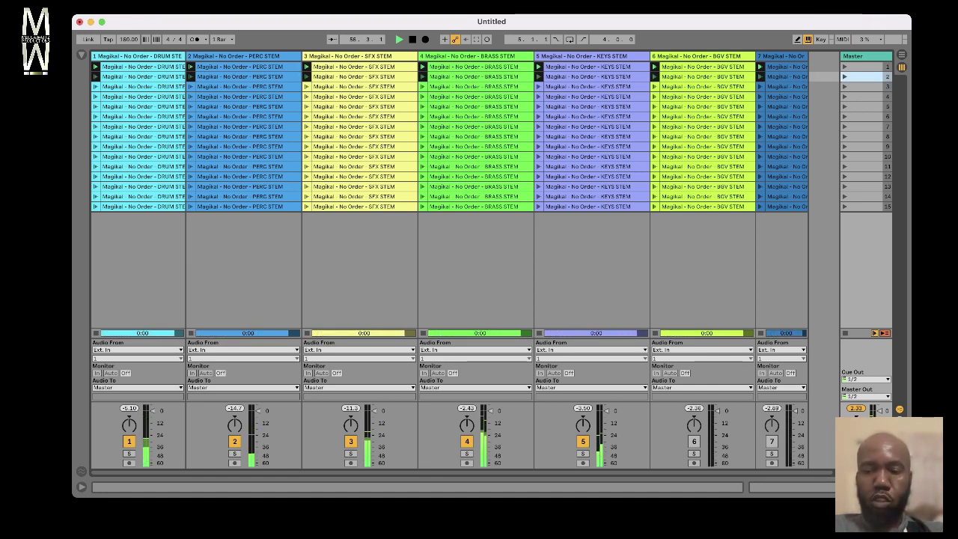
{"action": "key", "text": "Return"}
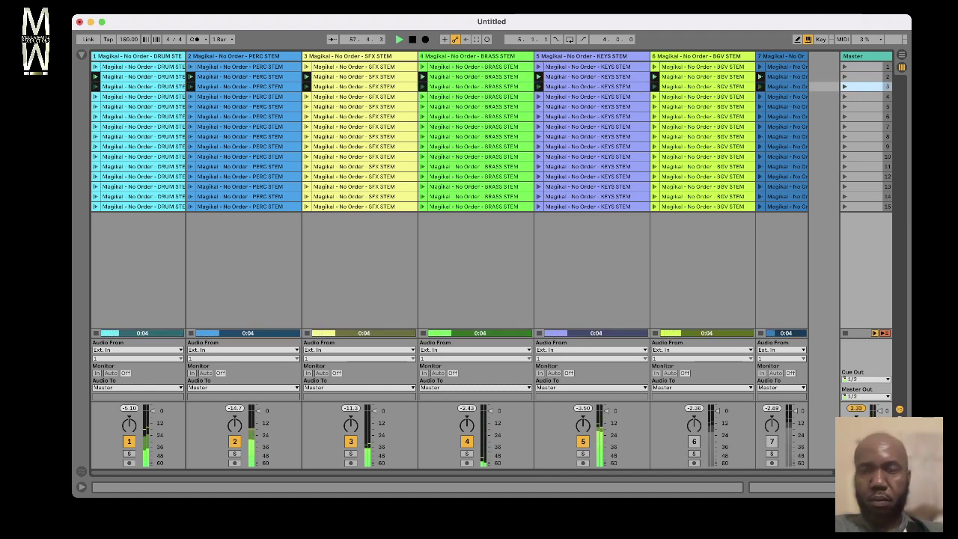
{"action": "left_click", "coordinate": [868, 77]}
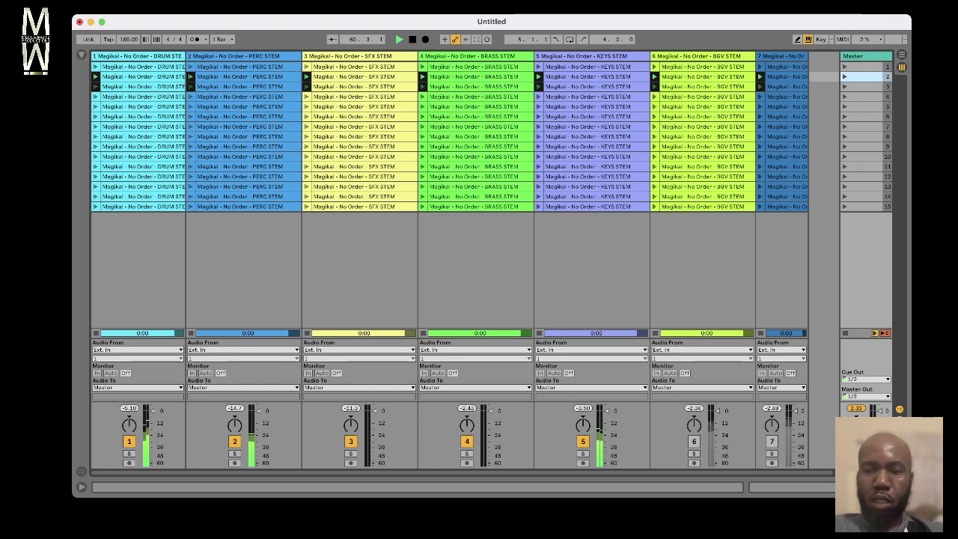
{"action": "key", "text": "Return"}
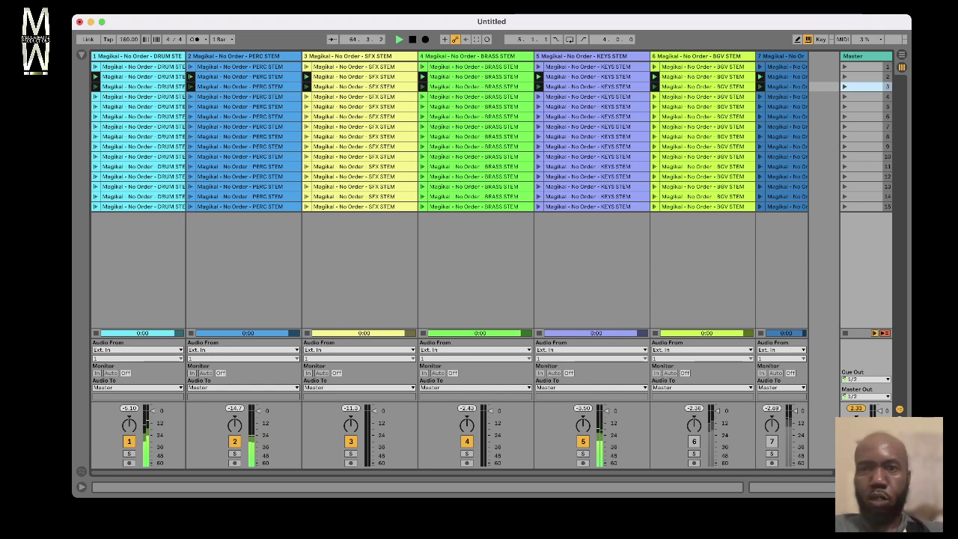
{"action": "key", "text": "Return"}
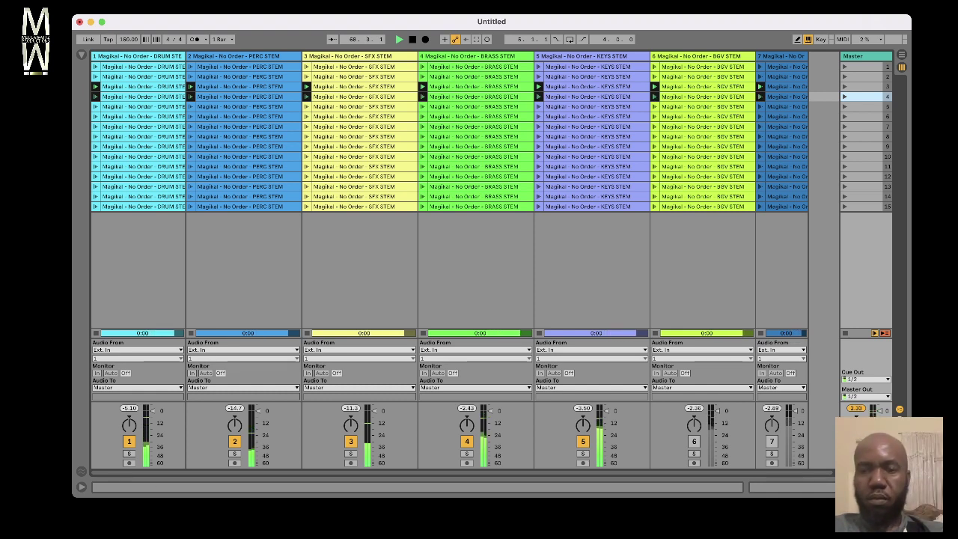
Step: Unmute the BGV stem, mute track 7 while the scenes play on, and stop playback
{"action": "left_click", "coordinate": [694, 442]}
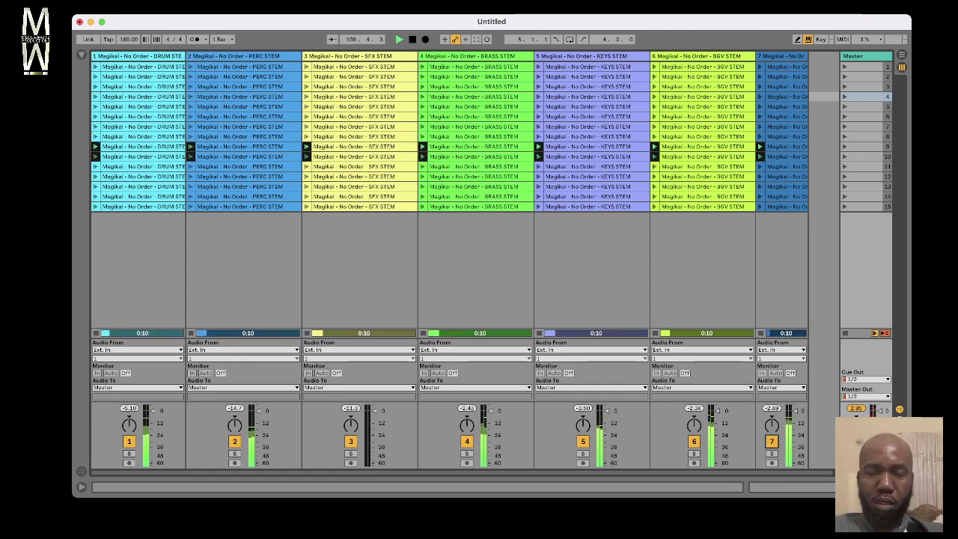
{"action": "key", "text": "F7"}
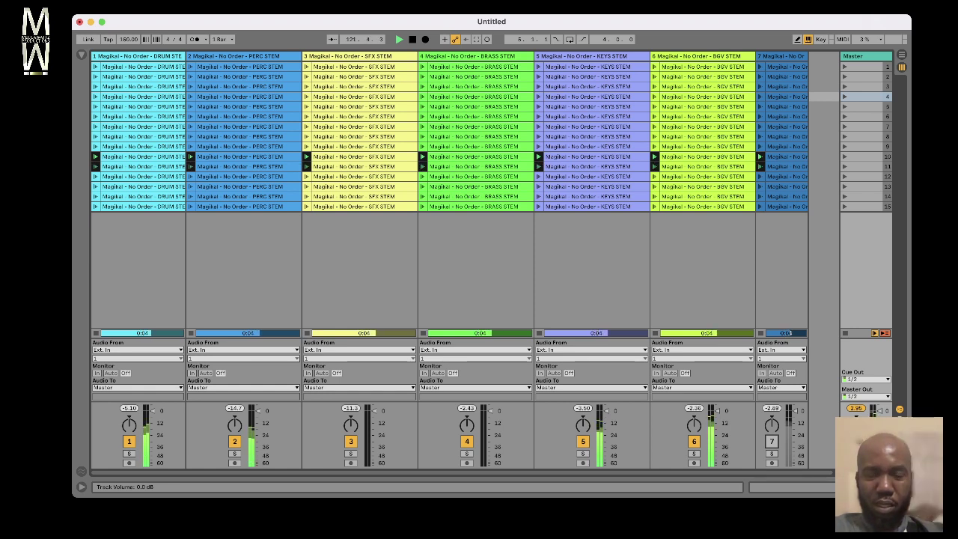
{"action": "key", "text": "space"}
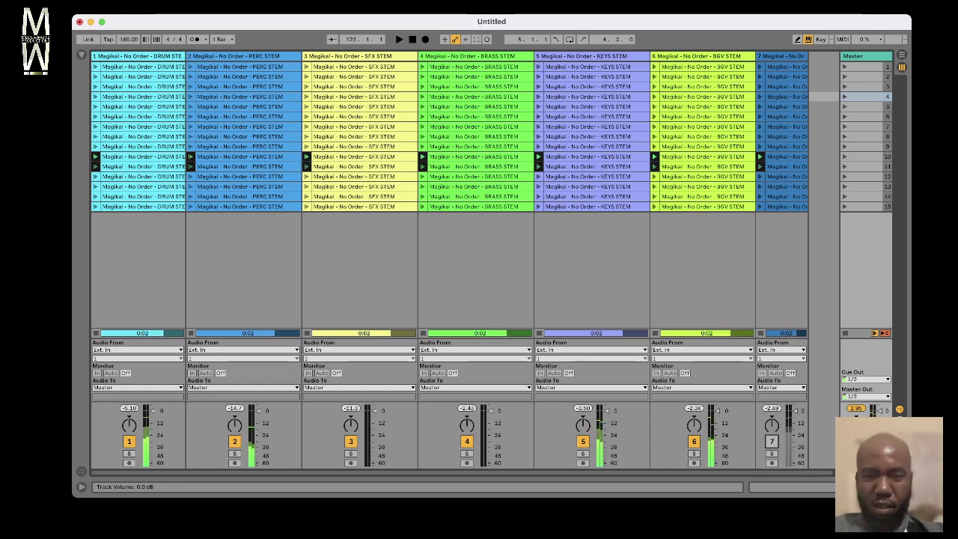